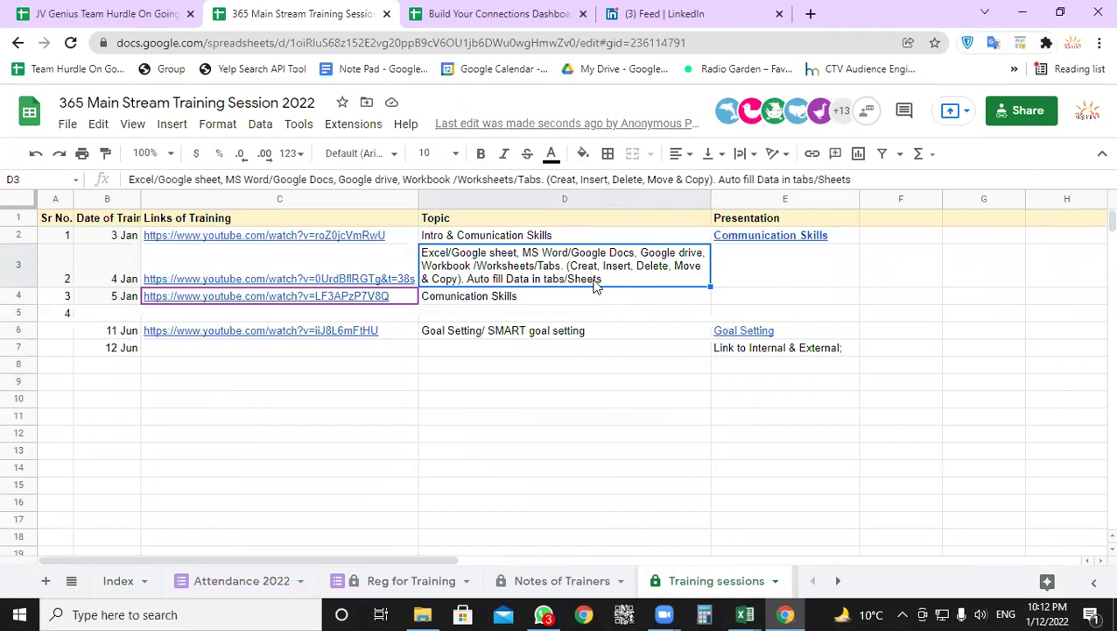
{"action": "left_click", "coordinate": [268, 265]}
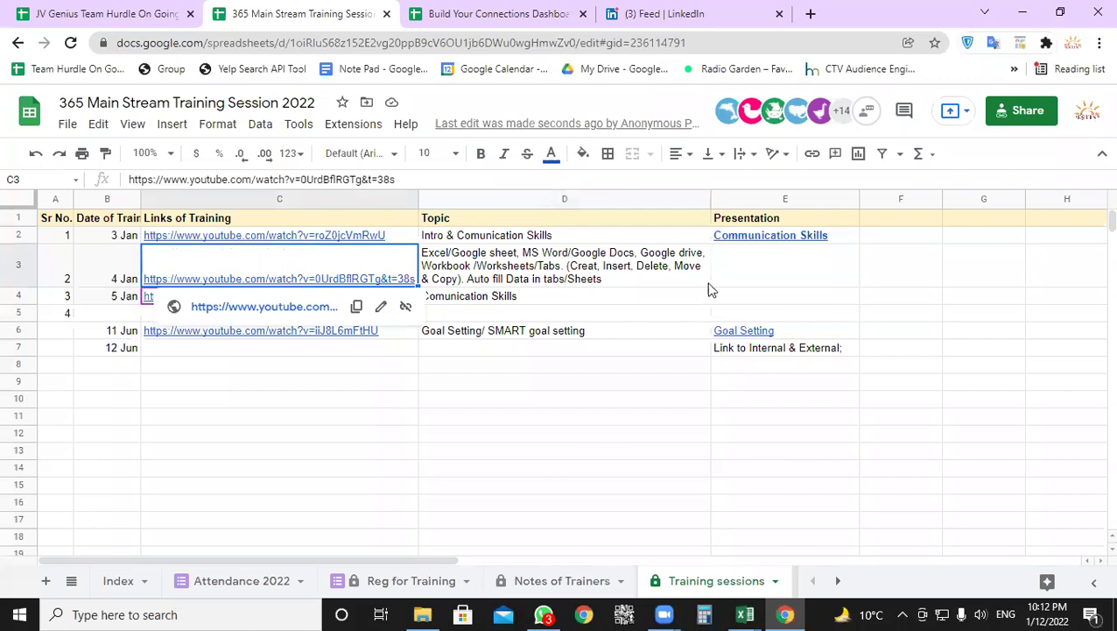
{"action": "left_click", "coordinate": [693, 349]}
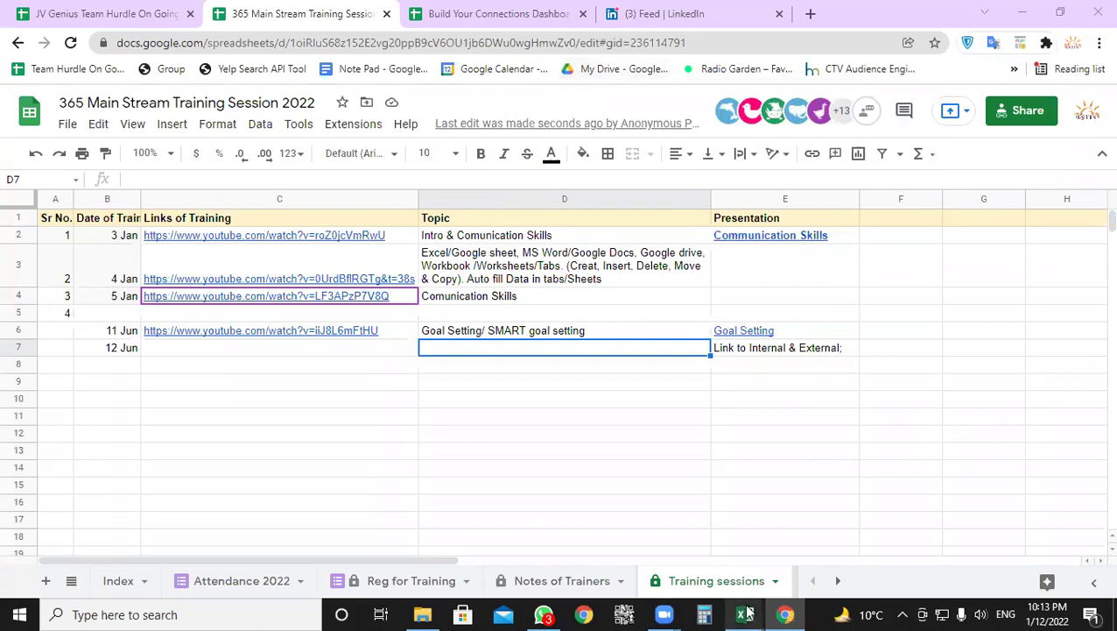
- Switch to the protected workbook in Excel, maximize its window and enable editing
{"action": "mouse_move", "coordinate": [745, 614]}
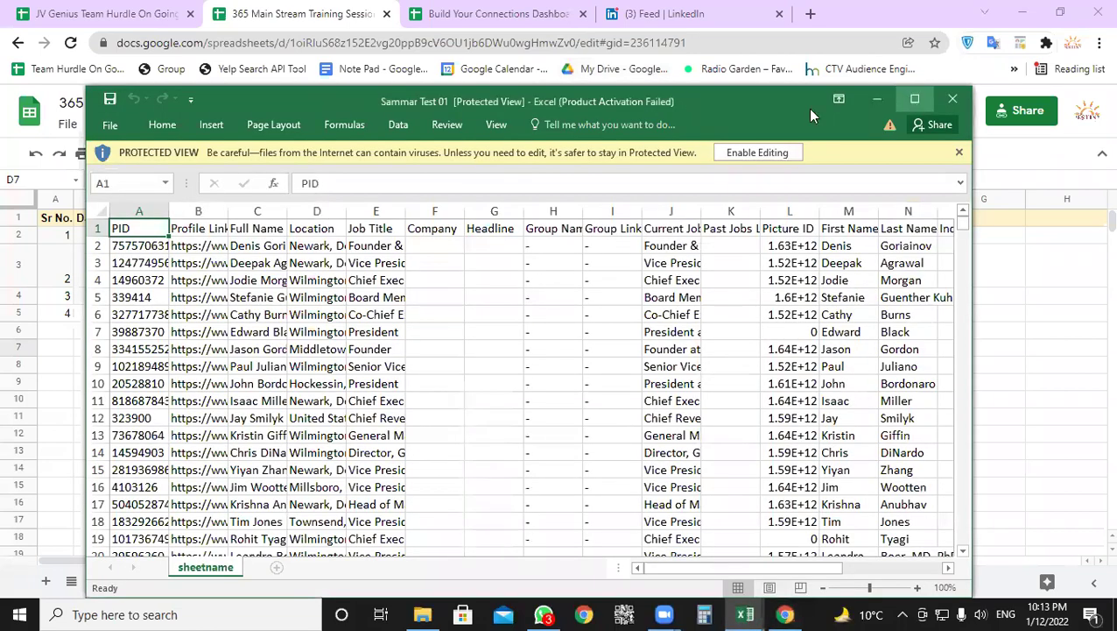
{"action": "left_click", "coordinate": [914, 98]}
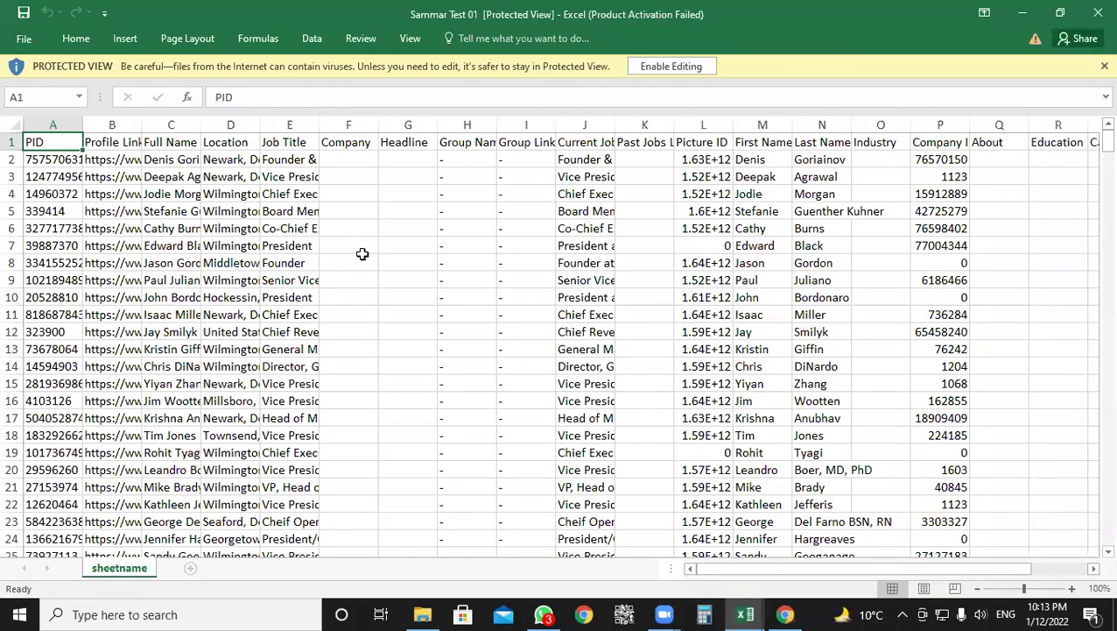
{"action": "left_click", "coordinate": [659, 67]}
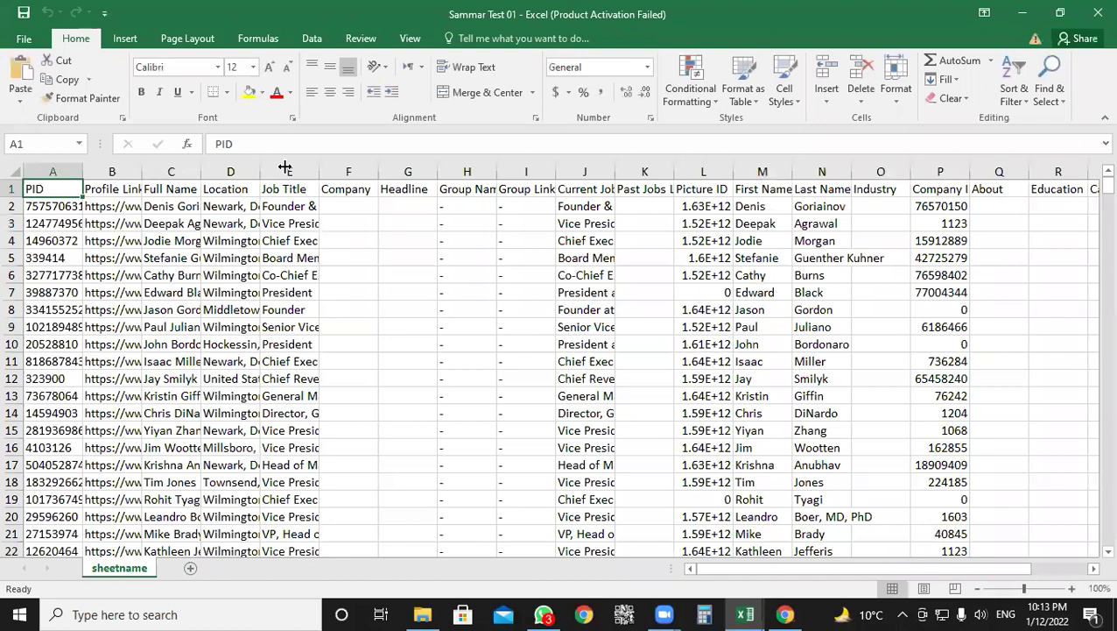
- Widen the Profile Link column to show more of each LinkedIn URL
{"action": "left_click_drag", "start_coordinate": [141, 172], "coordinate": [286, 204]}
{"action": "left_click", "coordinate": [228, 203]}
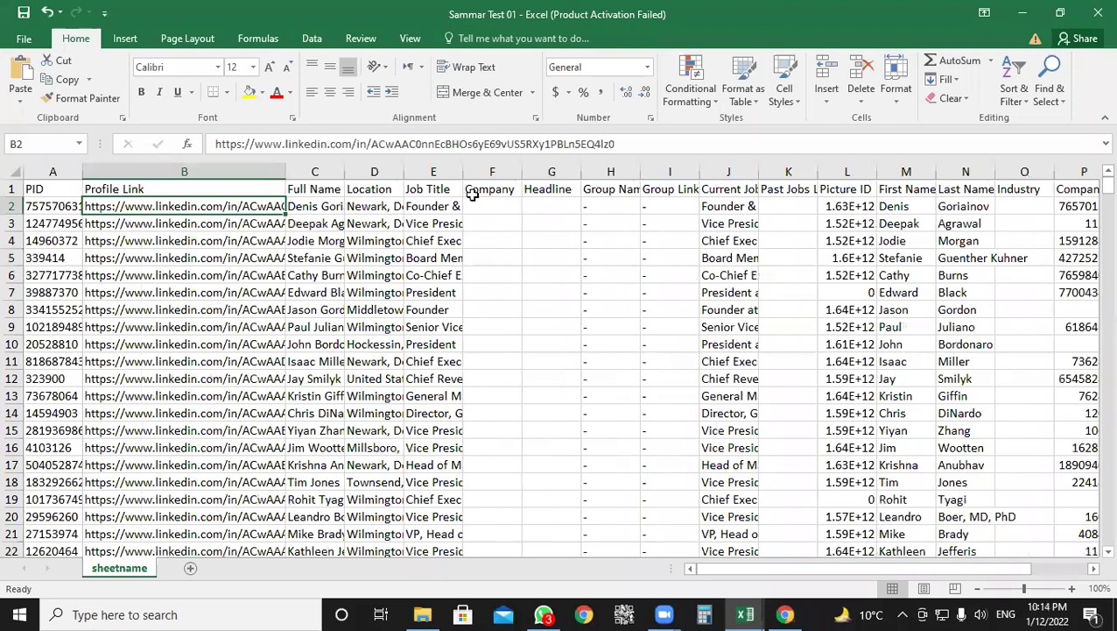
{"action": "left_click", "coordinate": [555, 275]}
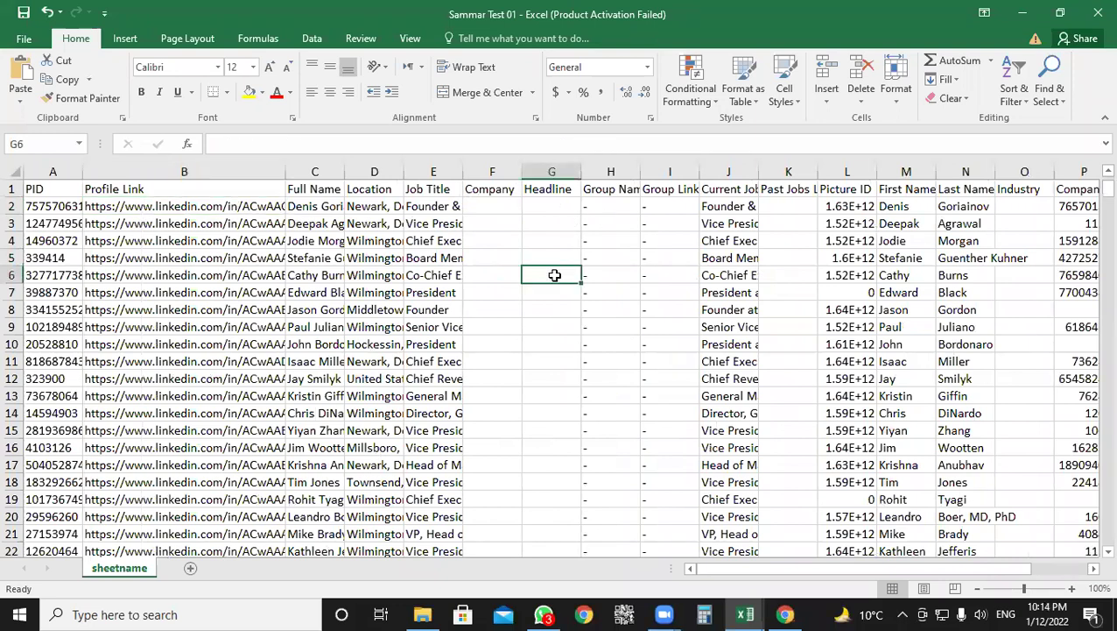
- Turn the LinkedIn URL in cell B2 into a hyperlink, using its own display text as the link address
{"action": "left_click", "coordinate": [183, 208]}
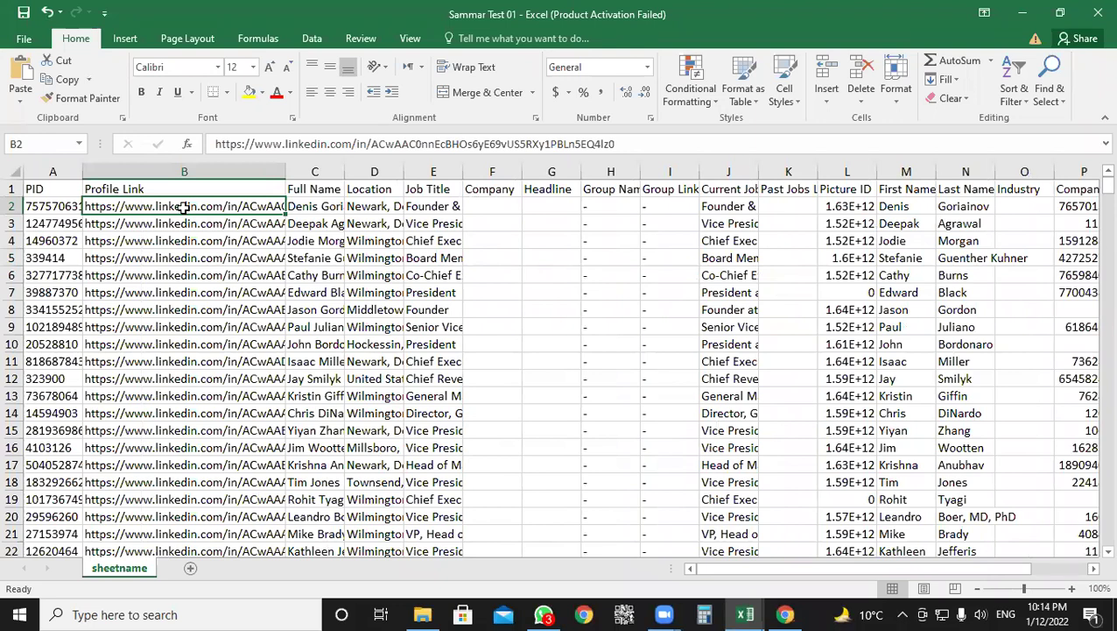
{"action": "right_click", "coordinate": [185, 210]}
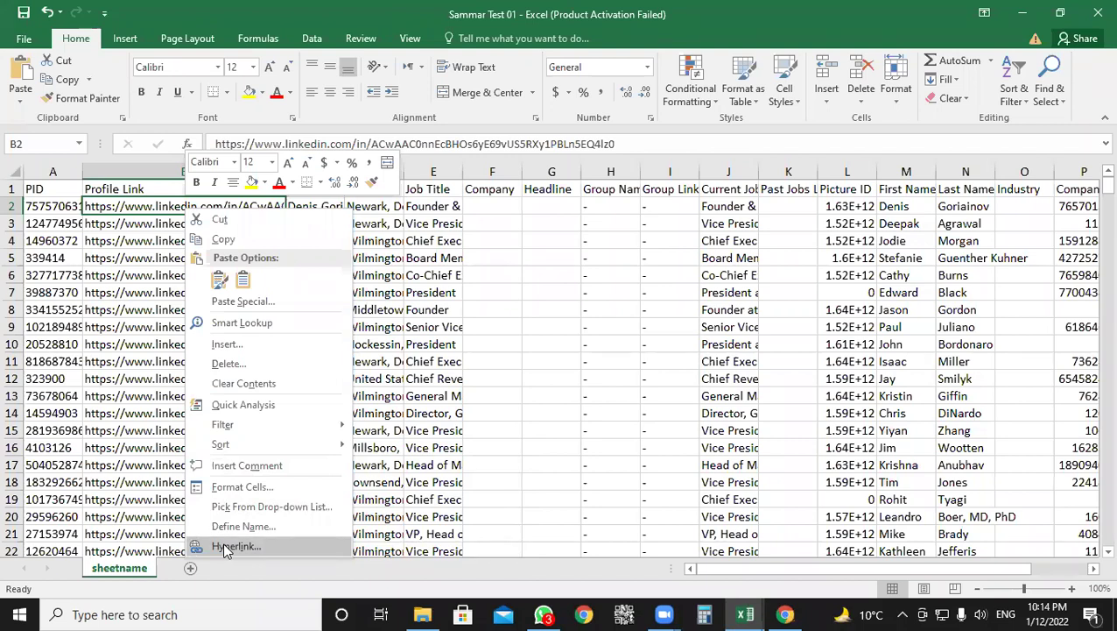
{"action": "left_click", "coordinate": [266, 205]}
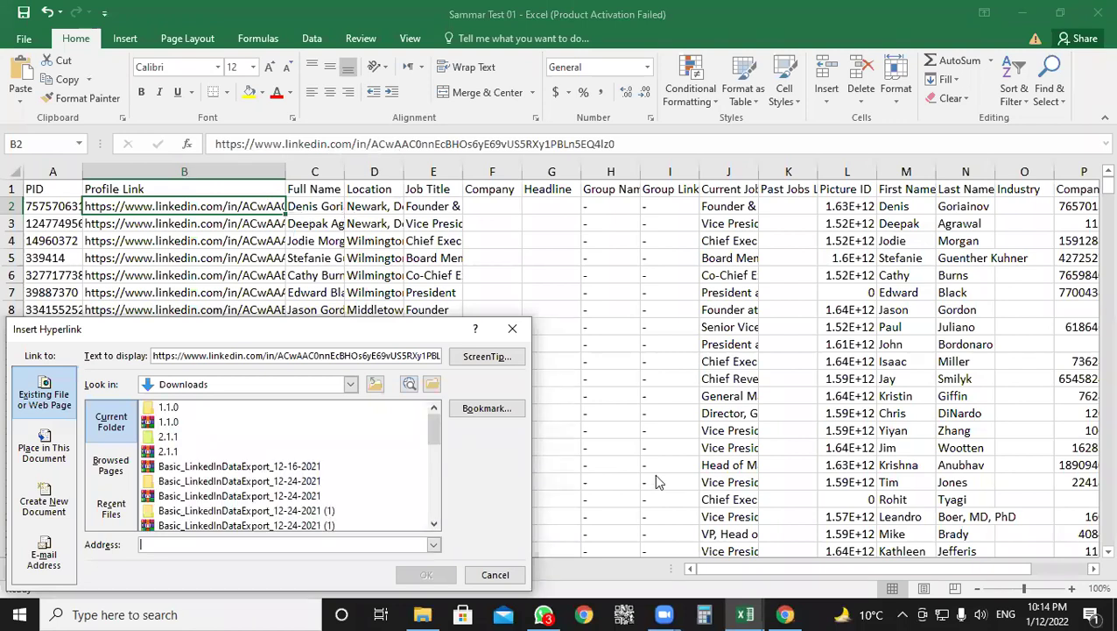
{"action": "left_click", "coordinate": [257, 348]}
{"action": "key", "text": "ctrl+a"}
{"action": "key", "text": "ctrl+c"}
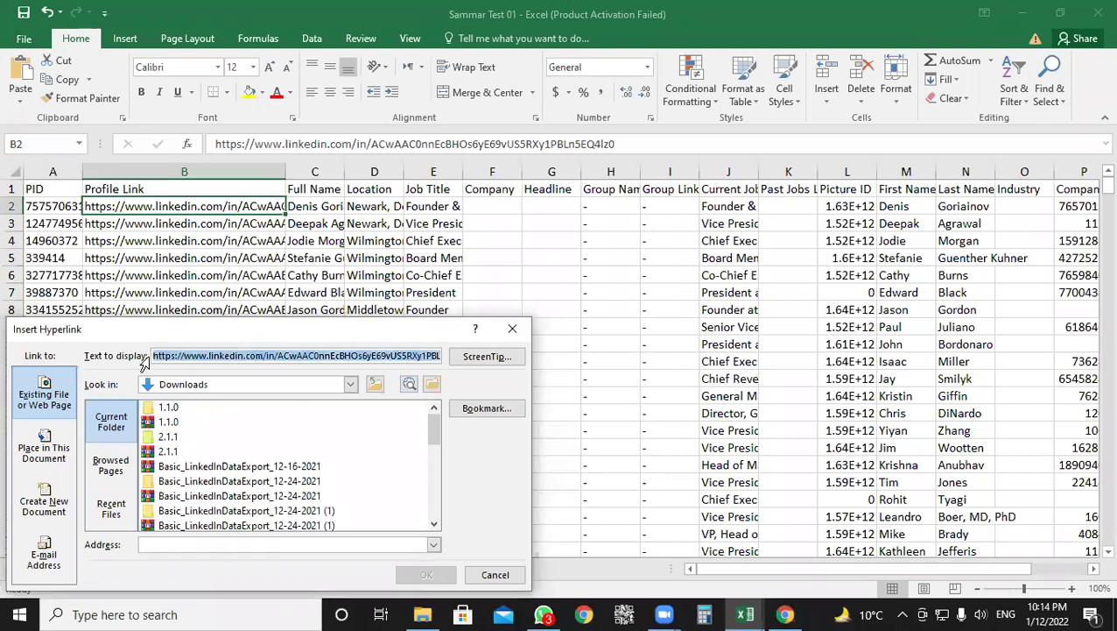
{"action": "left_click", "coordinate": [200, 536]}
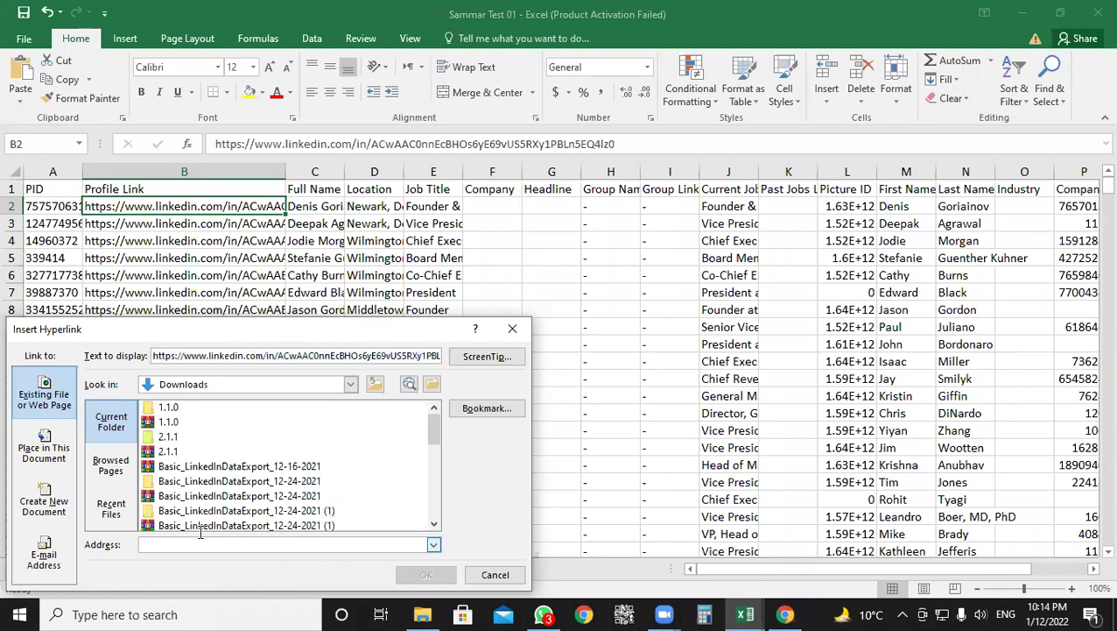
{"action": "key", "text": "ctrl+v"}
{"action": "left_click", "coordinate": [427, 576]}
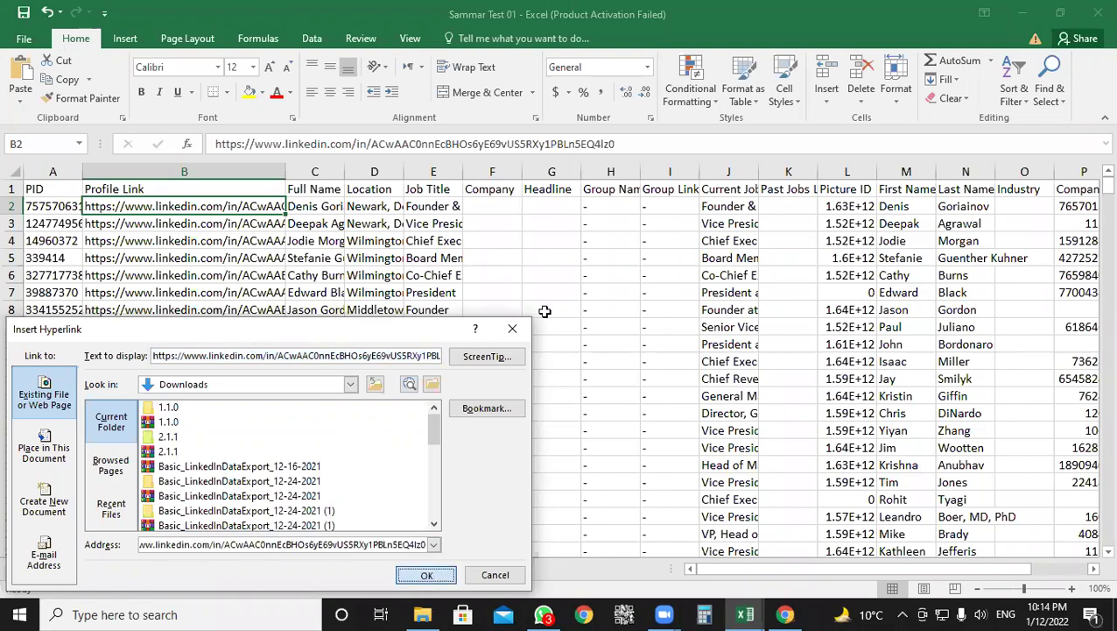
{"action": "left_click", "coordinate": [544, 309]}
- Follow the profile hyperlink in B2, dismiss the error message and close the extra LinkedIn tab
{"action": "left_click", "coordinate": [238, 205]}
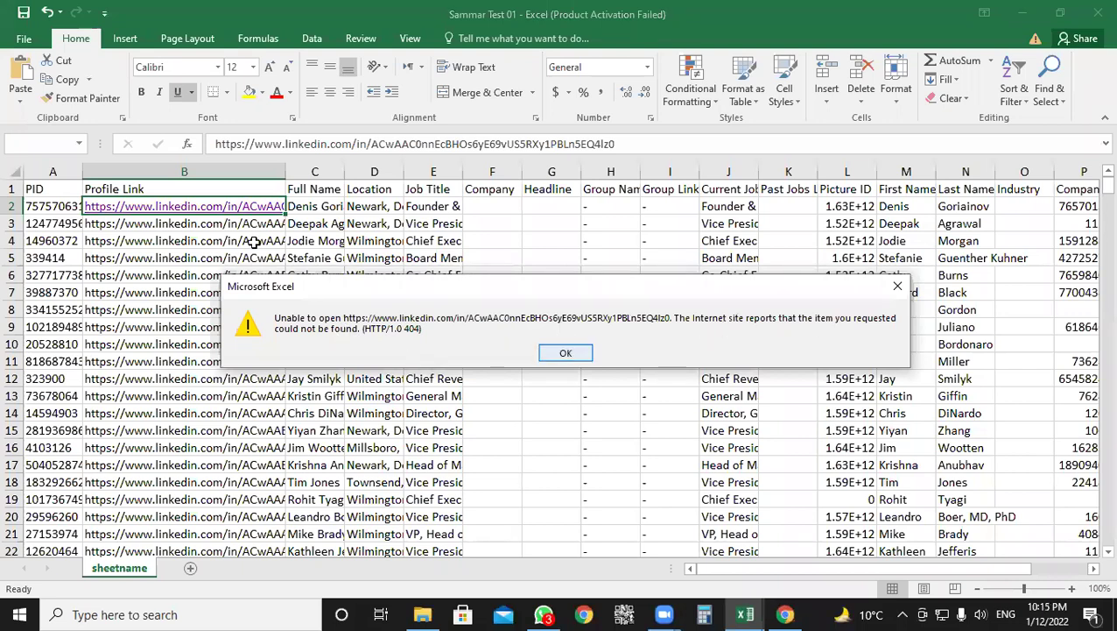
{"action": "key", "text": "Return"}
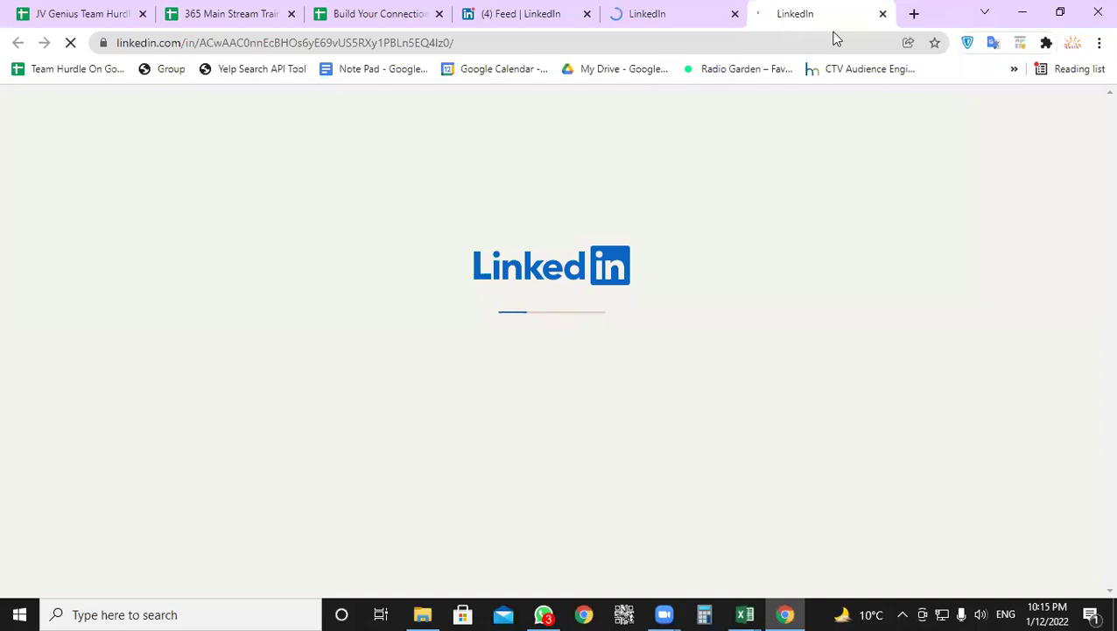
{"action": "left_click", "coordinate": [736, 14]}
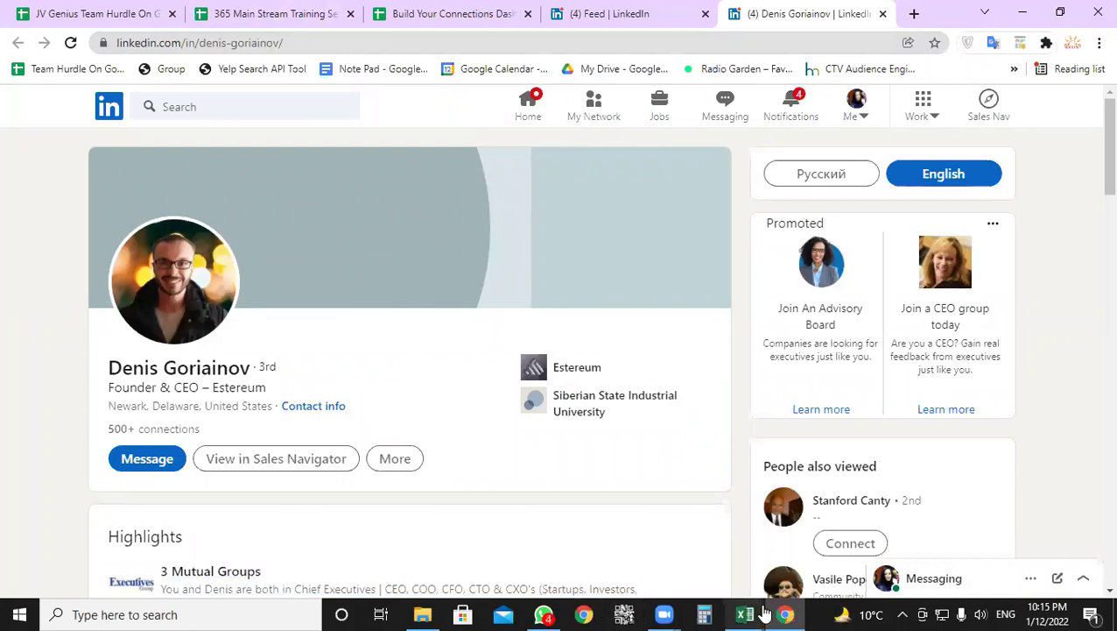
- Return to the Excel workbook and highlight the full name stored in cell C2
{"action": "mouse_move", "coordinate": [762, 613]}
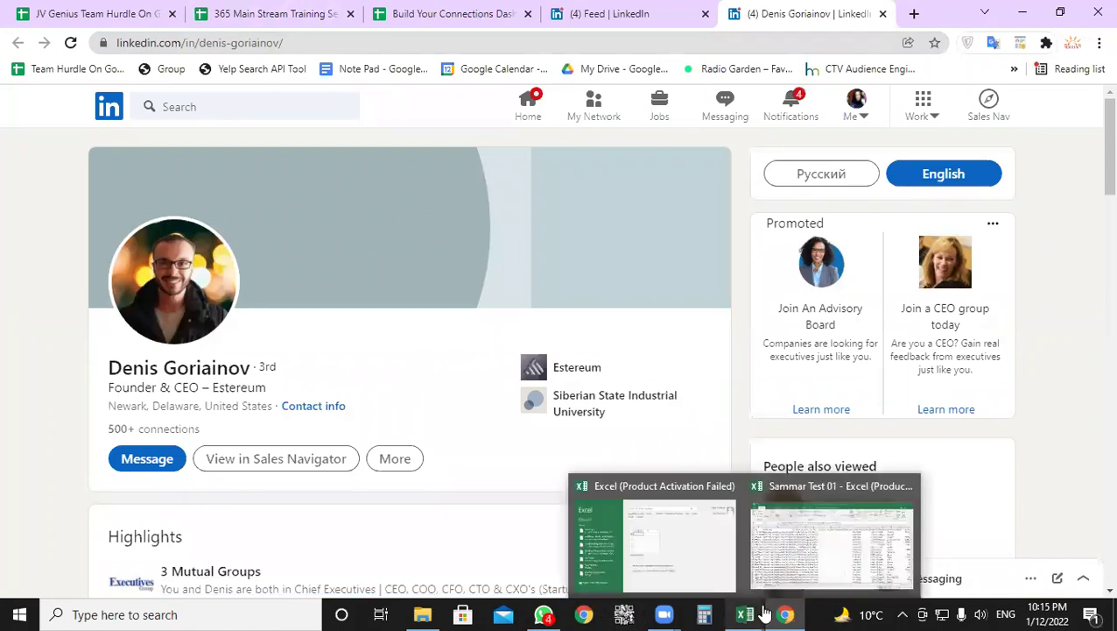
{"action": "left_click", "coordinate": [792, 565]}
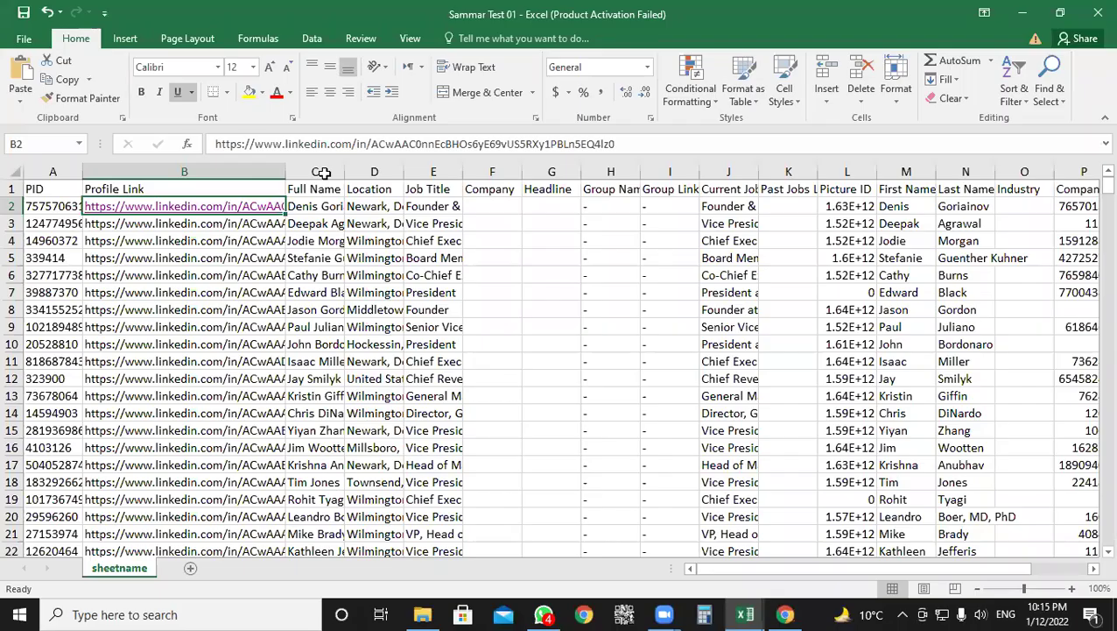
{"action": "left_click", "coordinate": [324, 201]}
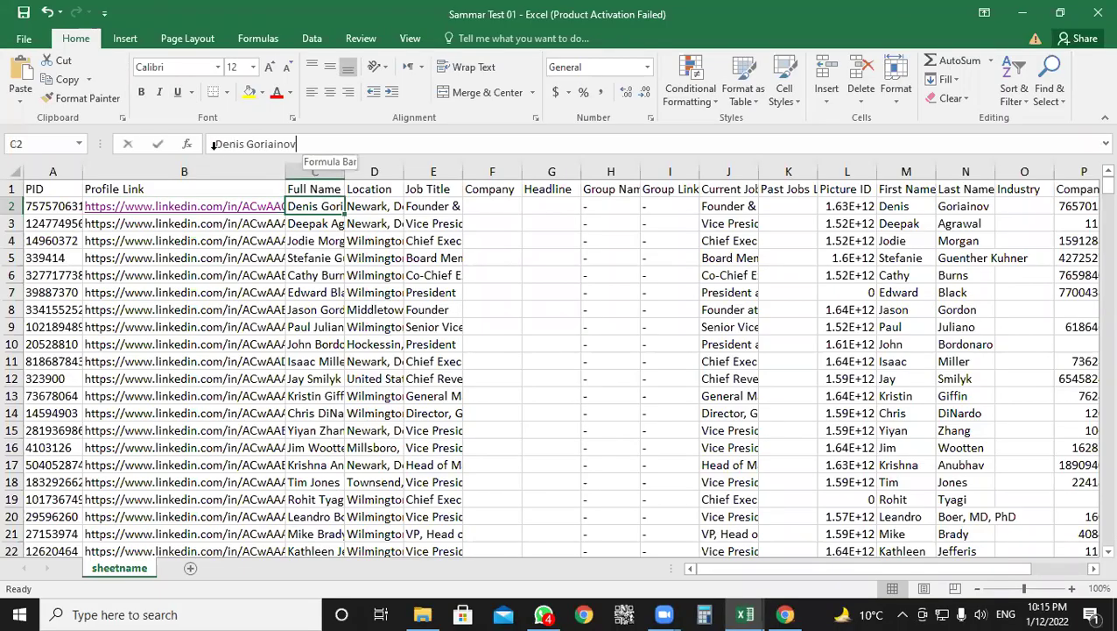
{"action": "left_click_drag", "start_coordinate": [213, 145], "coordinate": [318, 148]}
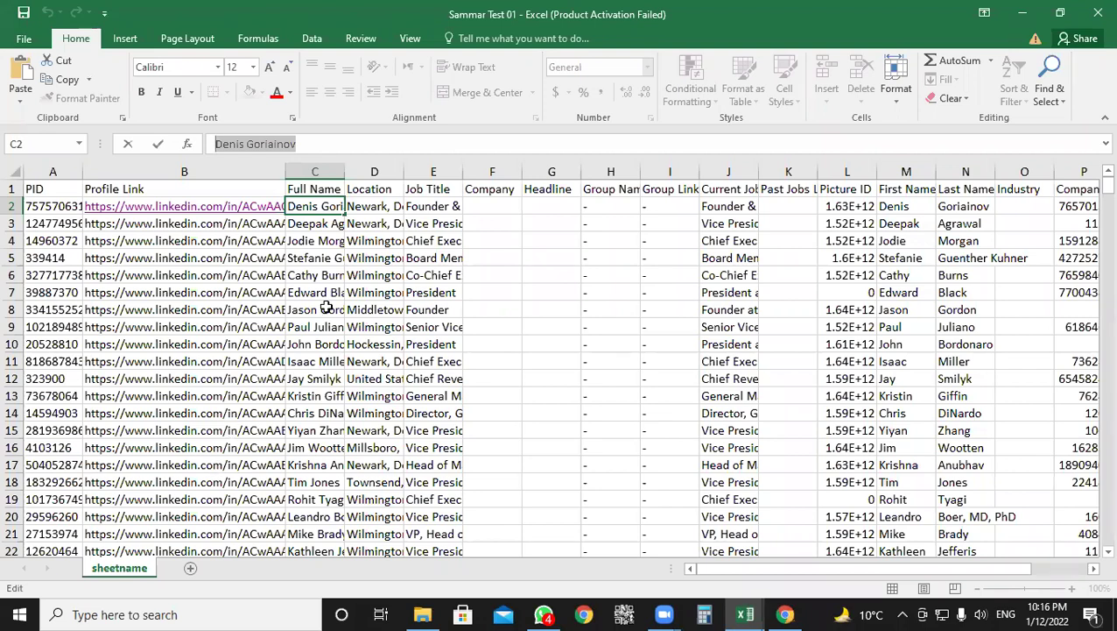
- Enter "Scrapper" in cell F2 under Company
{"action": "left_click", "coordinate": [483, 205]}
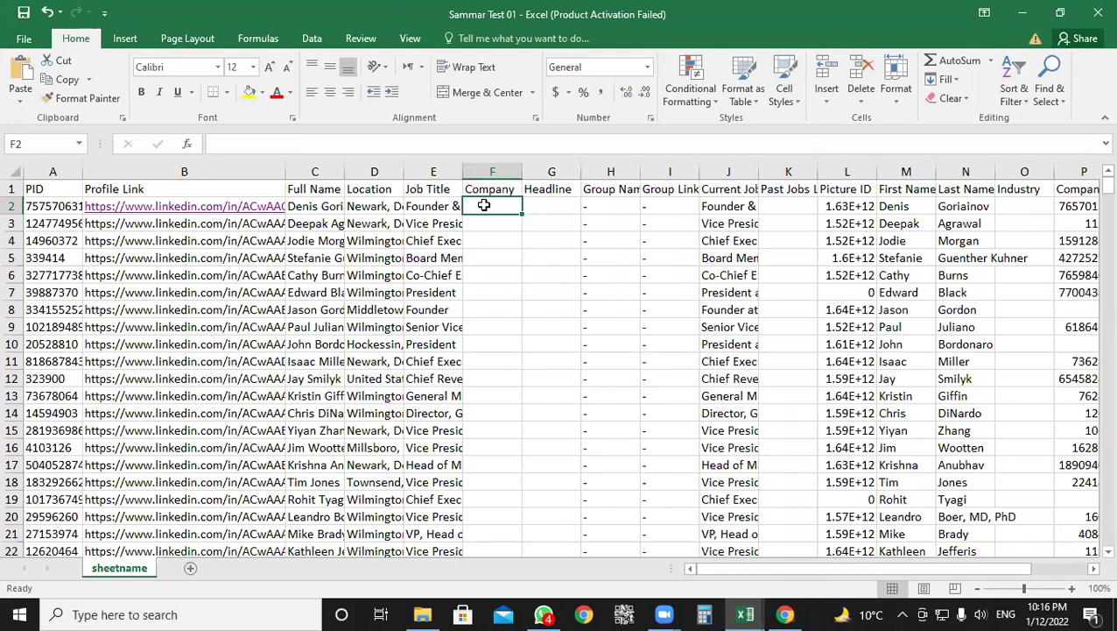
{"action": "type", "text": "S"}
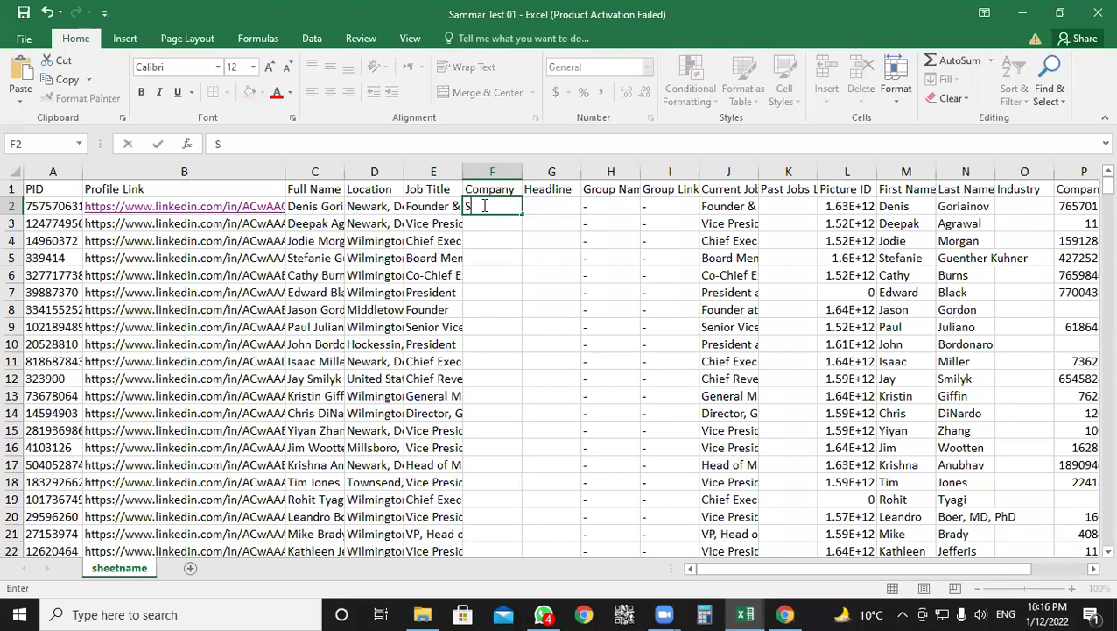
{"action": "type", "text": "crapper"}
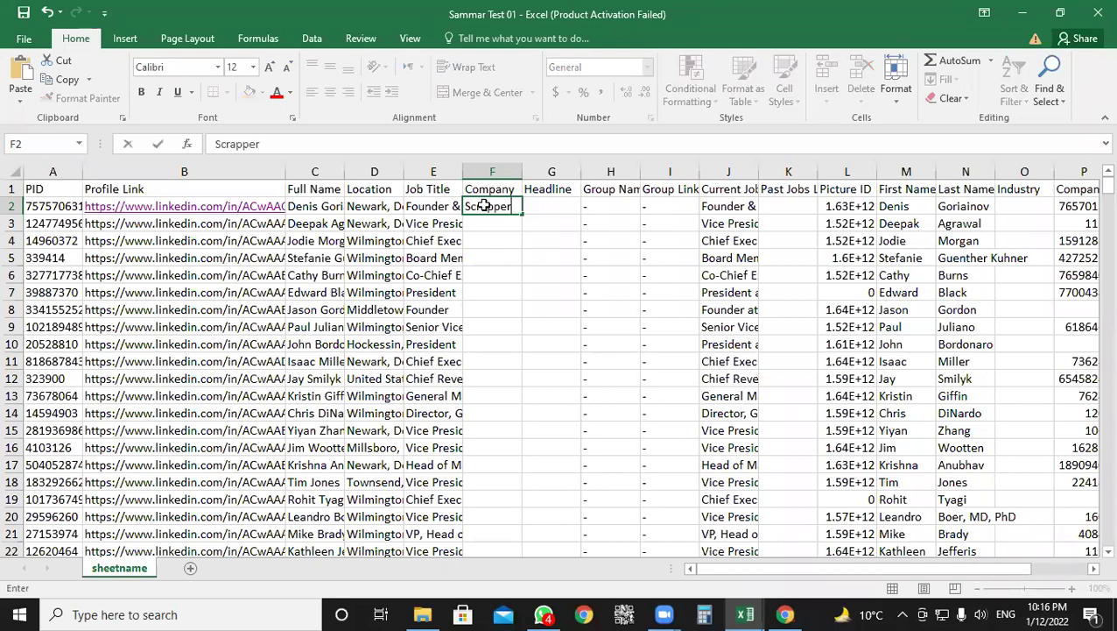
{"action": "left_click", "coordinate": [491, 241]}
{"action": "left_click", "coordinate": [496, 207]}
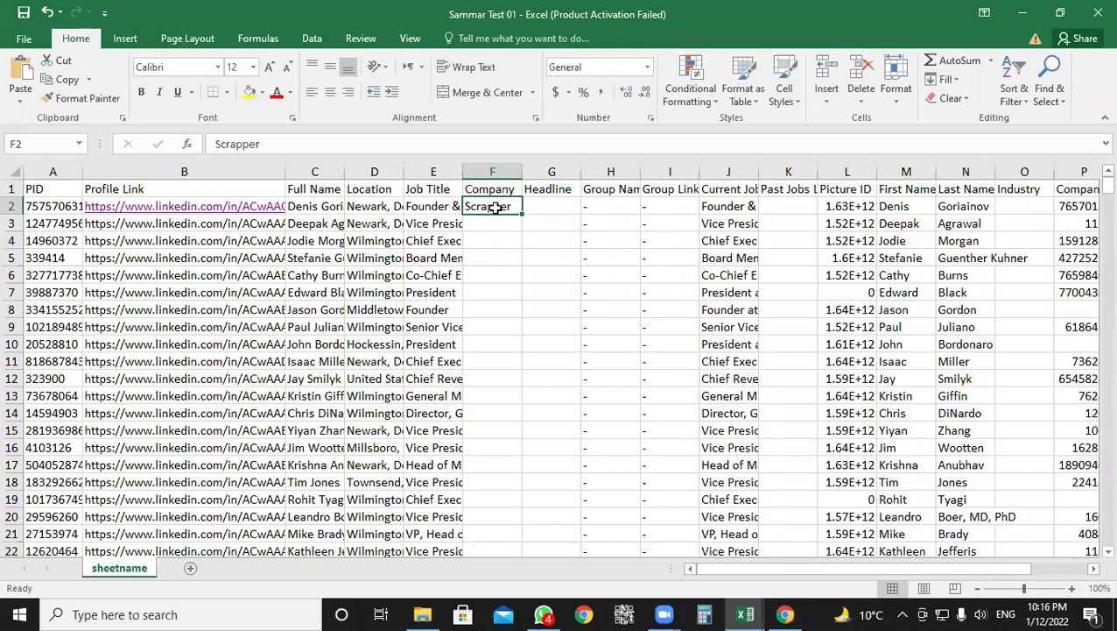
- Hyperlink the text in F2 to the Basic_LinkedInDataExport_12-24-2021 folder in Downloads
{"action": "right_click", "coordinate": [496, 208]}
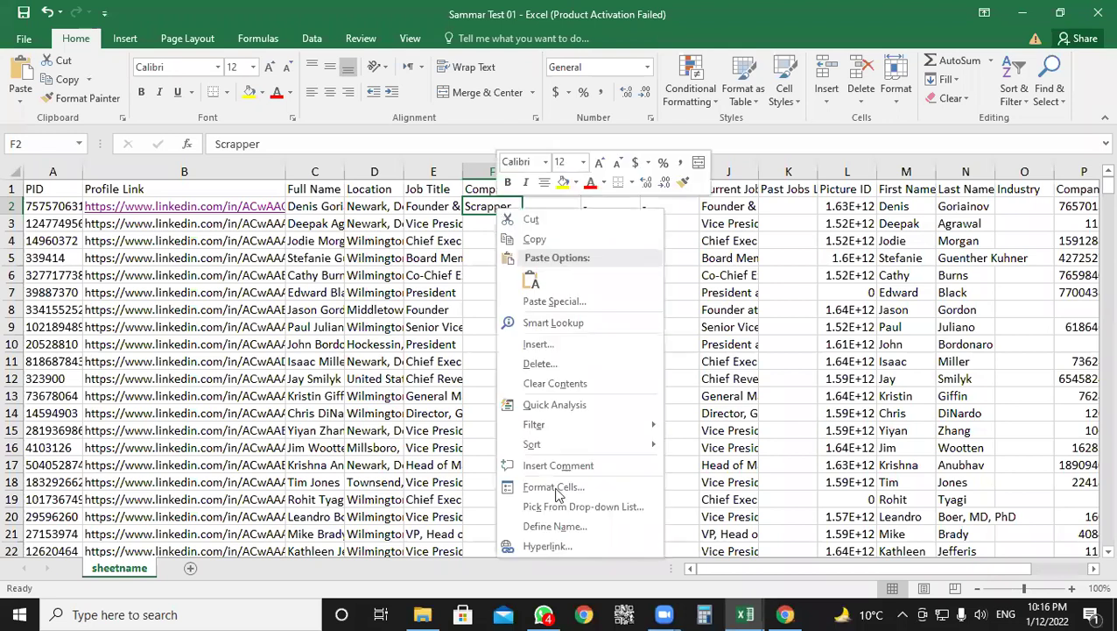
{"action": "left_click", "coordinate": [559, 548]}
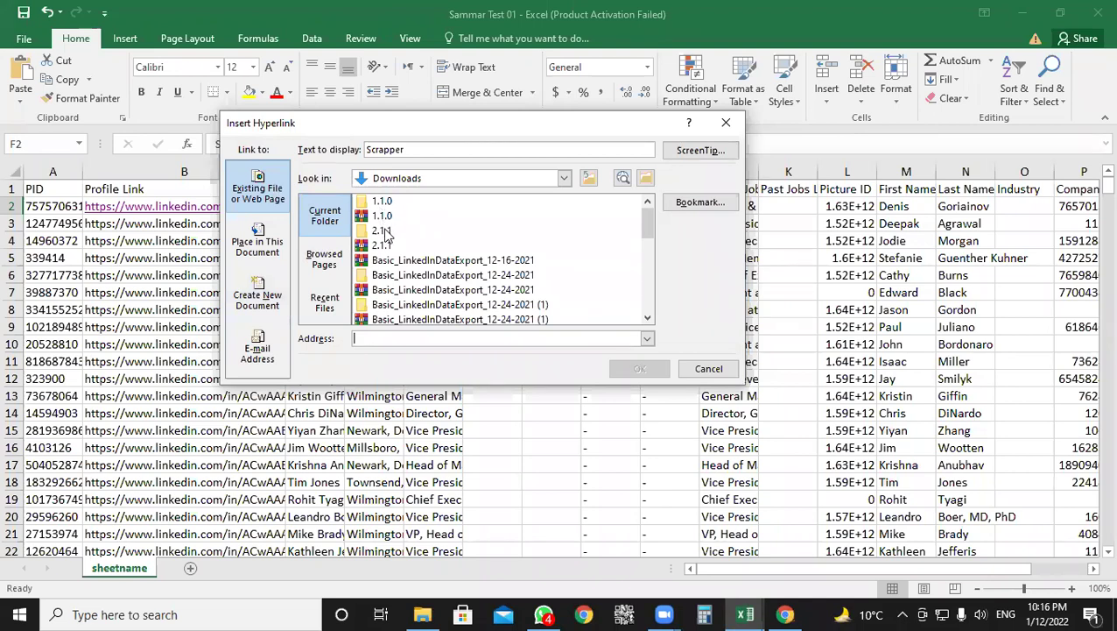
{"action": "left_click", "coordinate": [394, 276]}
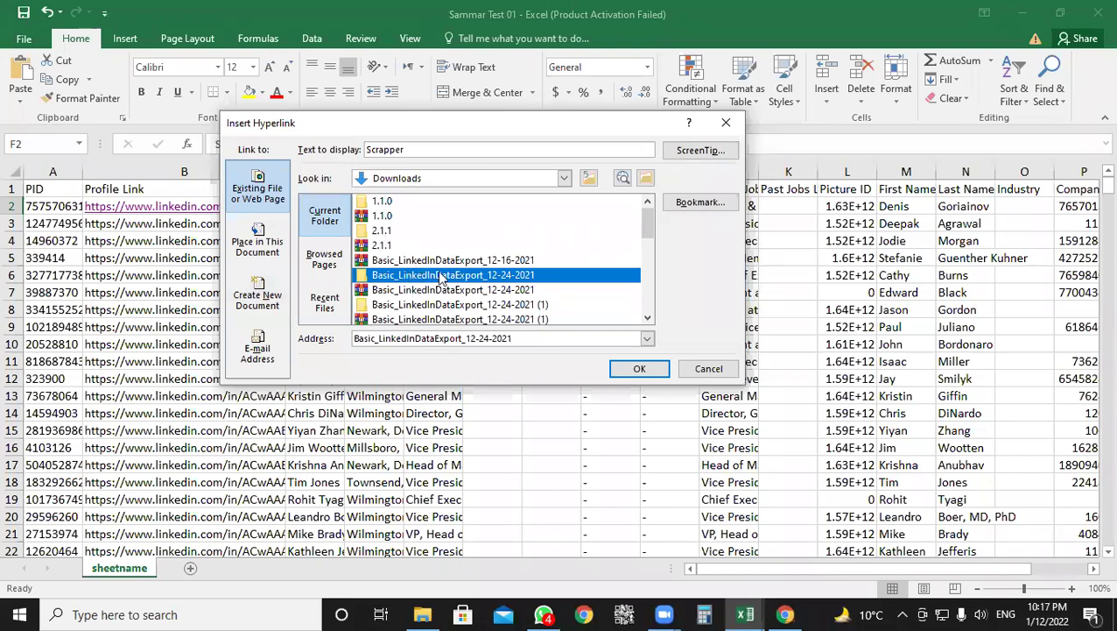
{"action": "left_click", "coordinate": [640, 369]}
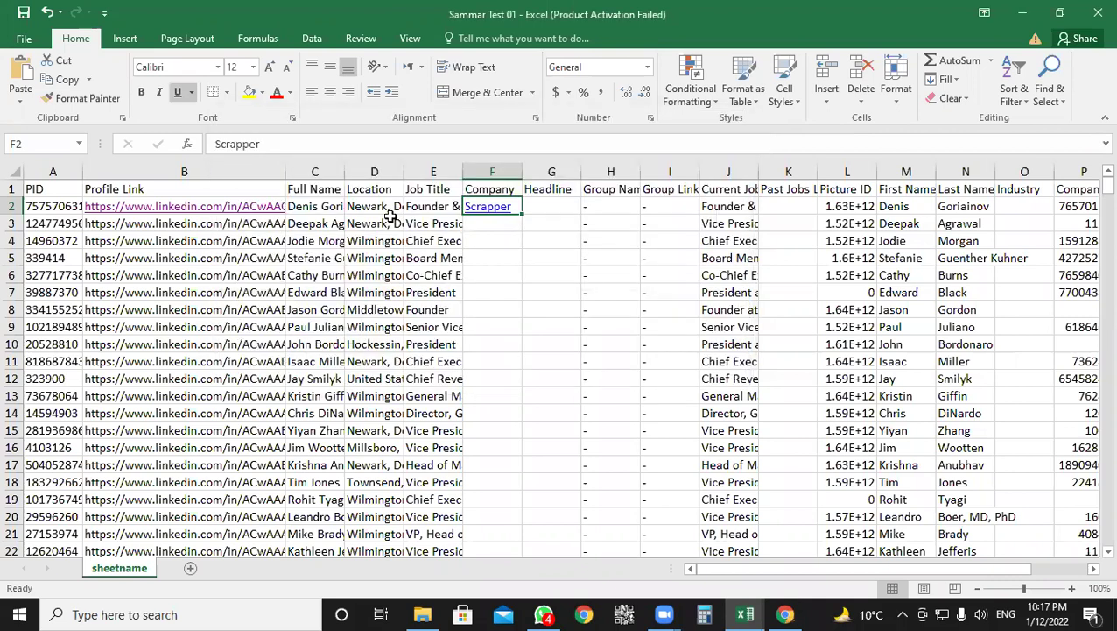
- Follow the folder hyperlink in F2, accept the security notice, and close the opened folder window
{"action": "left_click", "coordinate": [496, 208]}
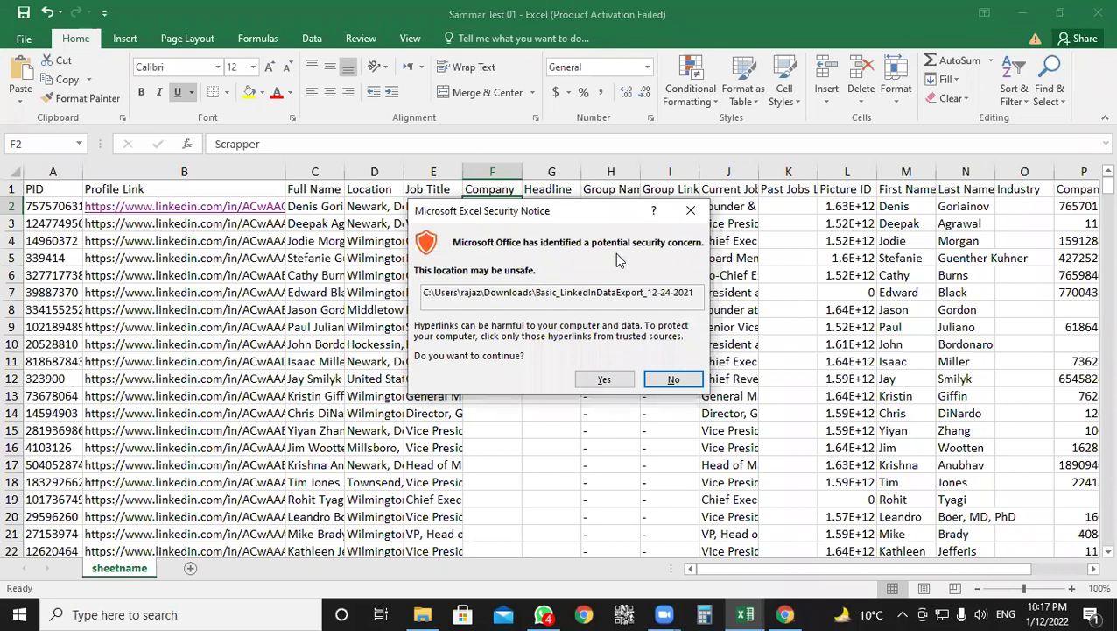
{"action": "left_click", "coordinate": [605, 379]}
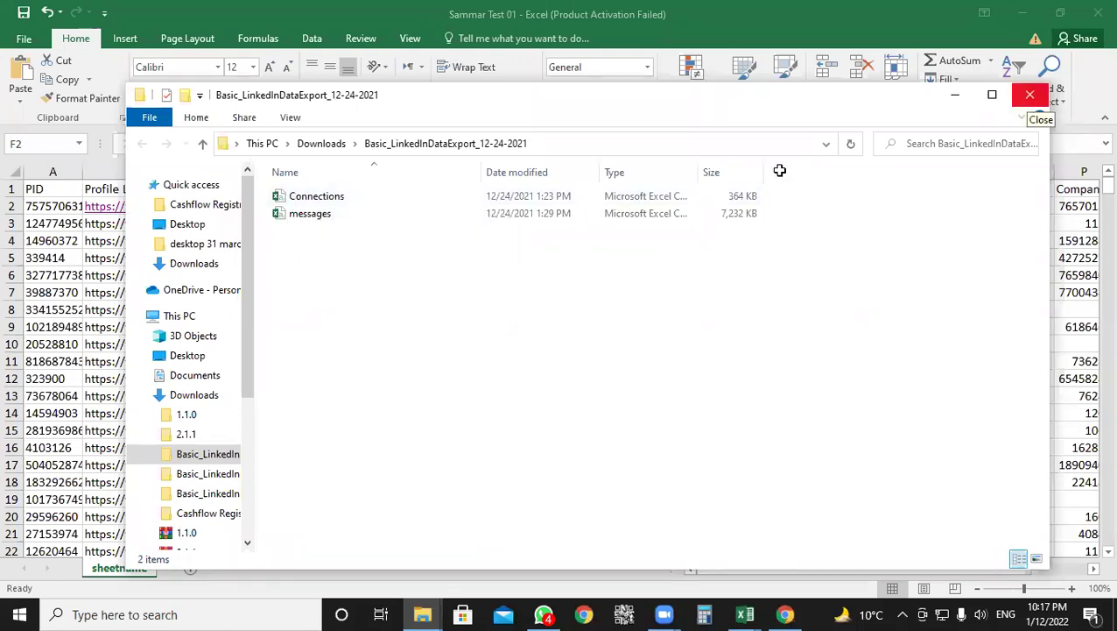
{"action": "left_click", "coordinate": [1030, 96]}
- Enter "messages" in cell F3 under Company
{"action": "right_click", "coordinate": [487, 226]}
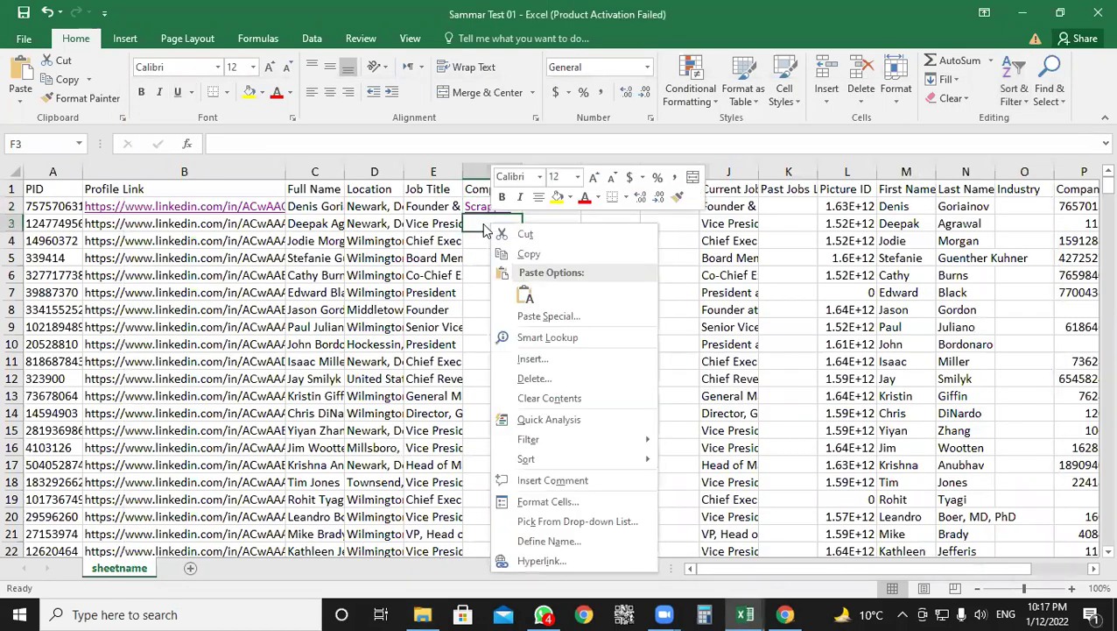
{"action": "left_click", "coordinate": [484, 224]}
{"action": "type", "text": "me"}
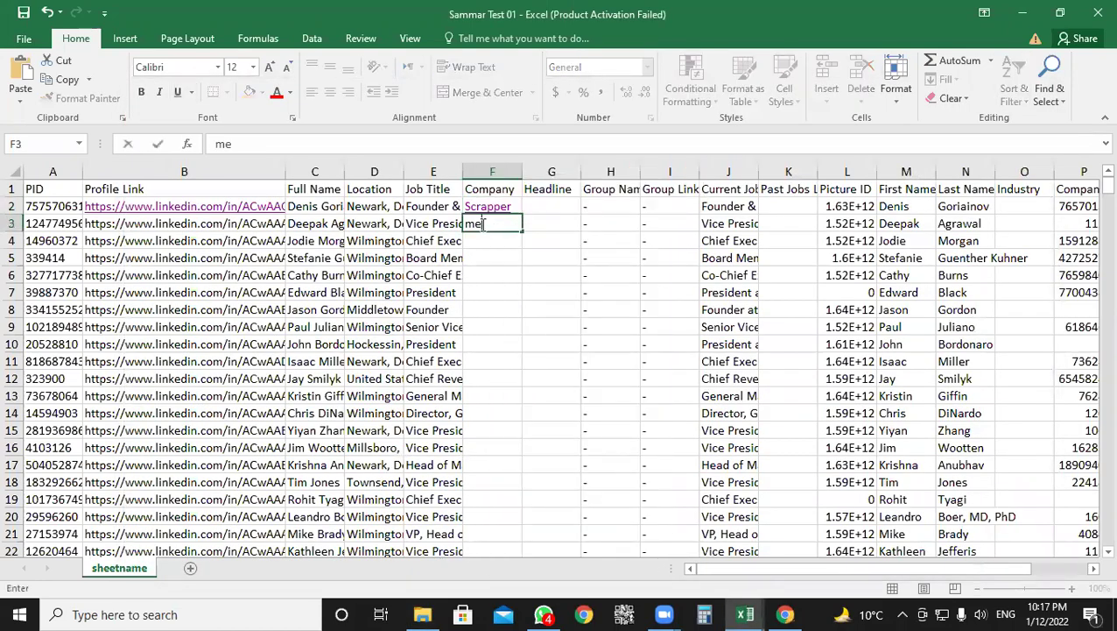
{"action": "type", "text": "ssages"}
{"action": "key", "text": "Down"}
{"action": "key", "text": "Down"}
{"action": "key", "text": "Down"}
{"action": "left_click", "coordinate": [503, 226]}
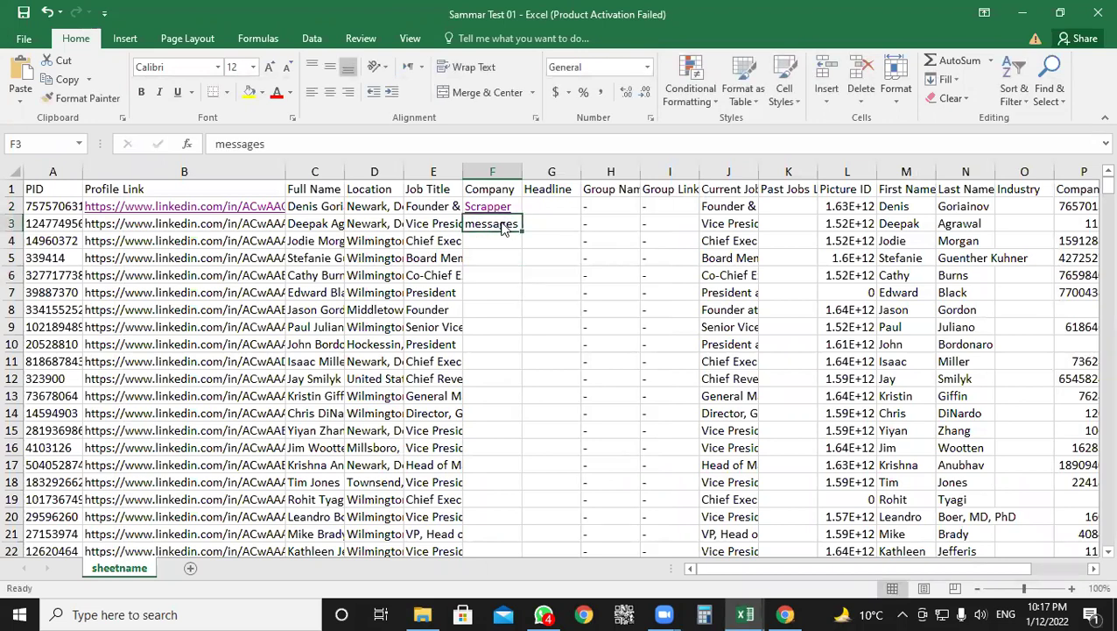
- Hyperlink the text in F3 to the messages.csv file inside the Basic_LinkedInDataExport_12-24-2021 folder in Downloads
{"action": "key", "text": "shift+F10"}
{"action": "left_click", "coordinate": [552, 560]}
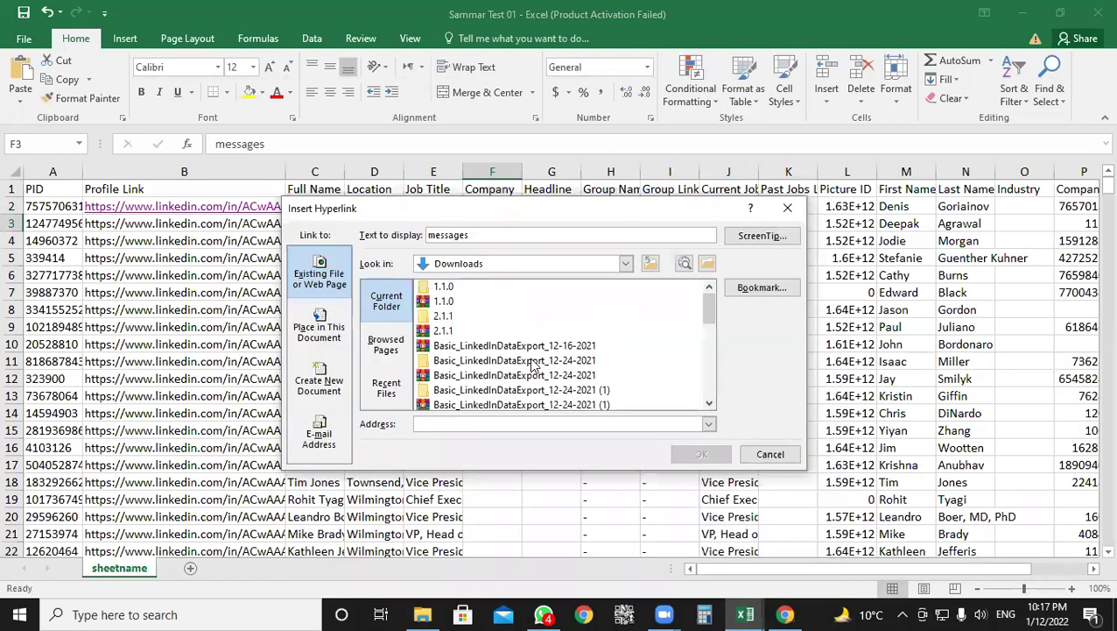
{"action": "left_click", "coordinate": [533, 366]}
{"action": "scroll", "coordinate": [447, 317], "scroll_direction": "down", "scroll_amount": 1}
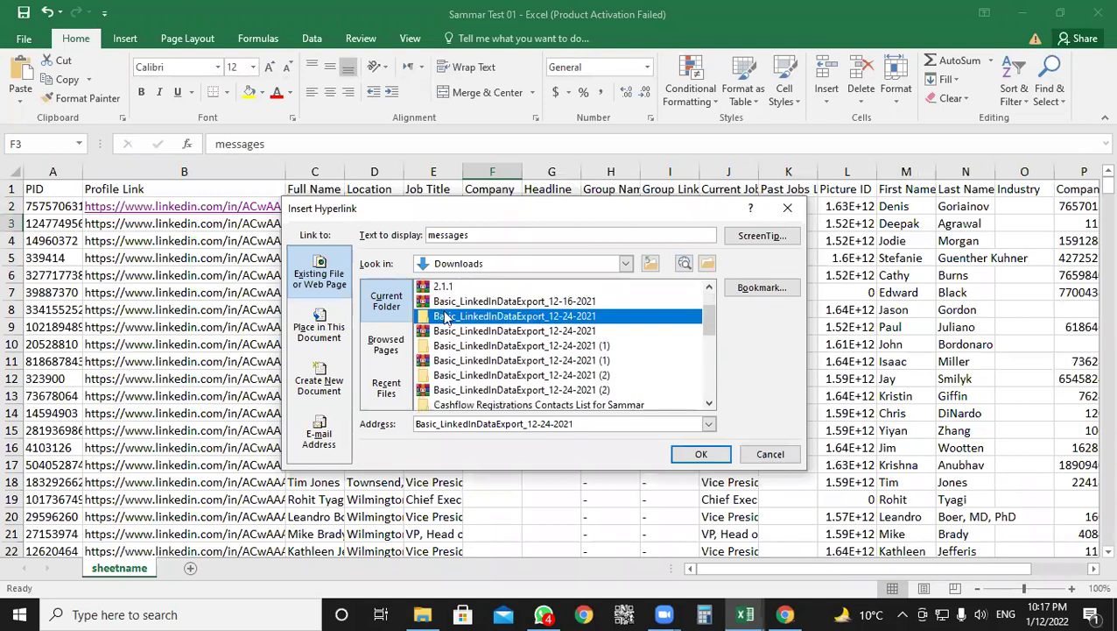
{"action": "left_click", "coordinate": [706, 265]}
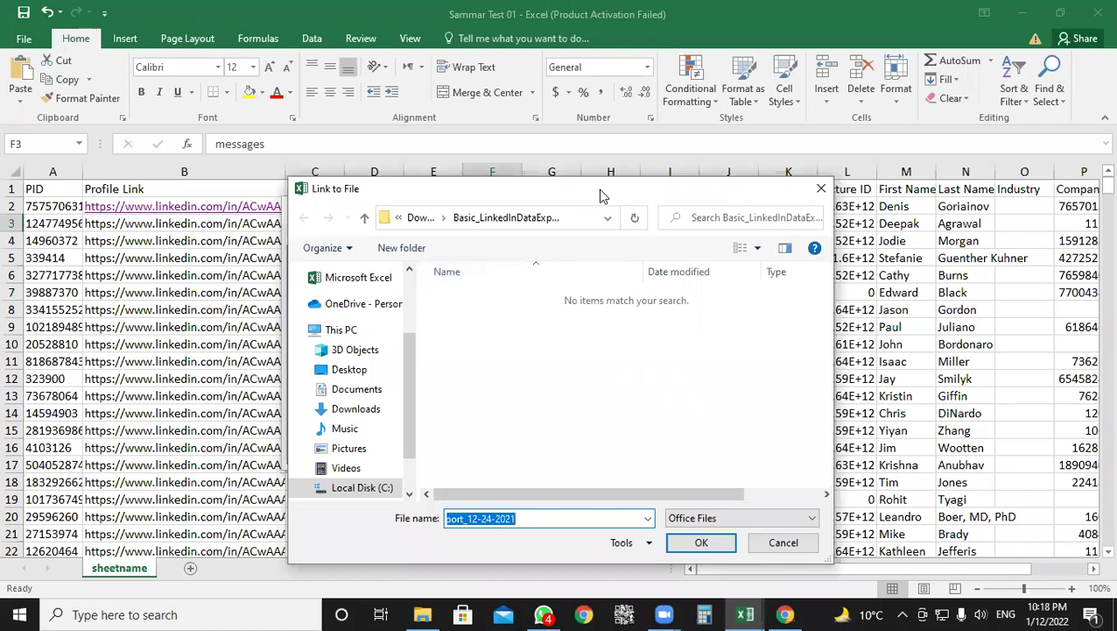
{"action": "left_click", "coordinate": [592, 413]}
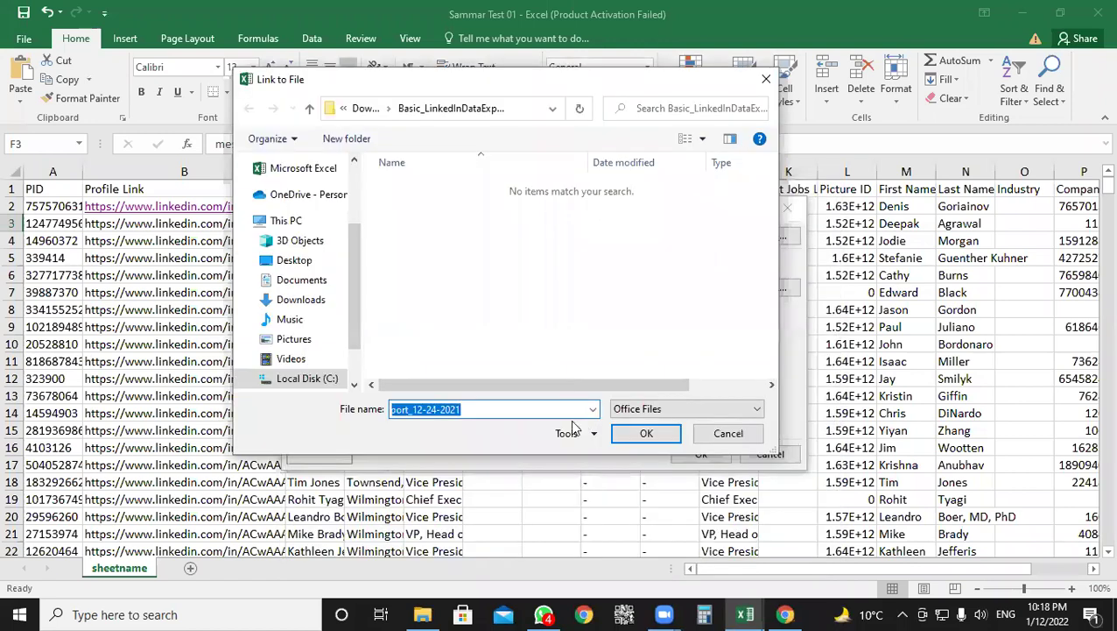
{"action": "left_click", "coordinate": [648, 410]}
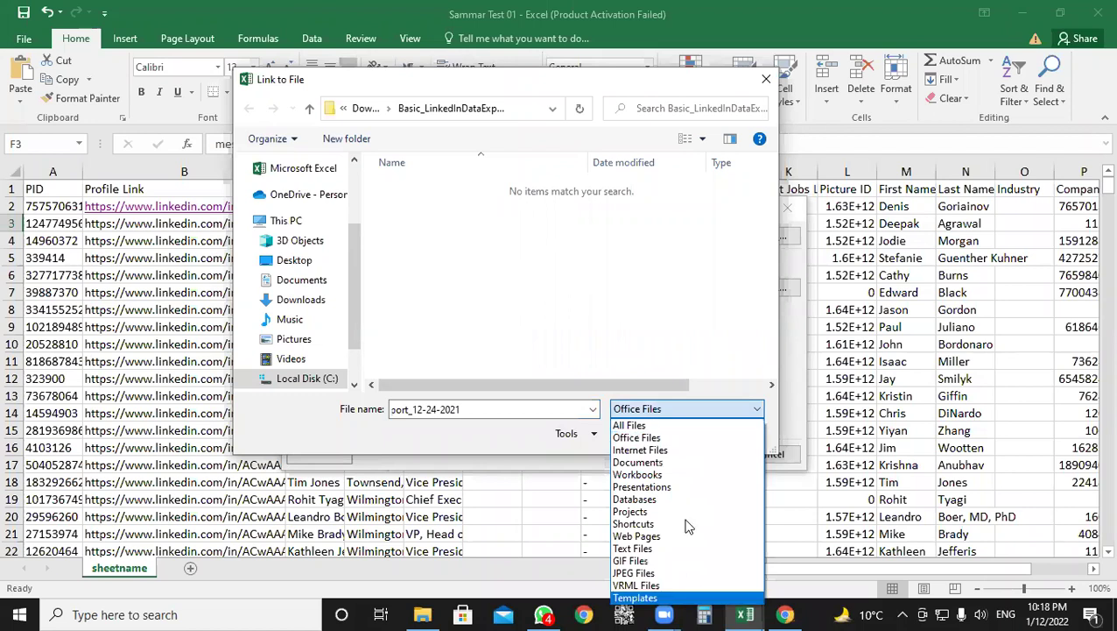
{"action": "left_click", "coordinate": [700, 428]}
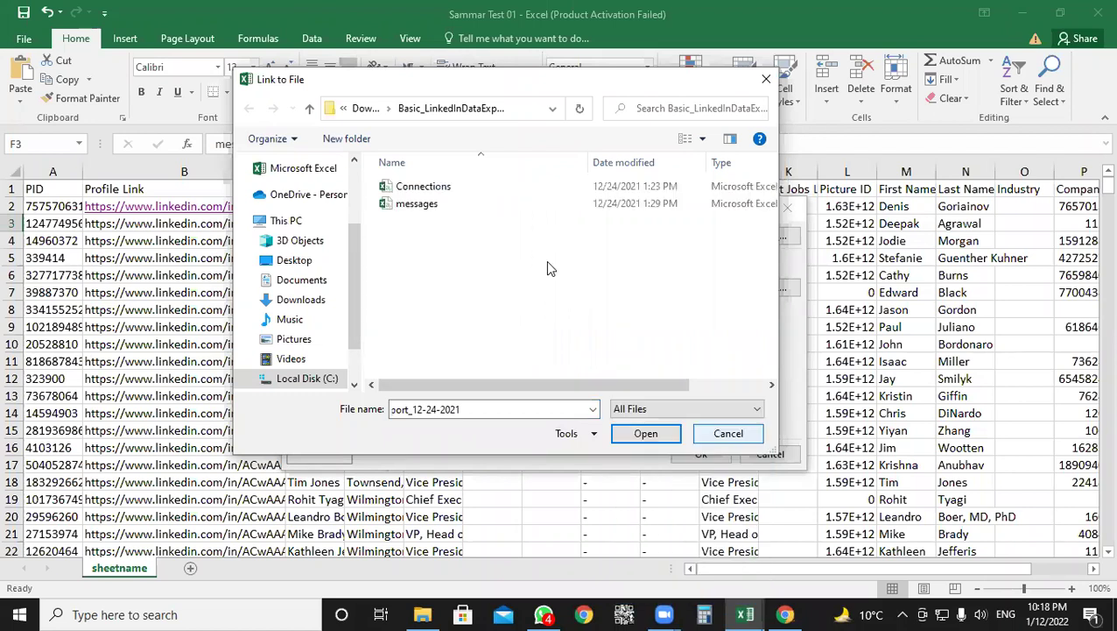
{"action": "left_click", "coordinate": [646, 438]}
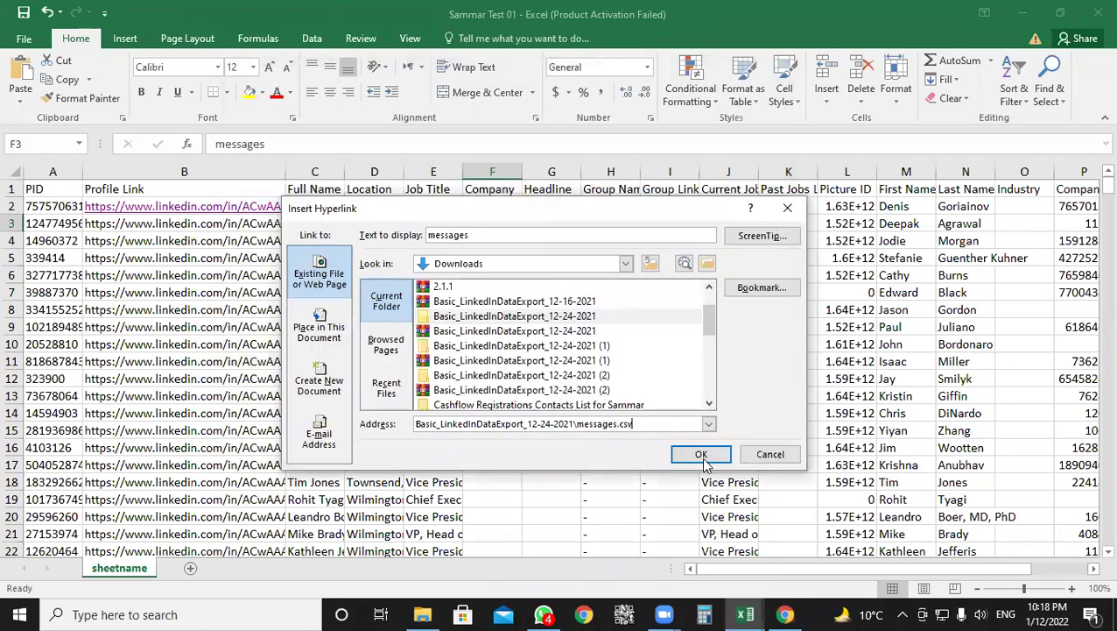
{"action": "left_click", "coordinate": [706, 448]}
{"action": "left_click", "coordinate": [526, 286]}
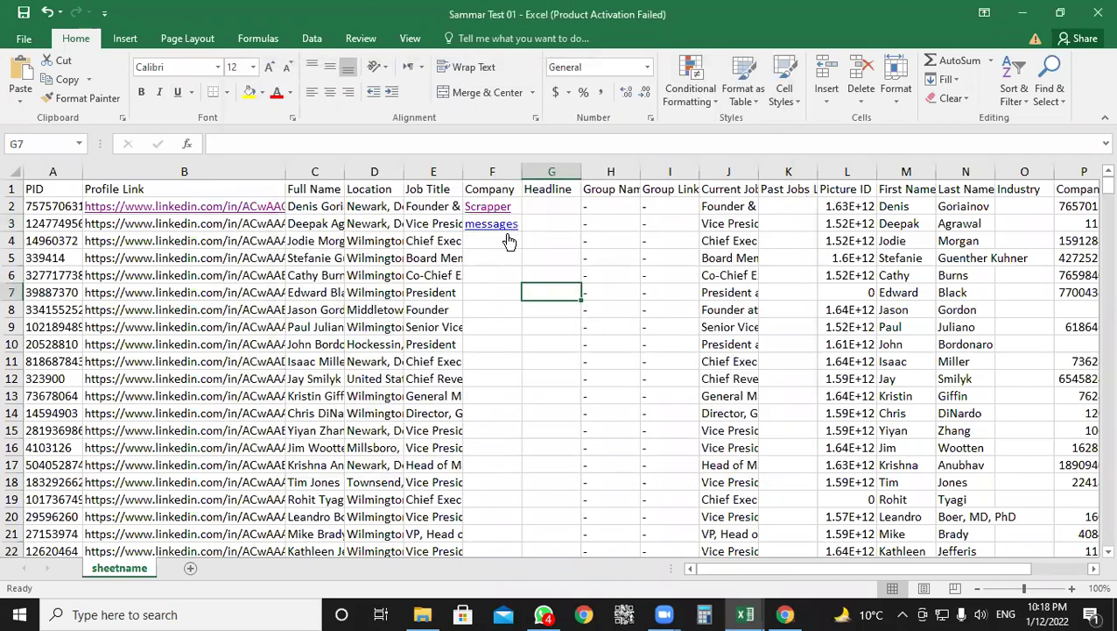
- Follow the file hyperlink in F3, accept the security notice, and return to the original workbook
{"action": "left_click", "coordinate": [500, 225]}
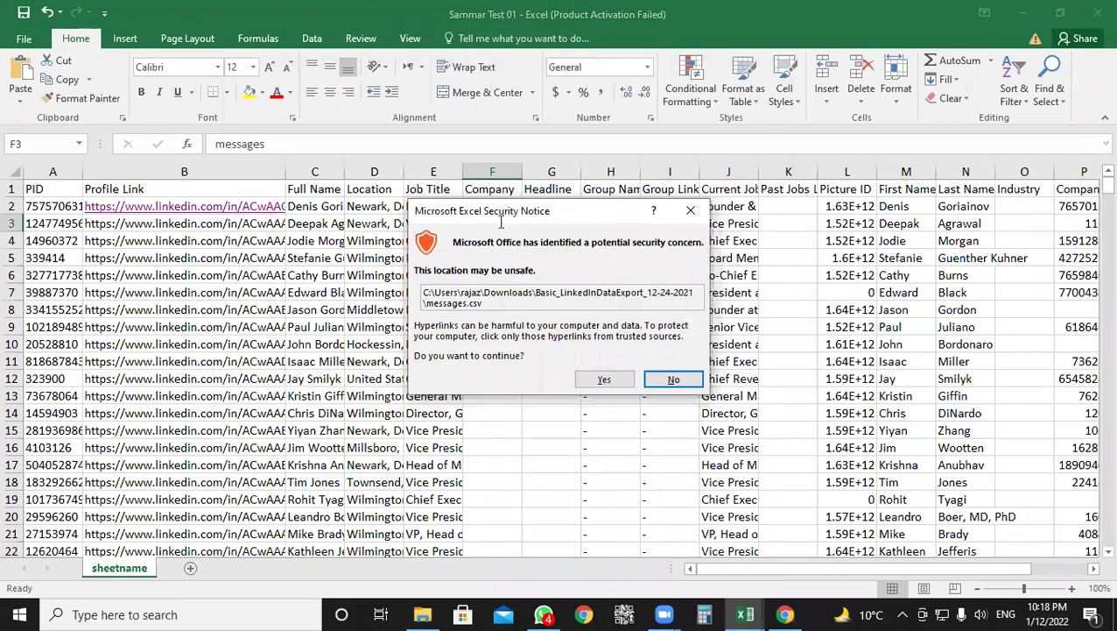
{"action": "left_click", "coordinate": [605, 379]}
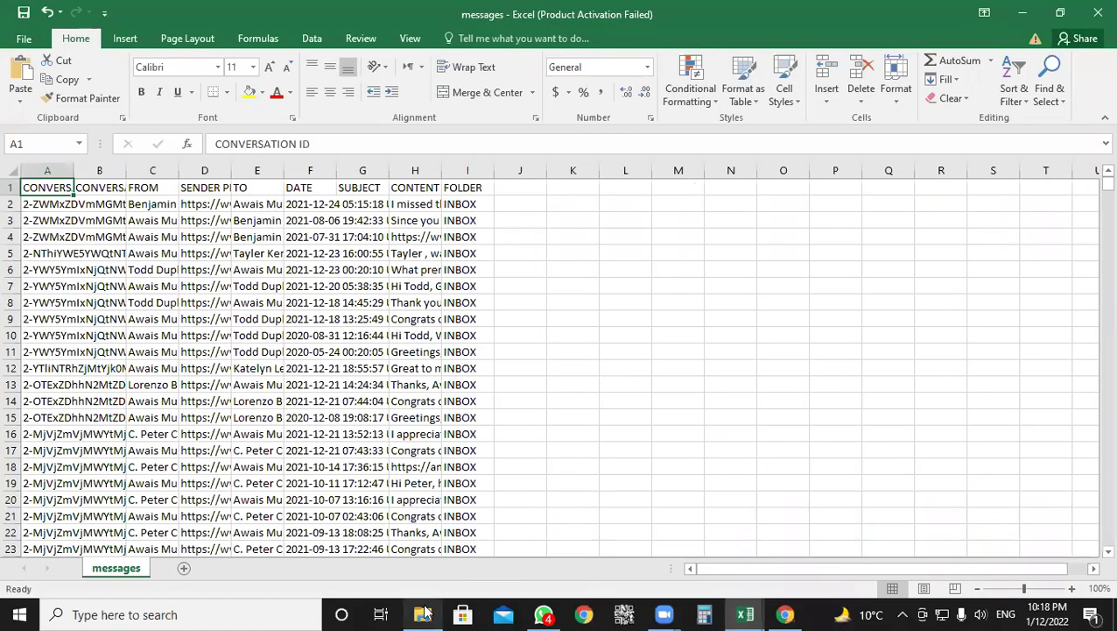
{"action": "mouse_move", "coordinate": [423, 613]}
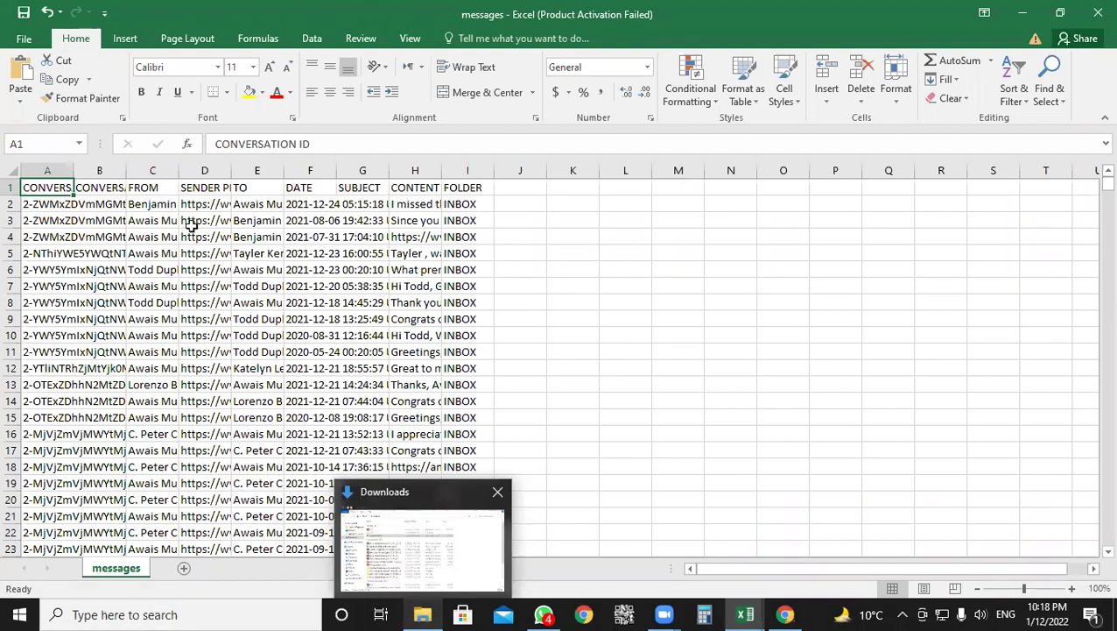
{"action": "left_click", "coordinate": [737, 613]}
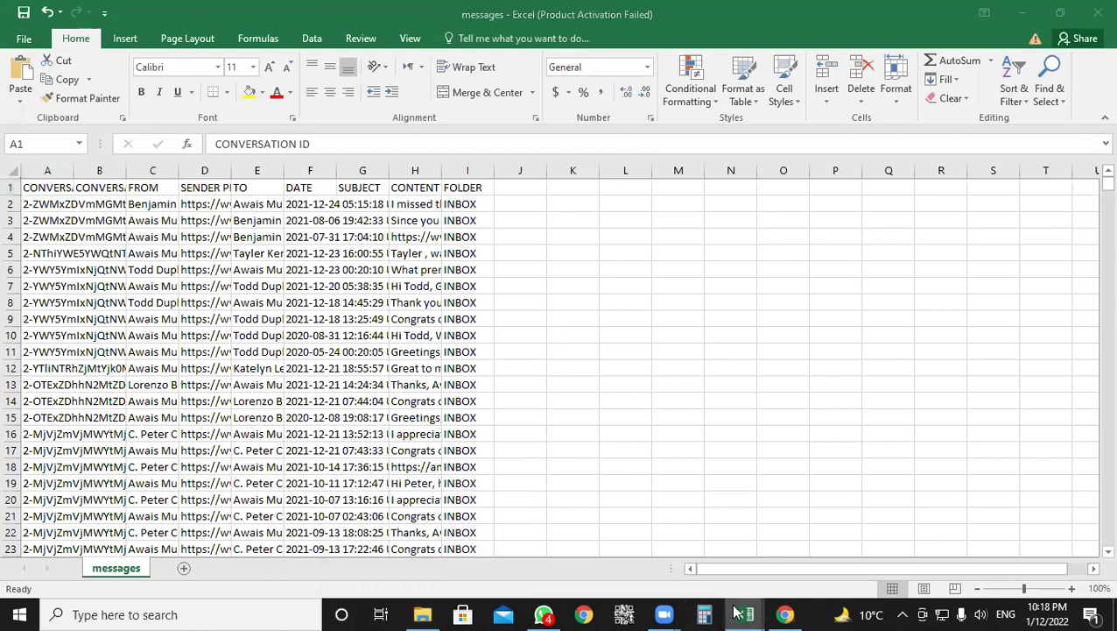
{"action": "left_click", "coordinate": [788, 556]}
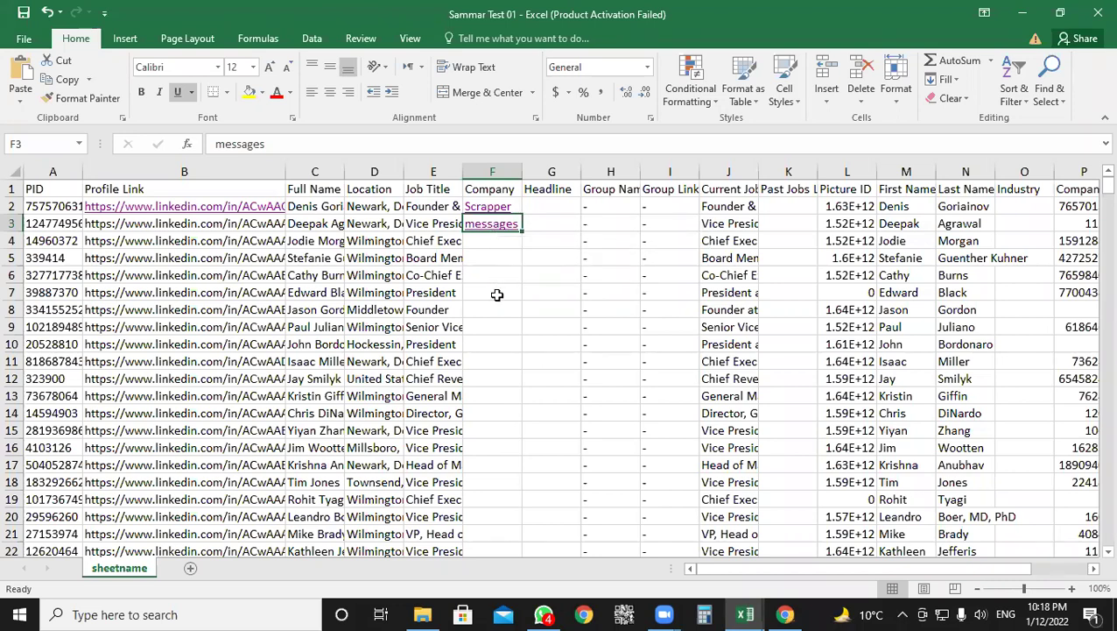
{"action": "key", "text": "Down"}
{"action": "key", "text": "Down"}
{"action": "key", "text": "Down"}
{"action": "key", "text": "Down"}
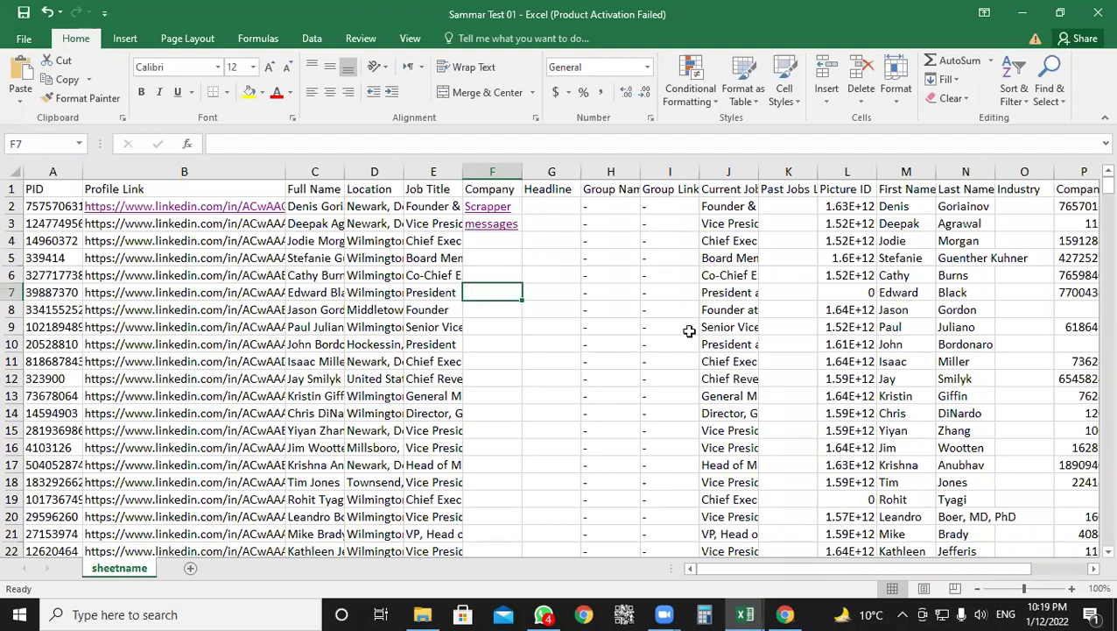
- Add a new worksheet and enter the person's first name in cell B3
{"action": "left_click", "coordinate": [190, 571]}
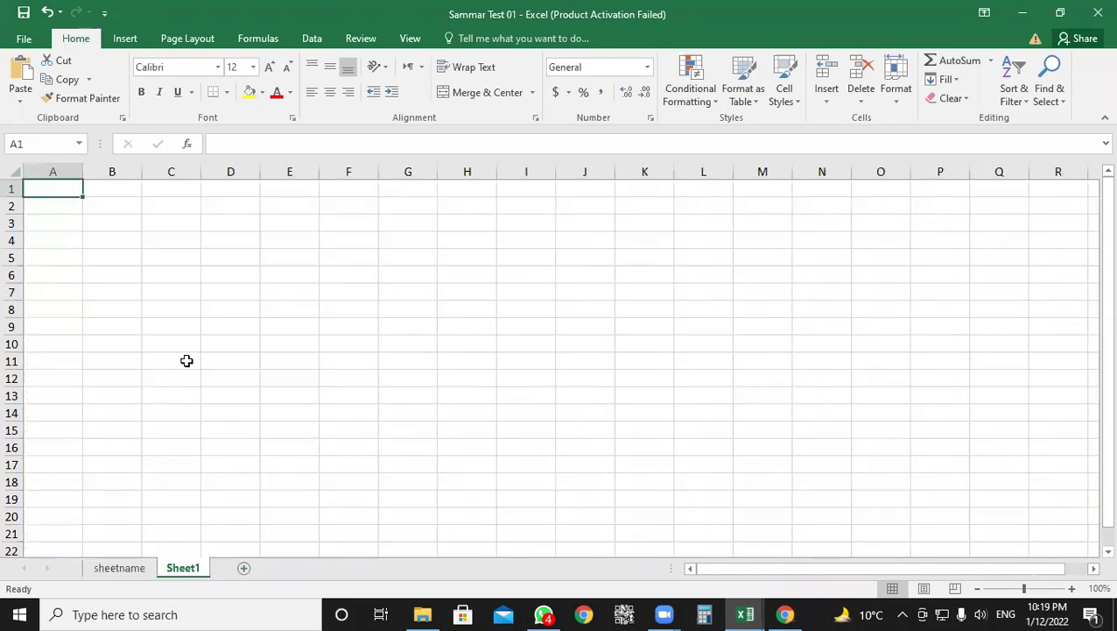
{"action": "left_click", "coordinate": [114, 222]}
{"action": "type", "text": "s"}
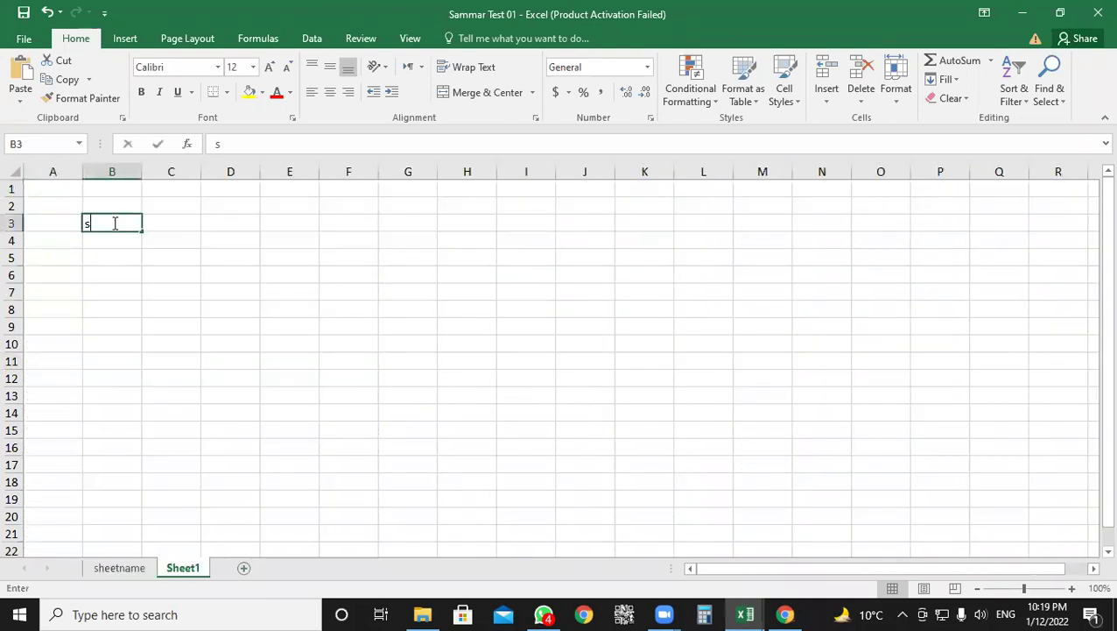
{"action": "type", "text": "ammar"}
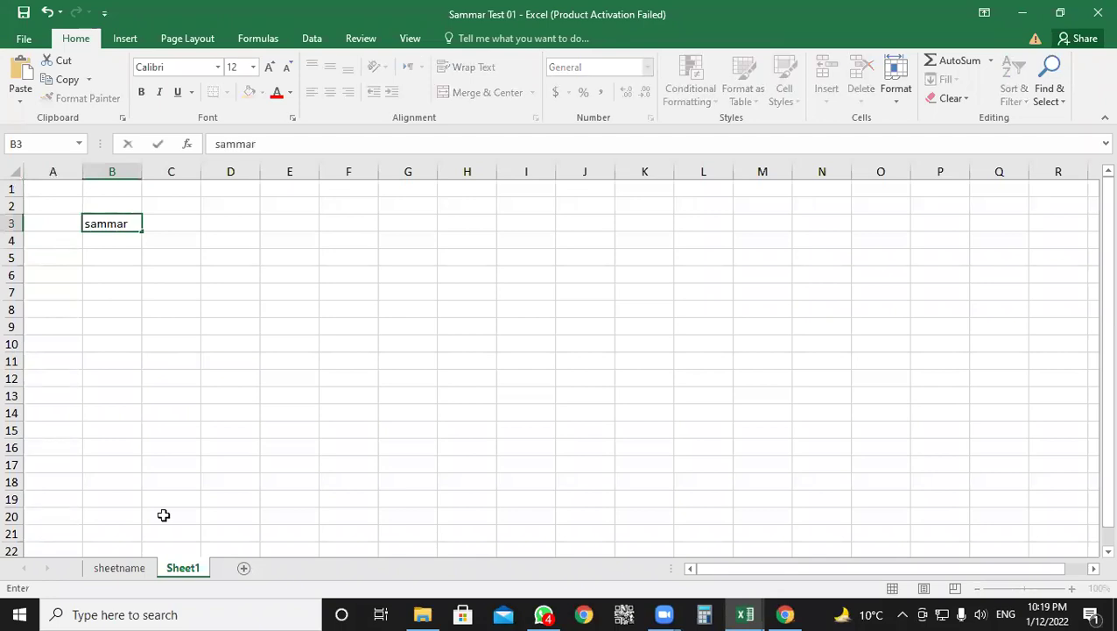
- Enter the same first name in cell F4 under Company on the sheetname worksheet
{"action": "left_click", "coordinate": [119, 568]}
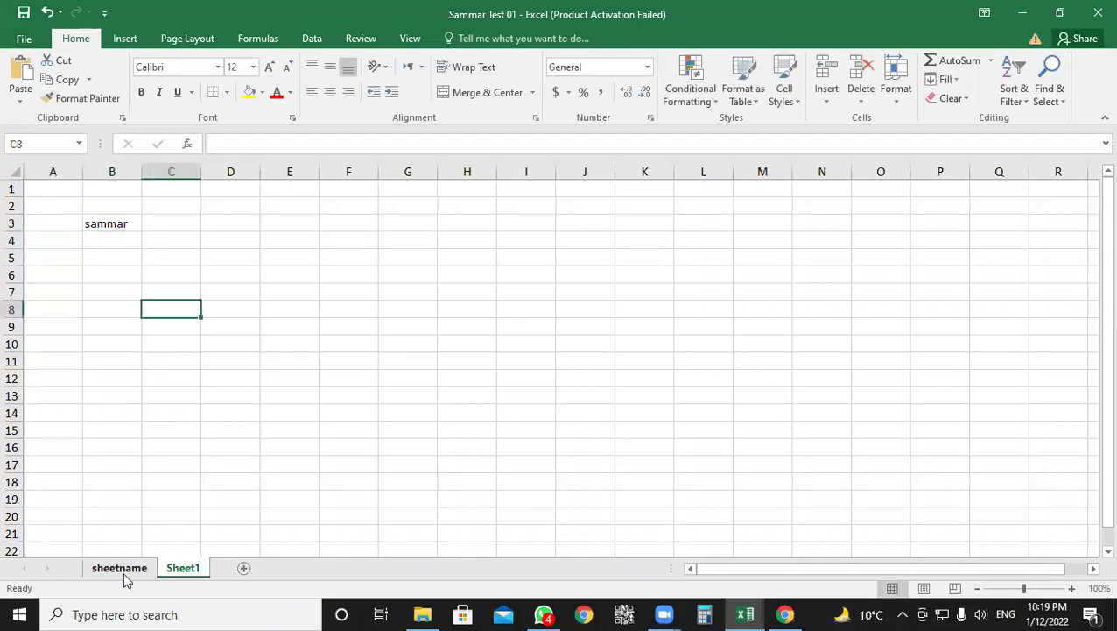
{"action": "left_click", "coordinate": [501, 244]}
{"action": "type", "text": "sa"}
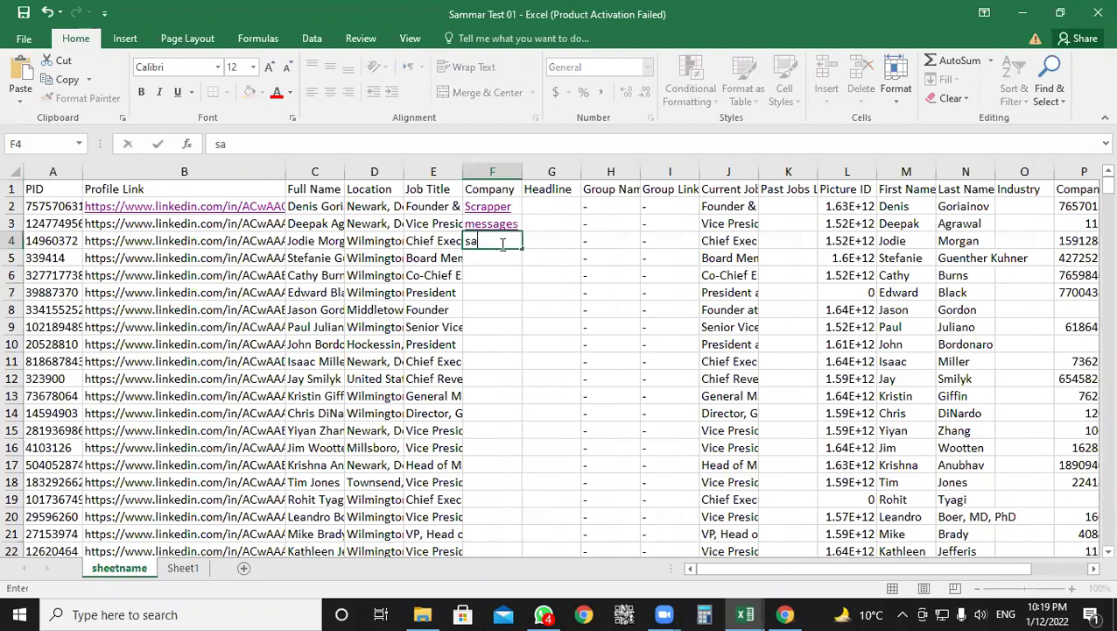
{"action": "type", "text": "mmatr"}
{"action": "key", "text": "BackSpace"}
{"action": "key", "text": "BackSpace"}
{"action": "type", "text": "r"}
{"action": "left_click", "coordinate": [524, 268]}
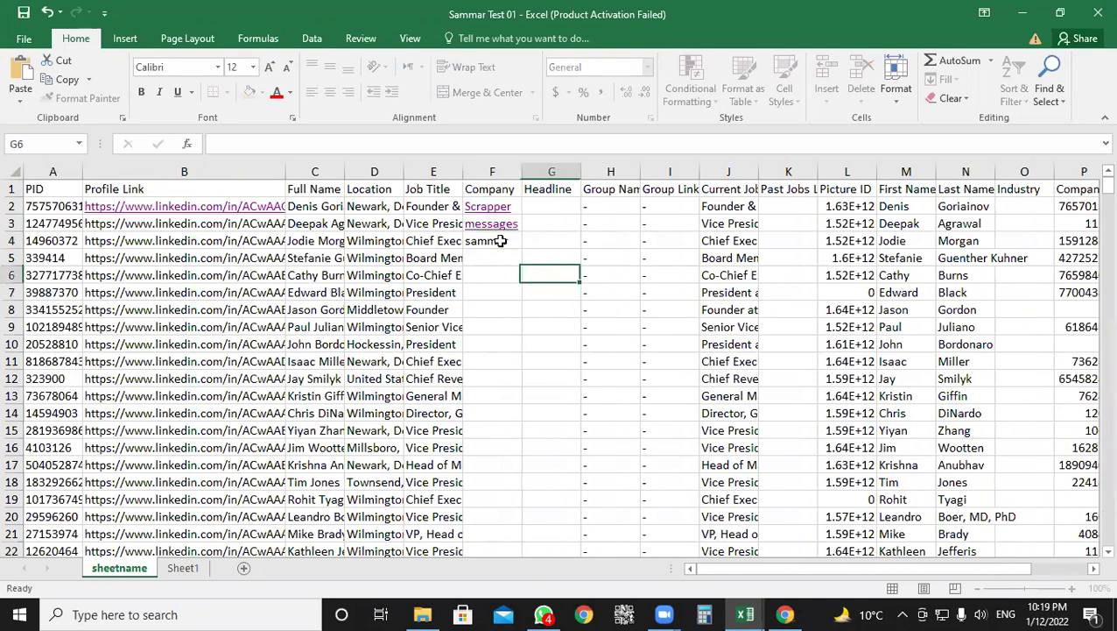
- Hyperlink the text in F4 to cell A1 of Sheet1 within this workbook
{"action": "right_click", "coordinate": [505, 248]}
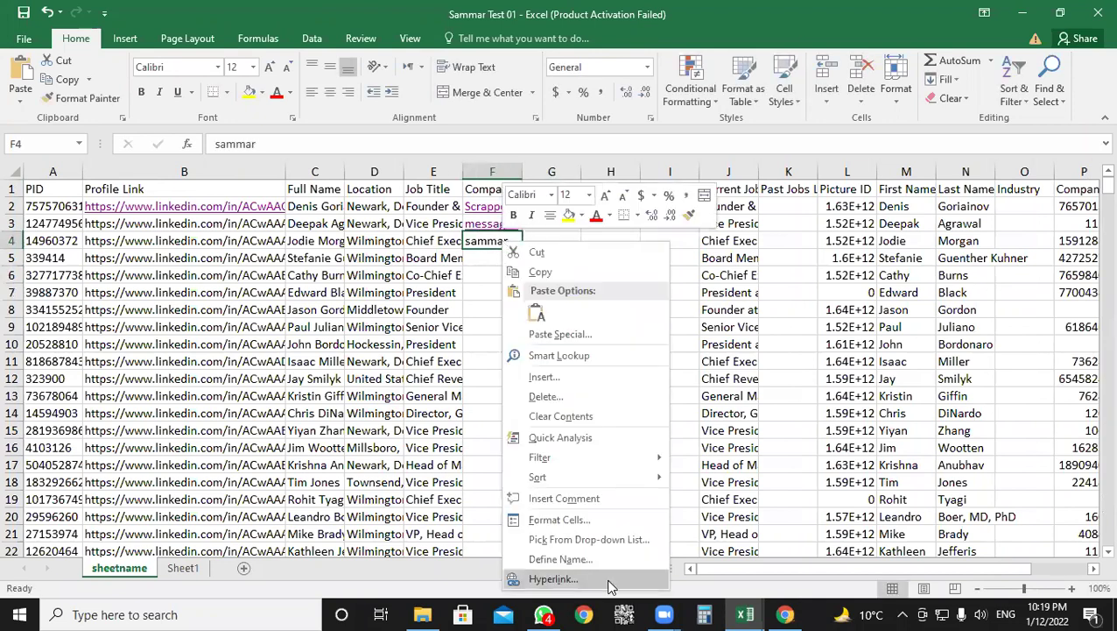
{"action": "key", "text": "Return"}
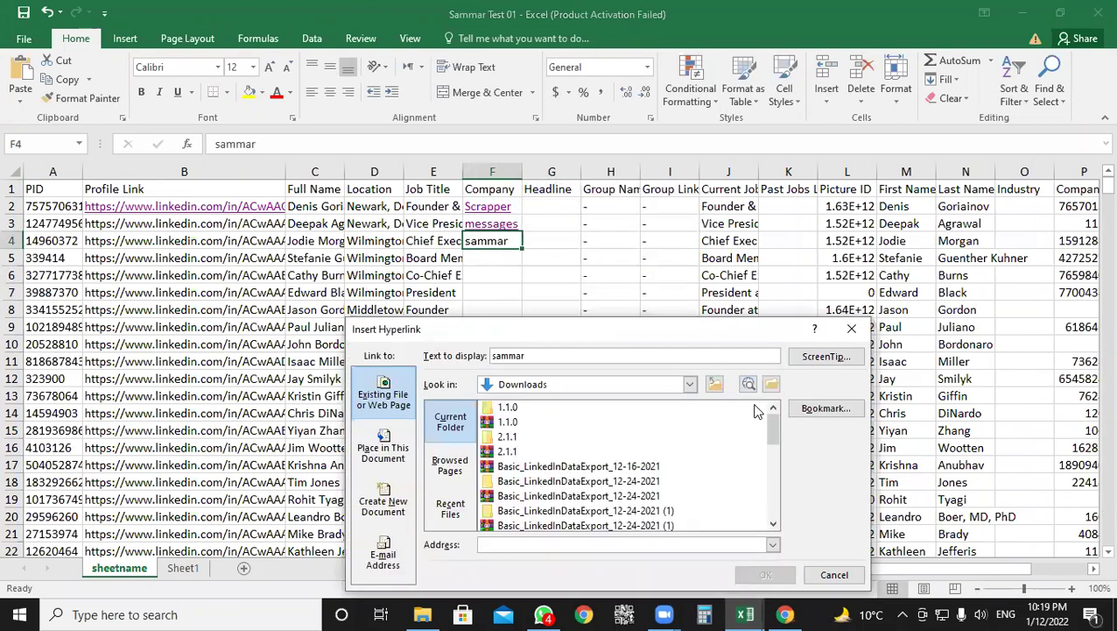
{"action": "left_click", "coordinate": [395, 457]}
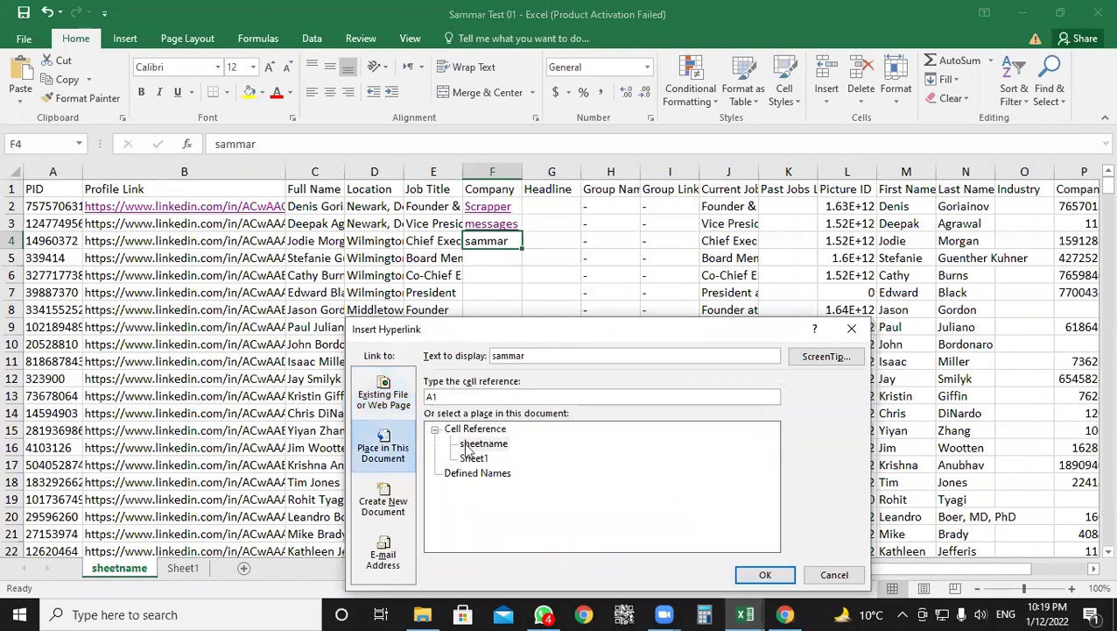
{"action": "left_click", "coordinate": [478, 458]}
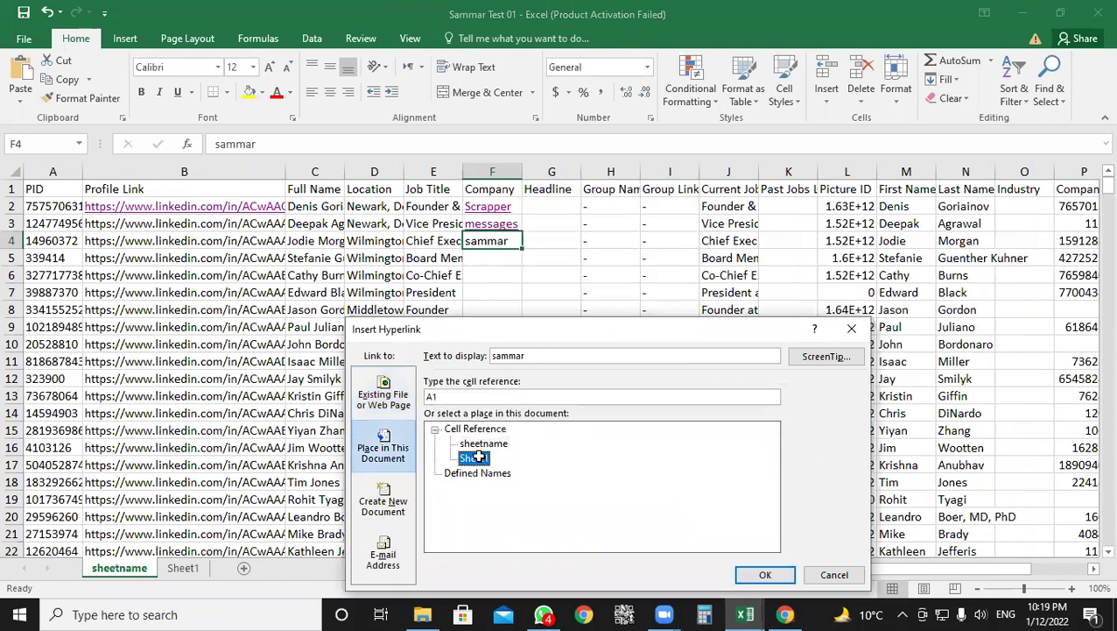
{"action": "key", "text": "Return"}
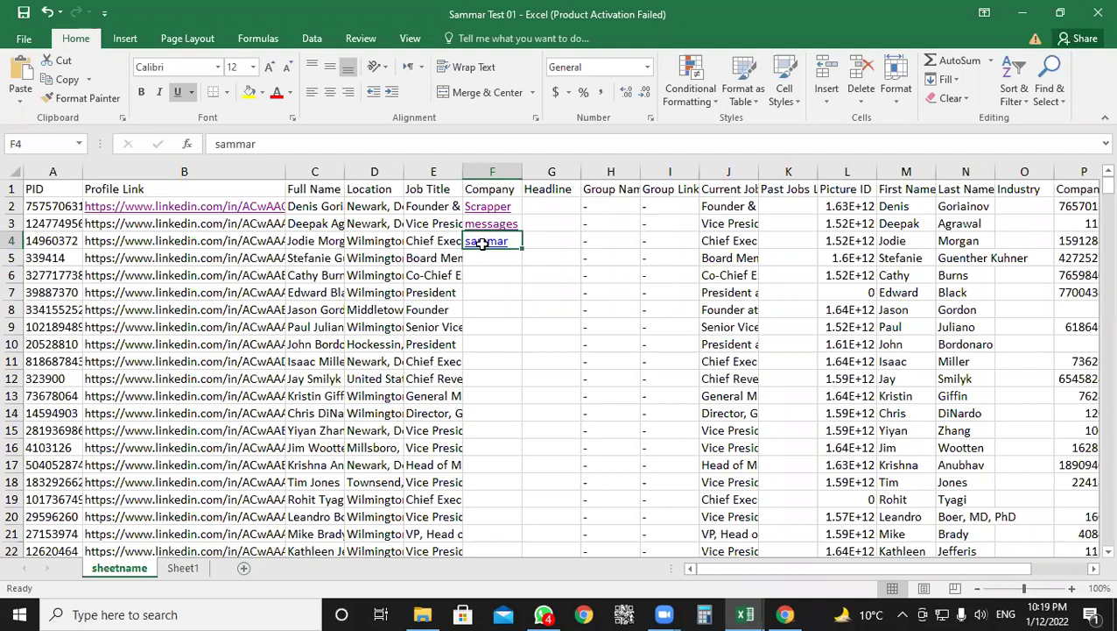
- Follow the internal hyperlink in F4 to Sheet1, look over its cells, and return to the sheetname worksheet
{"action": "key", "text": "ctrl+Page_Down"}
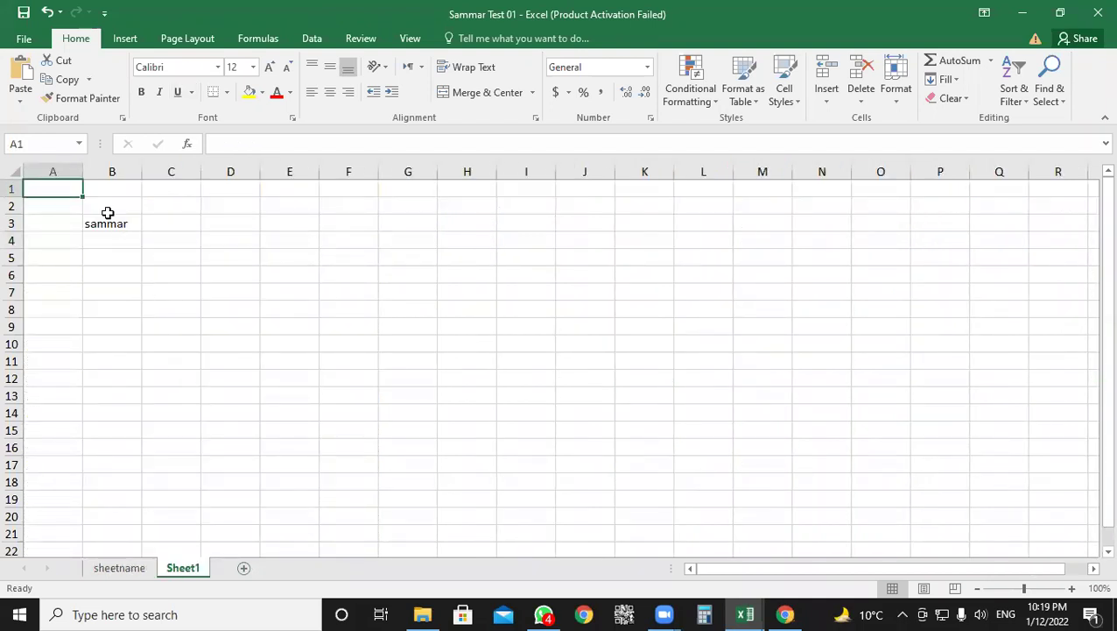
{"action": "left_click_drag", "start_coordinate": [112, 185], "coordinate": [719, 420]}
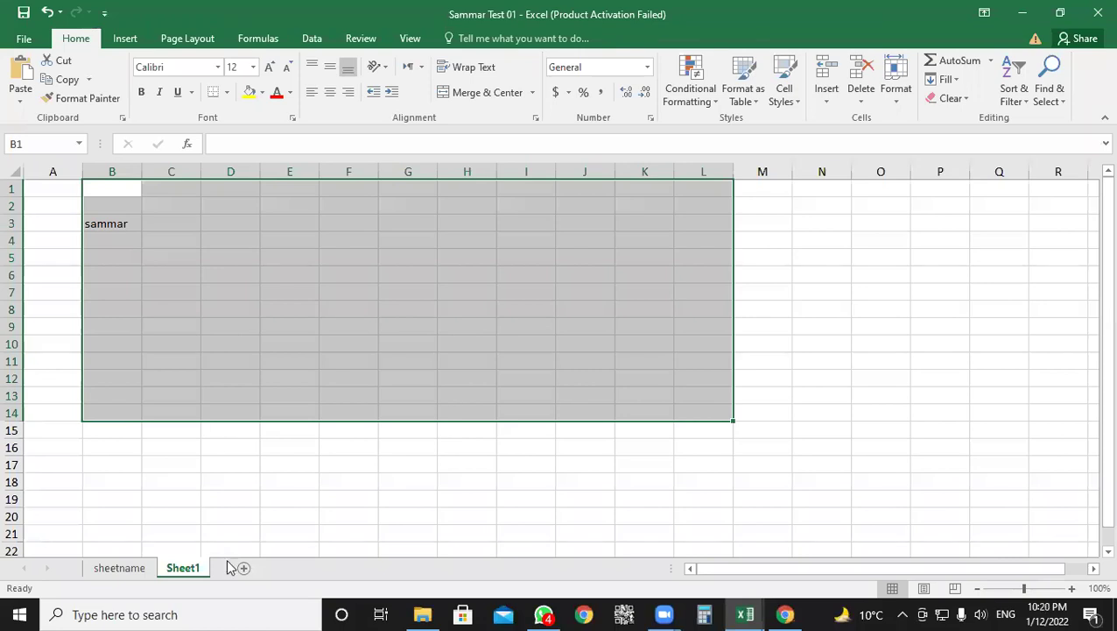
{"action": "left_click", "coordinate": [280, 359]}
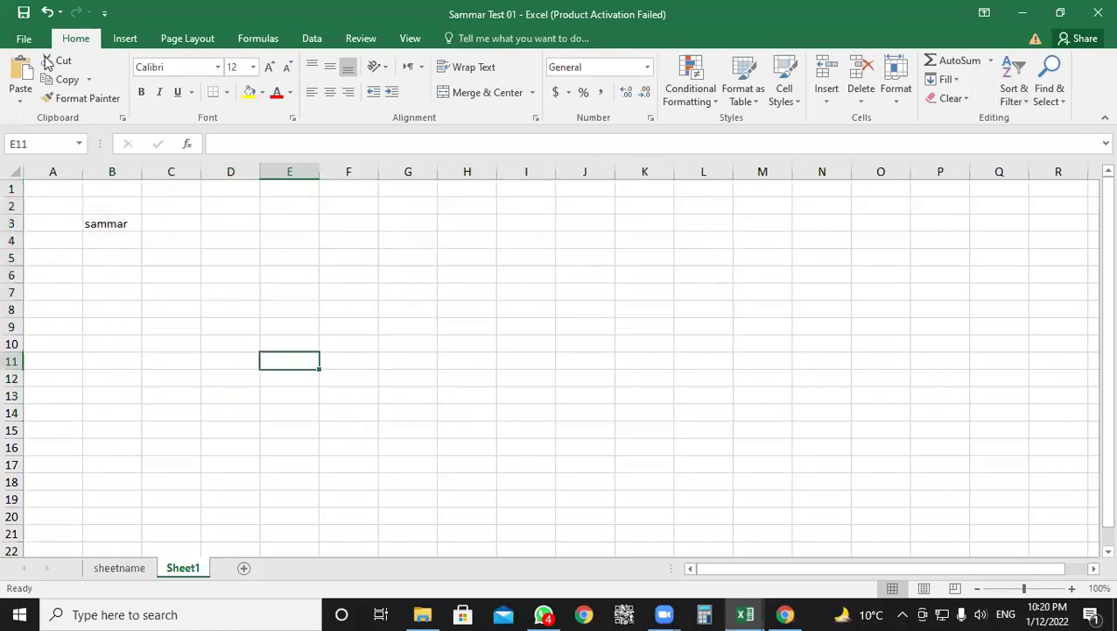
{"action": "left_click", "coordinate": [120, 569]}
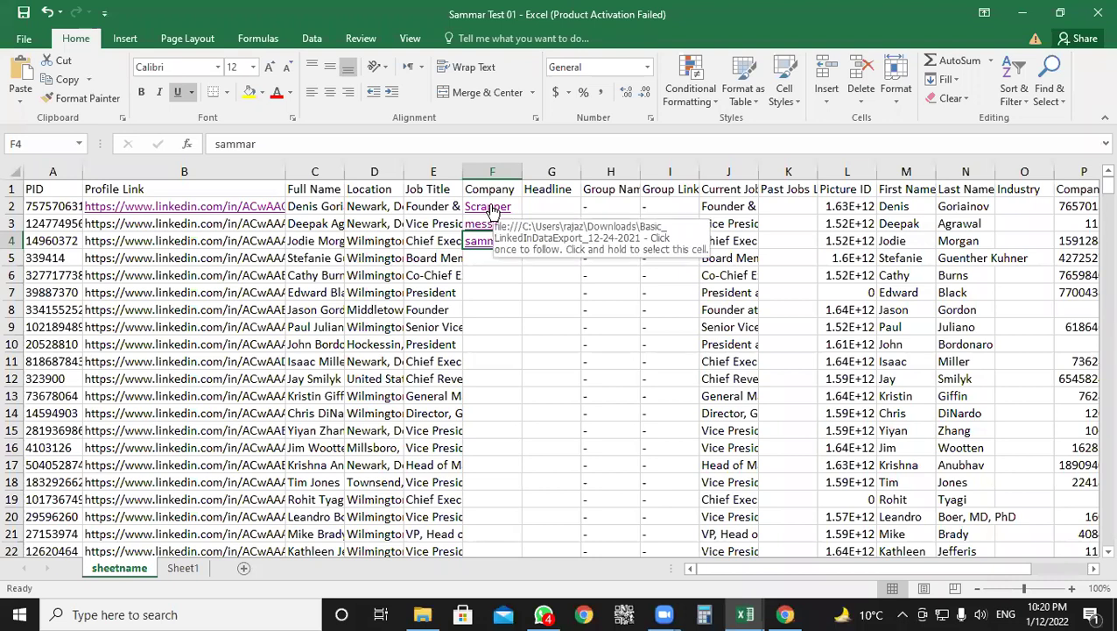
{"action": "left_click", "coordinate": [481, 258]}
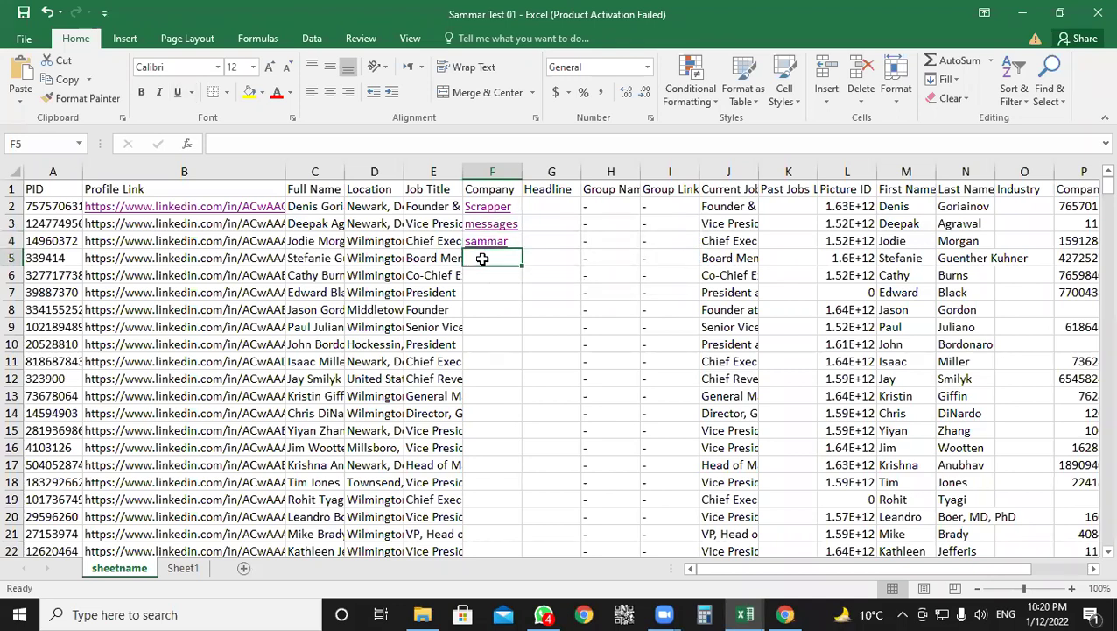
{"action": "right_click", "coordinate": [482, 258]}
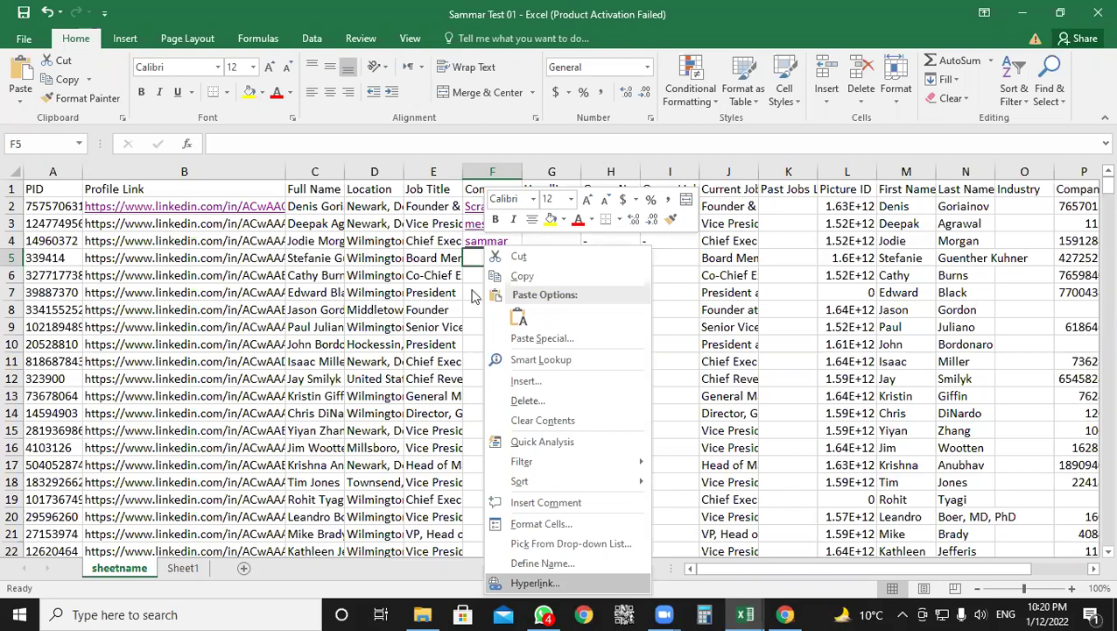
{"action": "key", "text": "Escape"}
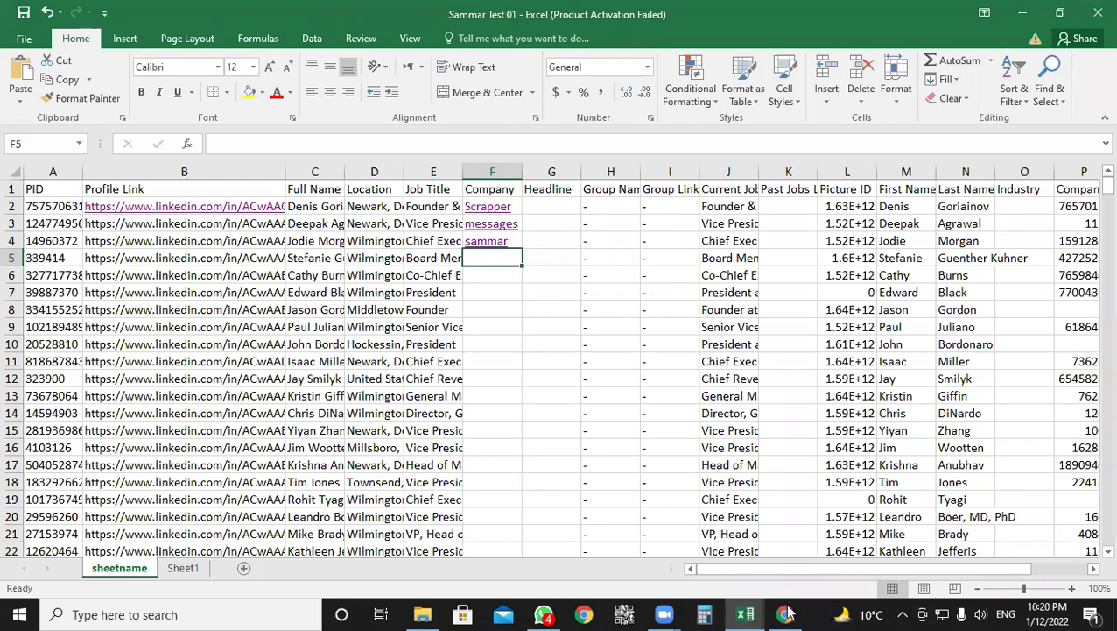
- Switch to Chrome and bring up the 365 Main Stream Training Session 2022 spreadsheet
{"action": "mouse_move", "coordinate": [788, 613]}
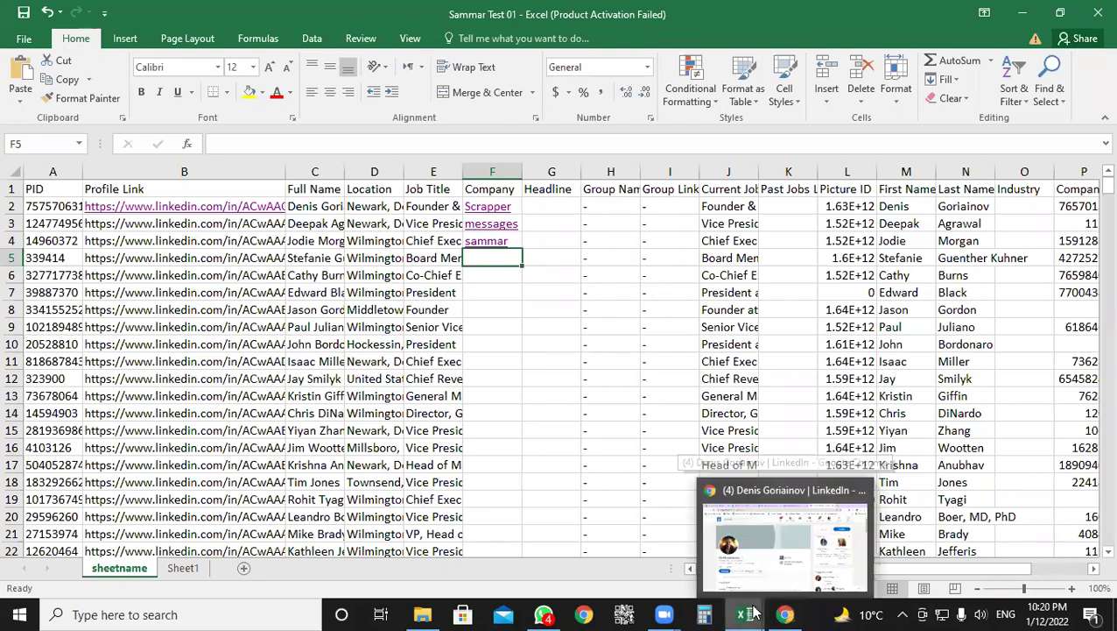
{"action": "left_click", "coordinate": [788, 613]}
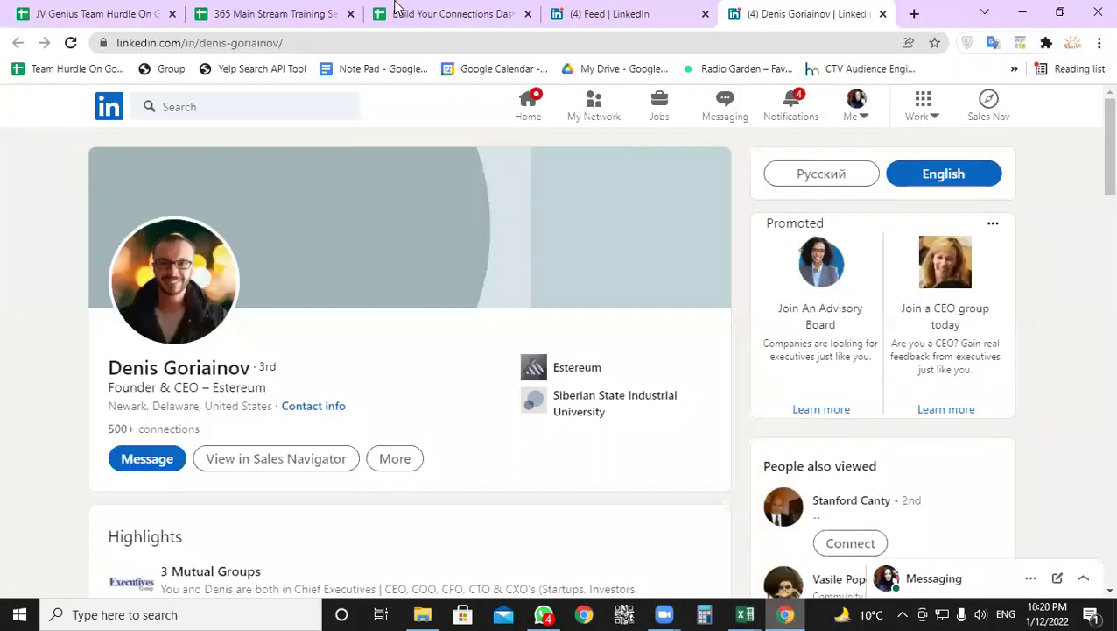
{"action": "left_click", "coordinate": [284, 11]}
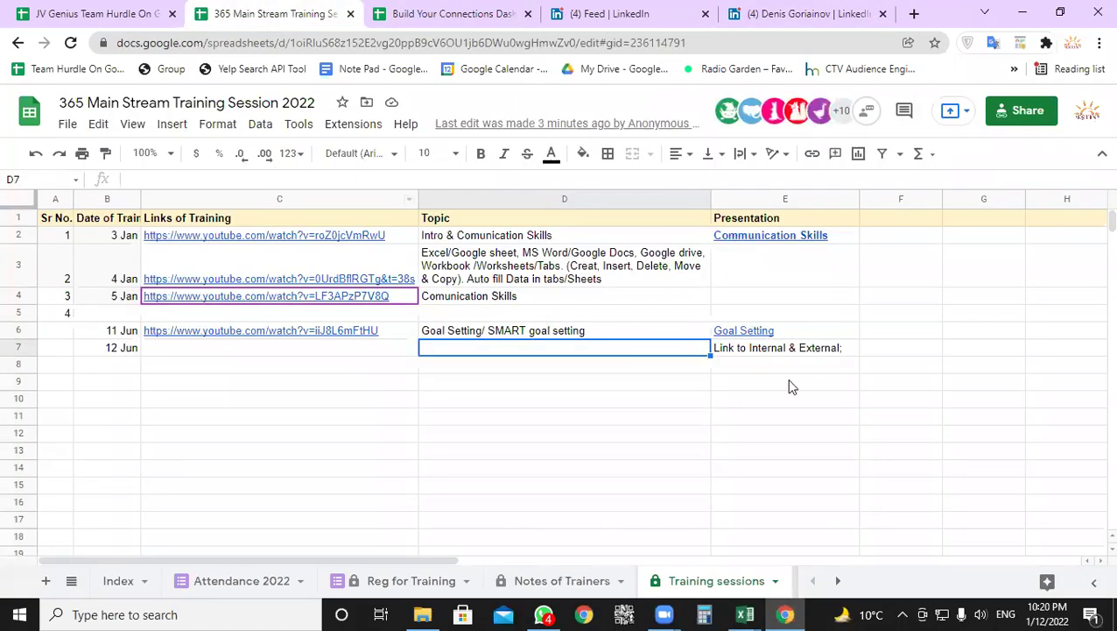
- Examine the options offered for the Comunication Skills cell D4 and preview the training link in C4
{"action": "left_click", "coordinate": [537, 301]}
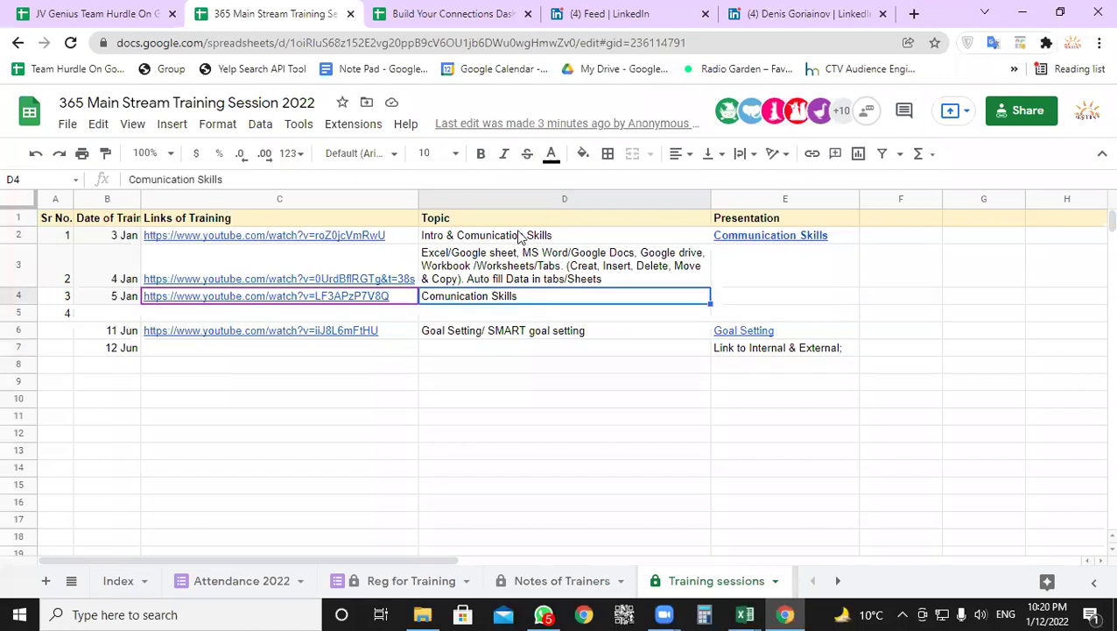
{"action": "right_click", "coordinate": [530, 298]}
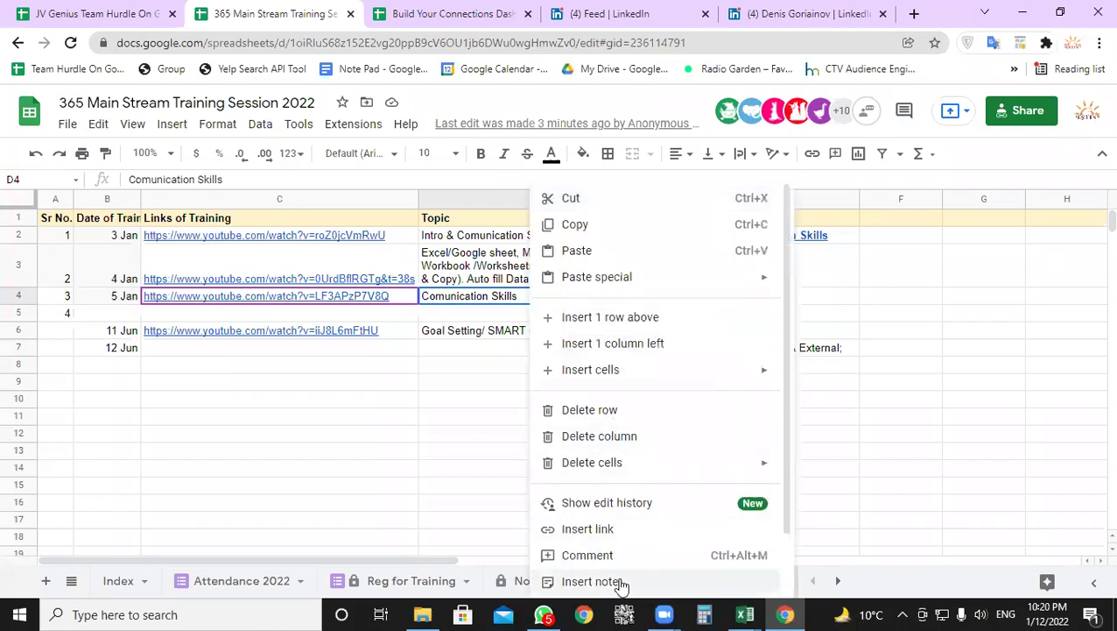
{"action": "mouse_move", "coordinate": [305, 333]}
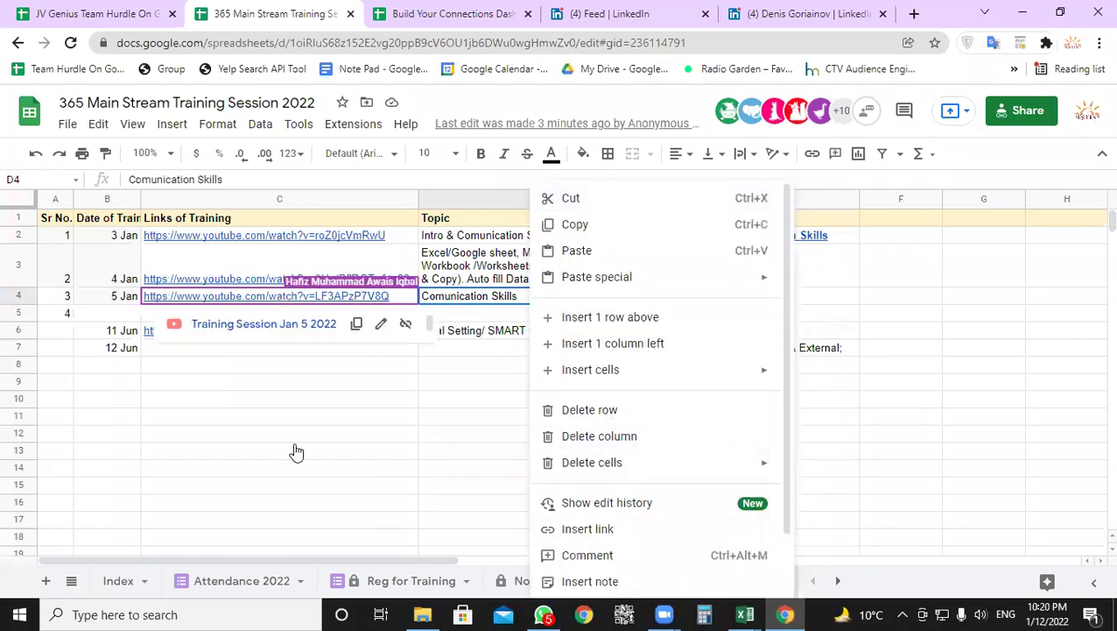
{"action": "left_click", "coordinate": [297, 450]}
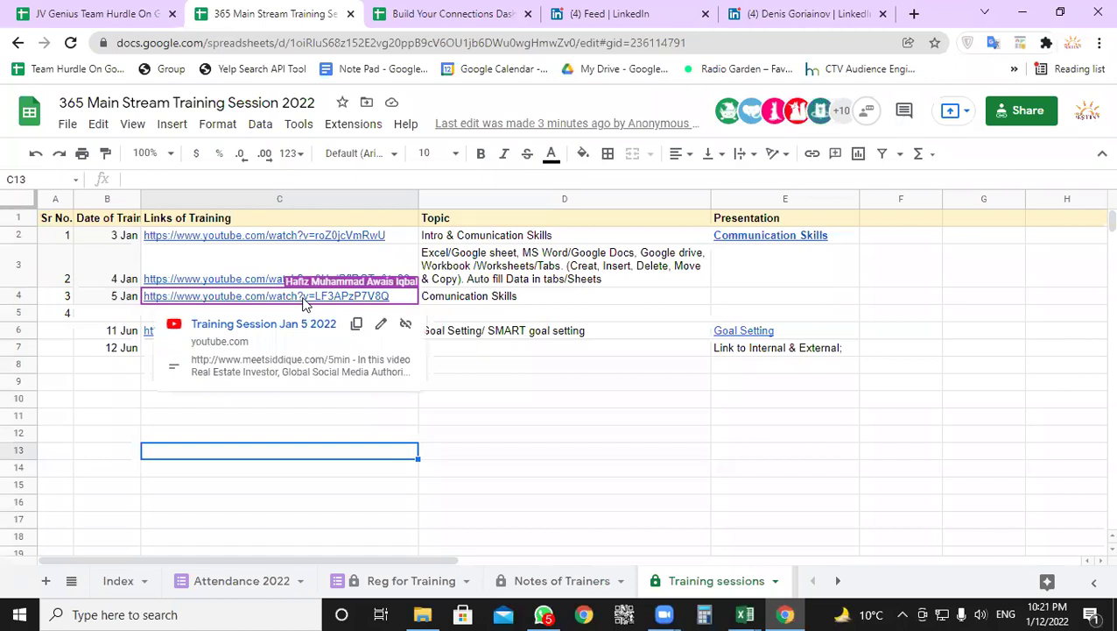
{"action": "left_click", "coordinate": [534, 365]}
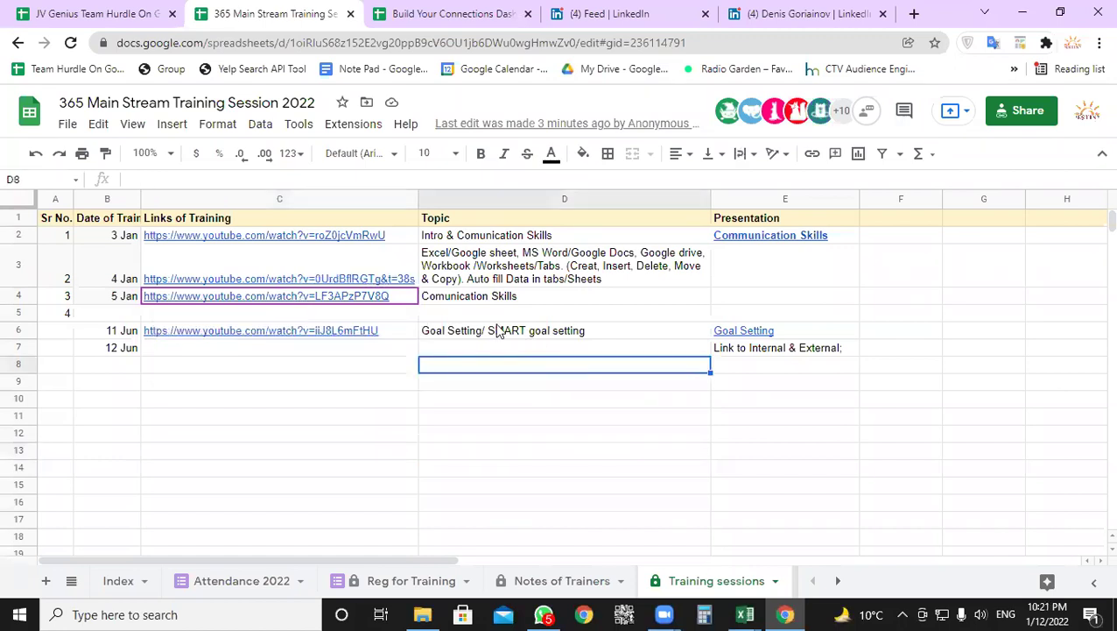
{"action": "left_click", "coordinate": [497, 300]}
{"action": "right_click", "coordinate": [498, 303]}
{"action": "scroll", "coordinate": [703, 530], "scroll_direction": "down", "scroll_amount": 2}
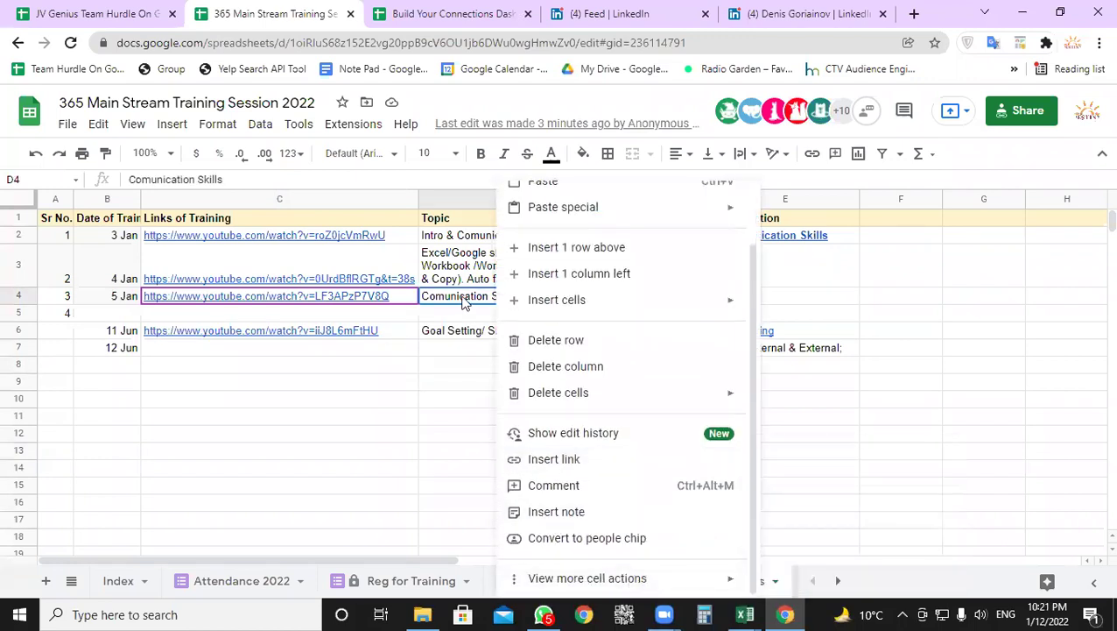
{"action": "mouse_move", "coordinate": [301, 299]}
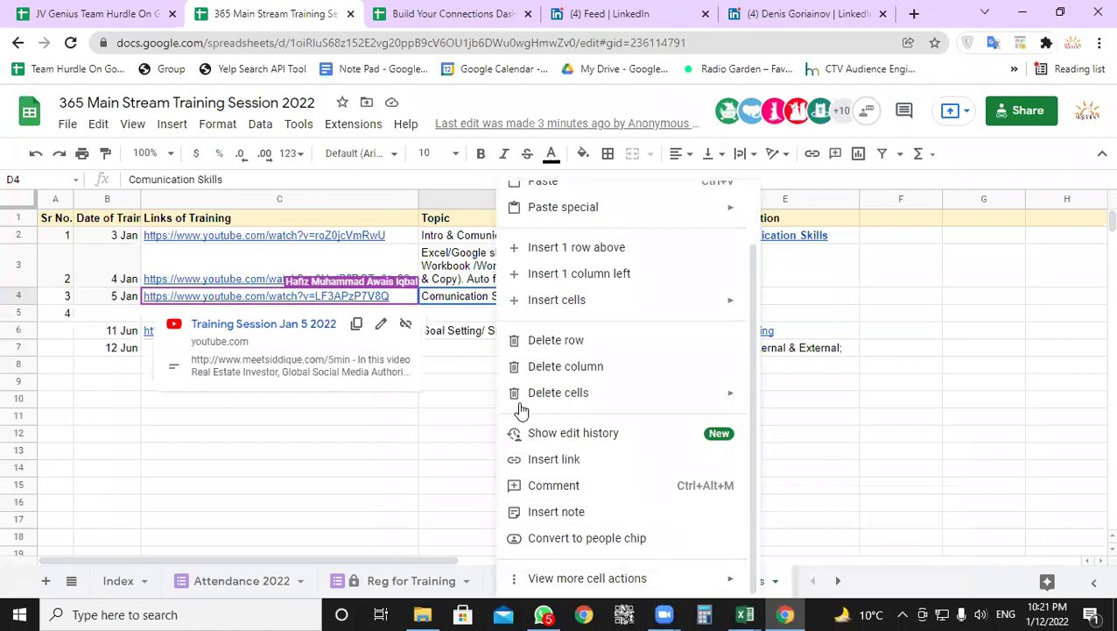
{"action": "left_click", "coordinate": [319, 474]}
- Copy the 5 Jan training link in cell C4 and open its YouTube video in a new tab
{"action": "left_click", "coordinate": [305, 300]}
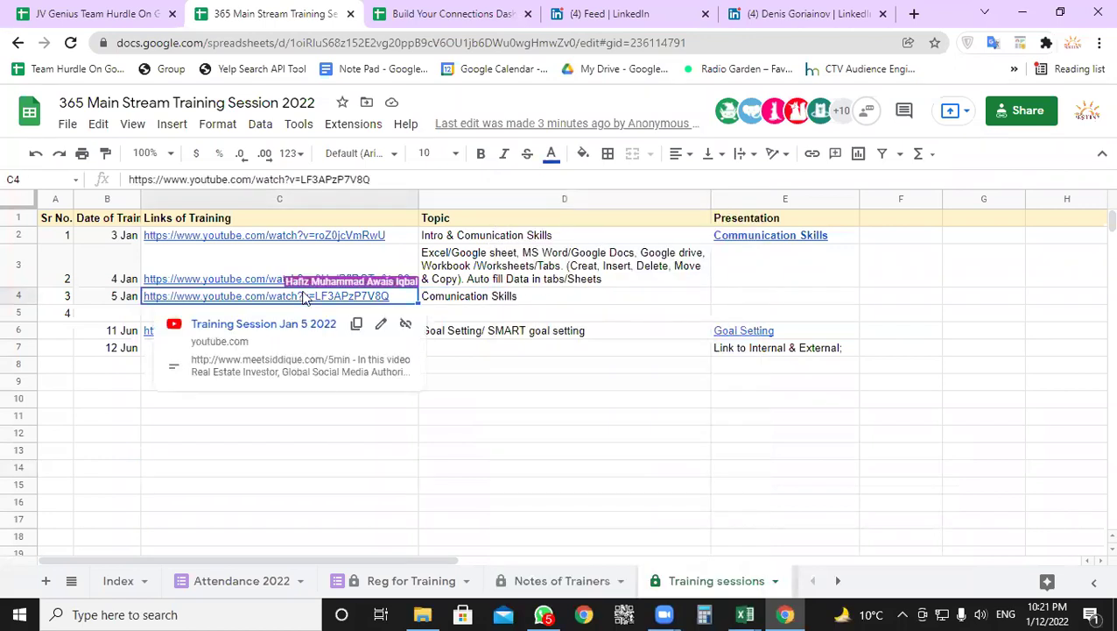
{"action": "key", "text": "ctrl+c"}
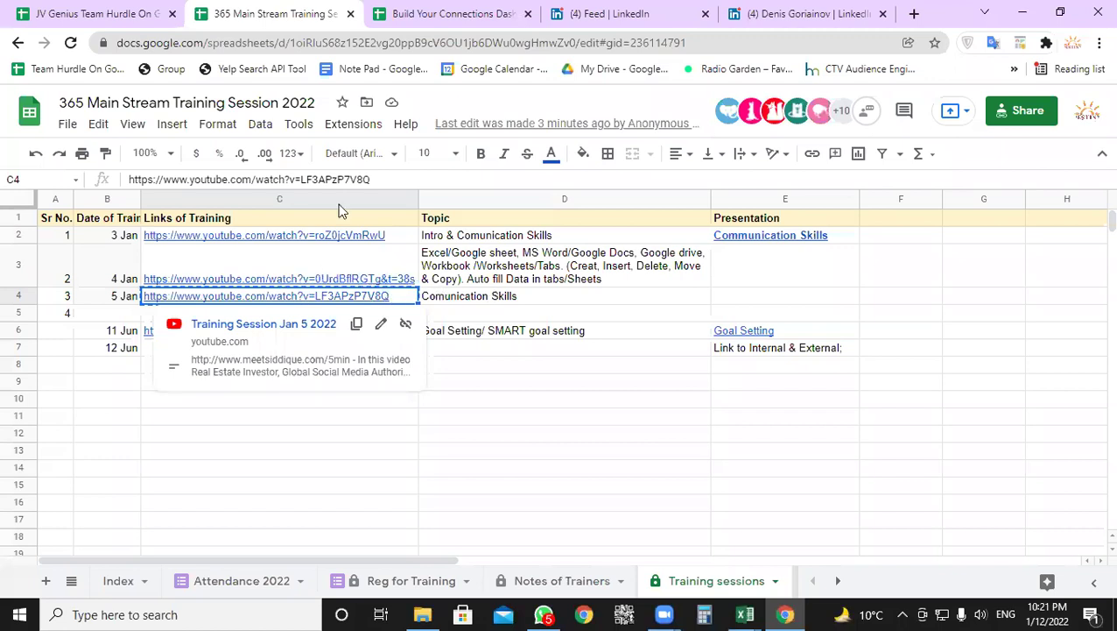
{"action": "left_click", "coordinate": [278, 331]}
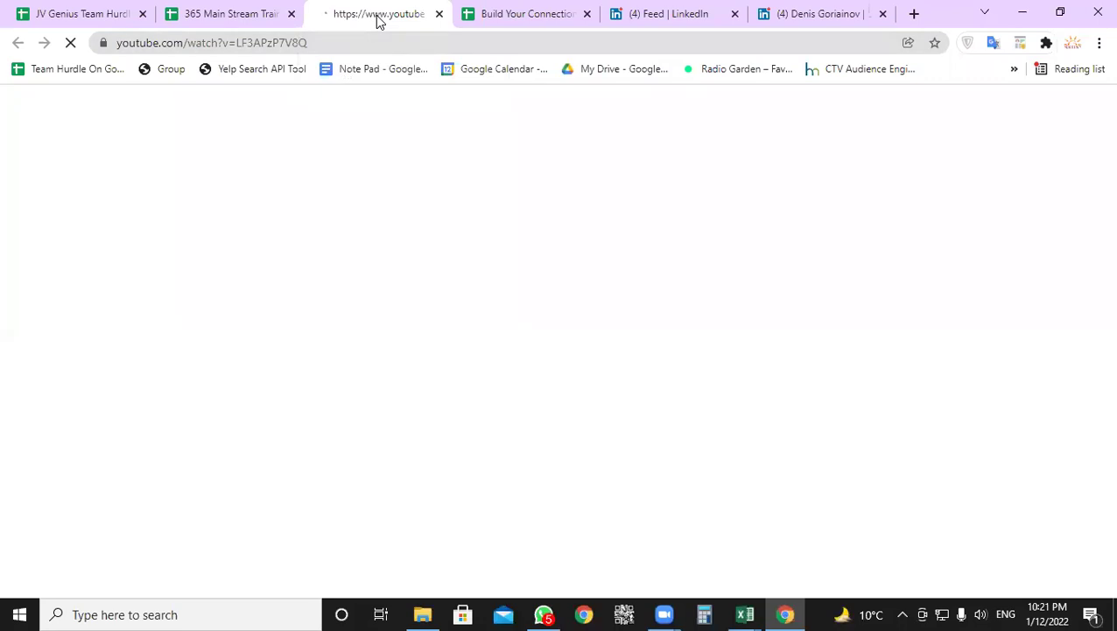
- Pause the training video while it loads and select the page's web address
{"action": "left_click", "coordinate": [267, 39]}
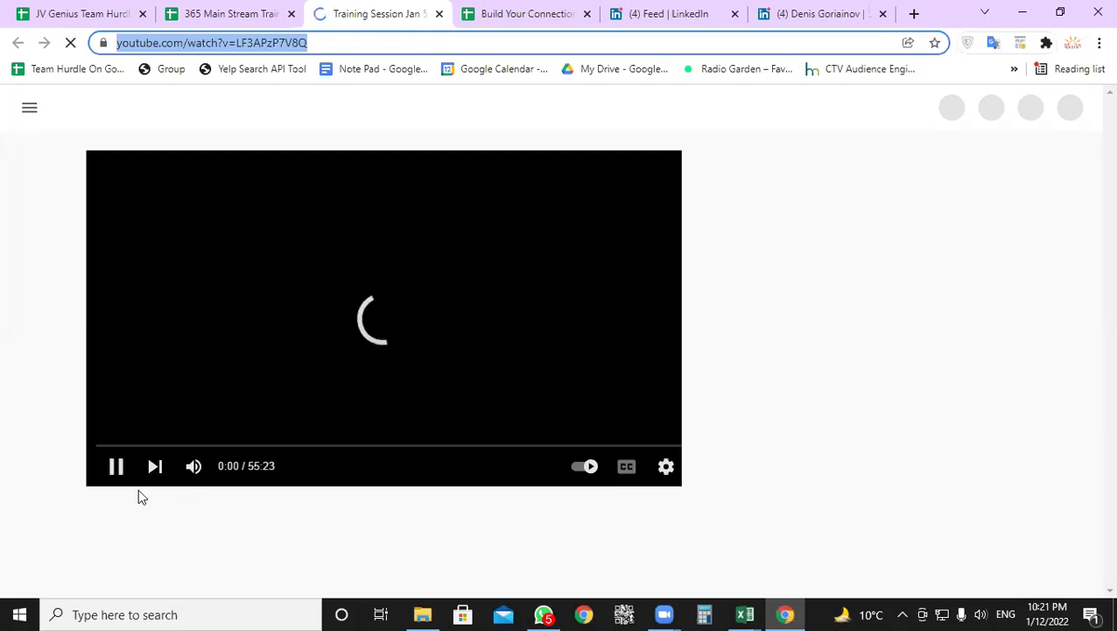
{"action": "left_click", "coordinate": [121, 468]}
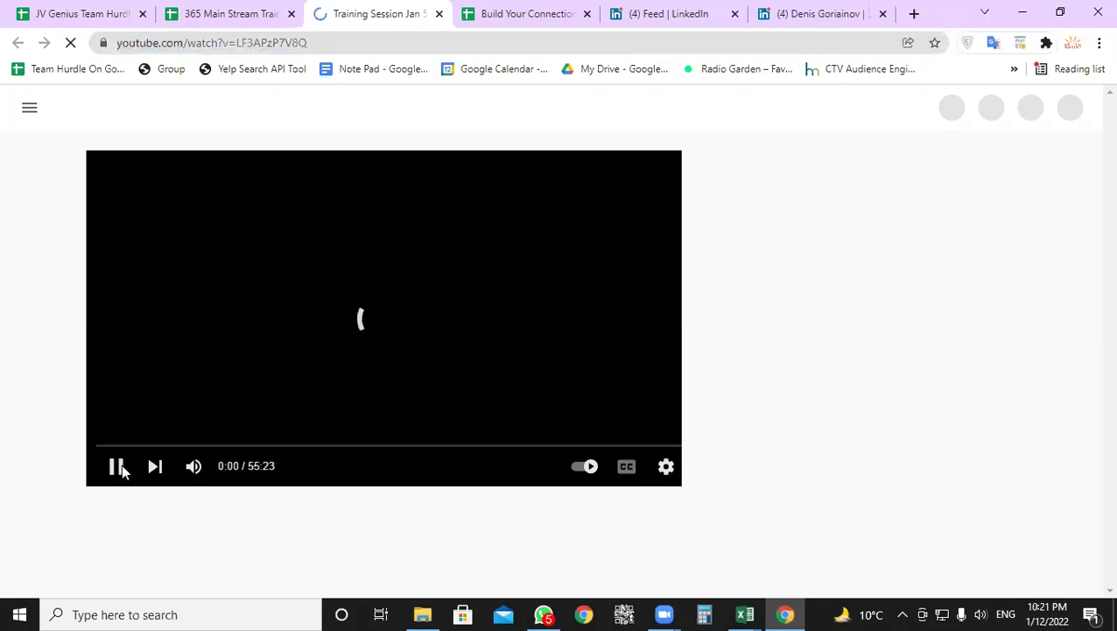
{"action": "left_click", "coordinate": [115, 470]}
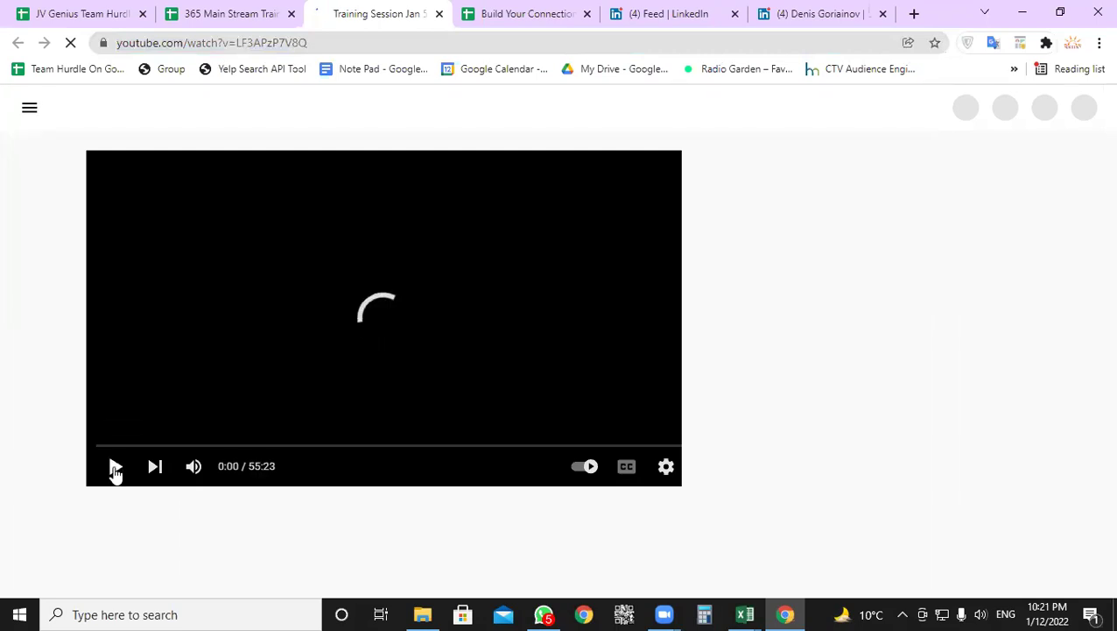
{"action": "left_click", "coordinate": [115, 469]}
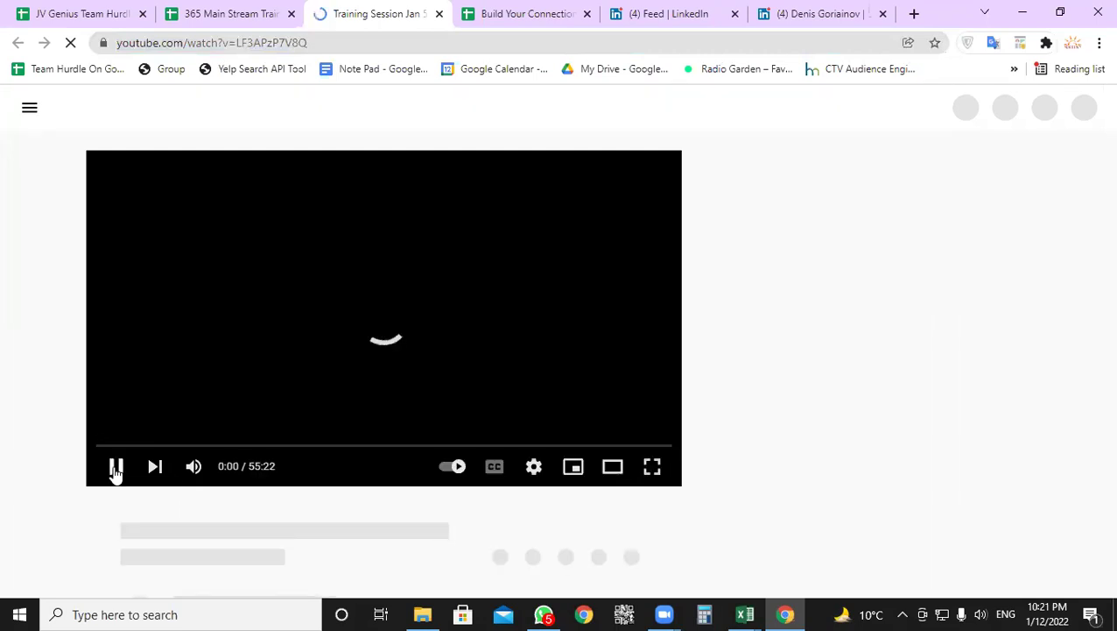
{"action": "left_click", "coordinate": [116, 469]}
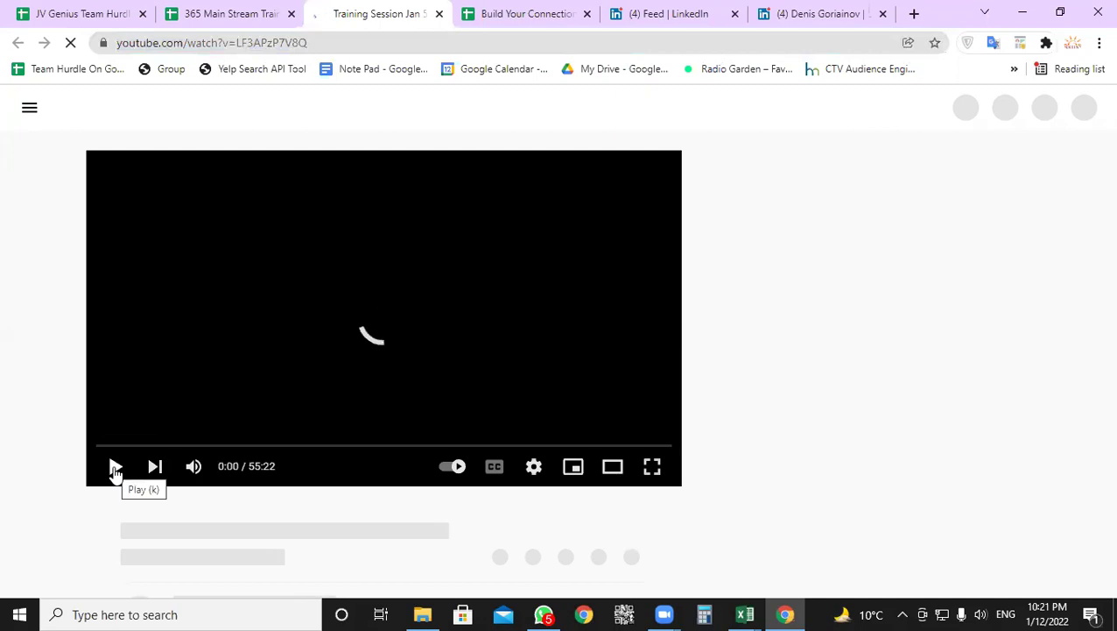
{"action": "left_click", "coordinate": [253, 38]}
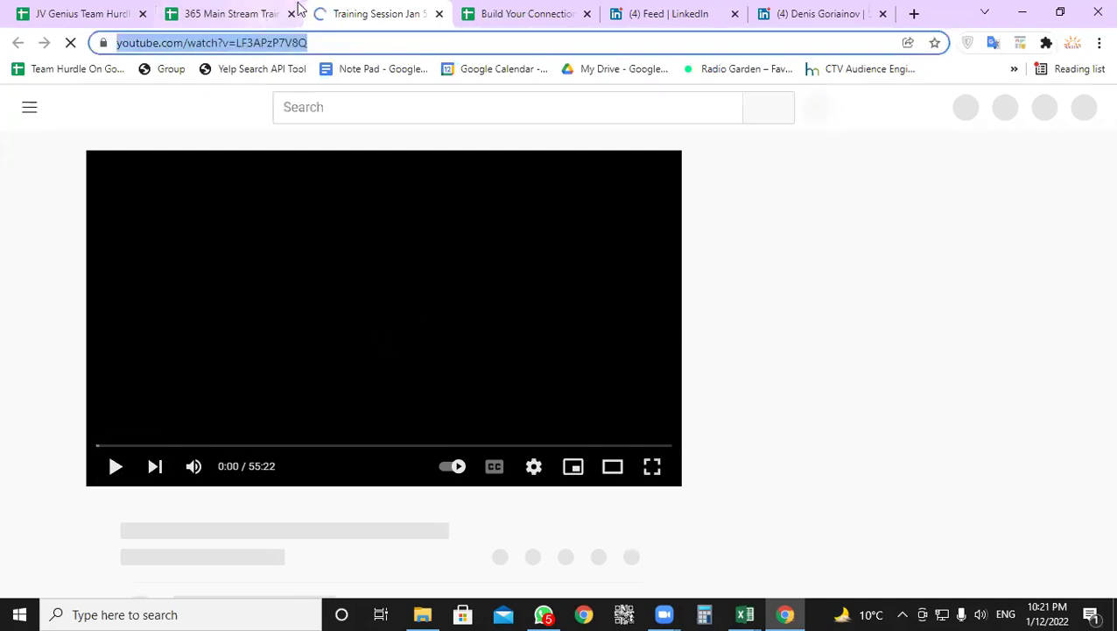
- Return to the training spreadsheet, select the Comunication Skills cell D4, and close the YouTube video's tab
{"action": "left_click", "coordinate": [297, 12]}
{"action": "left_click", "coordinate": [562, 296]}
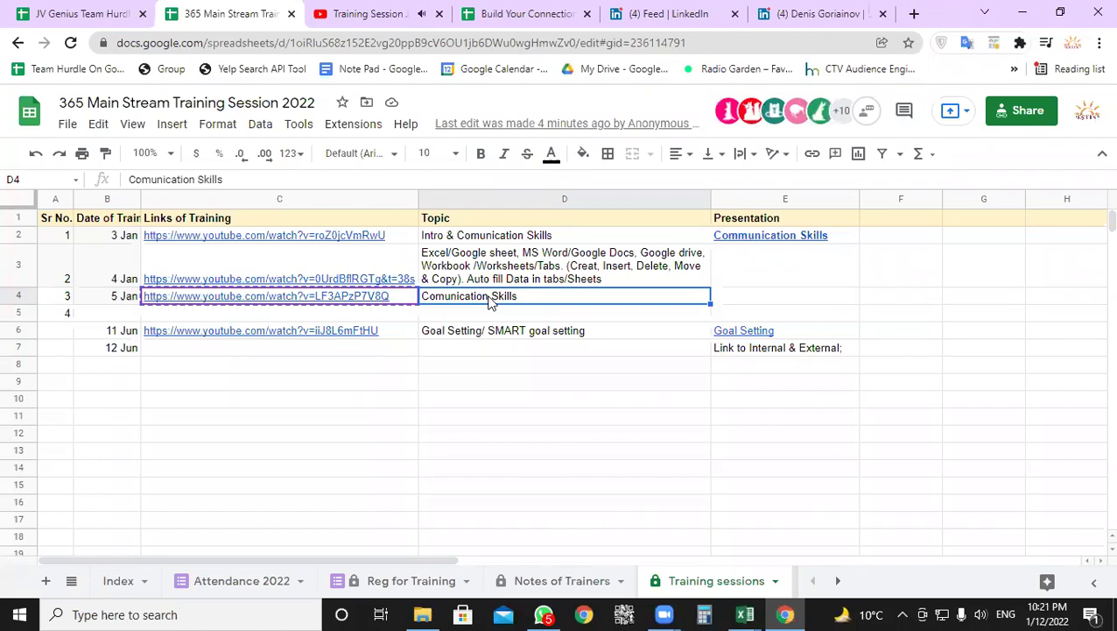
{"action": "left_click", "coordinate": [388, 14]}
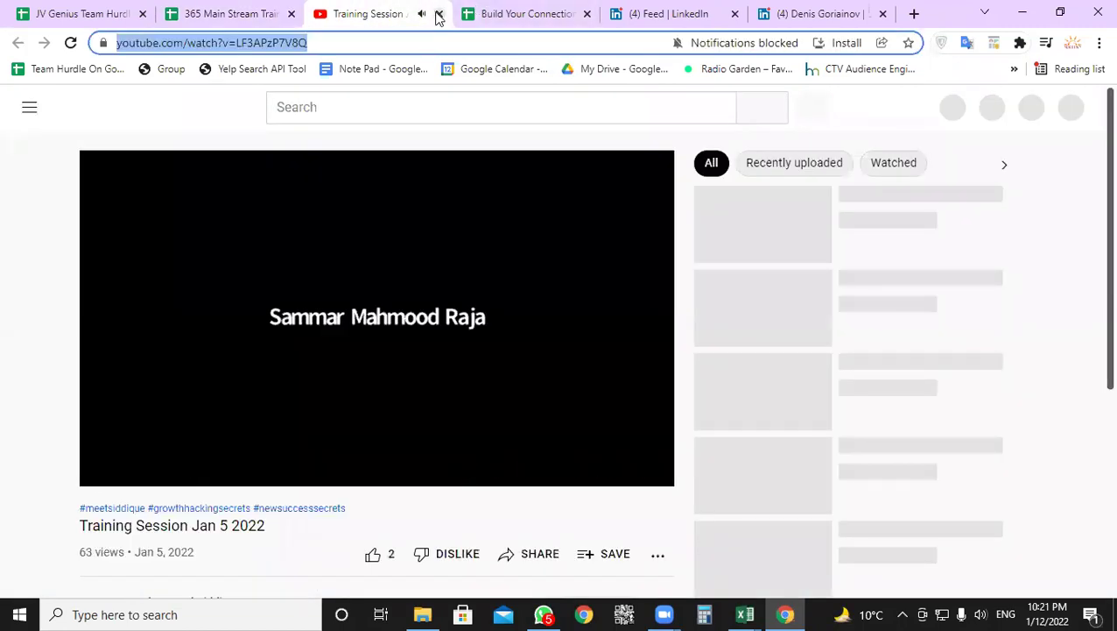
{"action": "left_click", "coordinate": [438, 14]}
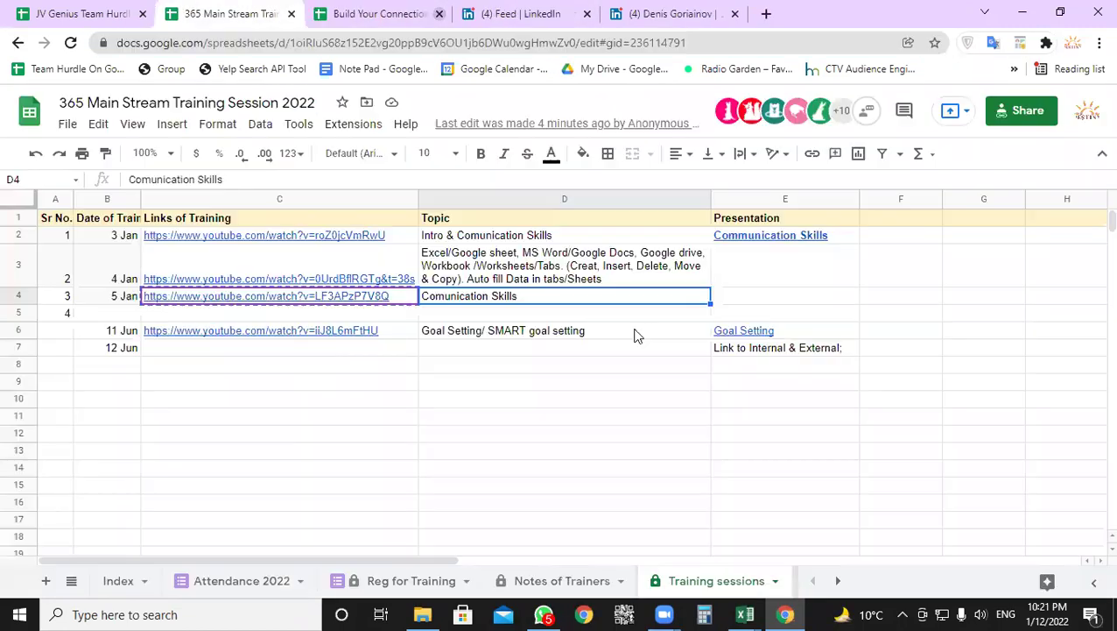
{"action": "right_click", "coordinate": [520, 300]}
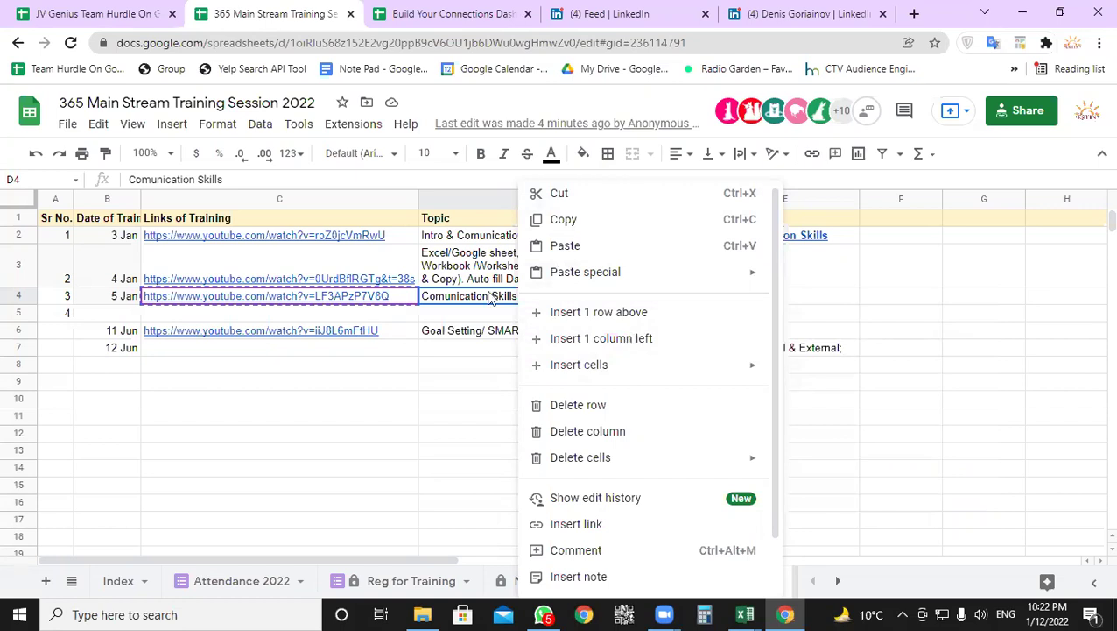
{"action": "scroll", "coordinate": [618, 438], "scroll_direction": "down", "scroll_amount": 1}
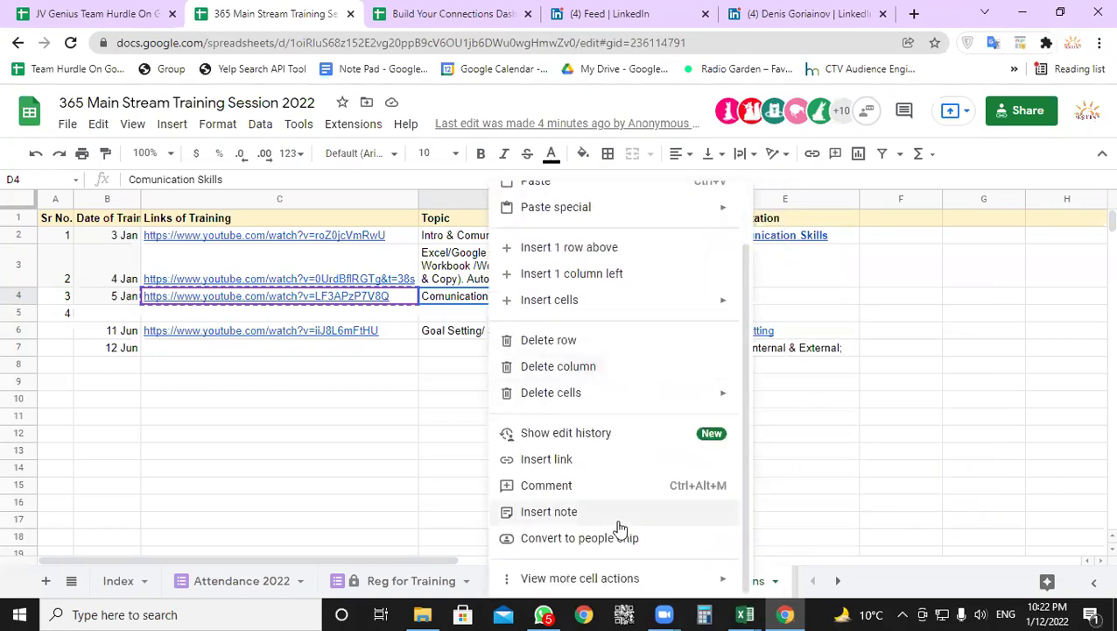
{"action": "mouse_move", "coordinate": [633, 585]}
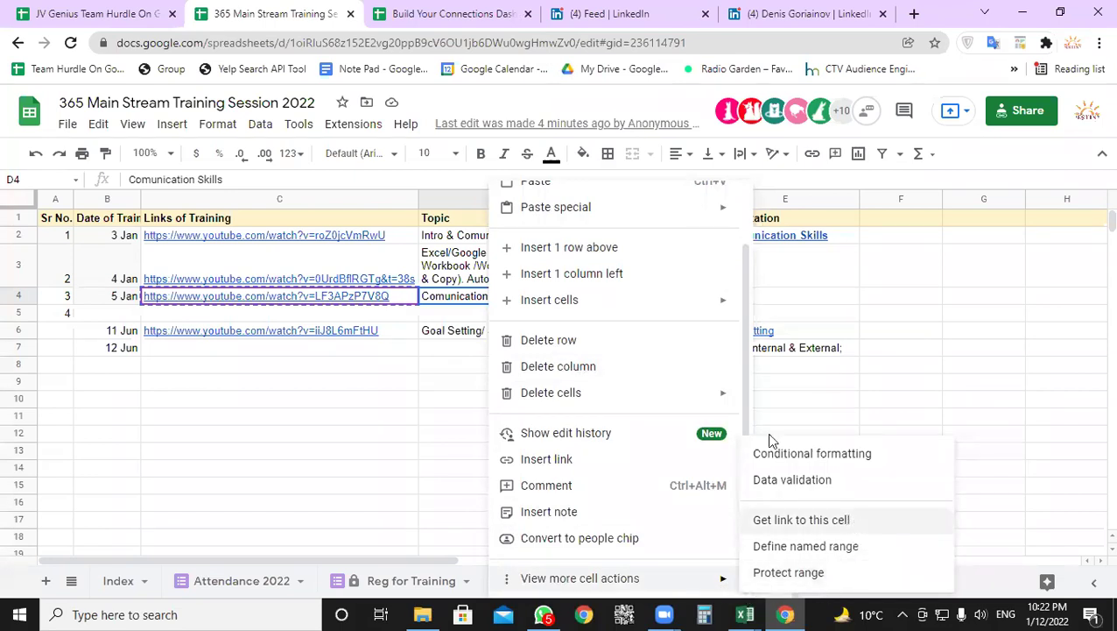
{"action": "left_click", "coordinate": [383, 474]}
- Copy a direct link to the Comunication Skills cell D4 with Get link to this cell
{"action": "right_click", "coordinate": [502, 303]}
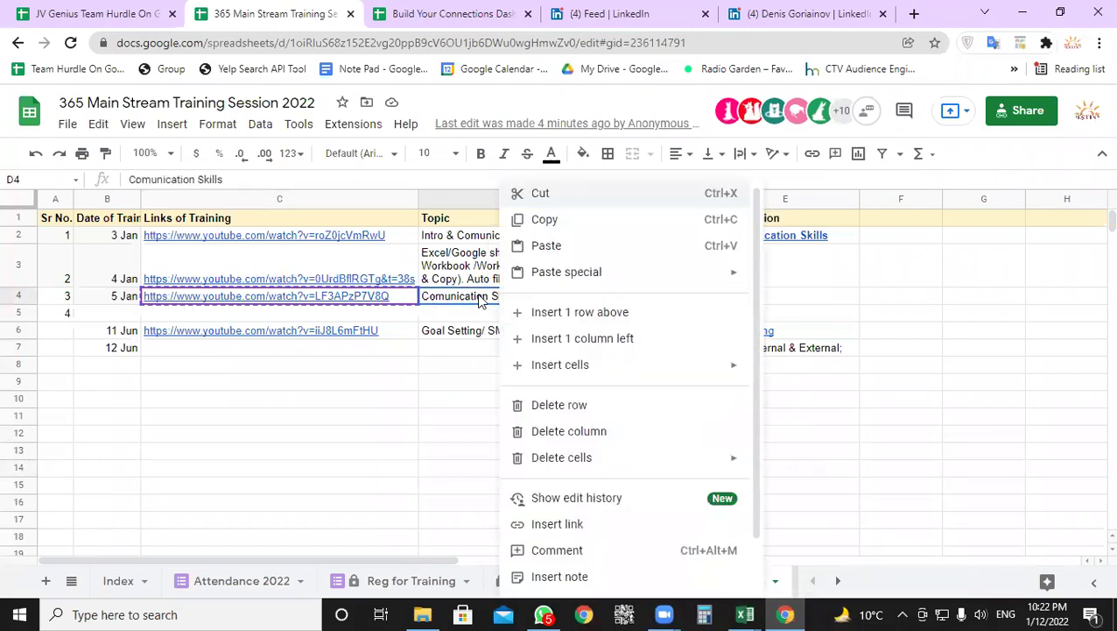
{"action": "scroll", "coordinate": [636, 578], "scroll_direction": "down", "scroll_amount": 1}
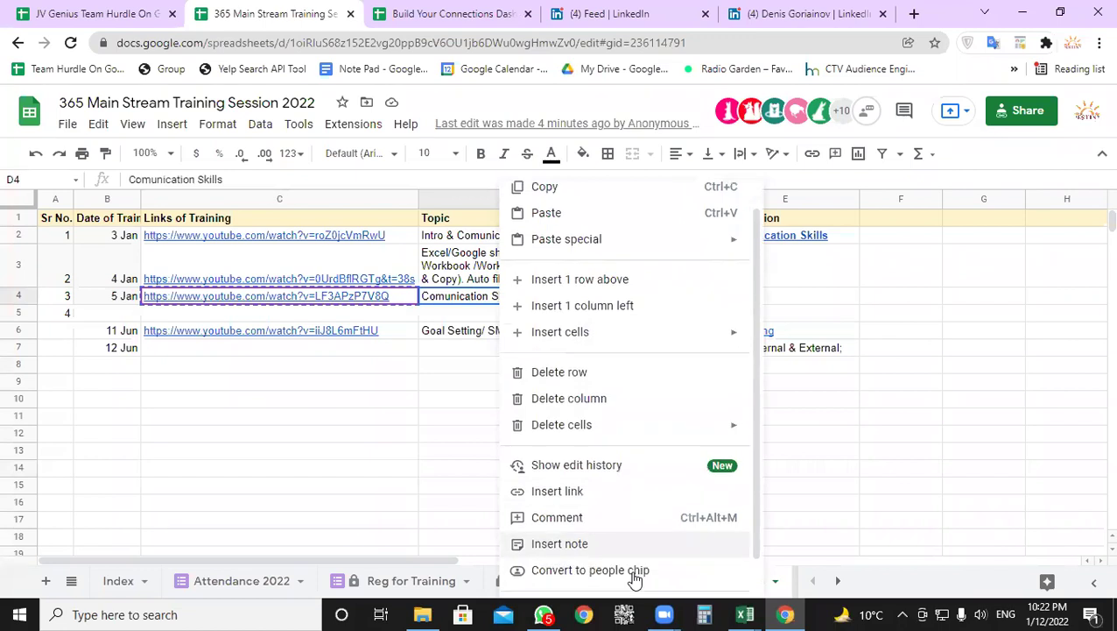
{"action": "mouse_move", "coordinate": [605, 579]}
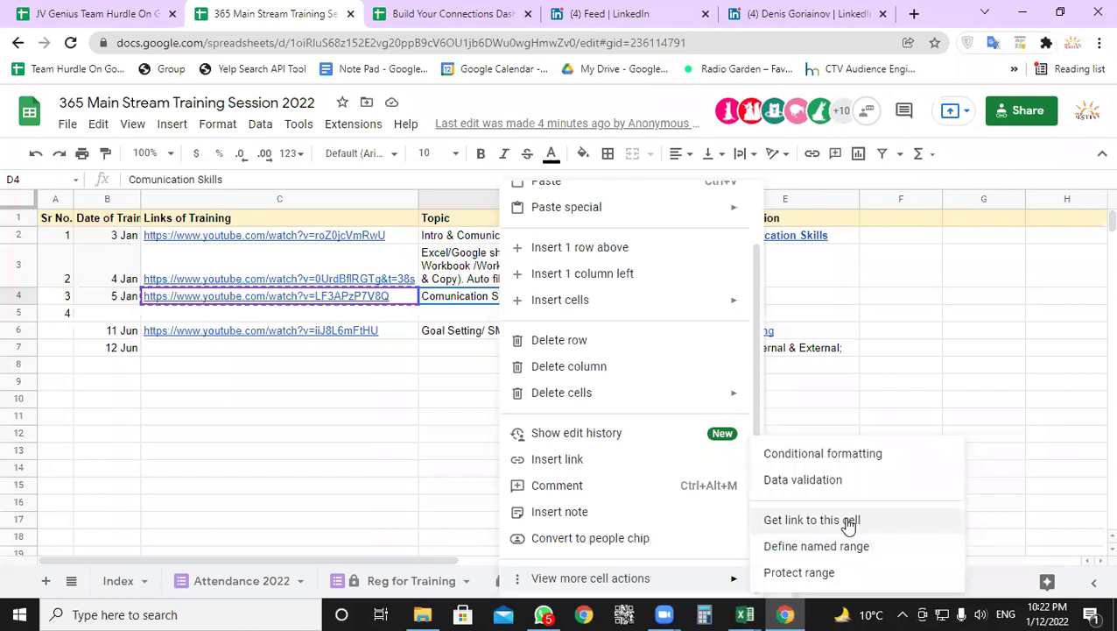
{"action": "left_click", "coordinate": [812, 520]}
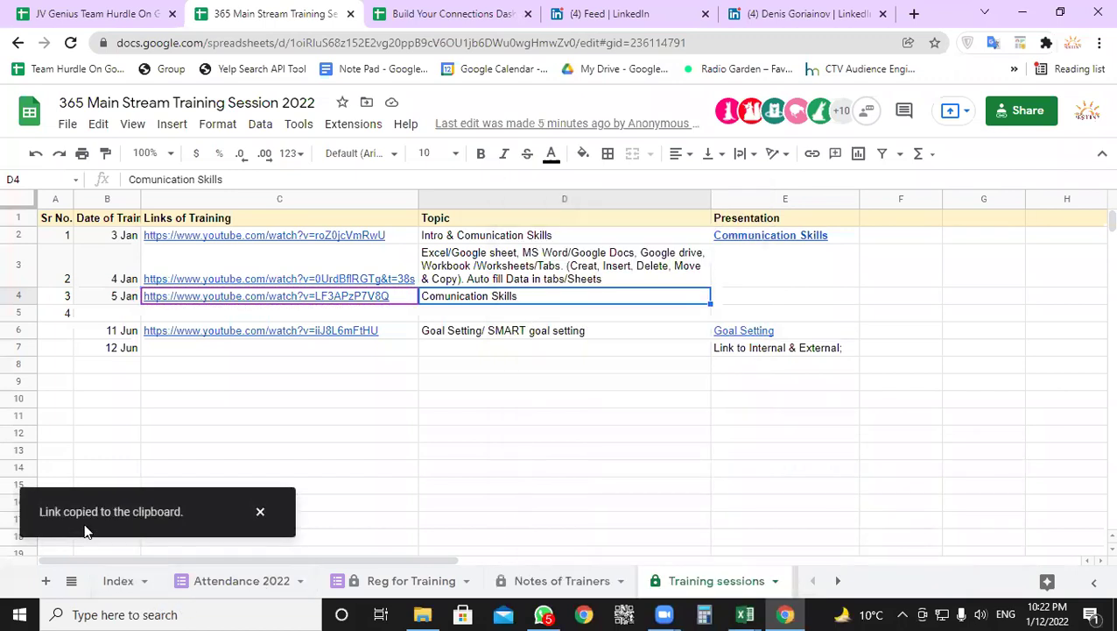
- Start inserting a link on the Comunication Skills text in D4 and look through the suggested link targets
{"action": "right_click", "coordinate": [515, 298]}
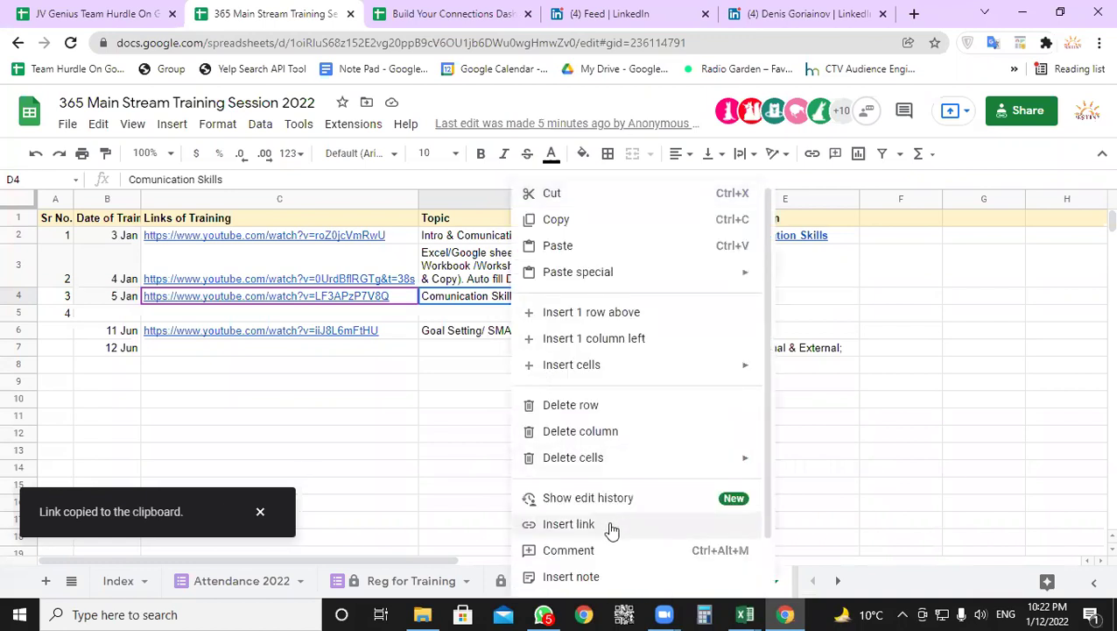
{"action": "left_click", "coordinate": [610, 525]}
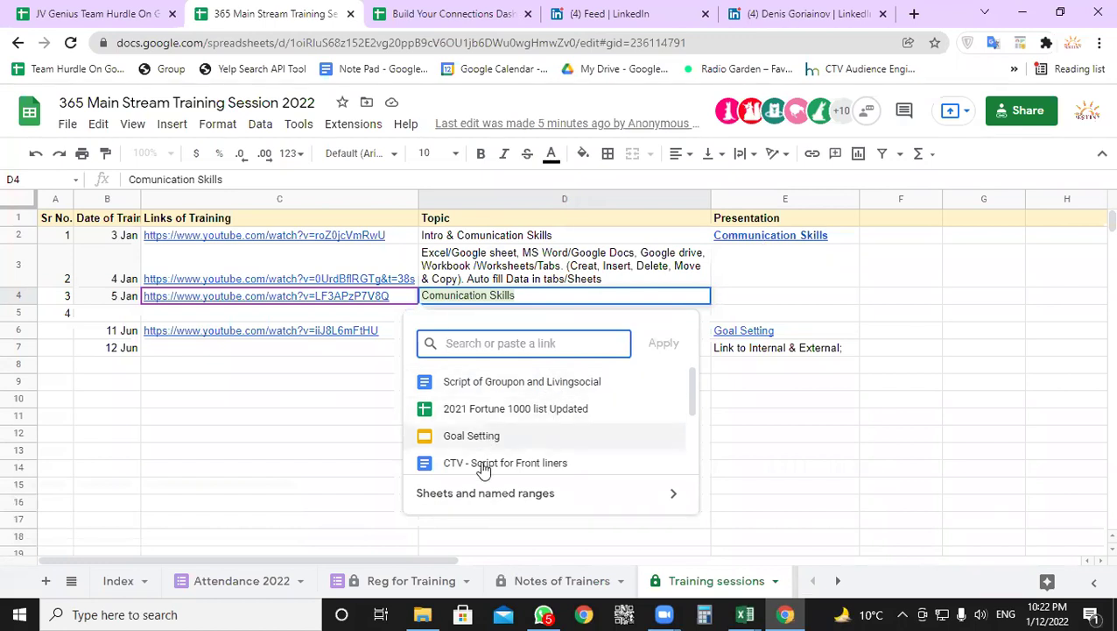
{"action": "scroll", "coordinate": [482, 473], "scroll_direction": "down", "scroll_amount": 2}
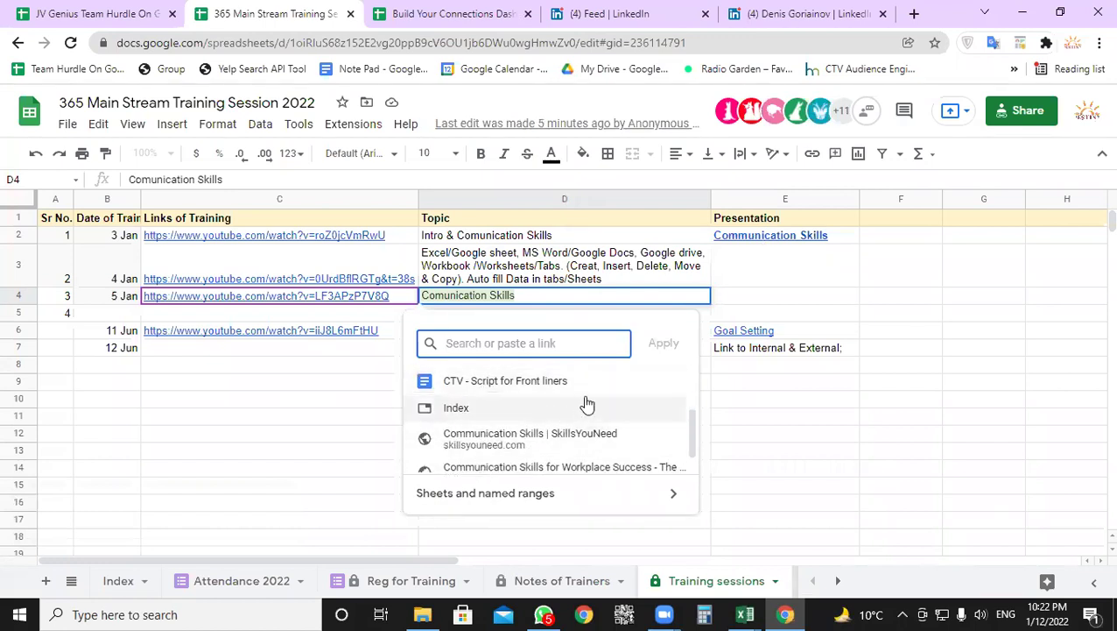
{"action": "mouse_move", "coordinate": [694, 446]}
{"action": "left_mouse_down"}
{"action": "mouse_move", "coordinate": [696, 403]}
{"action": "mouse_move", "coordinate": [696, 462]}
{"action": "left_mouse_up"}
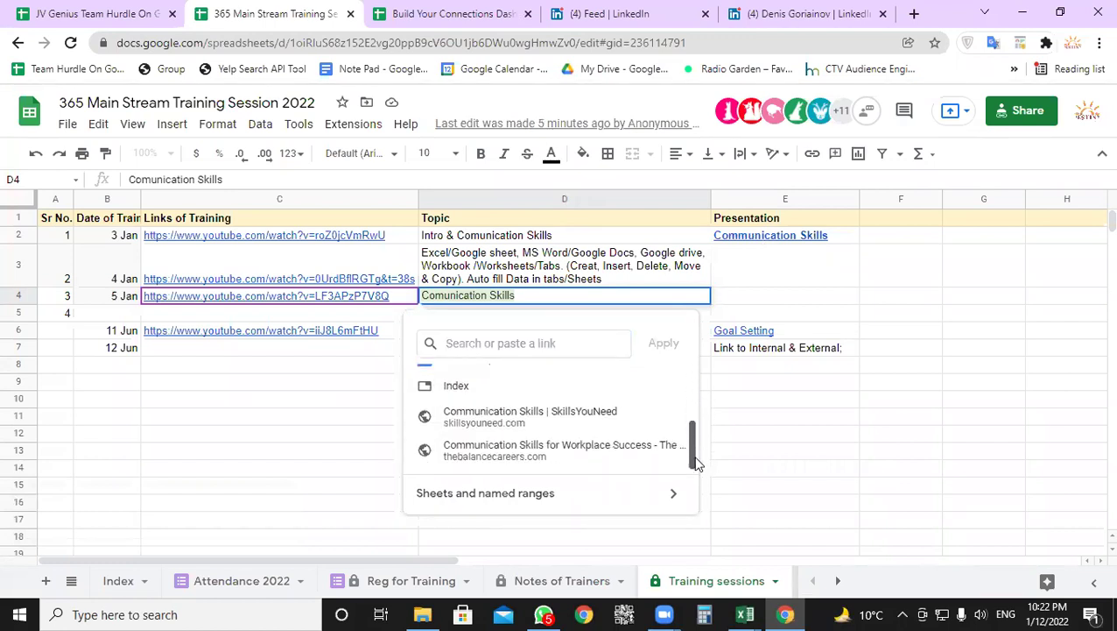
- Look through the workbook's sheets and named ranges offered as link targets for the Comunication Skills text in D4
{"action": "left_click", "coordinate": [487, 497]}
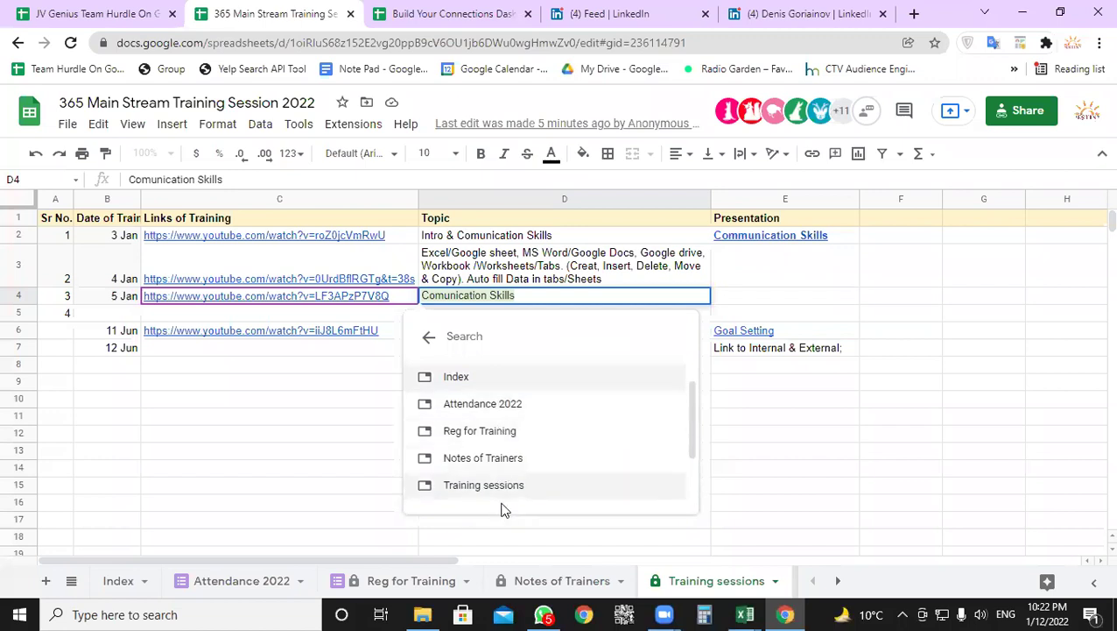
{"action": "scroll", "coordinate": [543, 459], "scroll_direction": "down", "scroll_amount": 1}
{"action": "scroll", "coordinate": [543, 460], "scroll_direction": "down", "scroll_amount": 1}
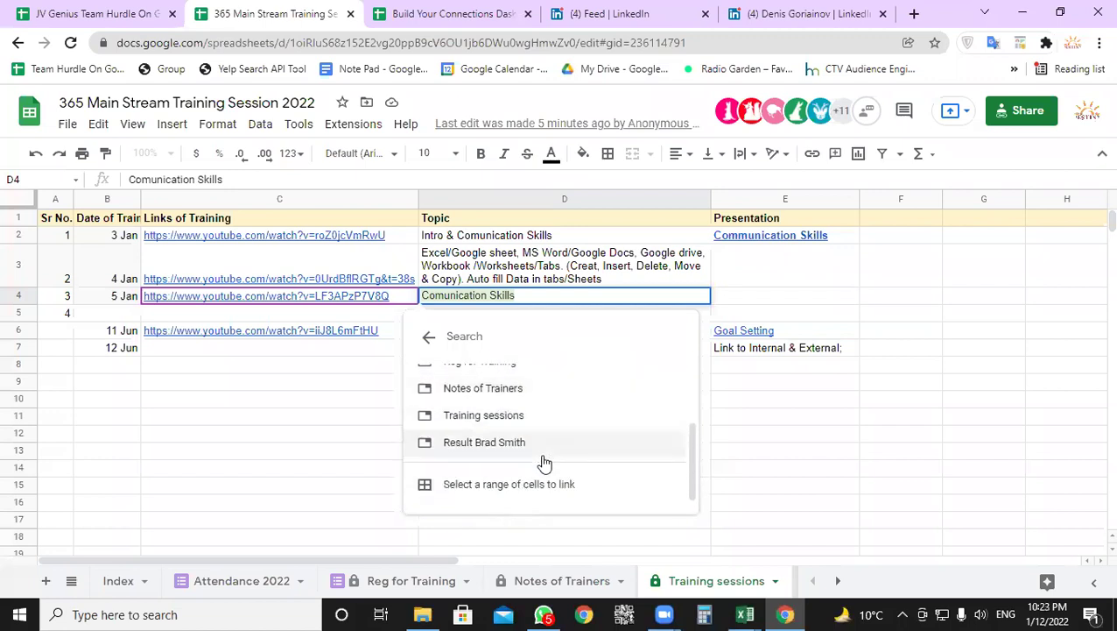
{"action": "scroll", "coordinate": [481, 457], "scroll_direction": "up", "scroll_amount": 3}
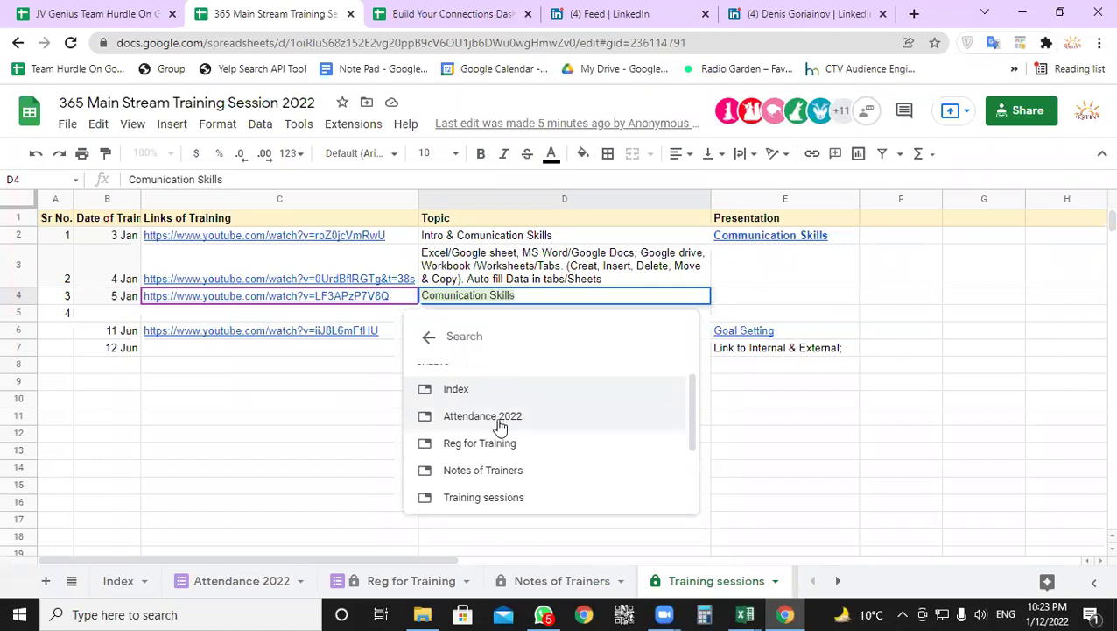
{"action": "scroll", "coordinate": [496, 411], "scroll_direction": "down", "scroll_amount": 3}
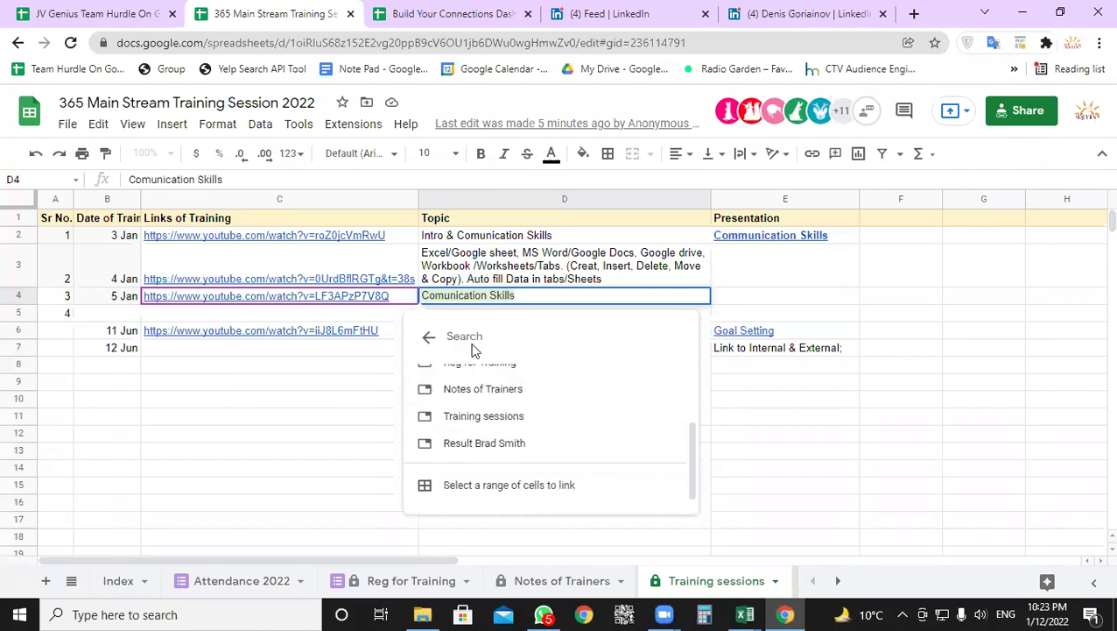
- Try the range 'Training sessions'!C4 and the copied cell link as link targets for the Comunication Skills text in D4
{"action": "left_click", "coordinate": [486, 487]}
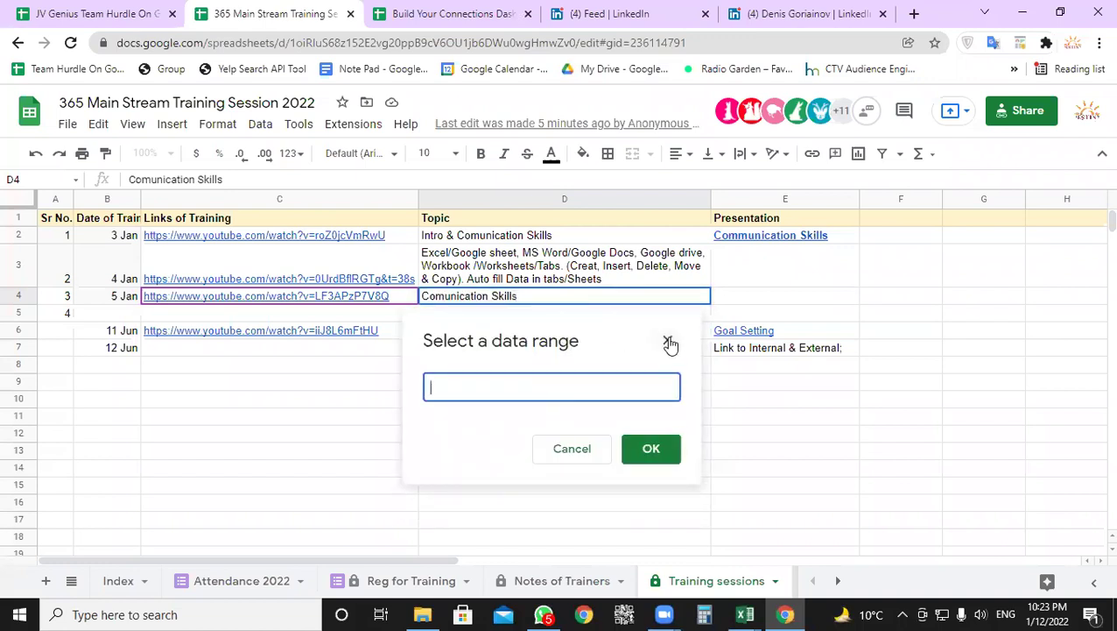
{"action": "left_click", "coordinate": [315, 298]}
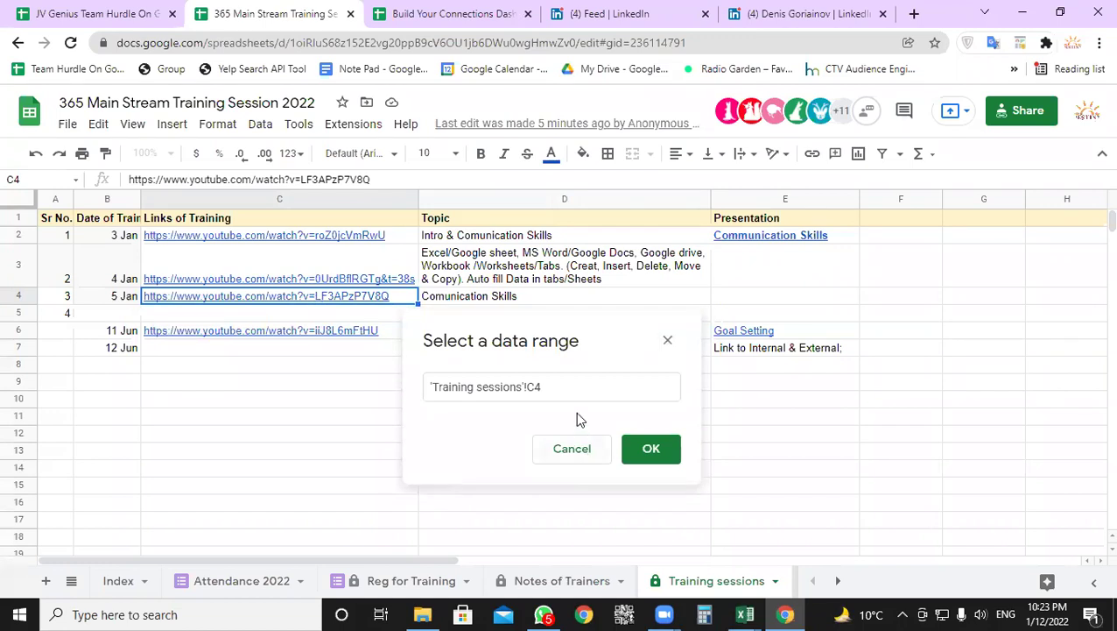
{"action": "left_click", "coordinate": [572, 451]}
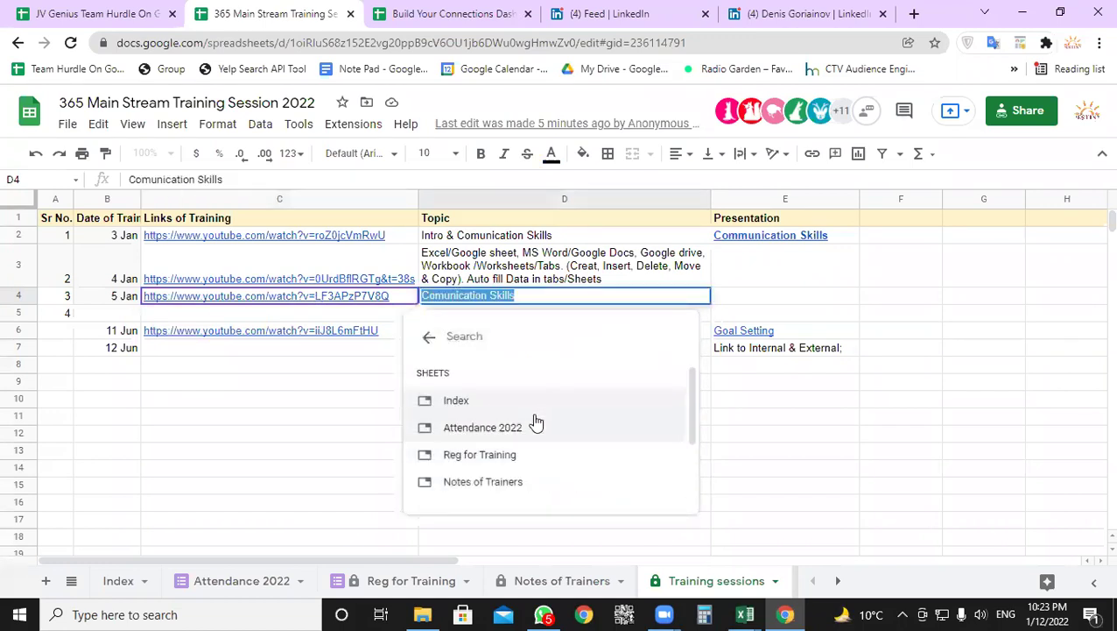
{"action": "left_click", "coordinate": [428, 340]}
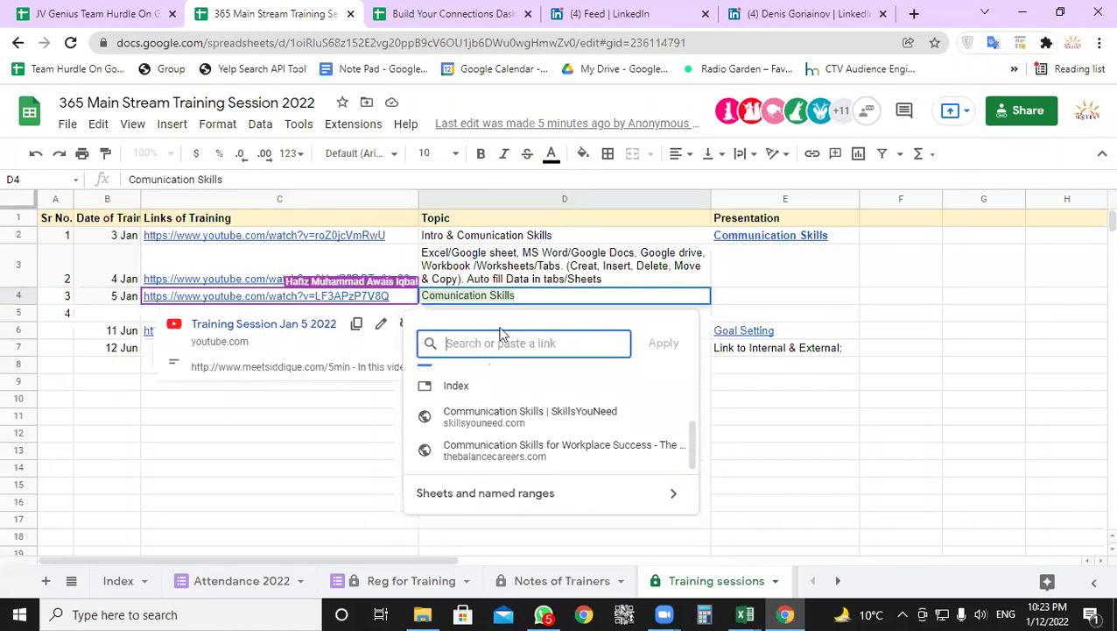
{"action": "key", "text": "ctrl+v"}
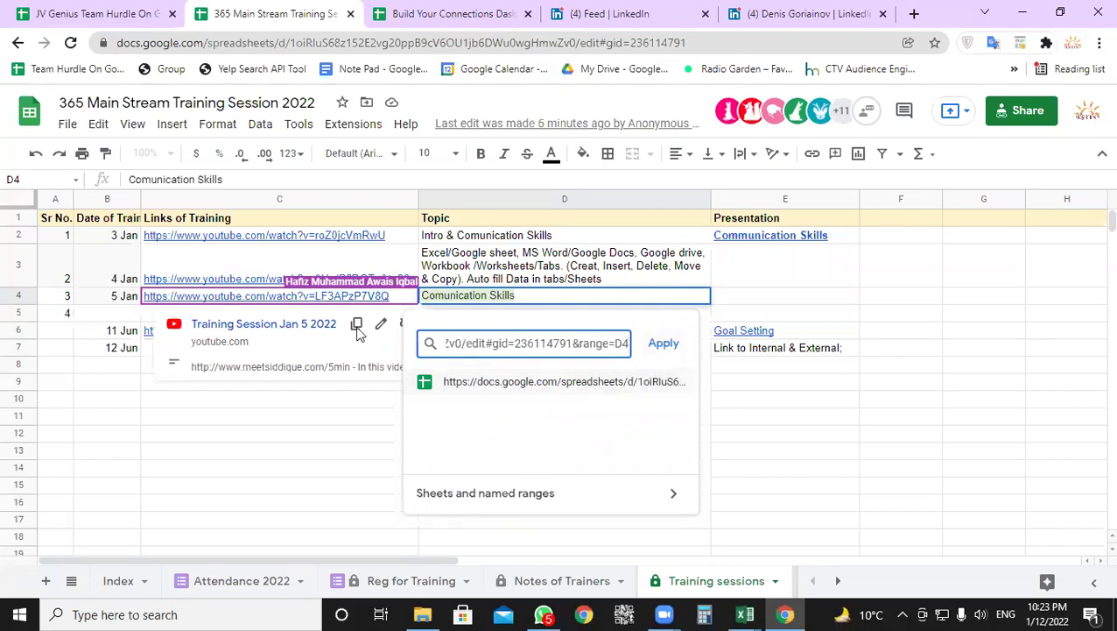
- Link the Comunication Skills text in D4 to the YouTube address copied from C4
{"action": "left_click", "coordinate": [292, 302]}
{"action": "key", "text": "ctrl+c"}
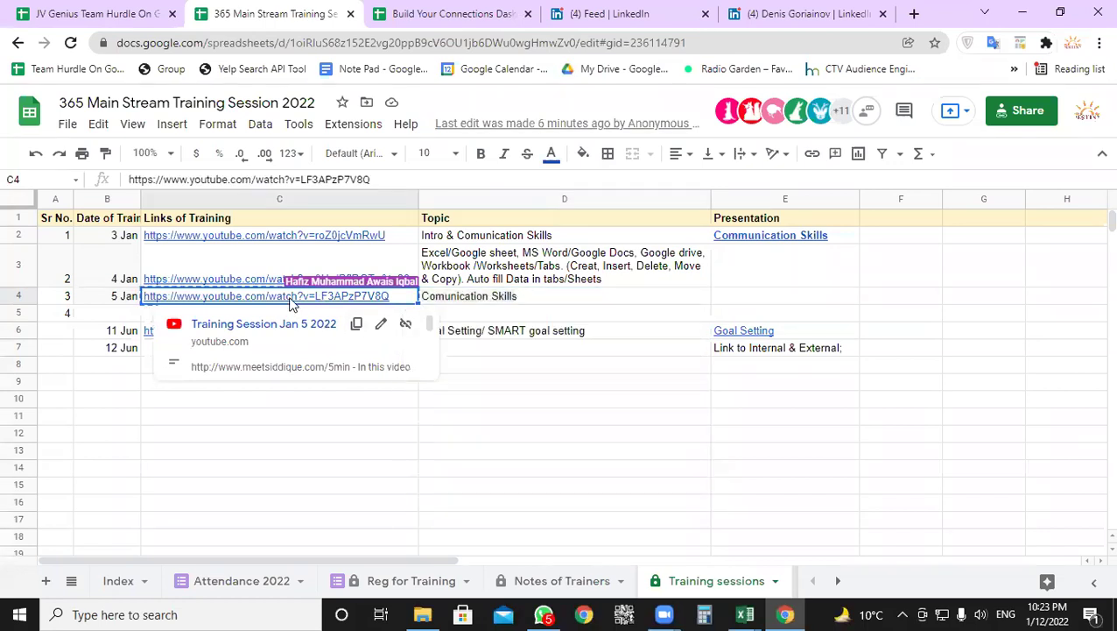
{"action": "right_click", "coordinate": [465, 300]}
{"action": "left_click", "coordinate": [553, 526]}
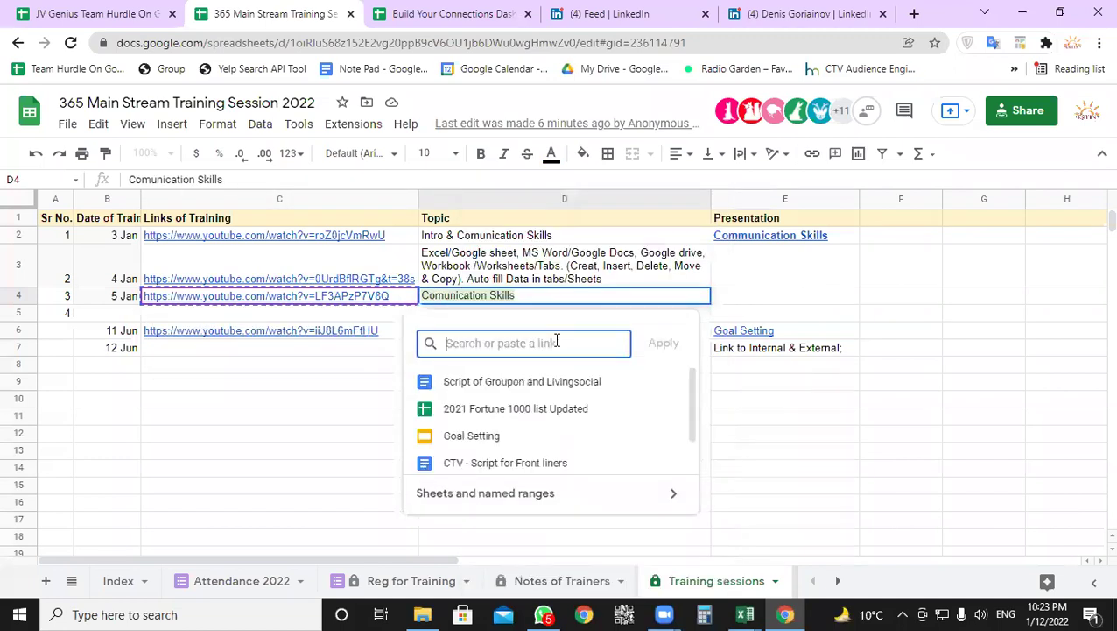
{"action": "key", "text": "ctrl+v"}
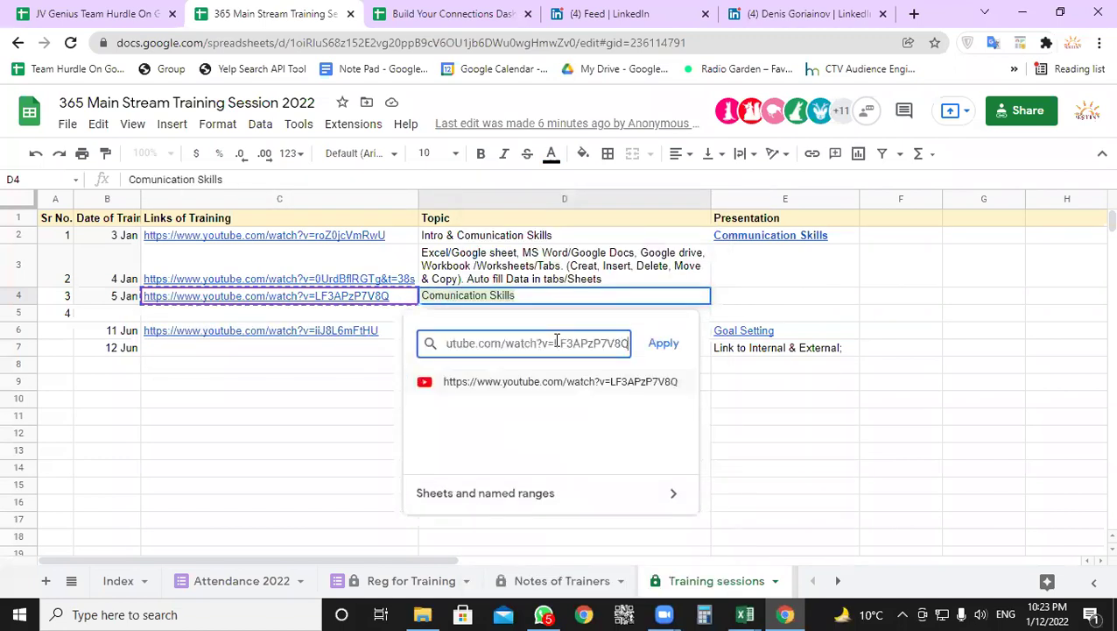
{"action": "left_click", "coordinate": [663, 348]}
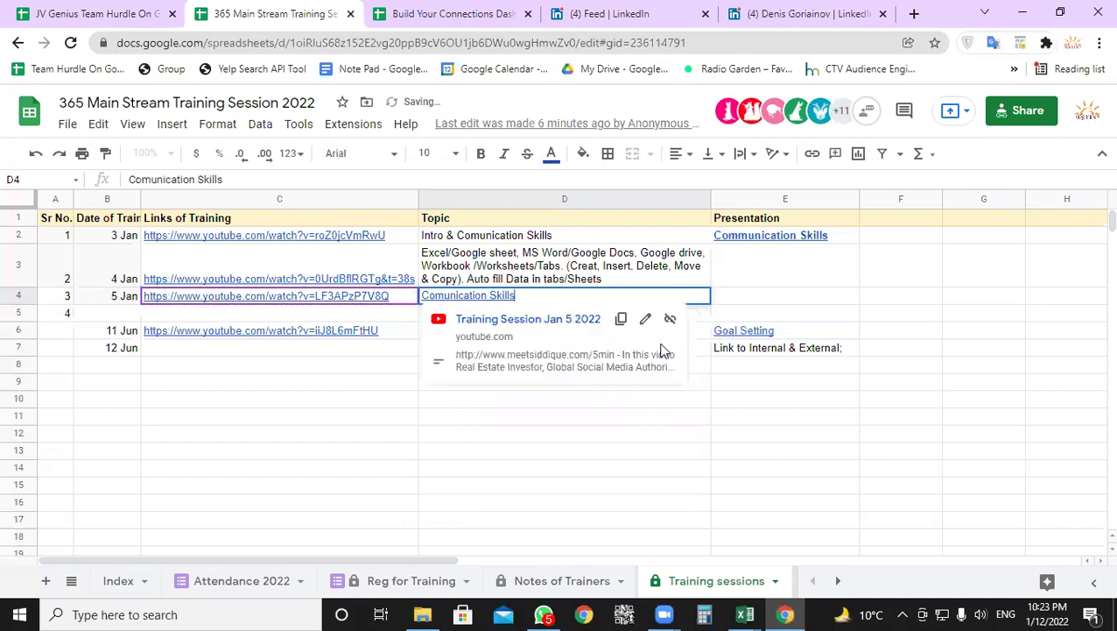
{"action": "left_click", "coordinate": [531, 484]}
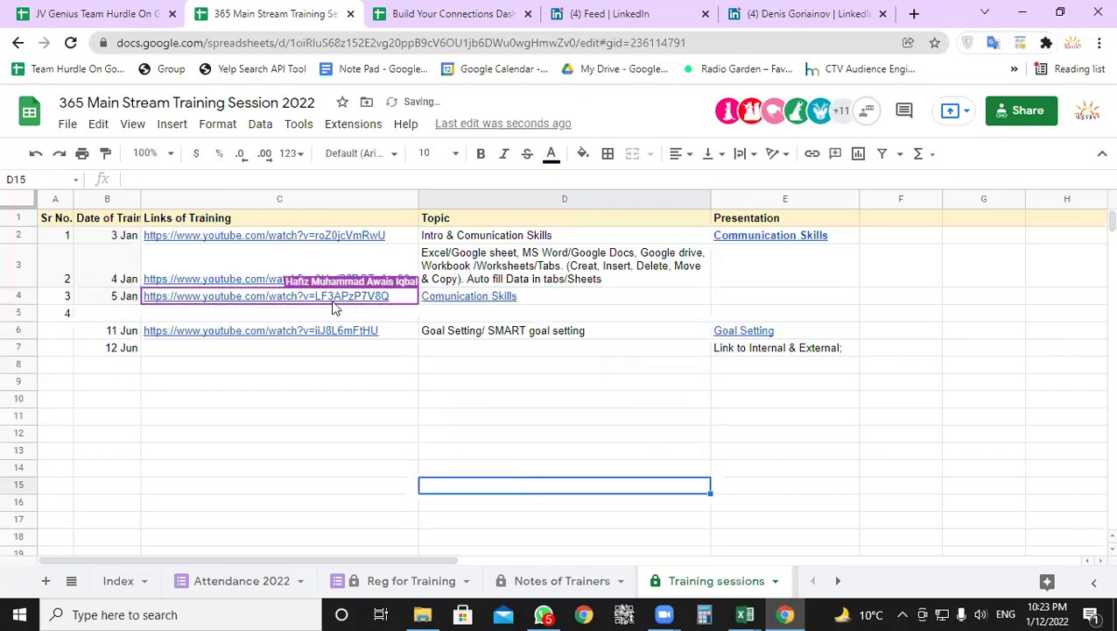
{"action": "mouse_move", "coordinate": [339, 302]}
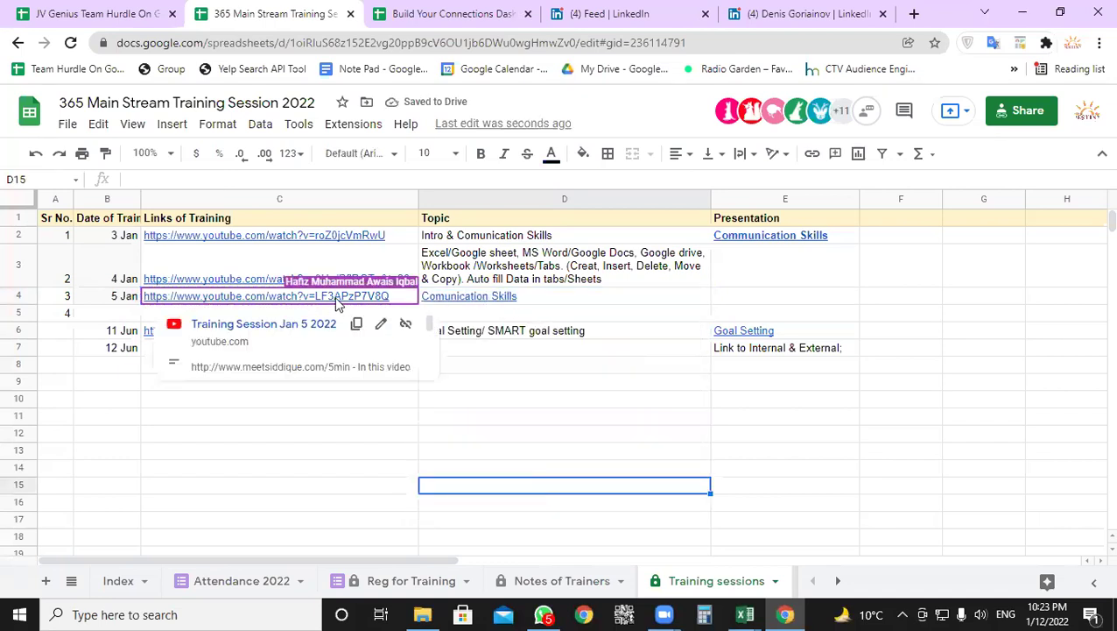
{"action": "left_click", "coordinate": [482, 298]}
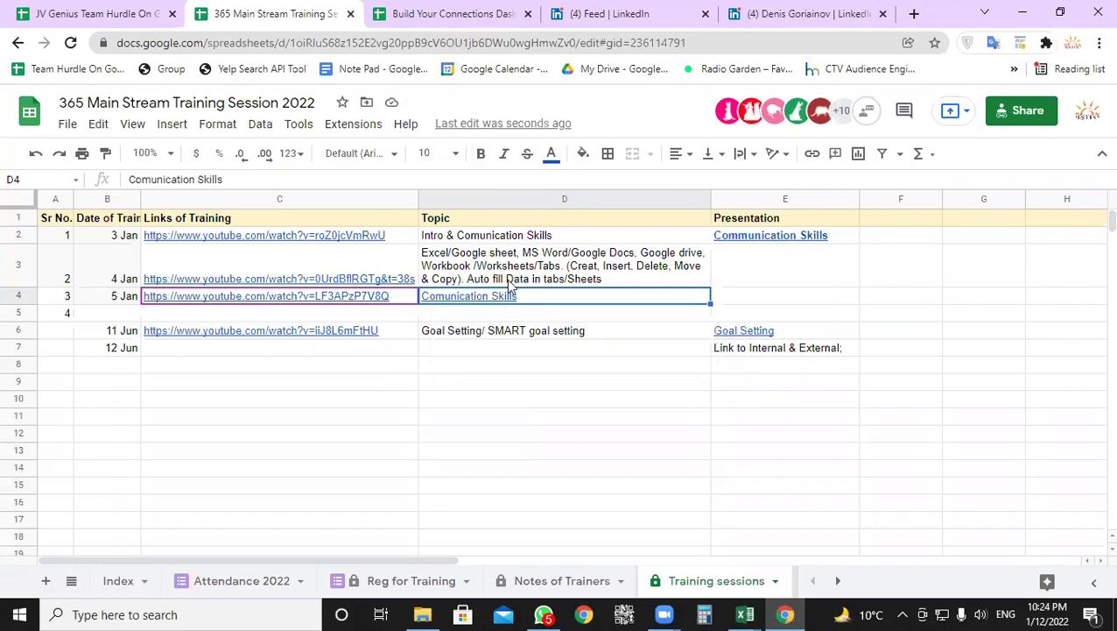
- Copy the presentation link attached to the Goal Setting text in E6
{"action": "right_click", "coordinate": [511, 332]}
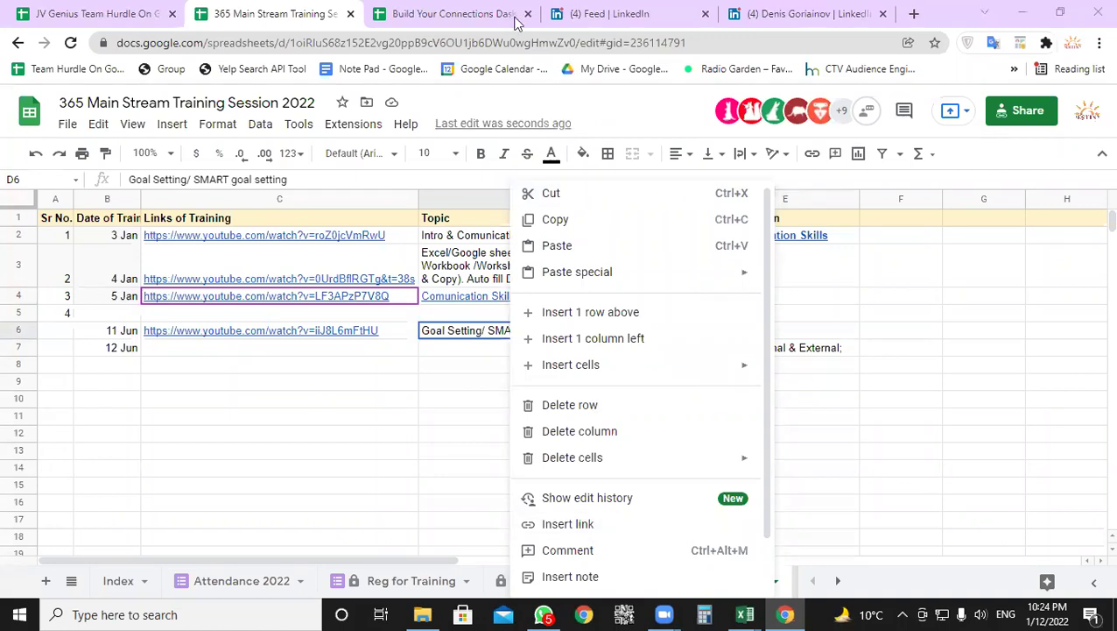
{"action": "key", "text": "Escape"}
{"action": "mouse_move", "coordinate": [744, 339]}
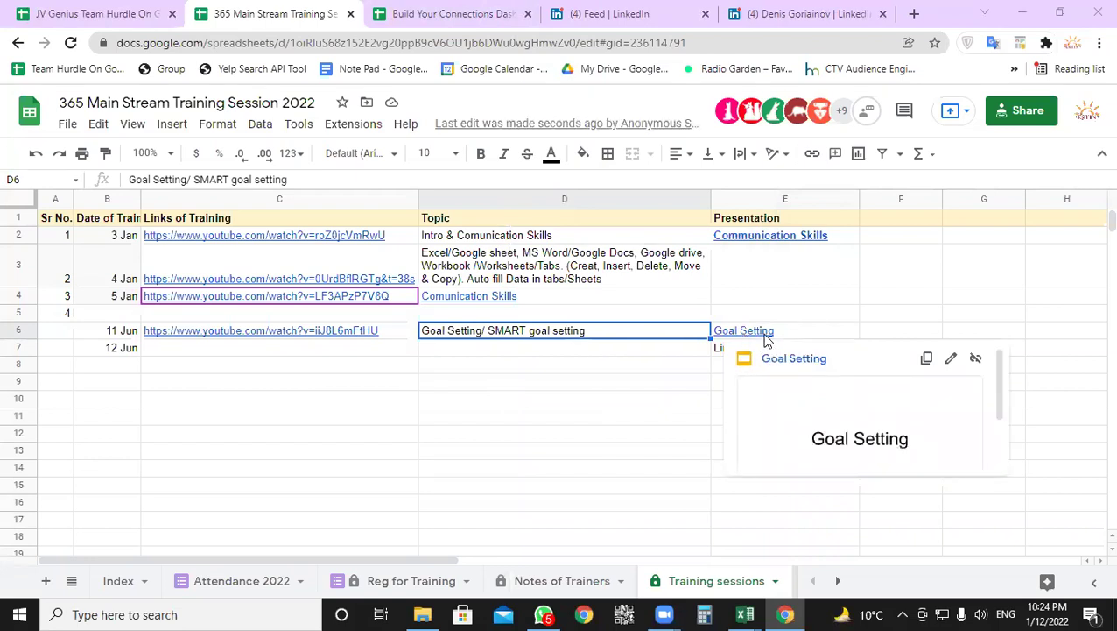
{"action": "left_click", "coordinate": [927, 359]}
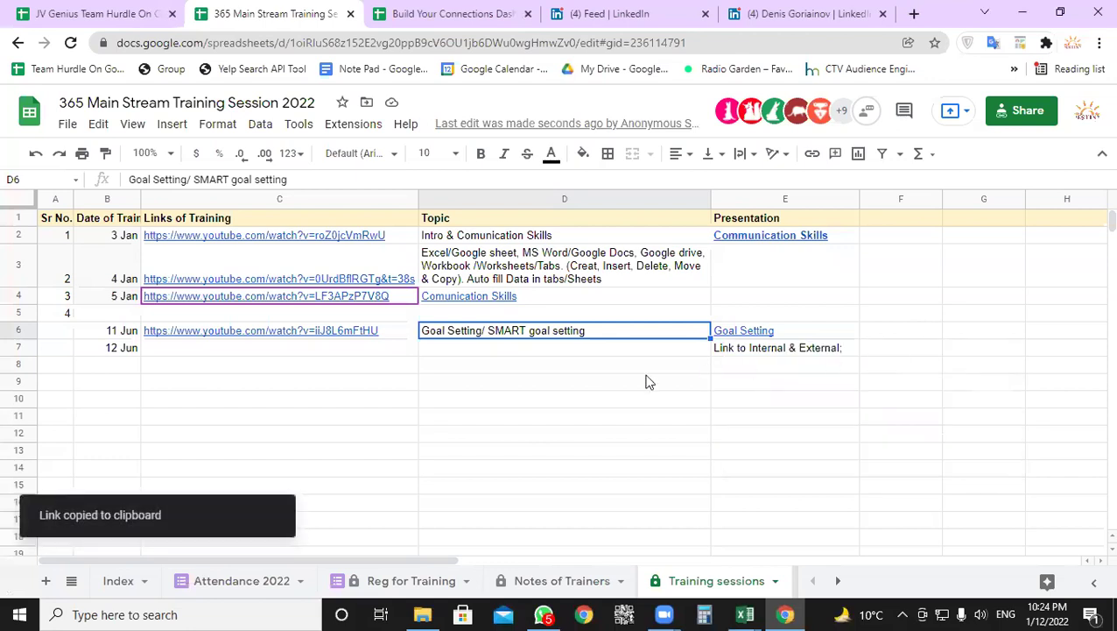
{"action": "left_click", "coordinate": [521, 378]}
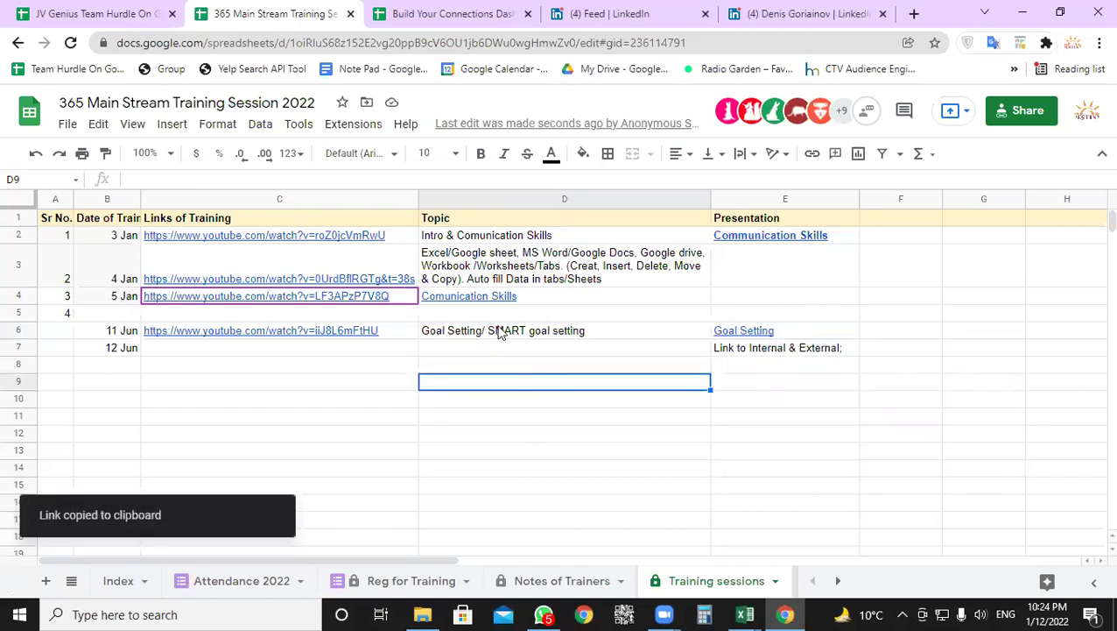
- Open the Goal Setting presentation linked in E6, select its web address, and close the presentation's tab
{"action": "left_click", "coordinate": [748, 330]}
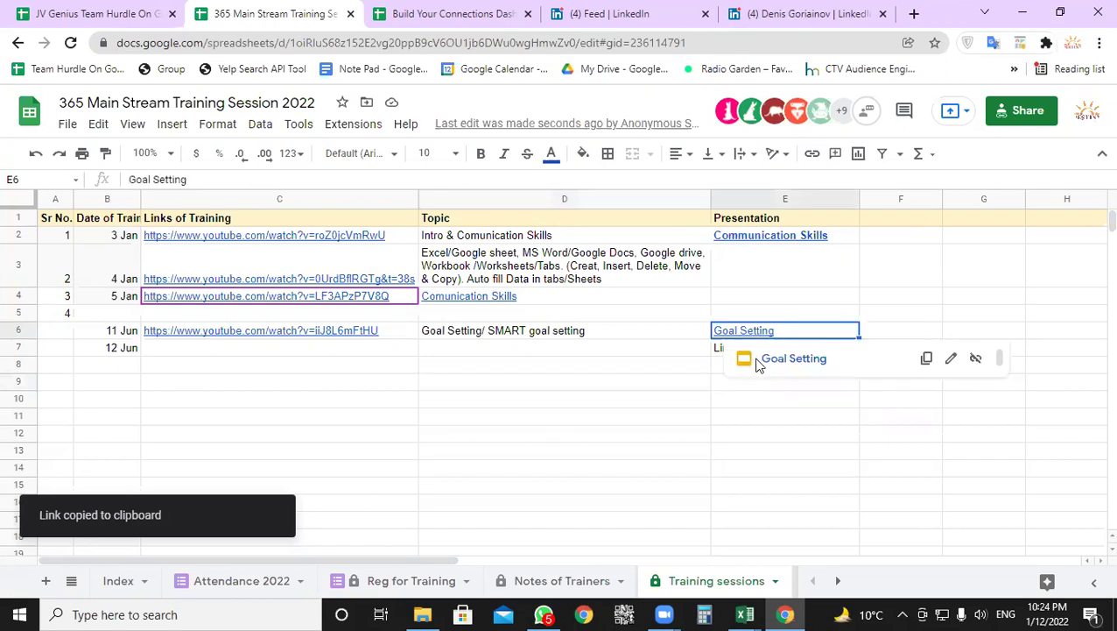
{"action": "left_click", "coordinate": [780, 367]}
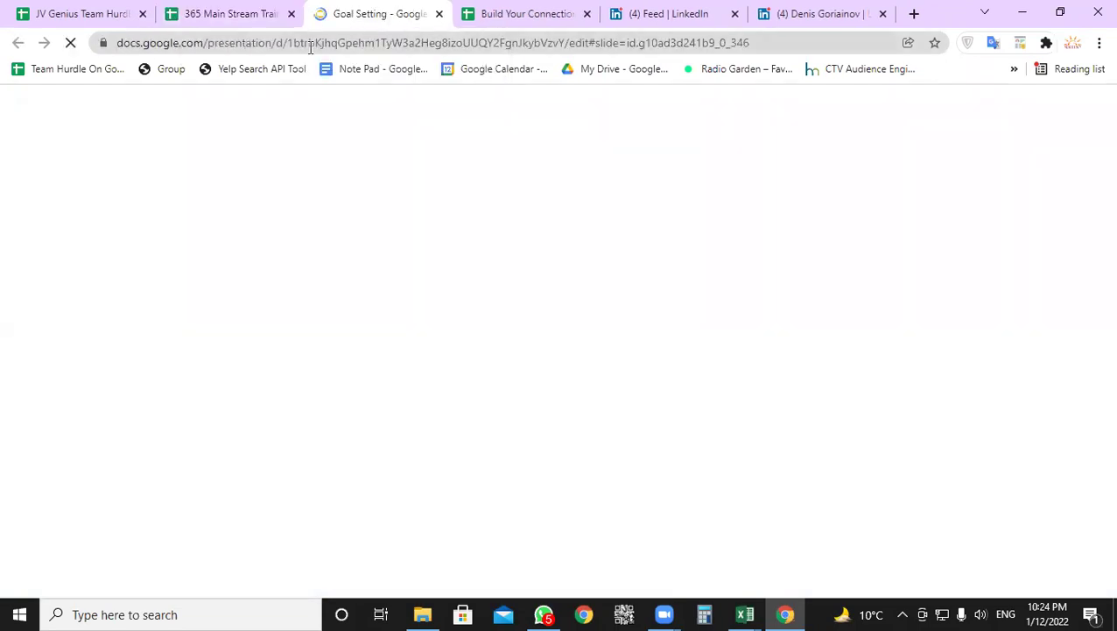
{"action": "left_click", "coordinate": [444, 42]}
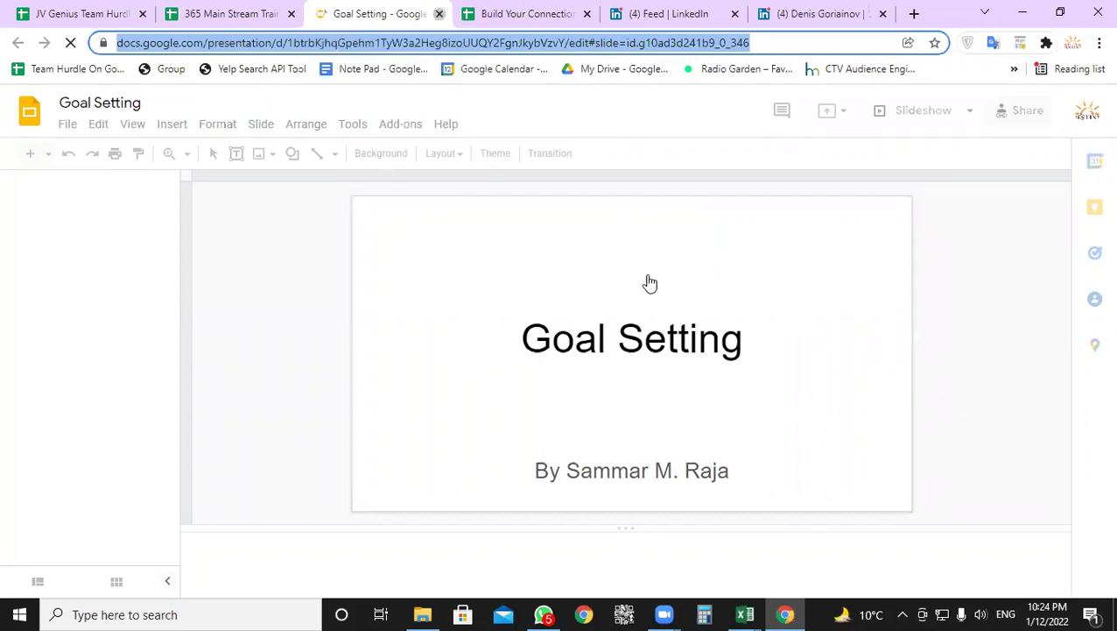
{"action": "key", "text": "ctrl+w"}
{"action": "right_click", "coordinate": [525, 332]}
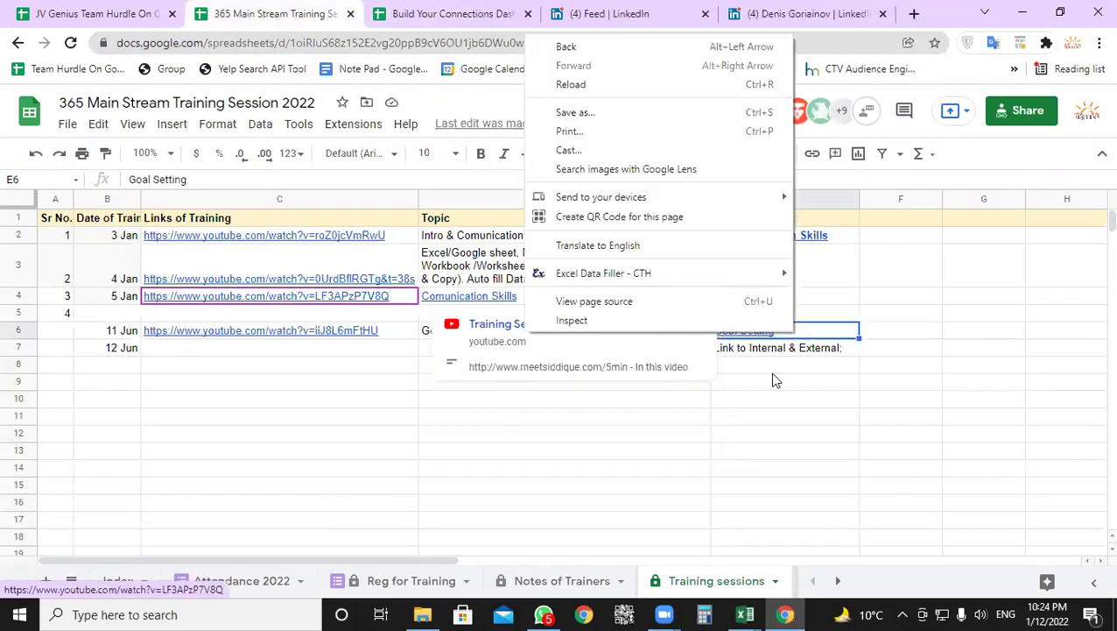
{"action": "left_click", "coordinate": [768, 457]}
- Link the Goal Setting/ SMART goal setting text in D6 to the copied Goal Setting presentation address
{"action": "left_click", "coordinate": [554, 337]}
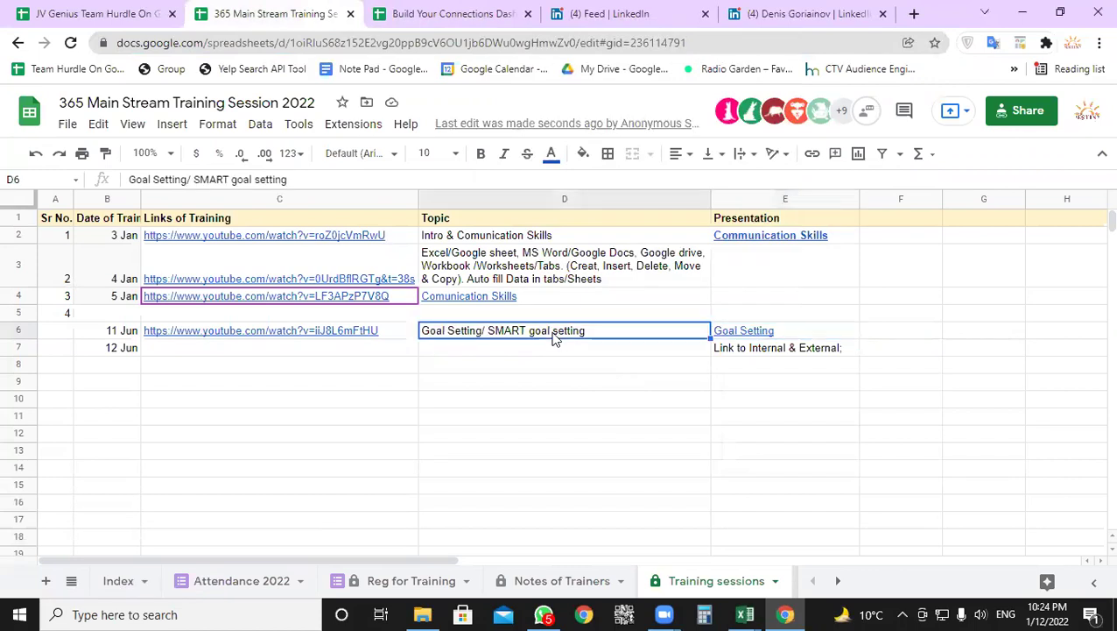
{"action": "right_click", "coordinate": [554, 337]}
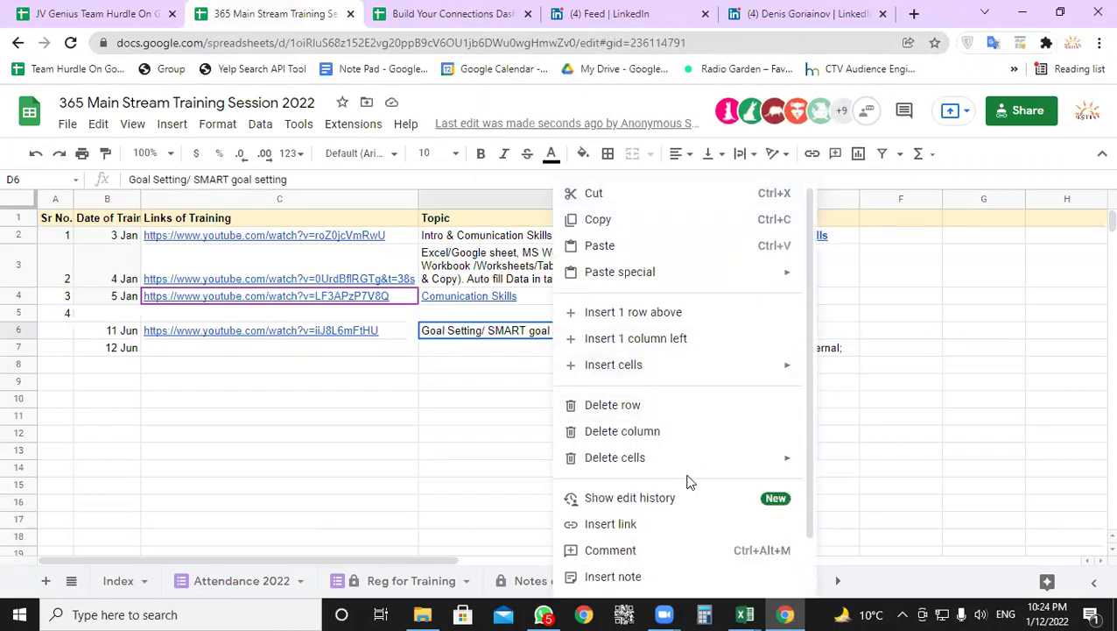
{"action": "scroll", "coordinate": [674, 473], "scroll_direction": "down", "scroll_amount": 2}
{"action": "left_click", "coordinate": [656, 459]}
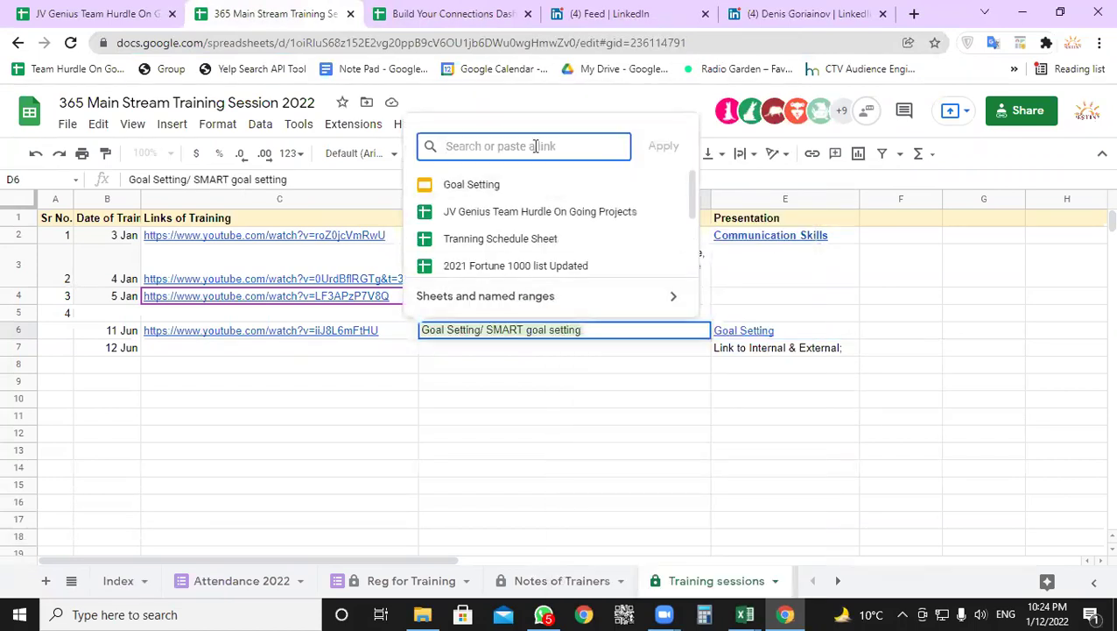
{"action": "key", "text": "ctrl+v"}
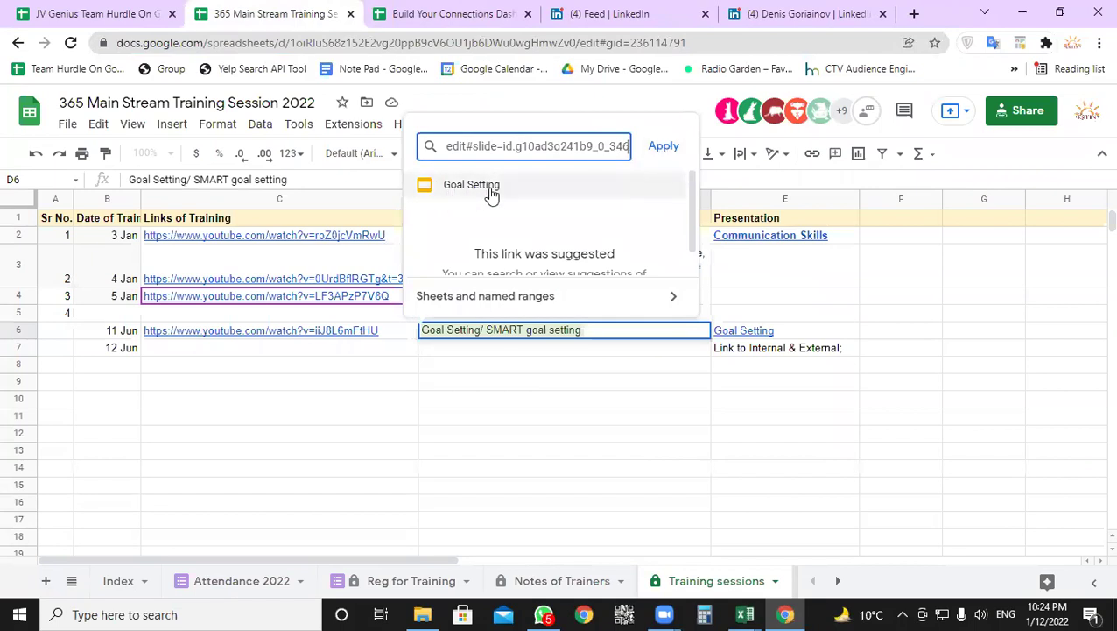
{"action": "left_click", "coordinate": [659, 147]}
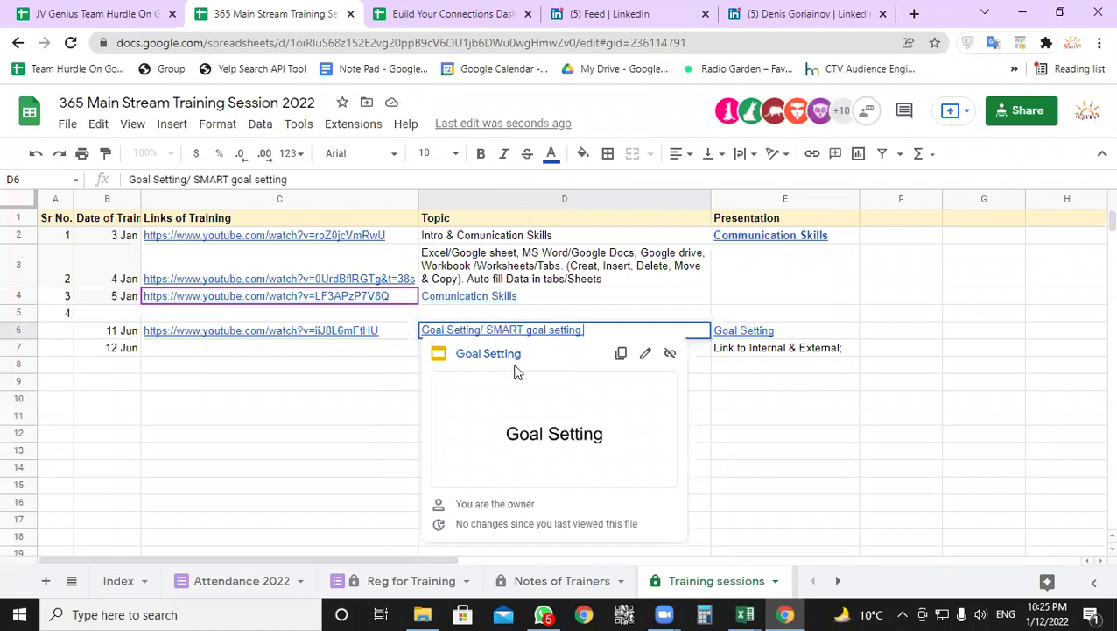
- Remove the hyperlink from the Comunication Skills text in D4, keeping the text
{"action": "left_click", "coordinate": [570, 296]}
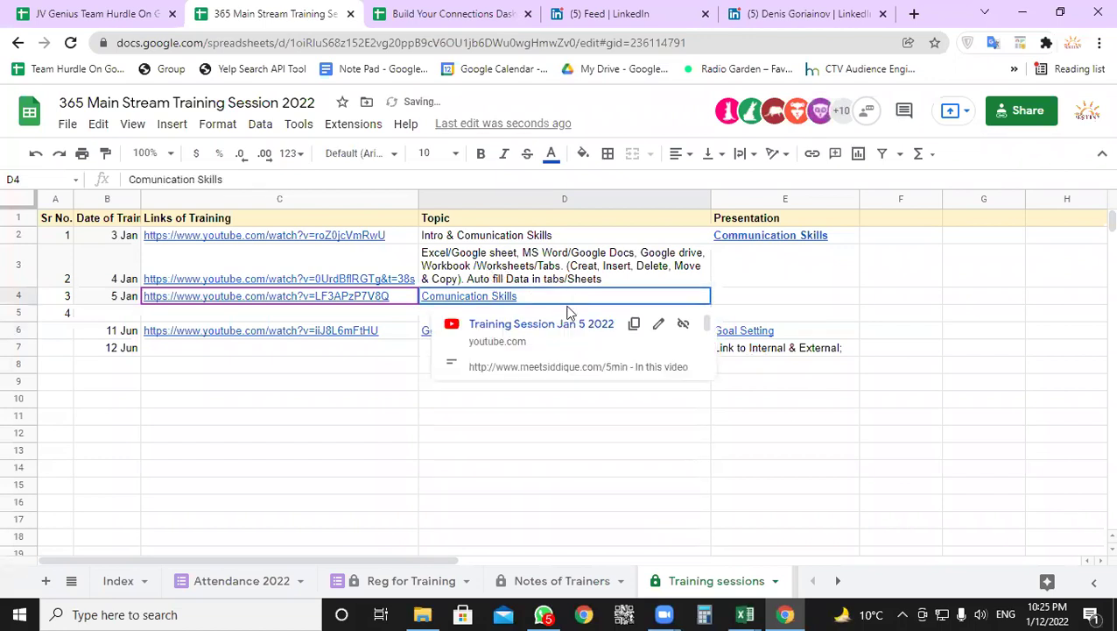
{"action": "left_click", "coordinate": [563, 333], "text": "shift"}
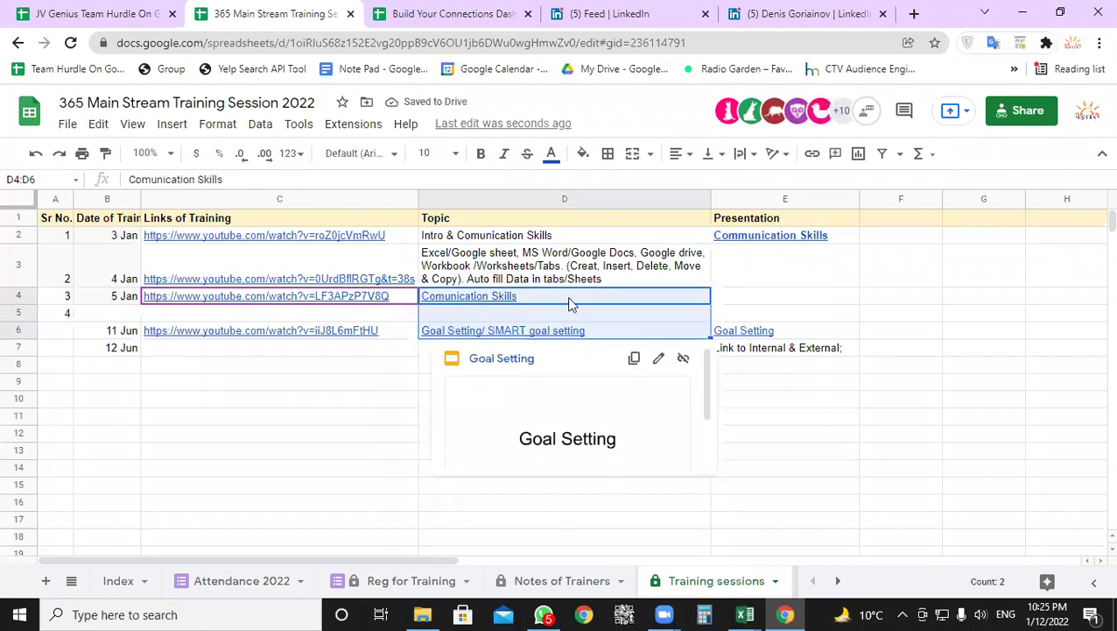
{"action": "right_click", "coordinate": [570, 301]}
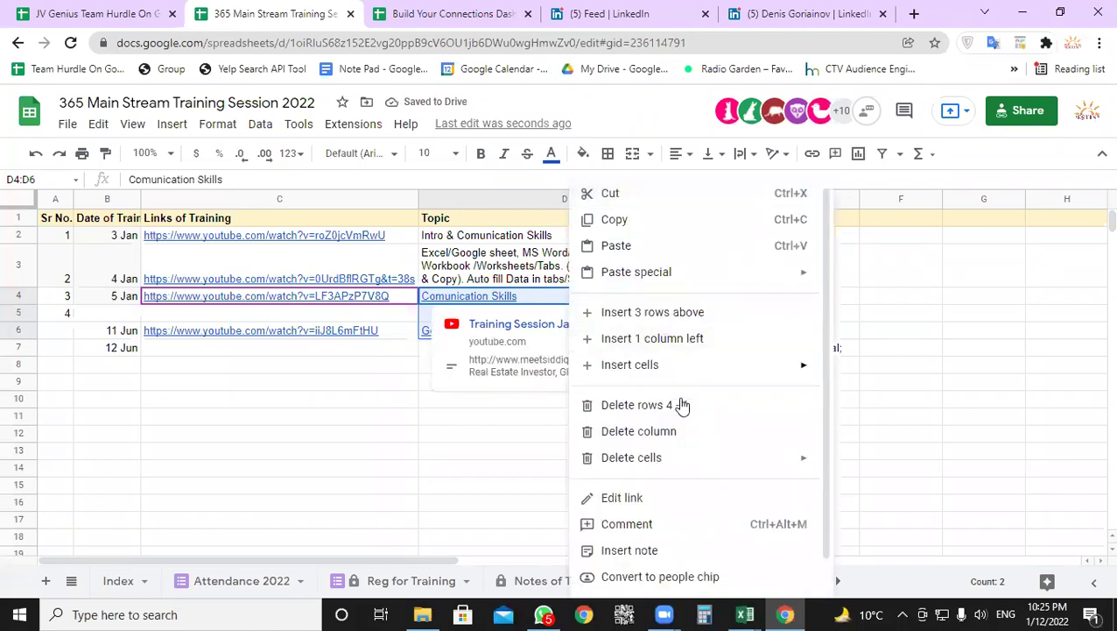
{"action": "scroll", "coordinate": [691, 420], "scroll_direction": "down", "scroll_amount": 1}
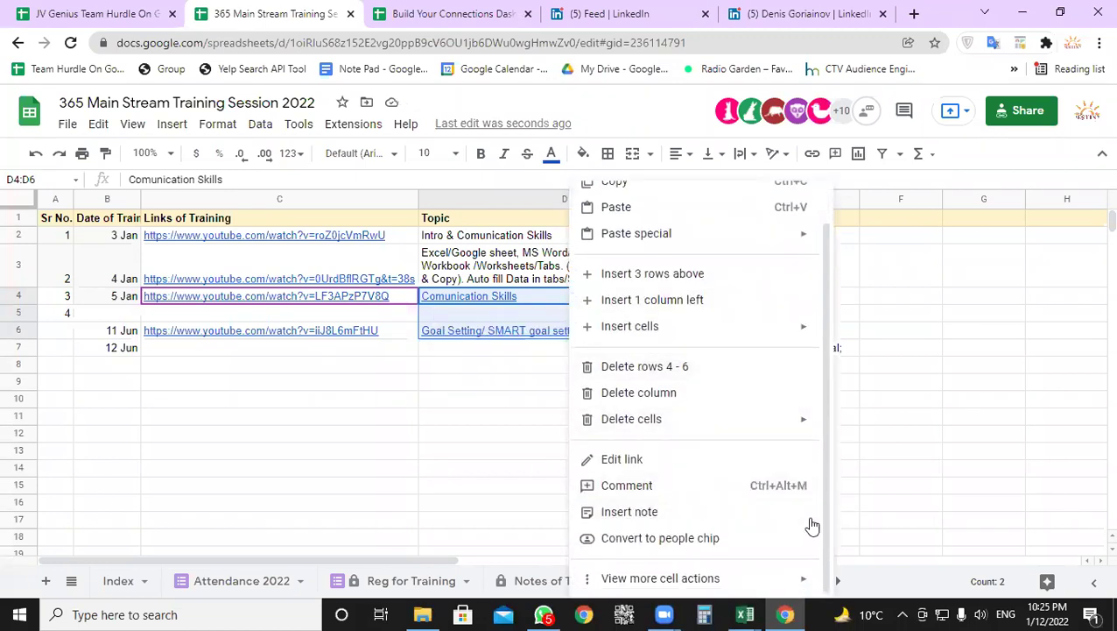
{"action": "key", "text": "Escape"}
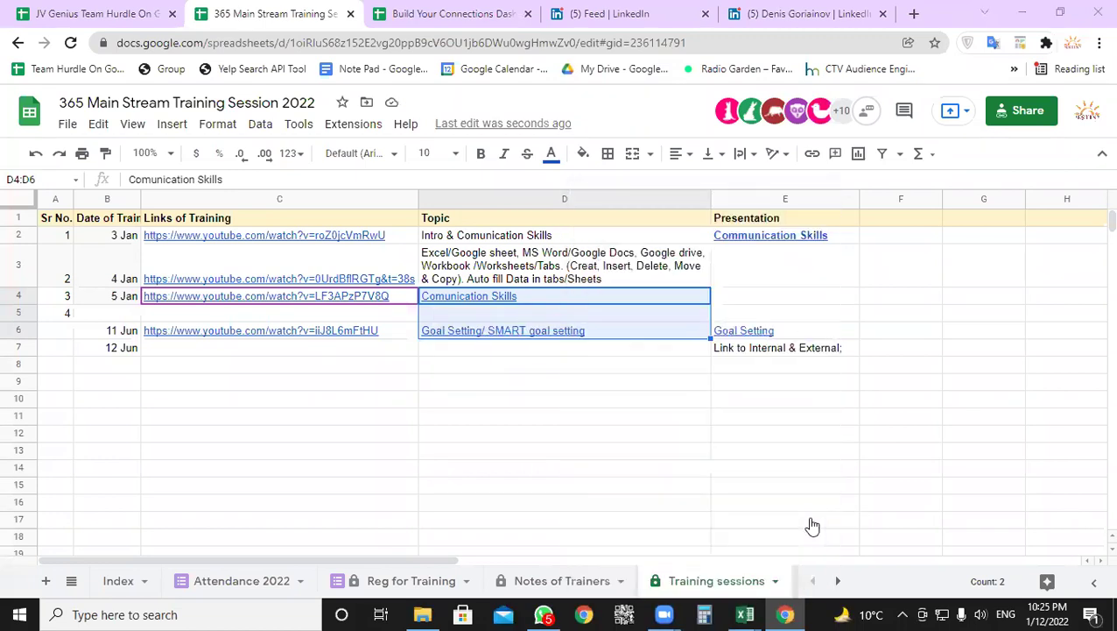
{"action": "right_click", "coordinate": [593, 304]}
{"action": "key", "text": "Escape"}
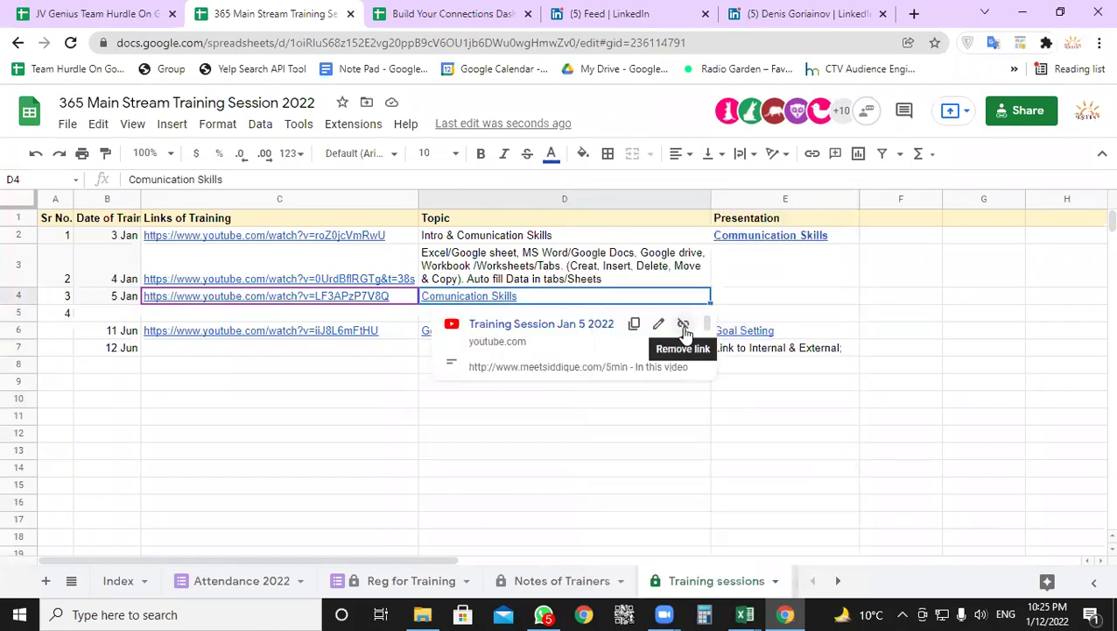
{"action": "left_click", "coordinate": [684, 328]}
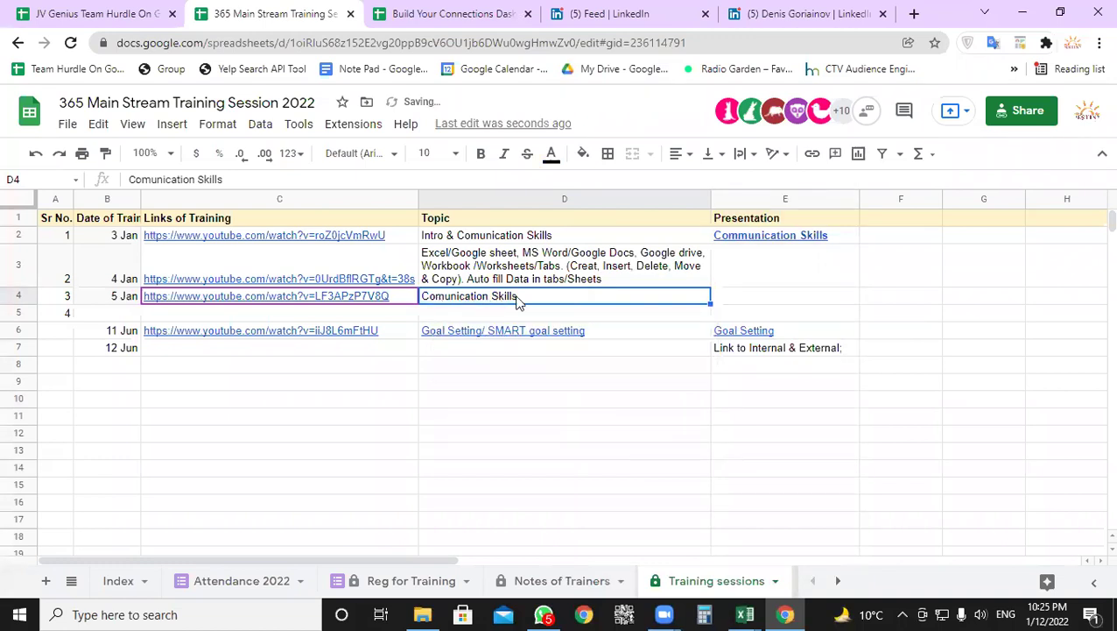
- Remove the hyperlink from the Goal Setting/ SMART goal setting text in D6, keeping the text
{"action": "left_click", "coordinate": [635, 333]}
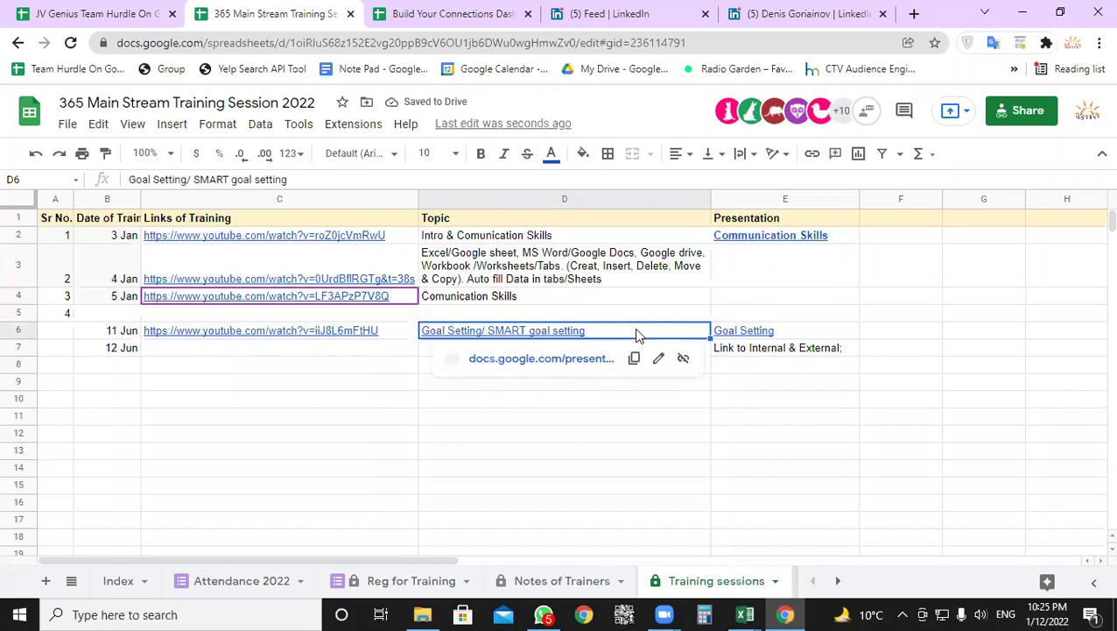
{"action": "right_click", "coordinate": [635, 333]}
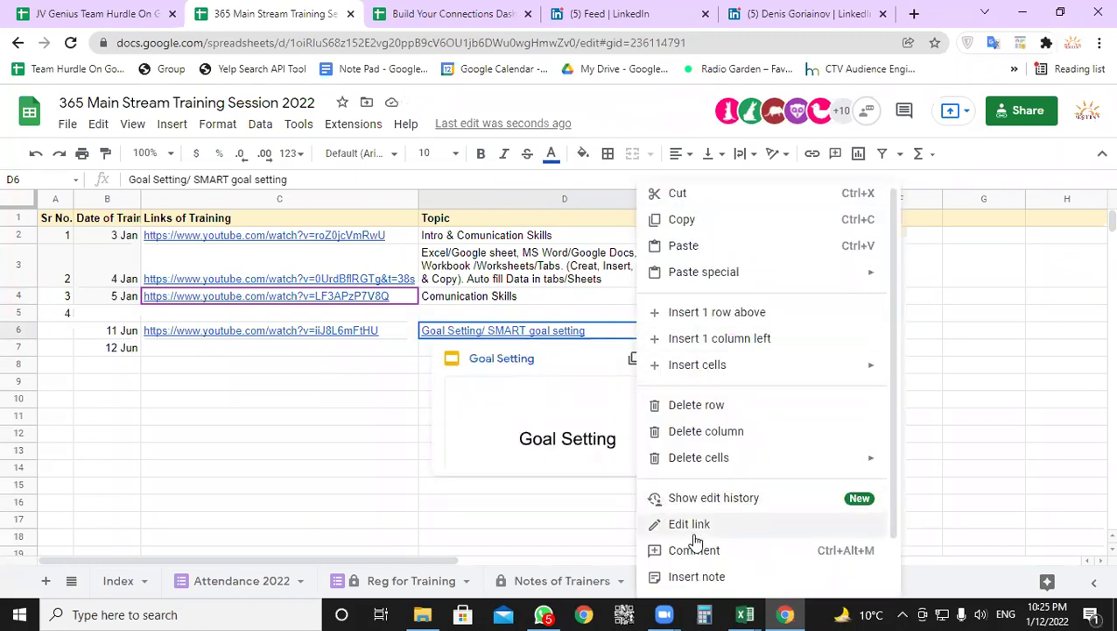
{"action": "left_click", "coordinate": [307, 449]}
{"action": "right_click", "coordinate": [626, 331]}
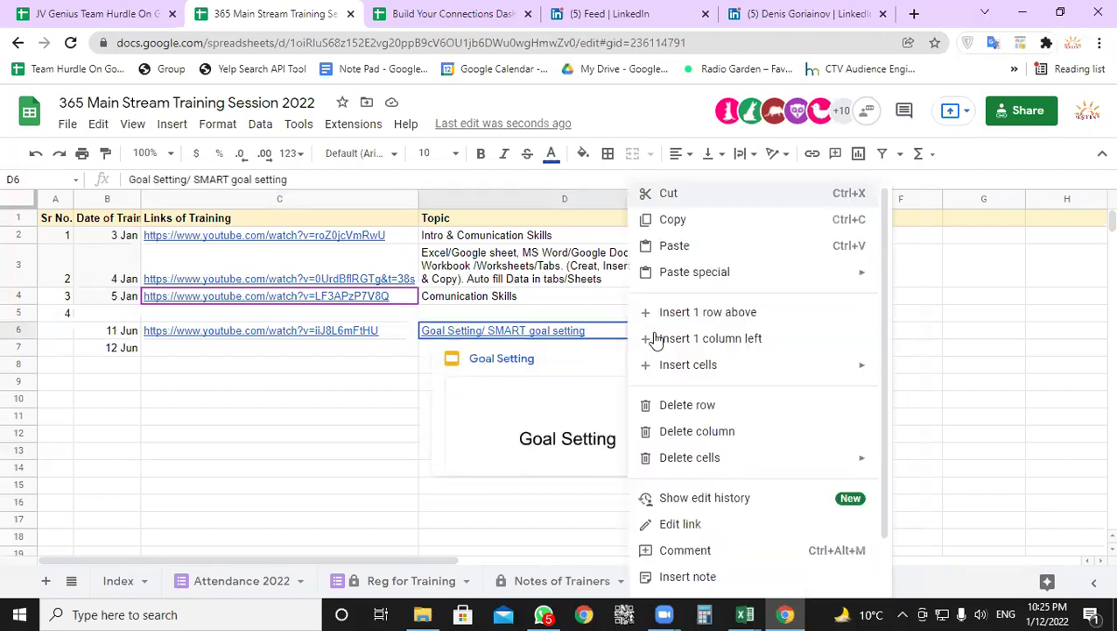
{"action": "key", "text": "Escape"}
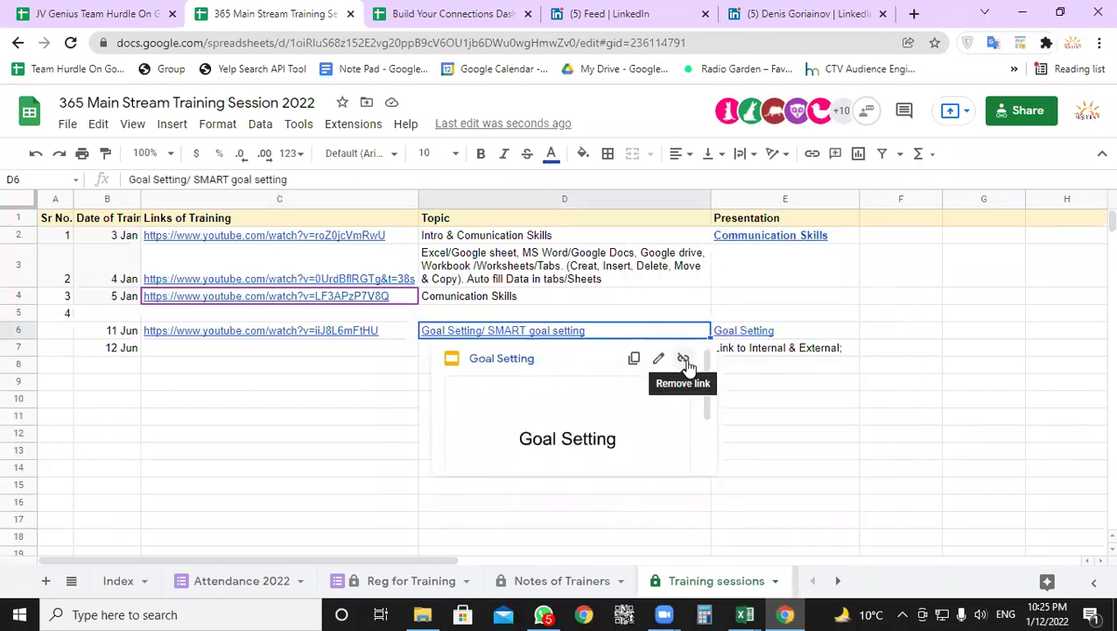
{"action": "left_click", "coordinate": [684, 360]}
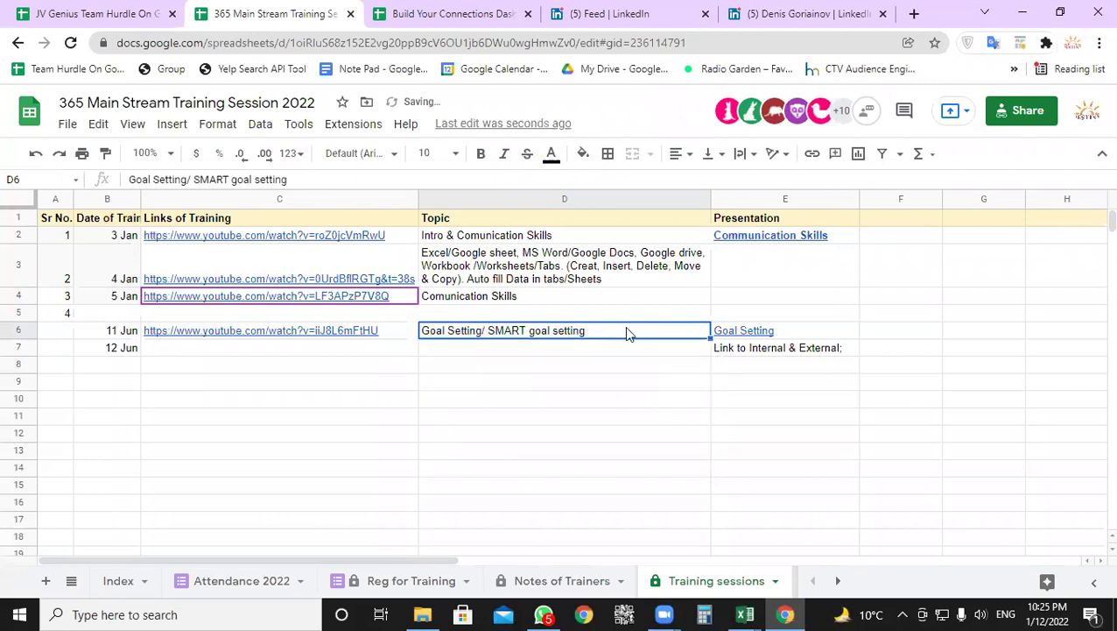
{"action": "right_click", "coordinate": [624, 326]}
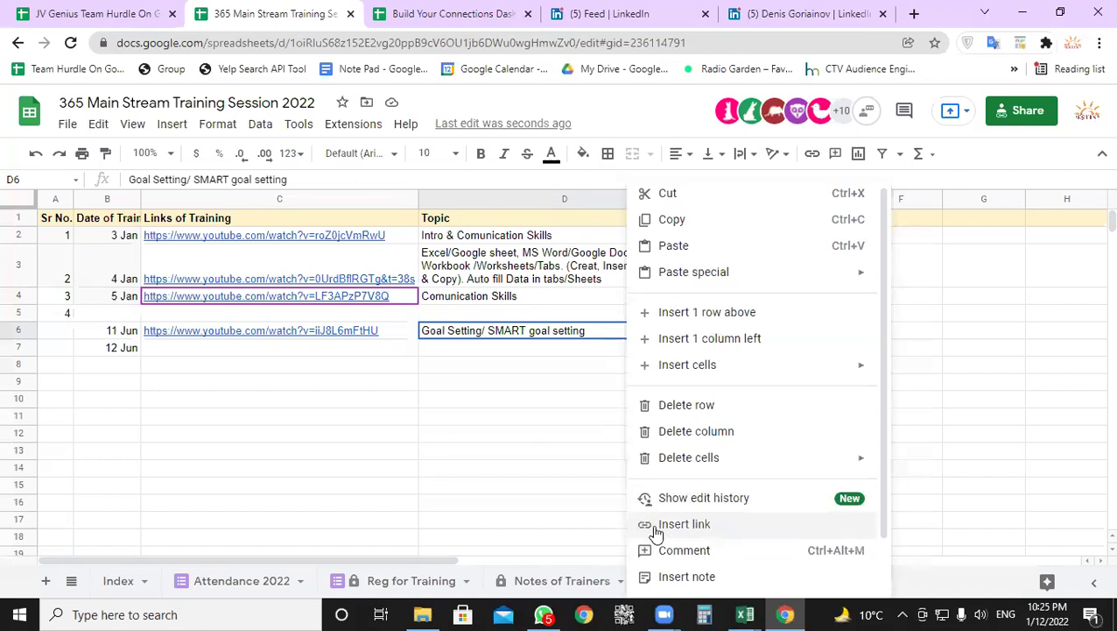
{"action": "left_click", "coordinate": [505, 408]}
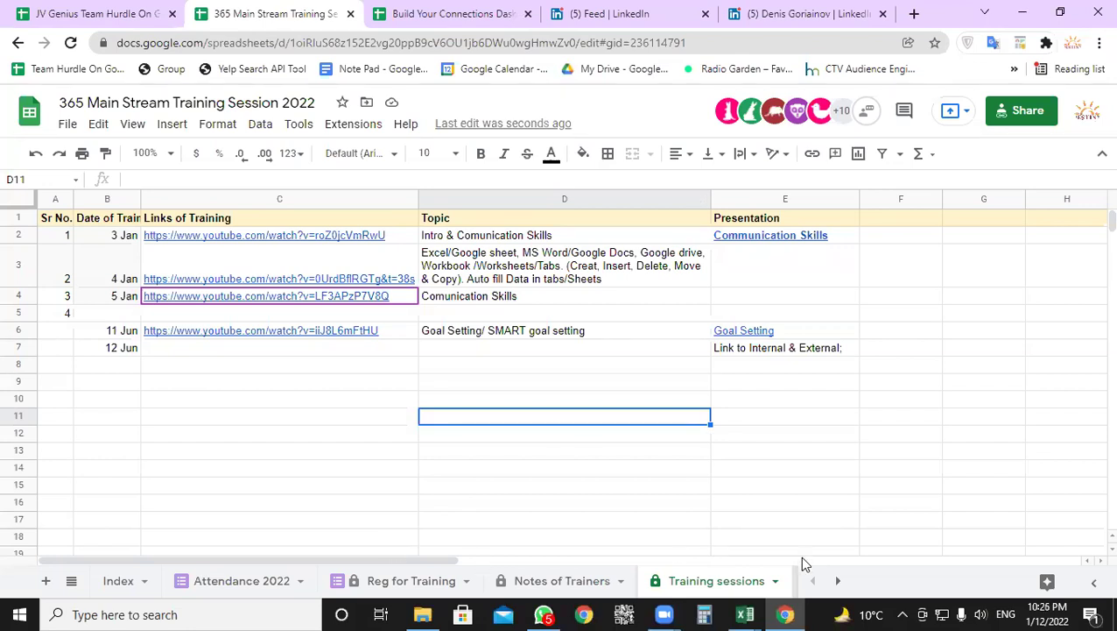
- Add a new sheet right after the Index sheet and rename it with the first name of the trainer in Index cell E3
{"action": "left_click", "coordinate": [121, 589]}
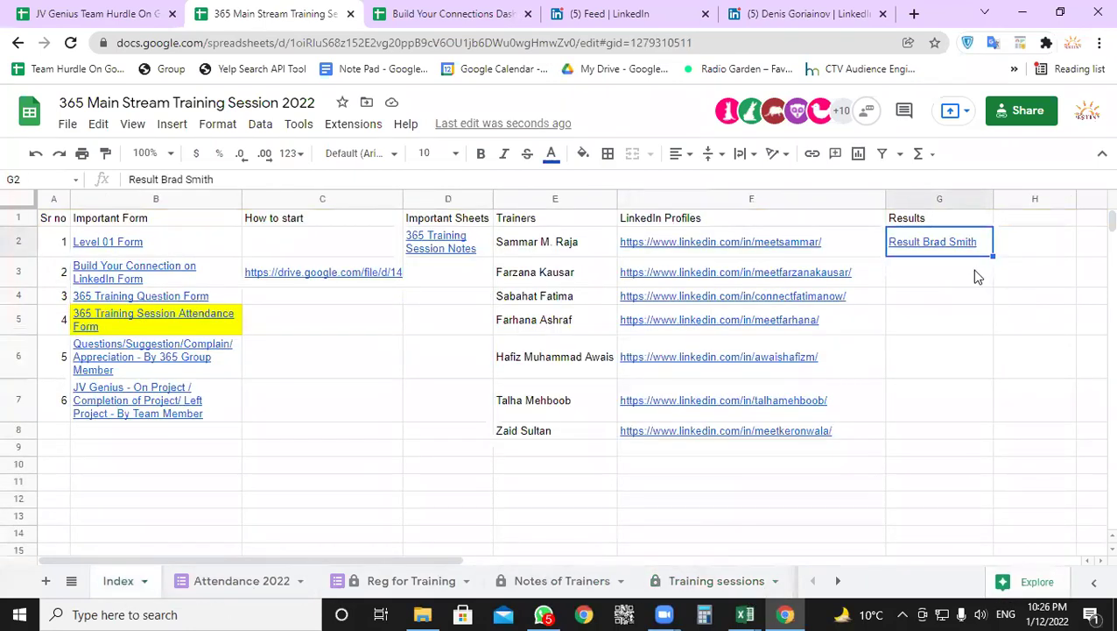
{"action": "left_click", "coordinate": [974, 273]}
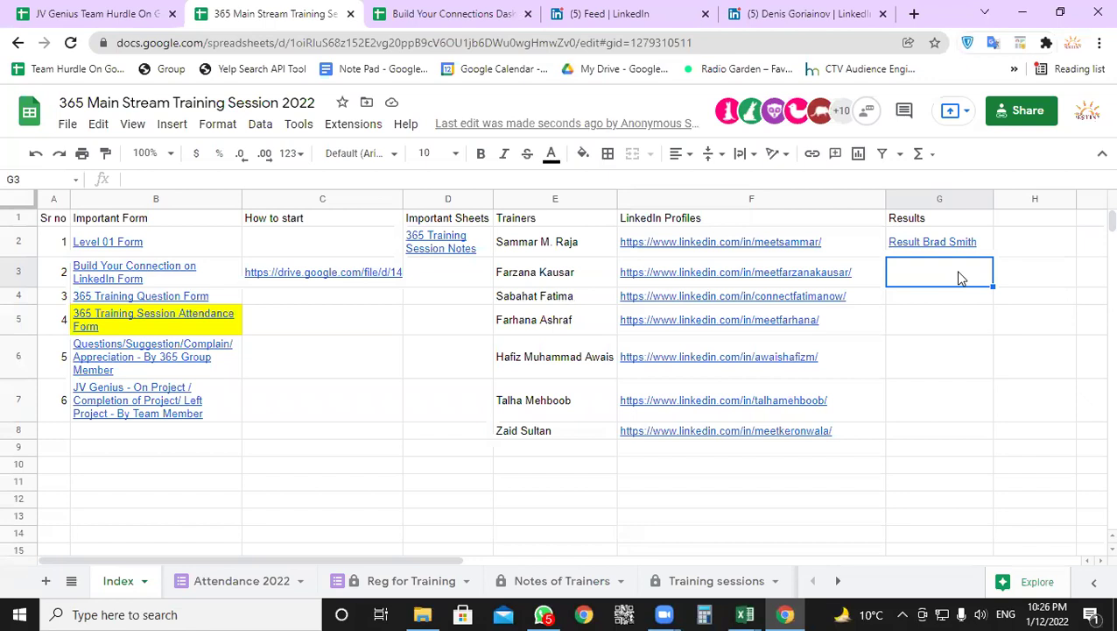
{"action": "left_click", "coordinate": [46, 583]}
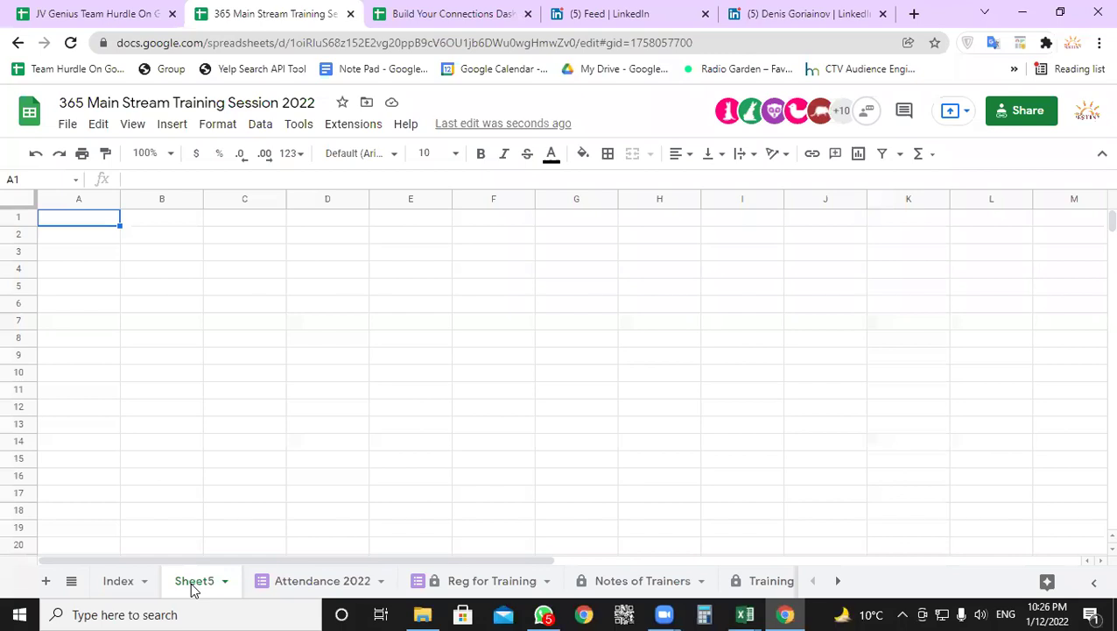
{"action": "double_click", "coordinate": [193, 585]}
{"action": "right_click", "coordinate": [192, 585]}
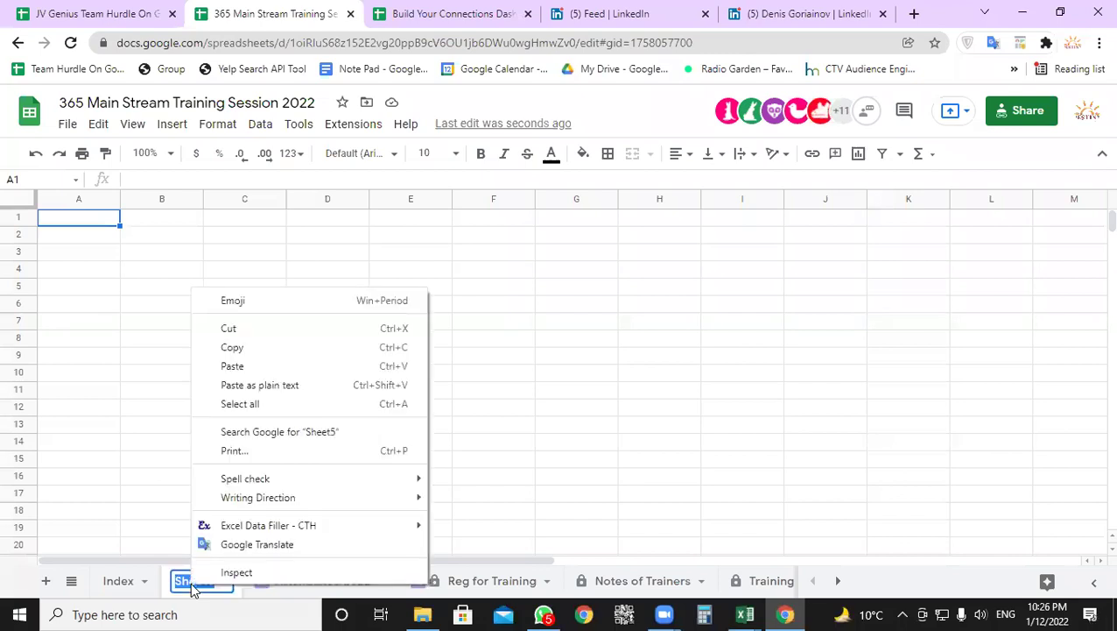
{"action": "key", "text": "Escape"}
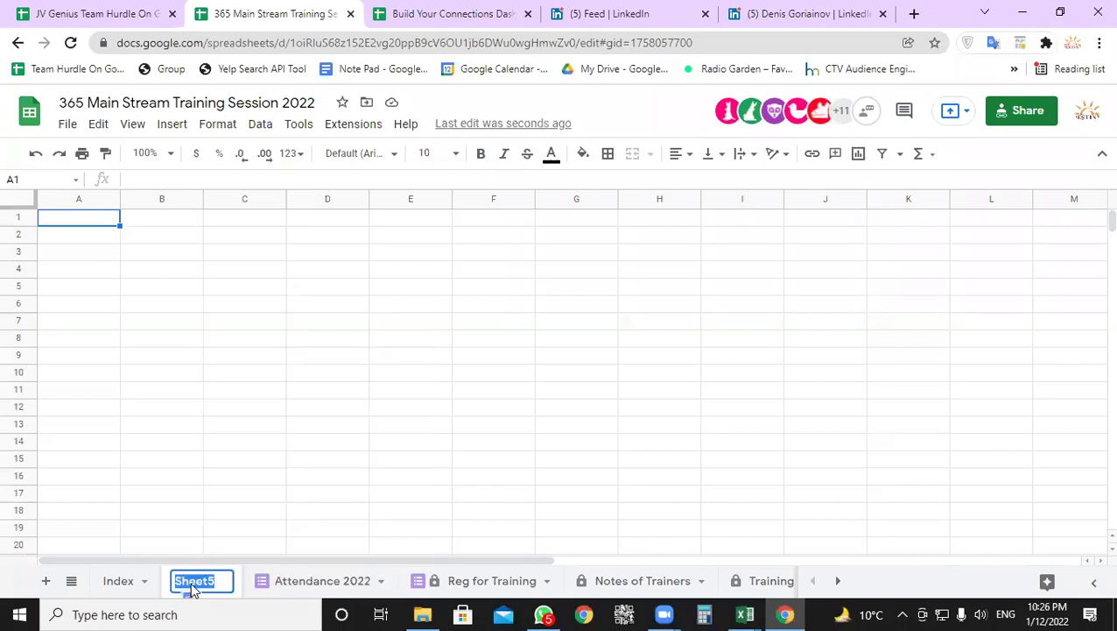
{"action": "type", "text": "Farzana"}
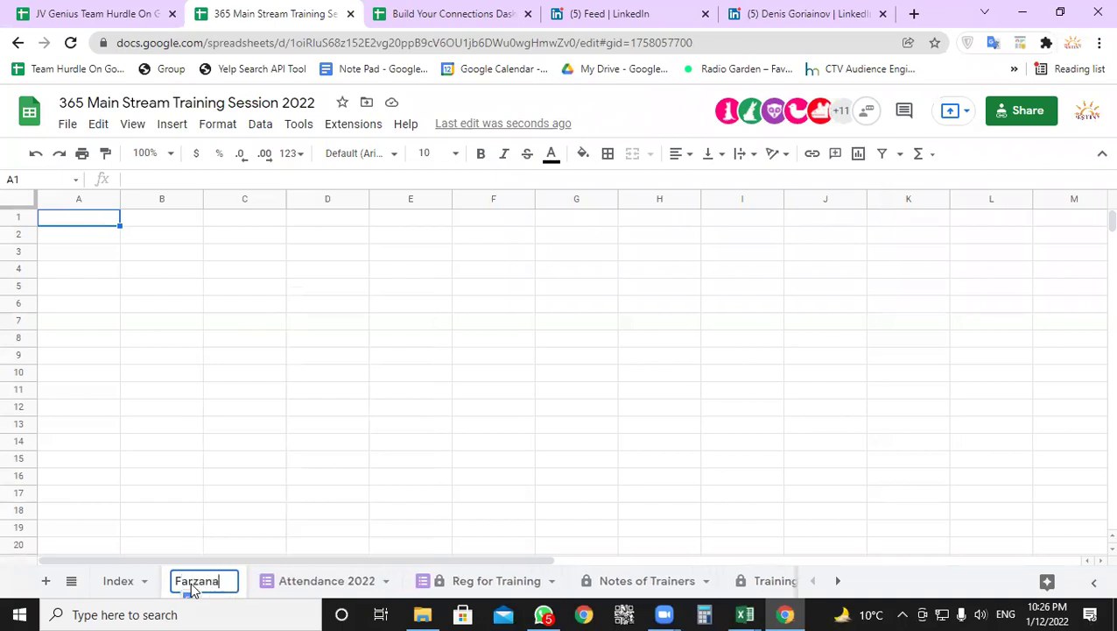
{"action": "left_click", "coordinate": [258, 446]}
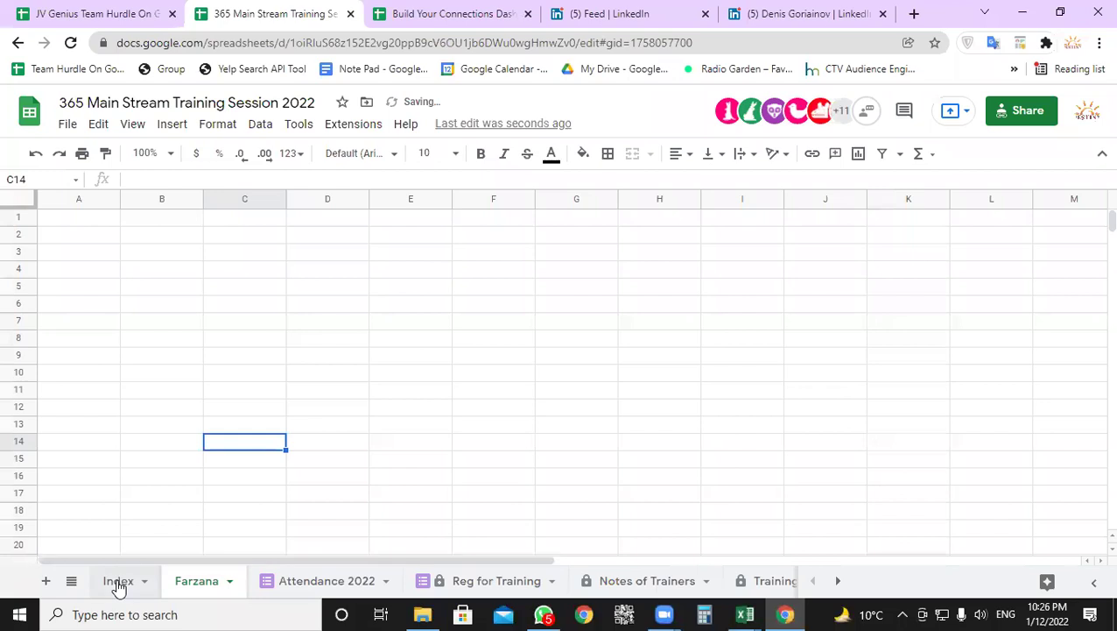
- Link the trainer's name in E3 of the Index sheet to the new sheet named after that trainer
{"action": "left_click", "coordinate": [119, 582]}
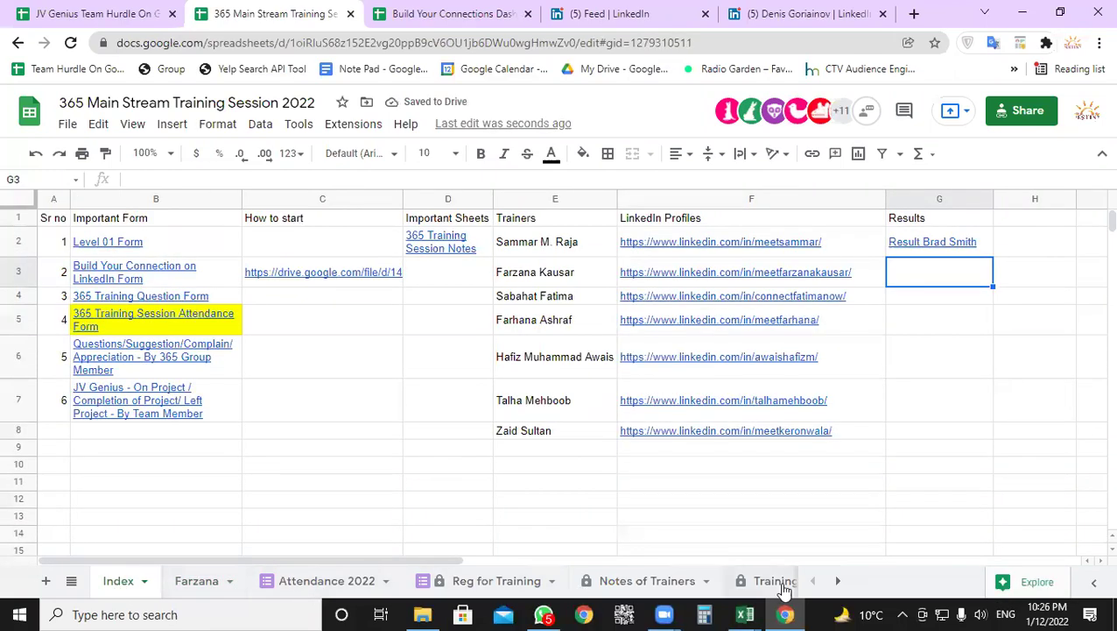
{"action": "left_click", "coordinate": [537, 277]}
{"action": "right_click", "coordinate": [540, 279]}
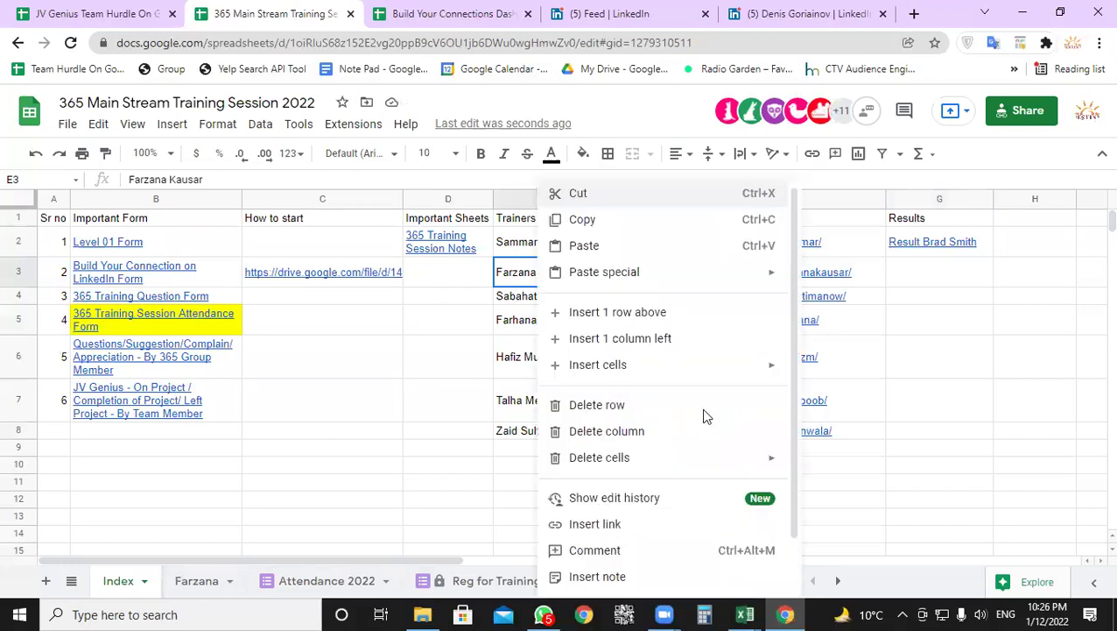
{"action": "left_click", "coordinate": [677, 525]}
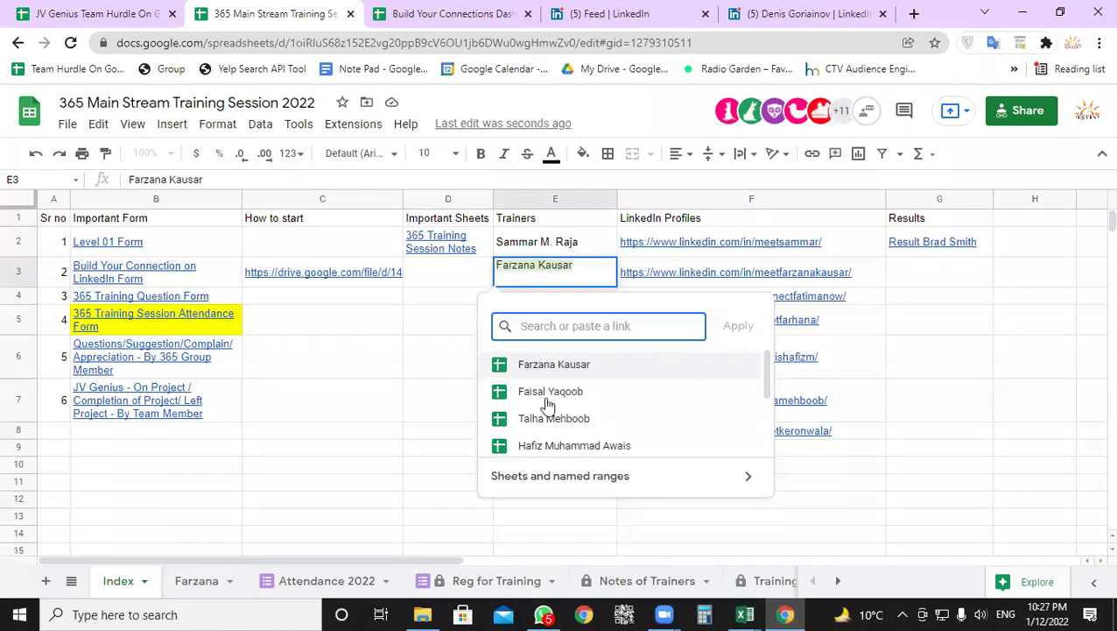
{"action": "scroll", "coordinate": [548, 401], "scroll_direction": "down", "scroll_amount": 3}
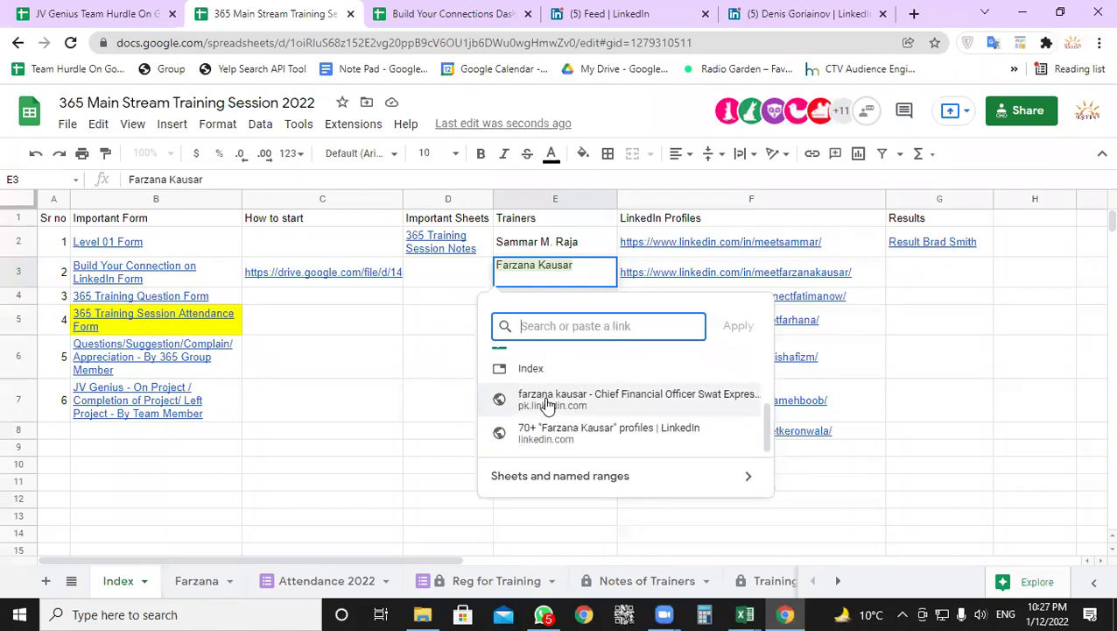
{"action": "scroll", "coordinate": [549, 404], "scroll_direction": "up", "scroll_amount": 4}
{"action": "scroll", "coordinate": [569, 413], "scroll_direction": "down", "scroll_amount": 2}
{"action": "scroll", "coordinate": [568, 382], "scroll_direction": "down", "scroll_amount": 1}
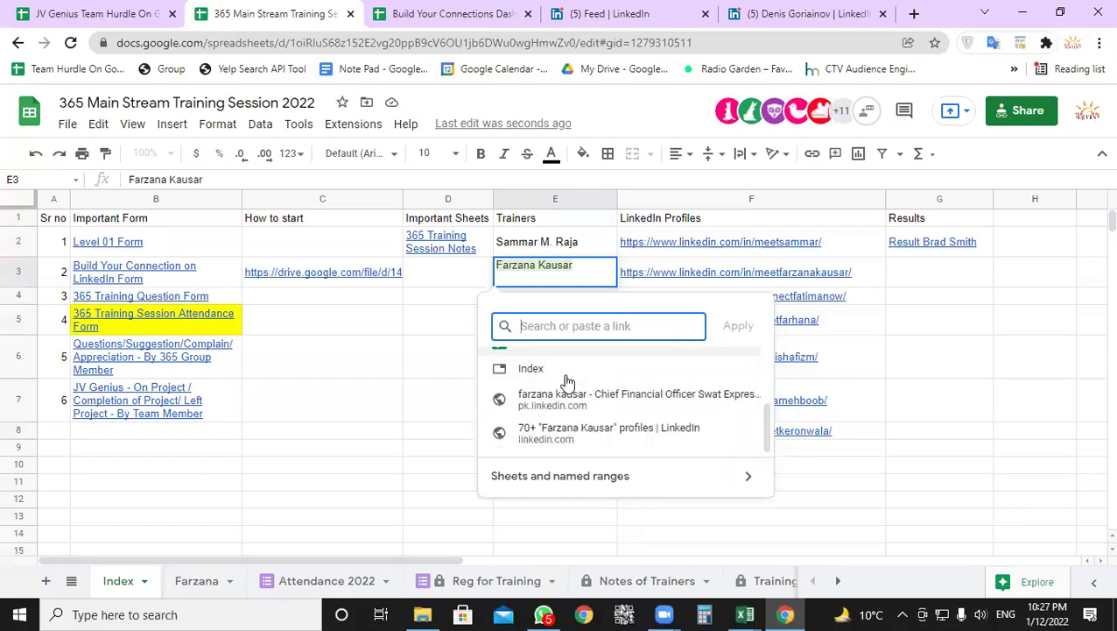
{"action": "left_click", "coordinate": [552, 477]}
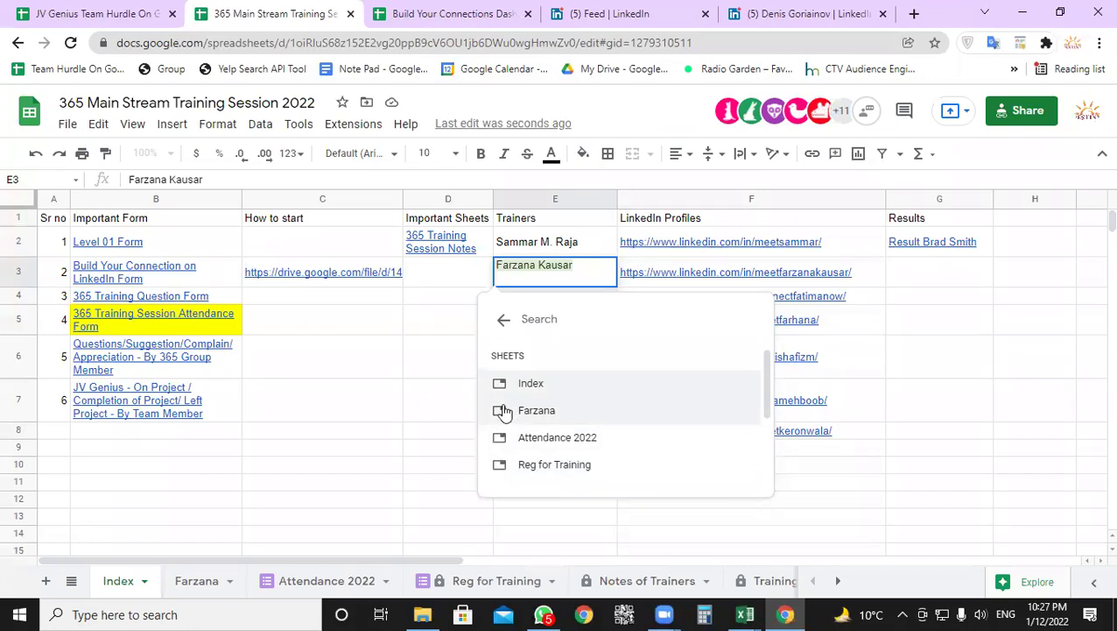
{"action": "left_click", "coordinate": [503, 321]}
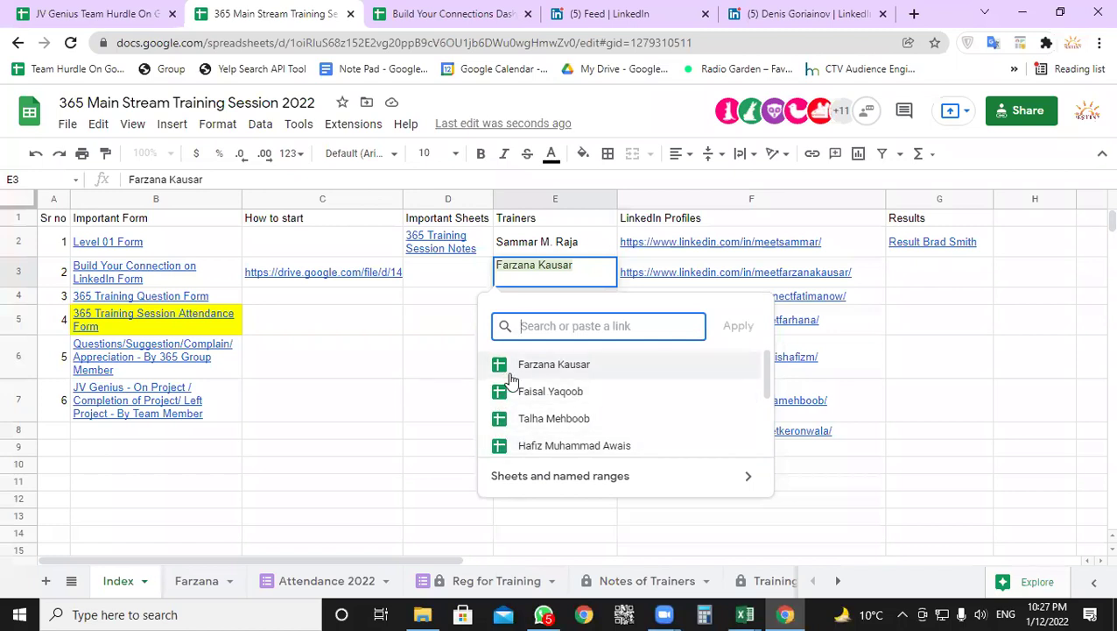
{"action": "scroll", "coordinate": [502, 381], "scroll_direction": "down", "scroll_amount": 3}
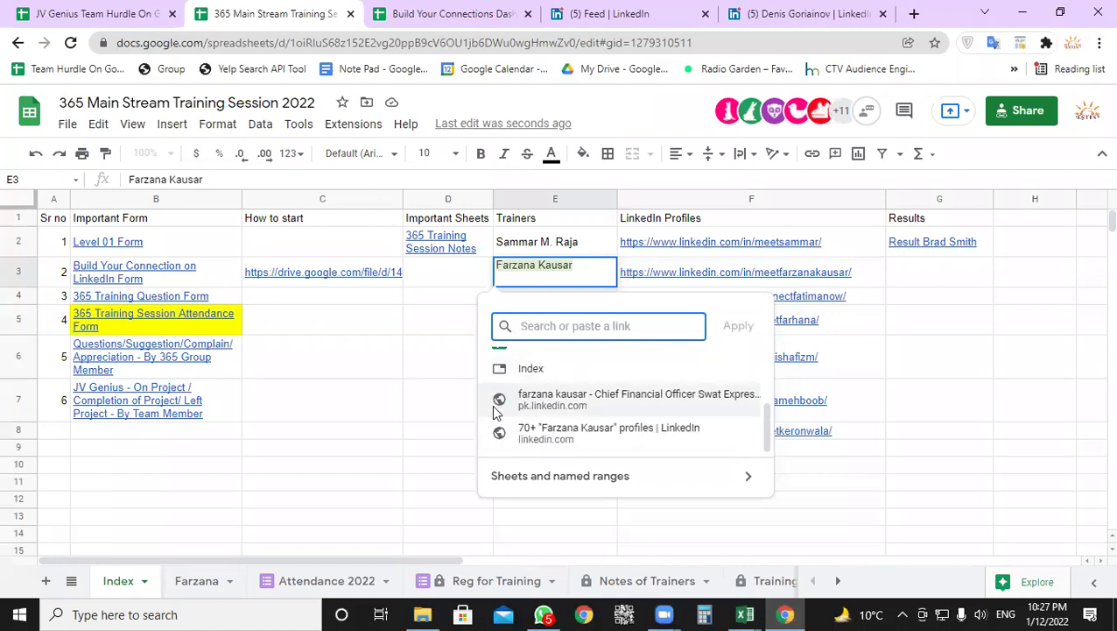
{"action": "left_click", "coordinate": [556, 478]}
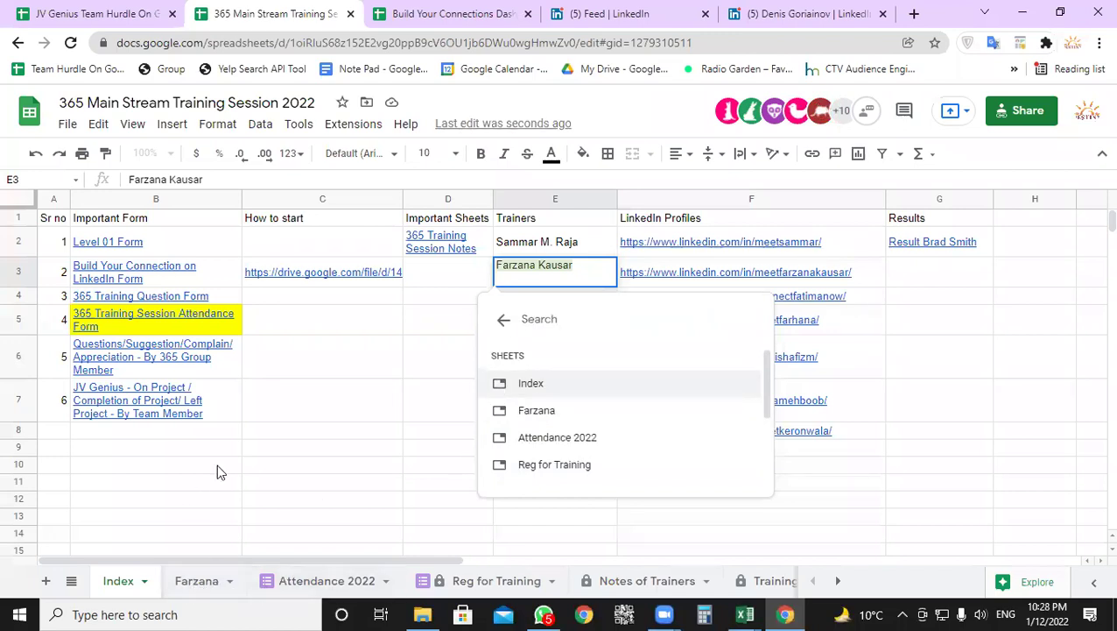
{"action": "left_click", "coordinate": [520, 412]}
{"action": "left_click", "coordinate": [443, 357]}
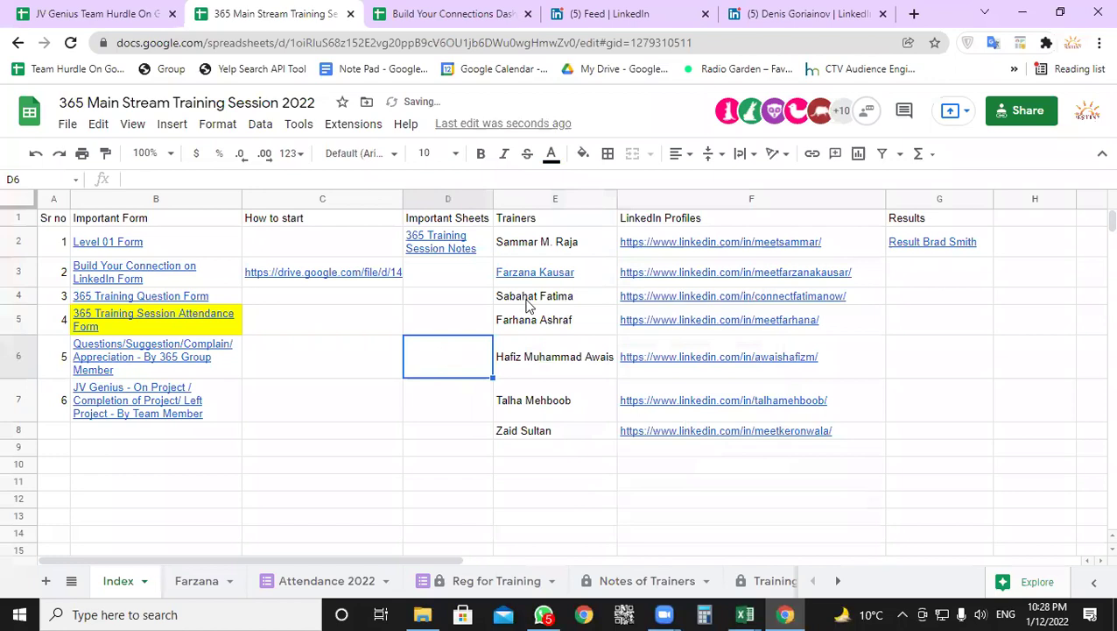
- Follow the internal link in E3 of the Index sheet to the trainer's own sheet
{"action": "left_click", "coordinate": [555, 280]}
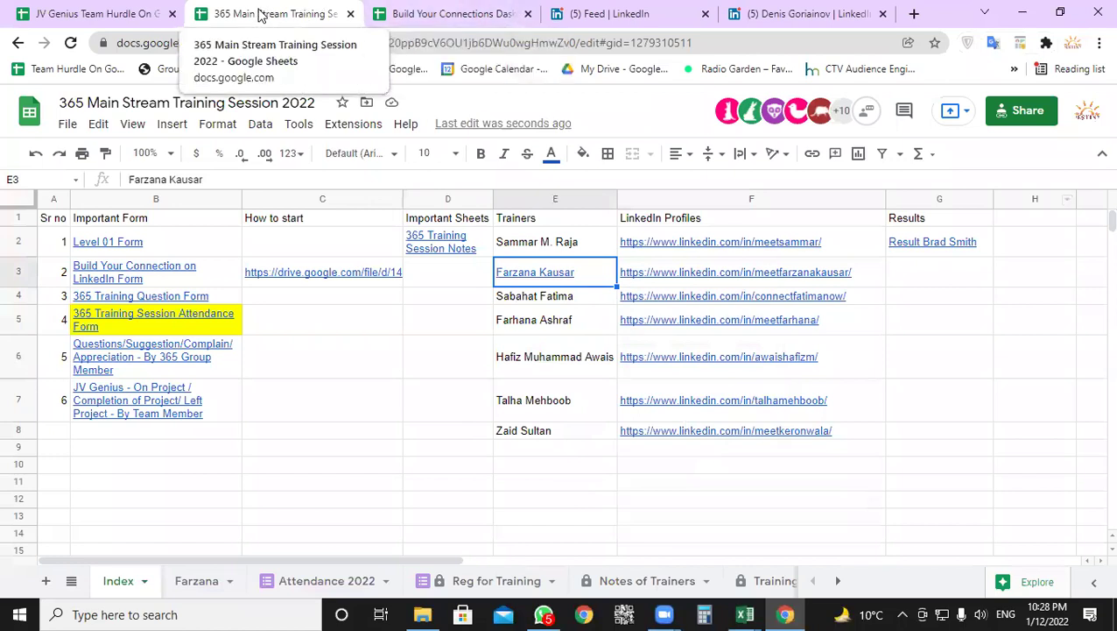
{"action": "mouse_move", "coordinate": [543, 274]}
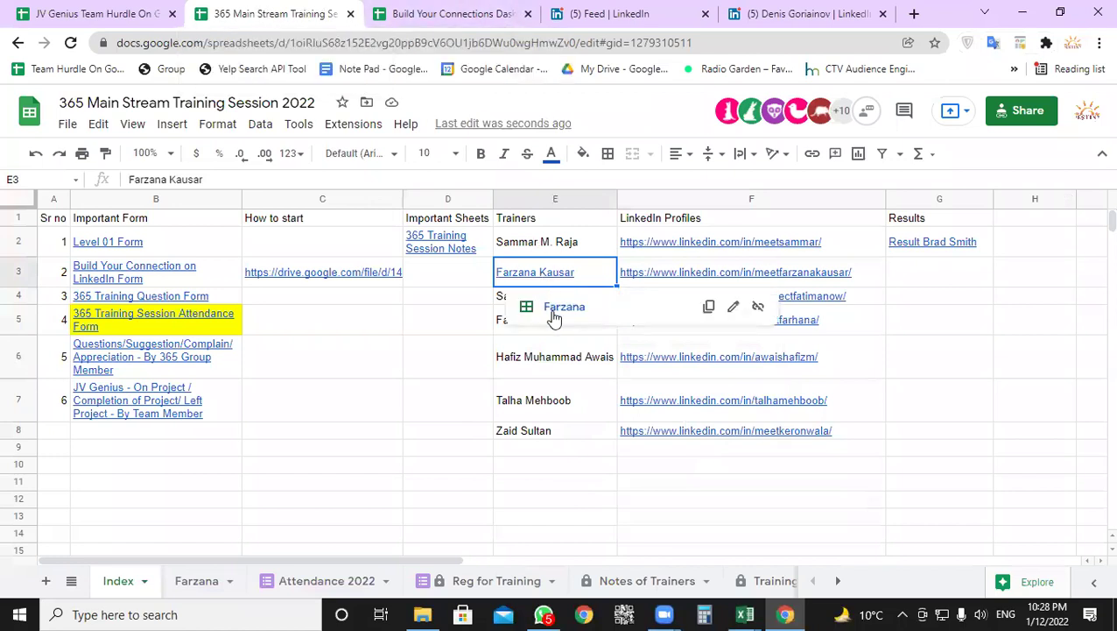
{"action": "left_click", "coordinate": [560, 309]}
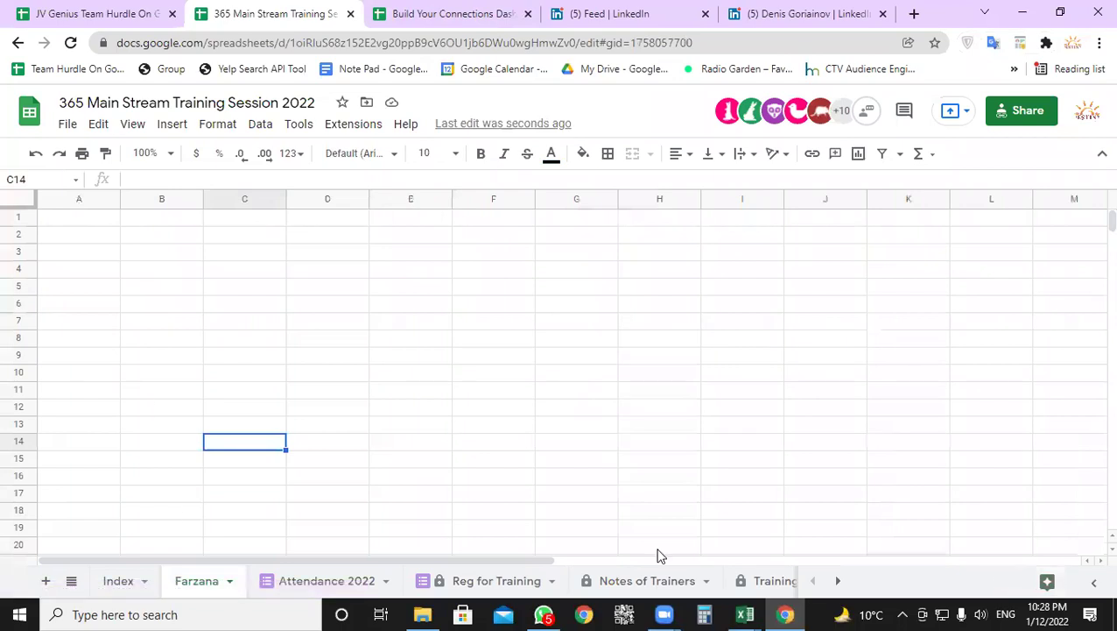
- Delete the trainer's own sheet next to the Index sheet from the workbook
{"action": "right_click", "coordinate": [200, 583]}
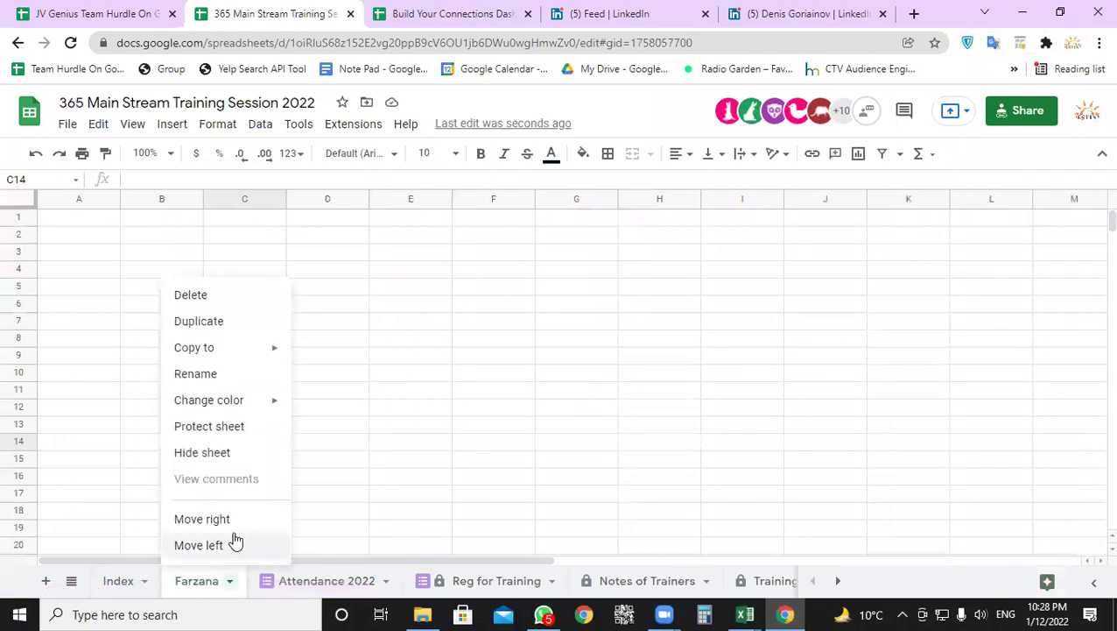
{"action": "mouse_move", "coordinate": [221, 355]}
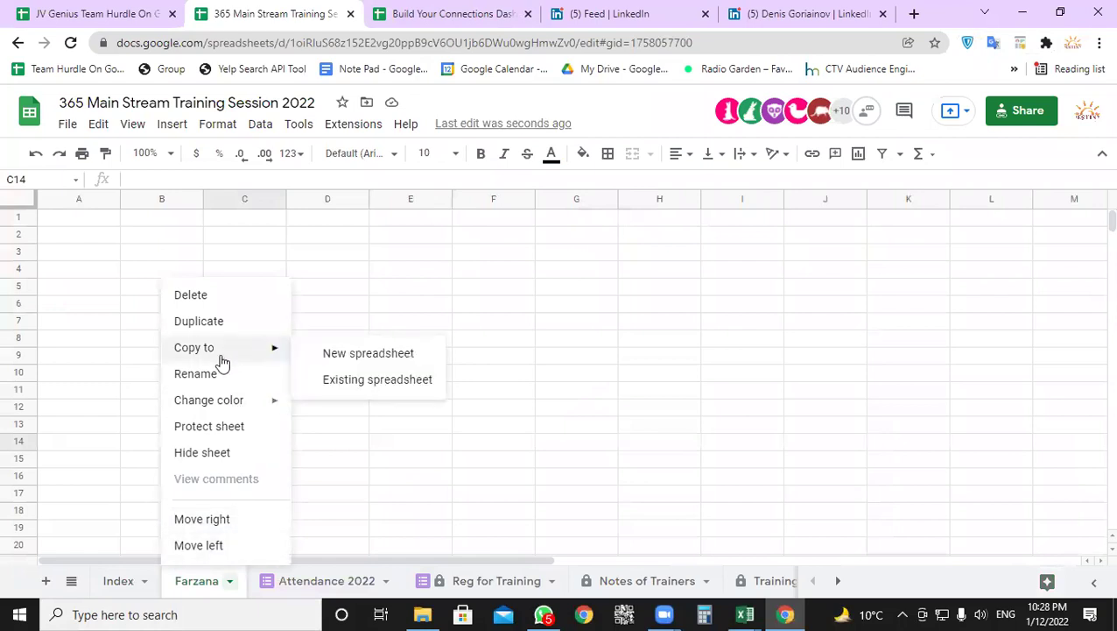
{"action": "left_click", "coordinate": [222, 298]}
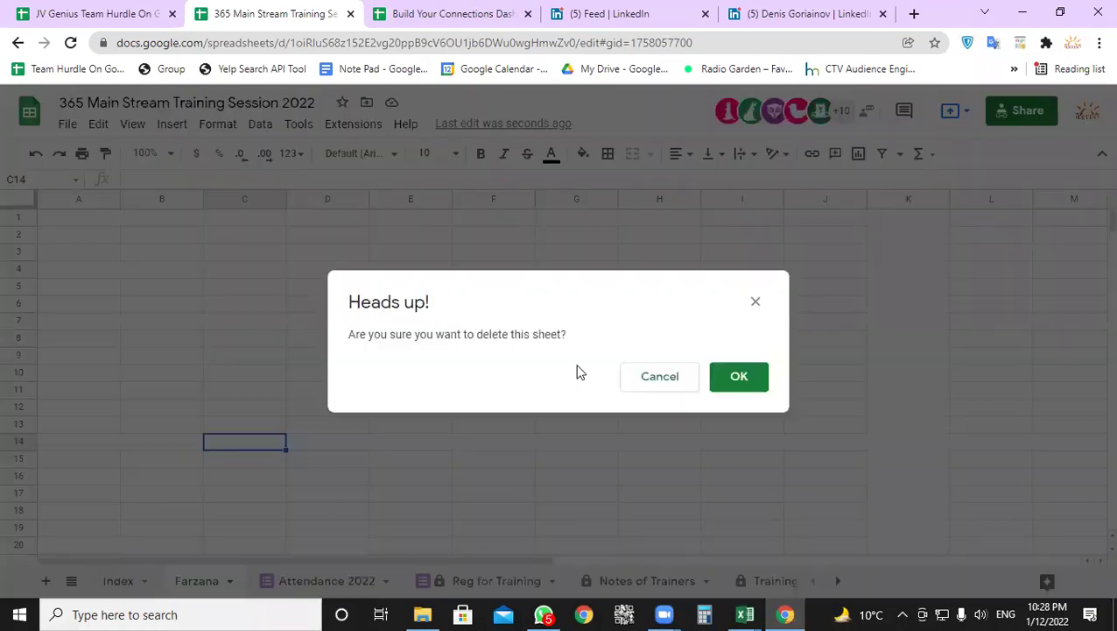
{"action": "left_click", "coordinate": [738, 375]}
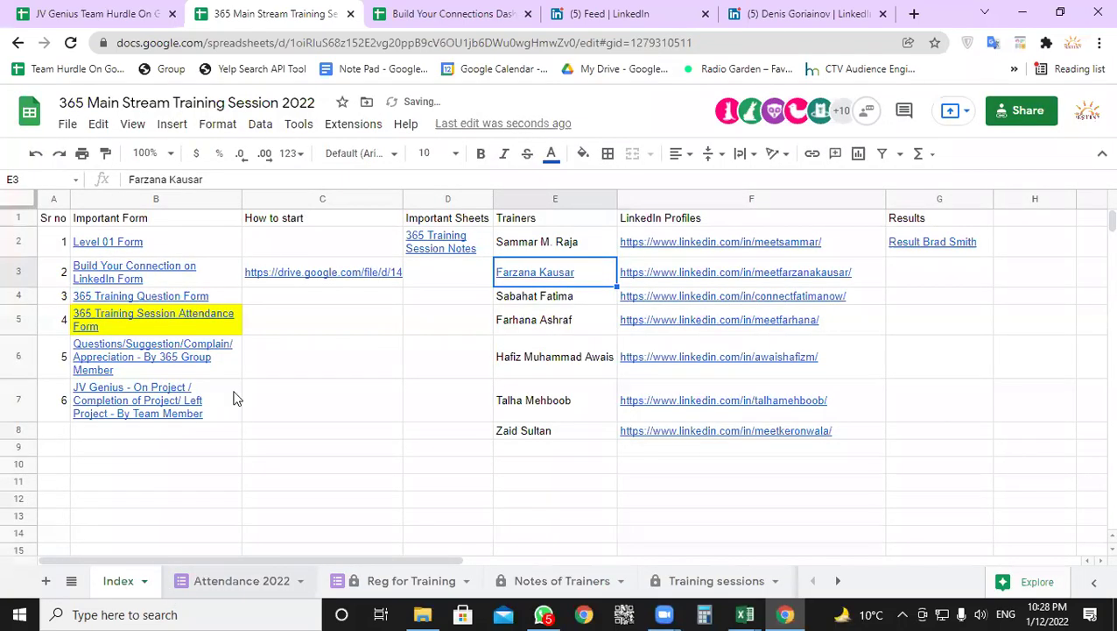
{"action": "left_click", "coordinate": [417, 389]}
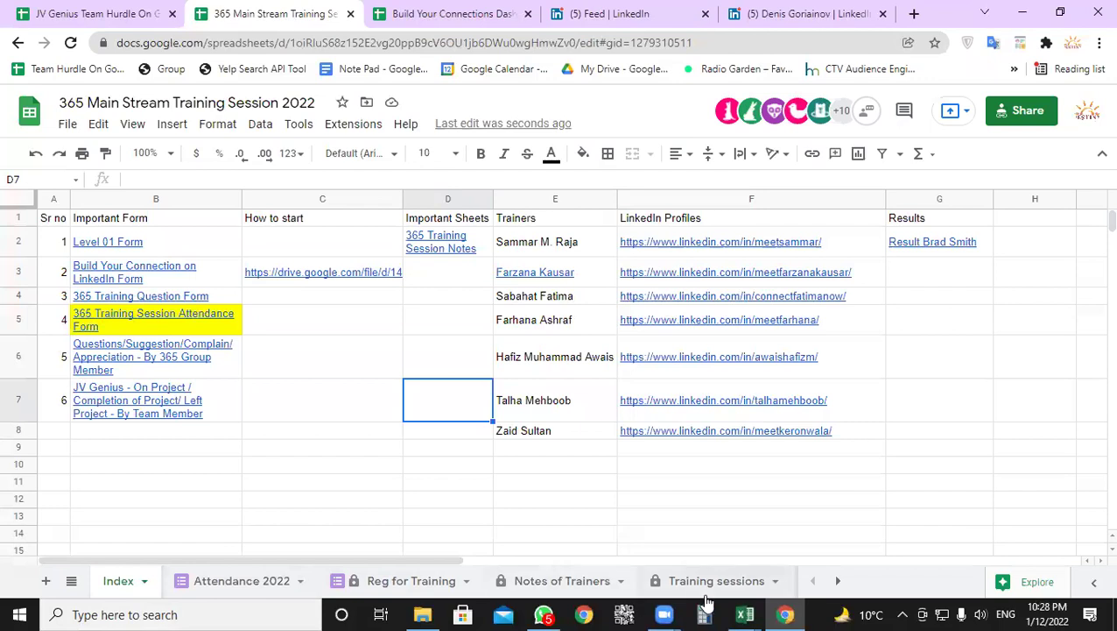
{"action": "left_click", "coordinate": [839, 580]}
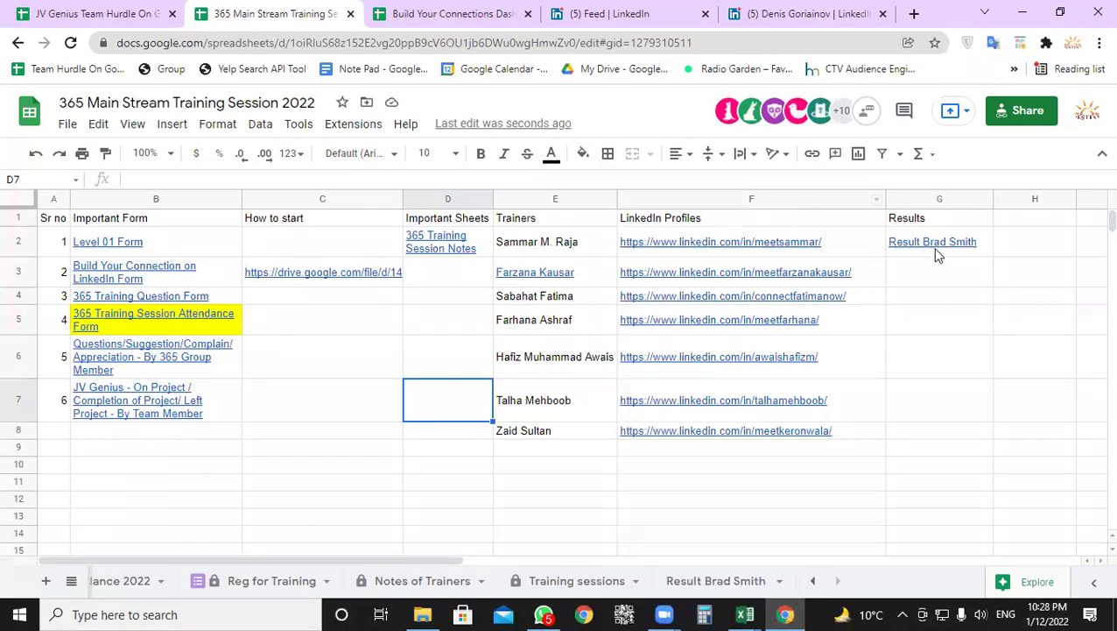
{"action": "mouse_move", "coordinate": [935, 252]}
{"action": "left_click", "coordinate": [811, 581]}
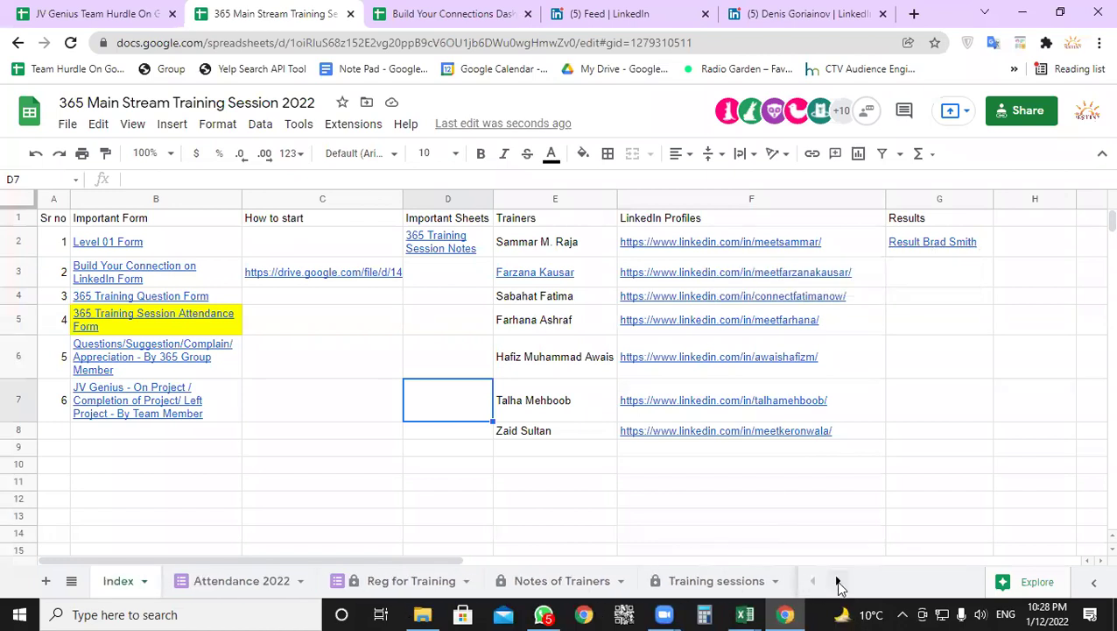
{"action": "left_click", "coordinate": [838, 582]}
{"action": "left_click", "coordinate": [814, 582]}
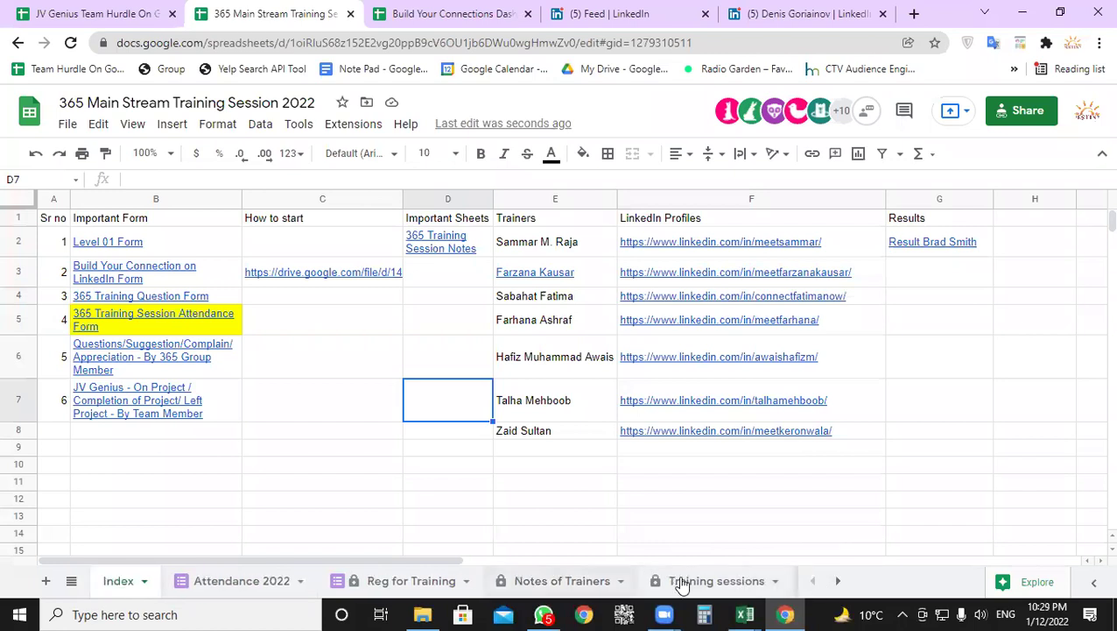
{"action": "left_click", "coordinate": [71, 581]}
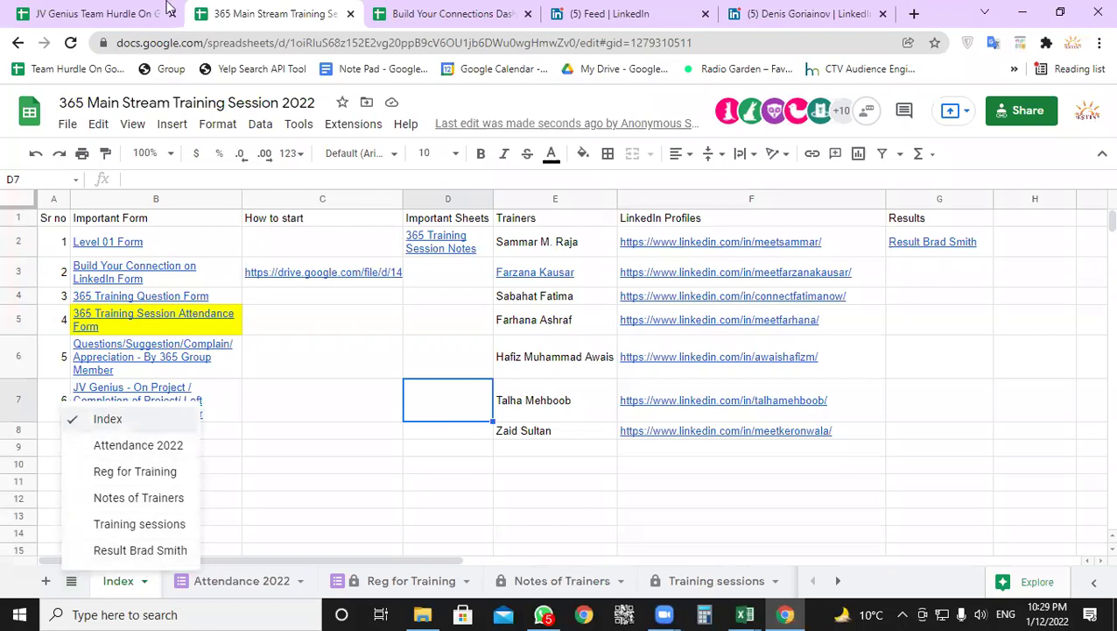
- Switch to the JV Genius Team Hurdle On Going Projects spreadsheet and follow the Index link in cell A1
{"action": "left_click", "coordinate": [123, 10]}
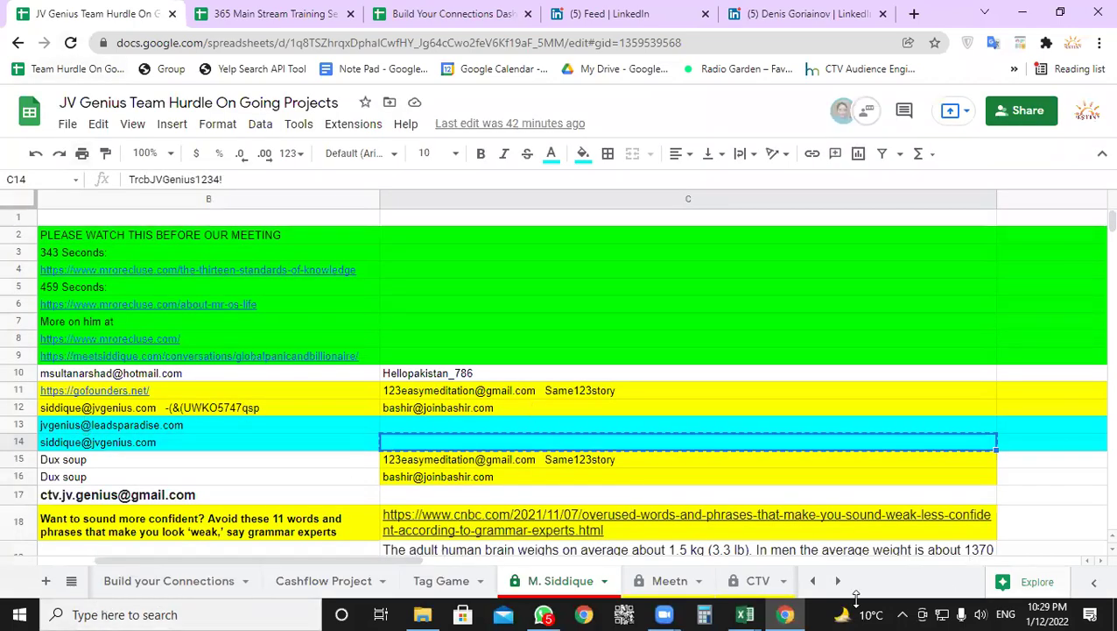
{"action": "left_click", "coordinate": [814, 582]}
{"action": "left_click", "coordinate": [814, 581]}
{"action": "left_click", "coordinate": [813, 582]}
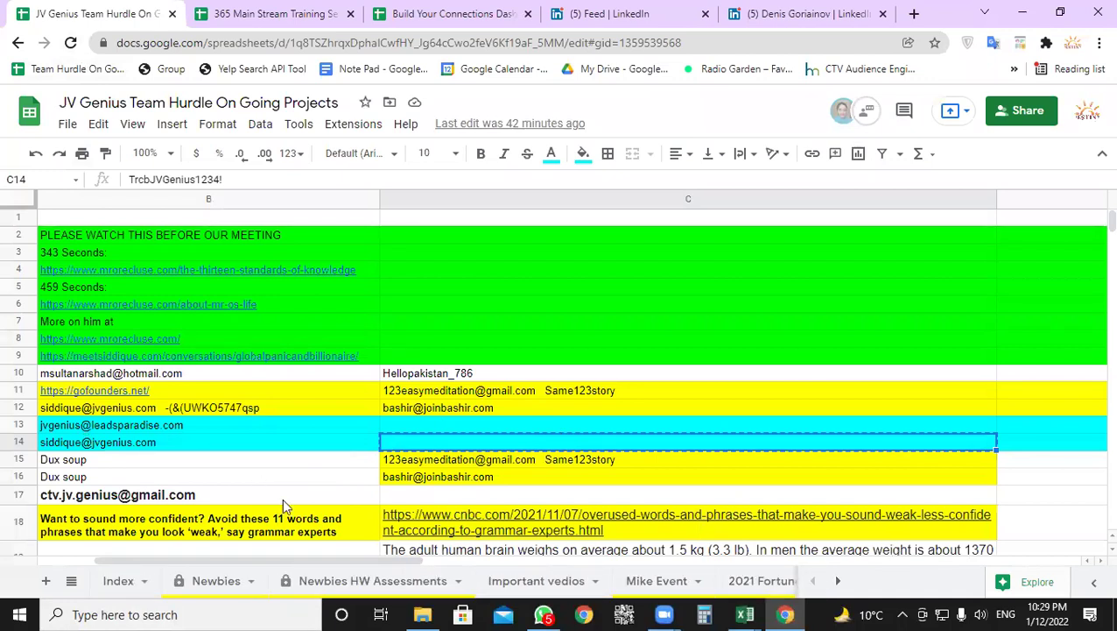
{"action": "left_click_drag", "start_coordinate": [348, 555], "coordinate": [289, 557]}
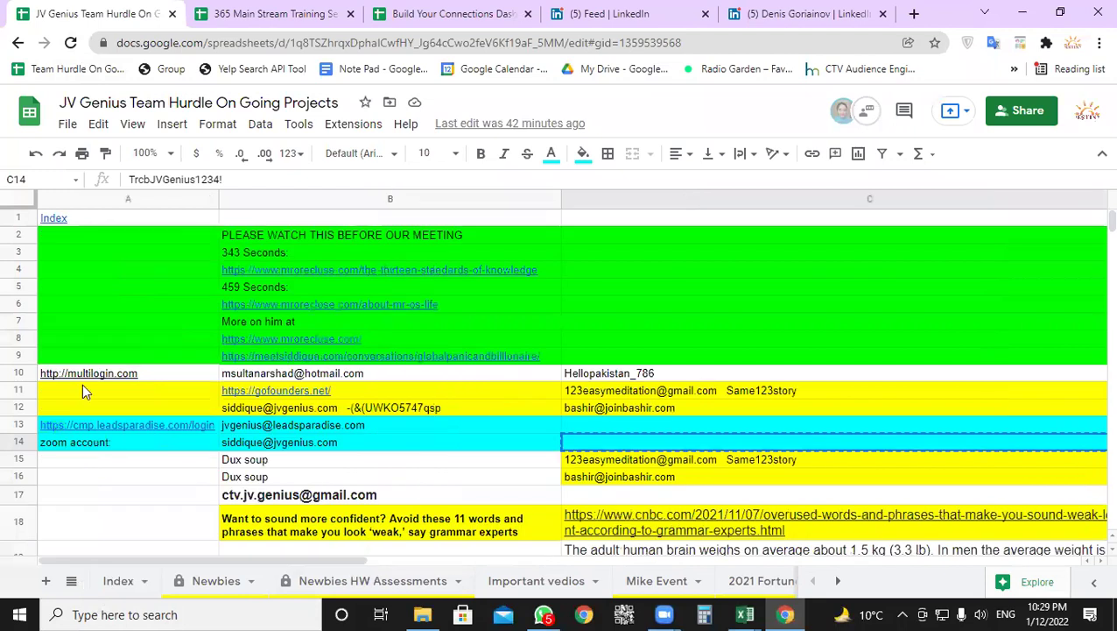
{"action": "left_click", "coordinate": [50, 218]}
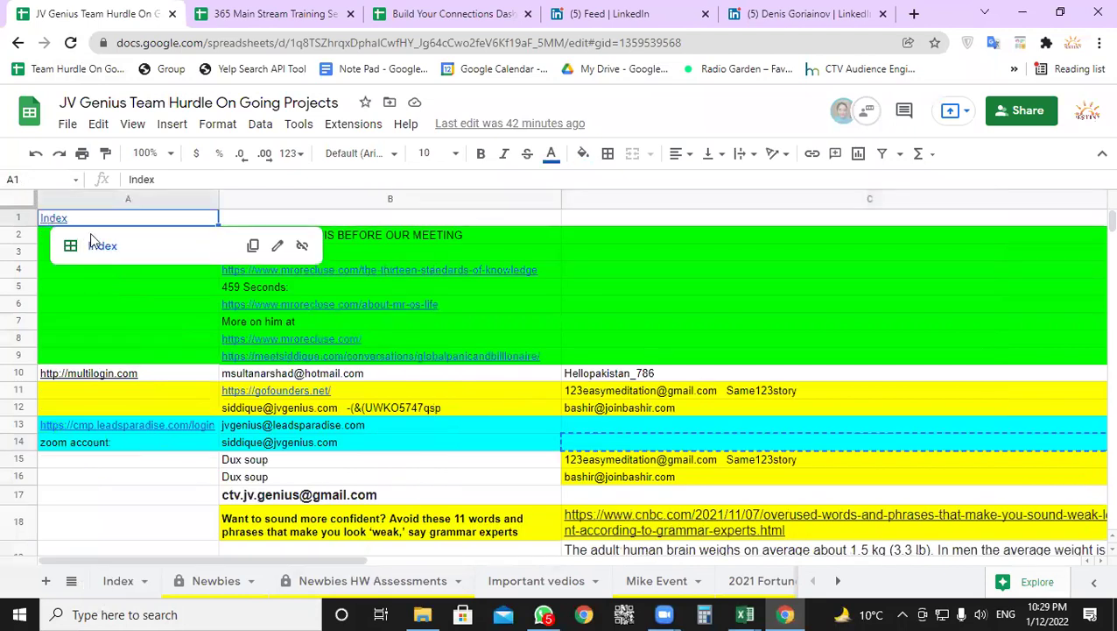
{"action": "left_click", "coordinate": [104, 248]}
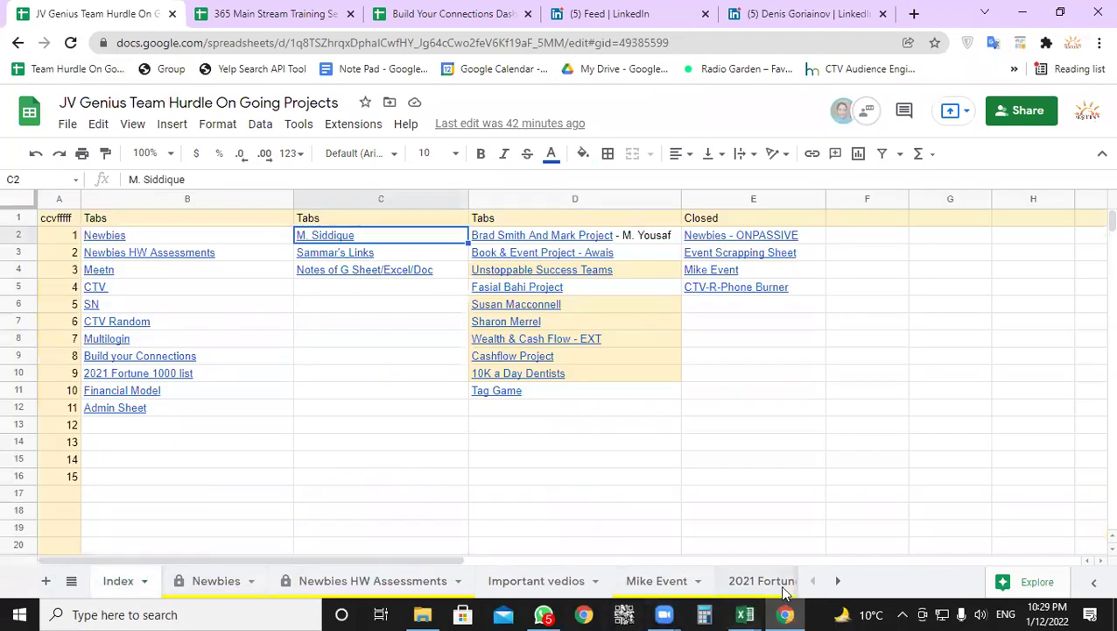
- Examine all the sheets of the workbook, through the tabs and the complete sheet list
{"action": "left_click", "coordinate": [837, 581]}
{"action": "left_click", "coordinate": [838, 581]}
{"action": "left_click", "coordinate": [837, 581]}
{"action": "left_click", "coordinate": [837, 580]}
{"action": "left_click", "coordinate": [837, 580]}
{"action": "left_click", "coordinate": [837, 581]}
{"action": "left_click", "coordinate": [837, 582]}
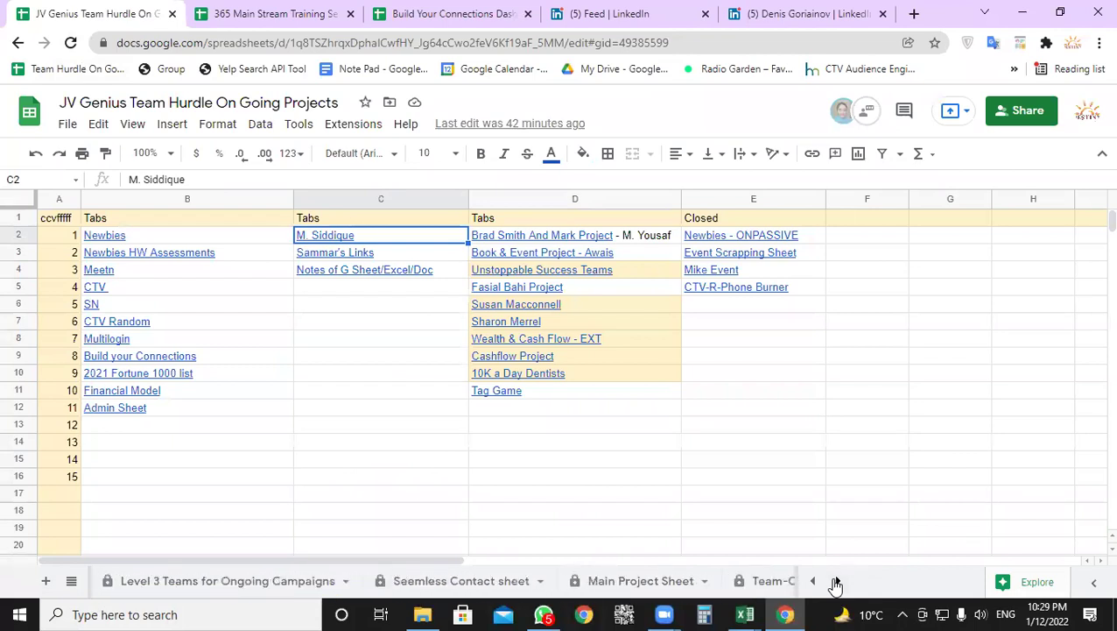
{"action": "left_click", "coordinate": [837, 582]}
{"action": "left_click", "coordinate": [837, 582]}
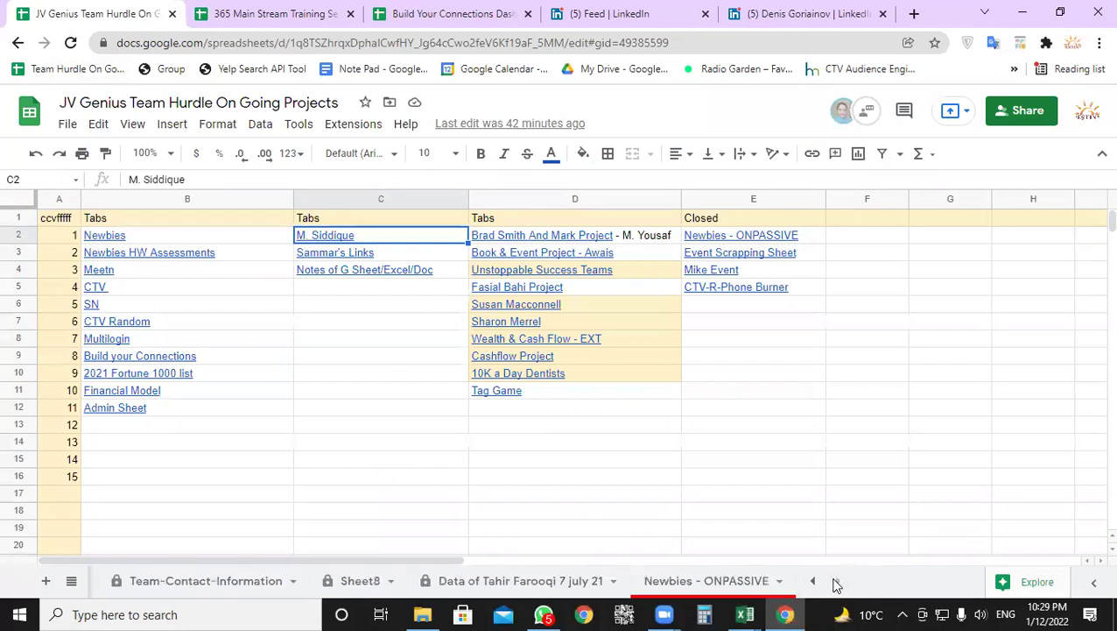
{"action": "left_click", "coordinate": [813, 581]}
{"action": "left_click", "coordinate": [813, 581]}
{"action": "left_click", "coordinate": [72, 581]}
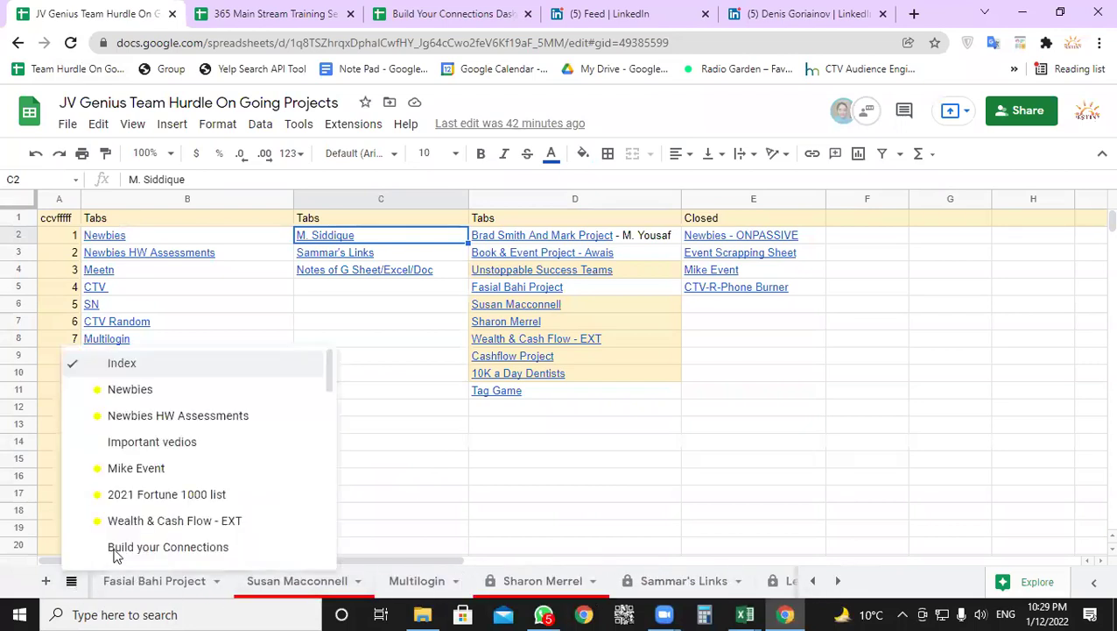
{"action": "scroll", "coordinate": [274, 379], "scroll_direction": "down", "scroll_amount": 6}
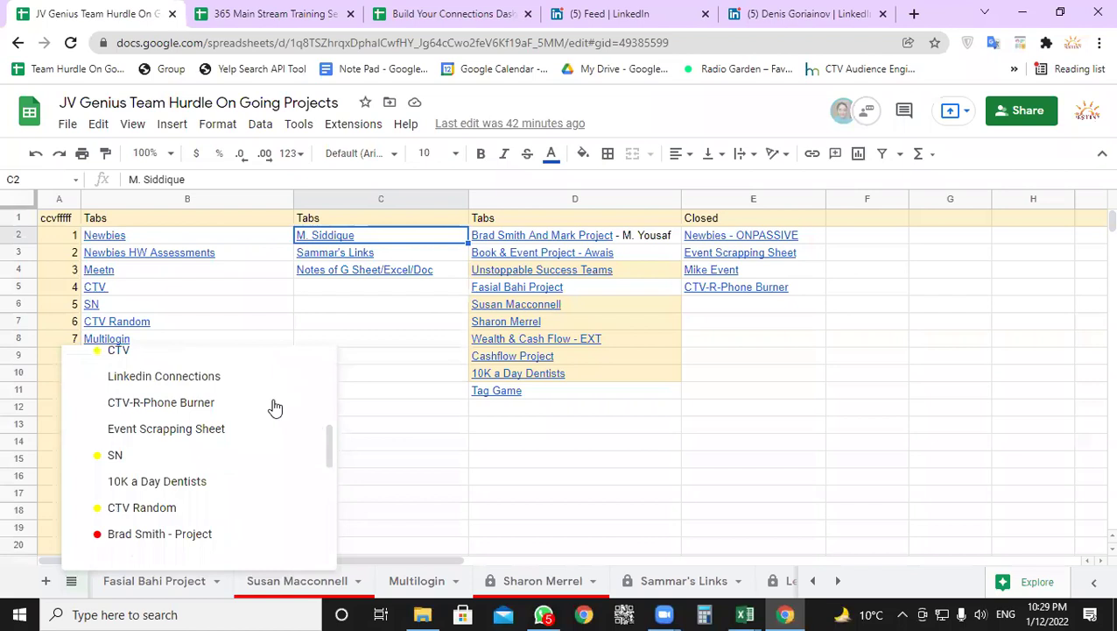
{"action": "scroll", "coordinate": [274, 432], "scroll_direction": "down", "scroll_amount": 6}
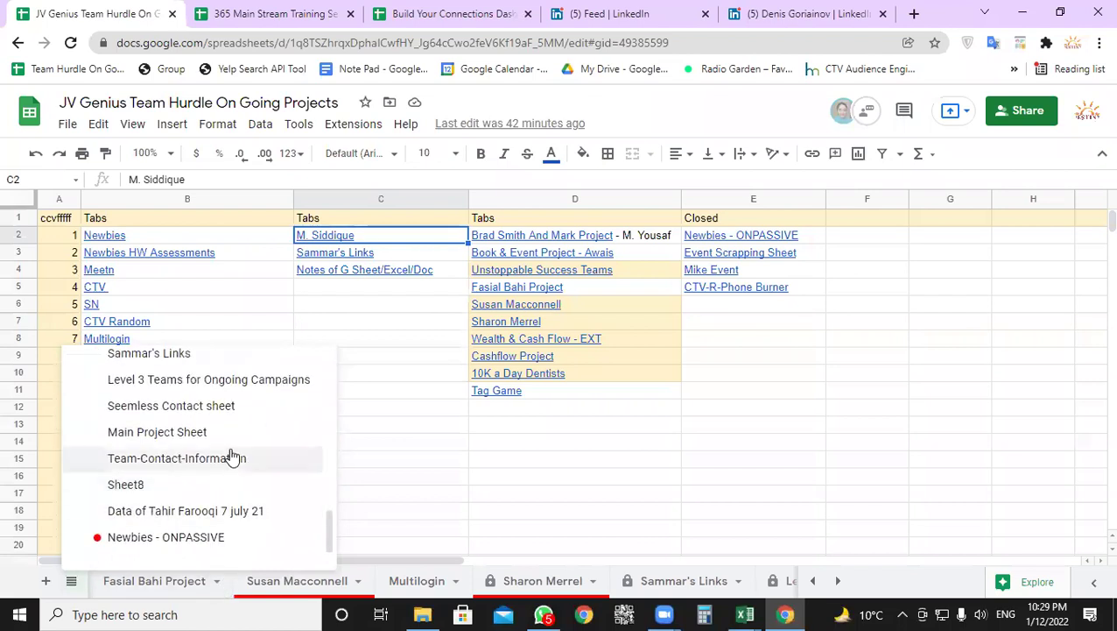
{"action": "left_click", "coordinate": [477, 496]}
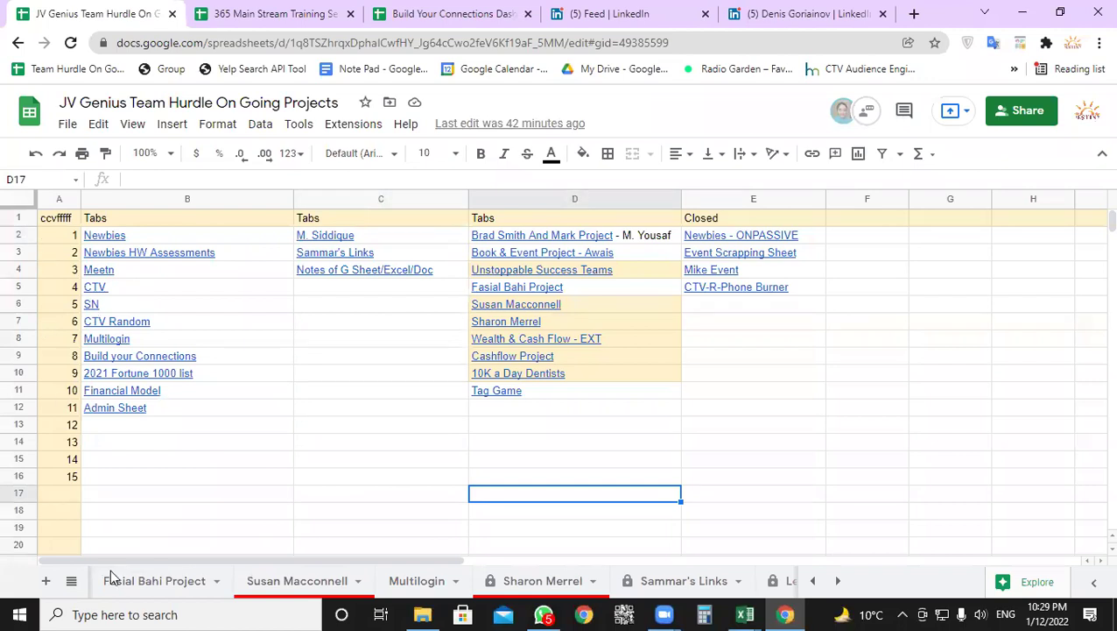
- Clear the stray text in A1 of the Index sheet and follow the Newbies link in B2
{"action": "left_click", "coordinate": [59, 221]}
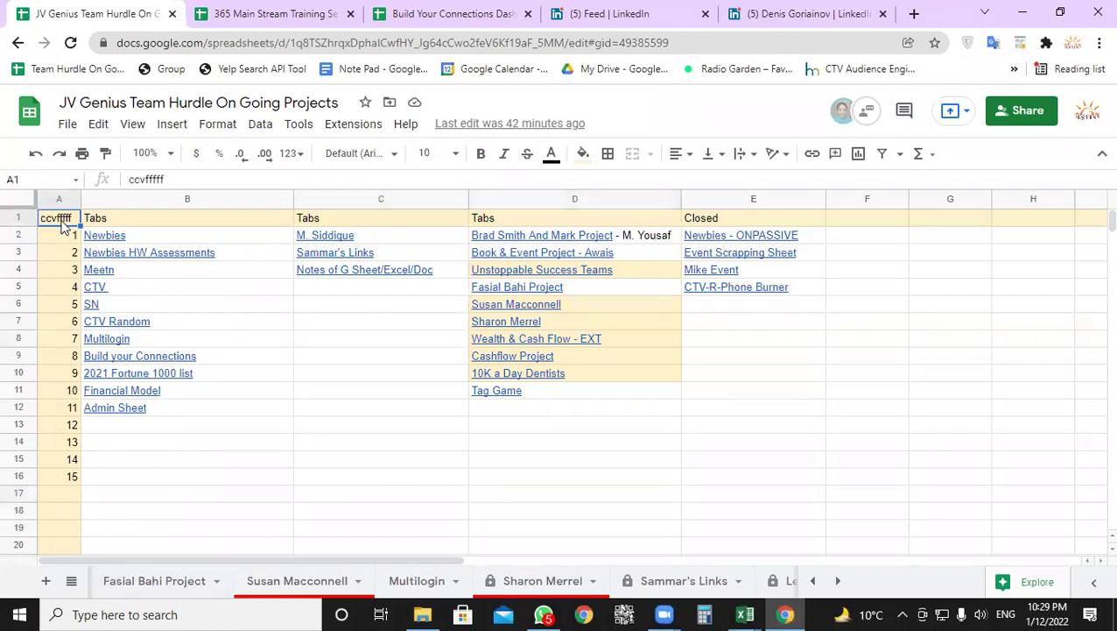
{"action": "key", "text": "Delete"}
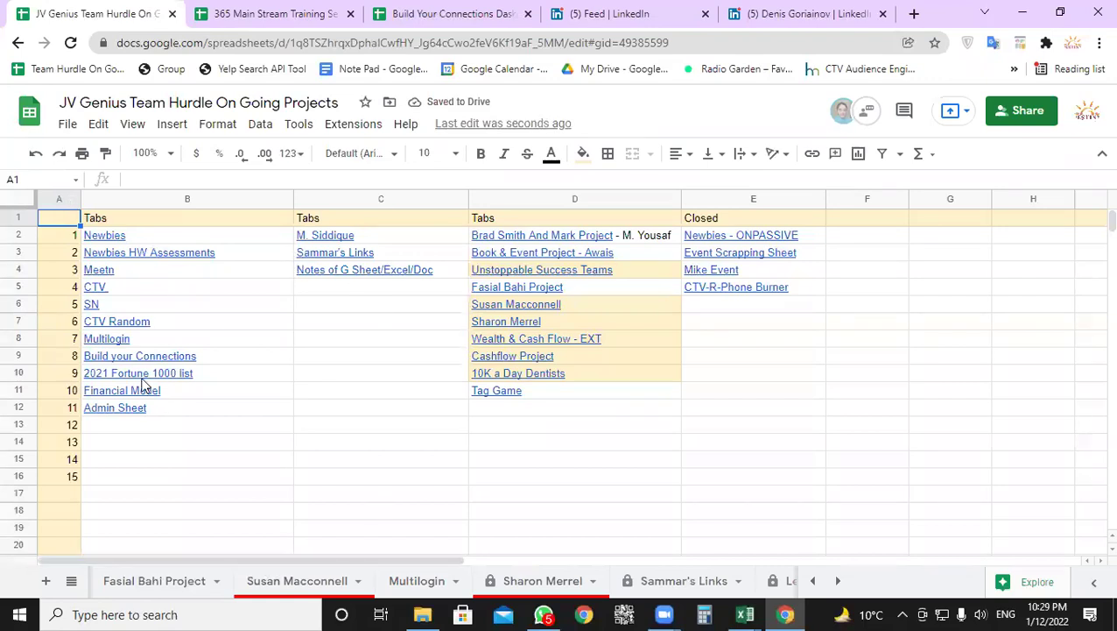
{"action": "left_click", "coordinate": [107, 238]}
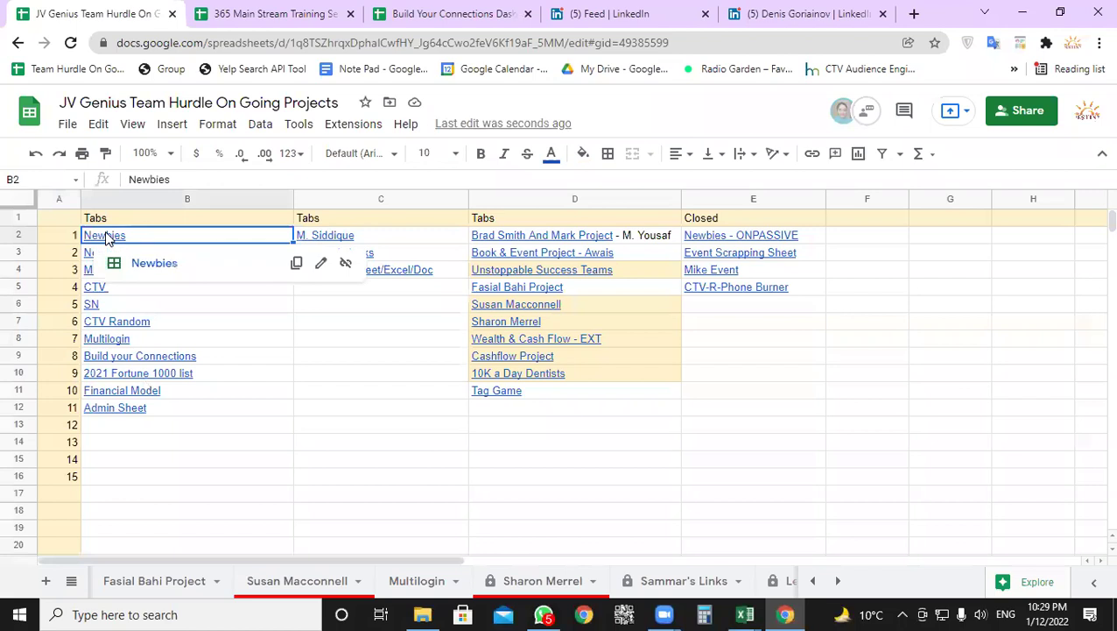
{"action": "left_click", "coordinate": [145, 267]}
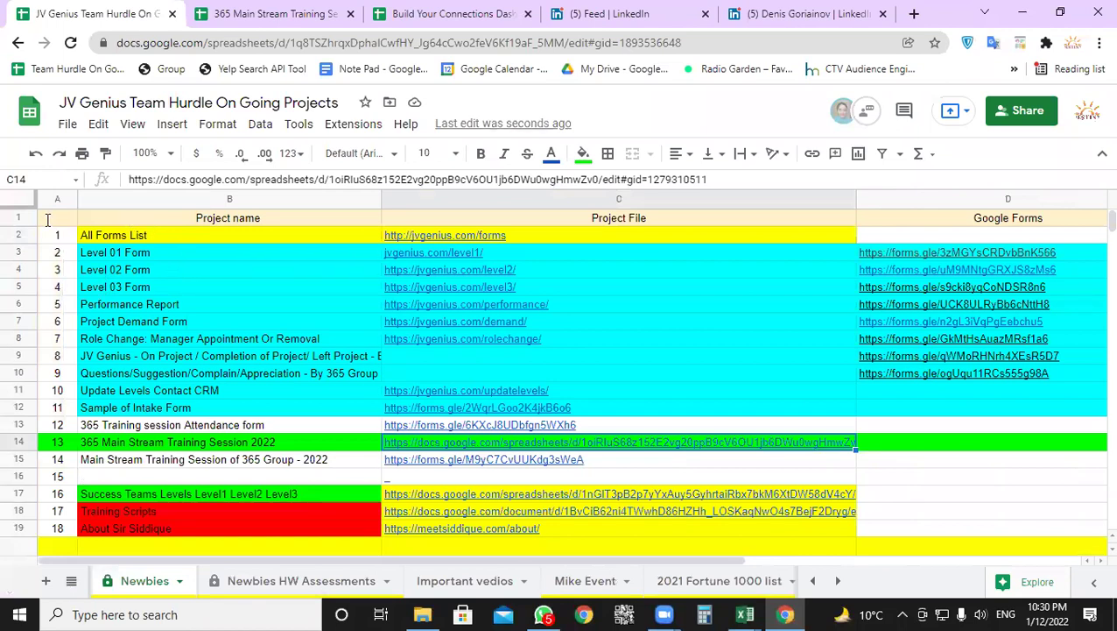
- Insert a link to the Index sheet in A1 of the Newbies sheet and follow it
{"action": "left_click", "coordinate": [56, 214]}
{"action": "right_click", "coordinate": [56, 215]}
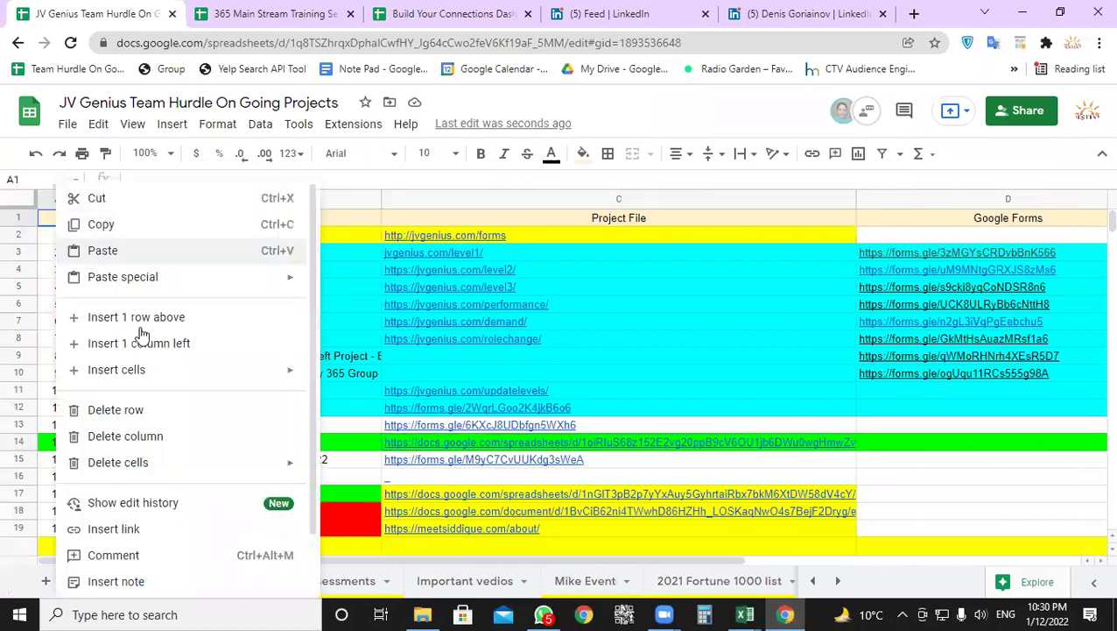
{"action": "left_click", "coordinate": [171, 529]}
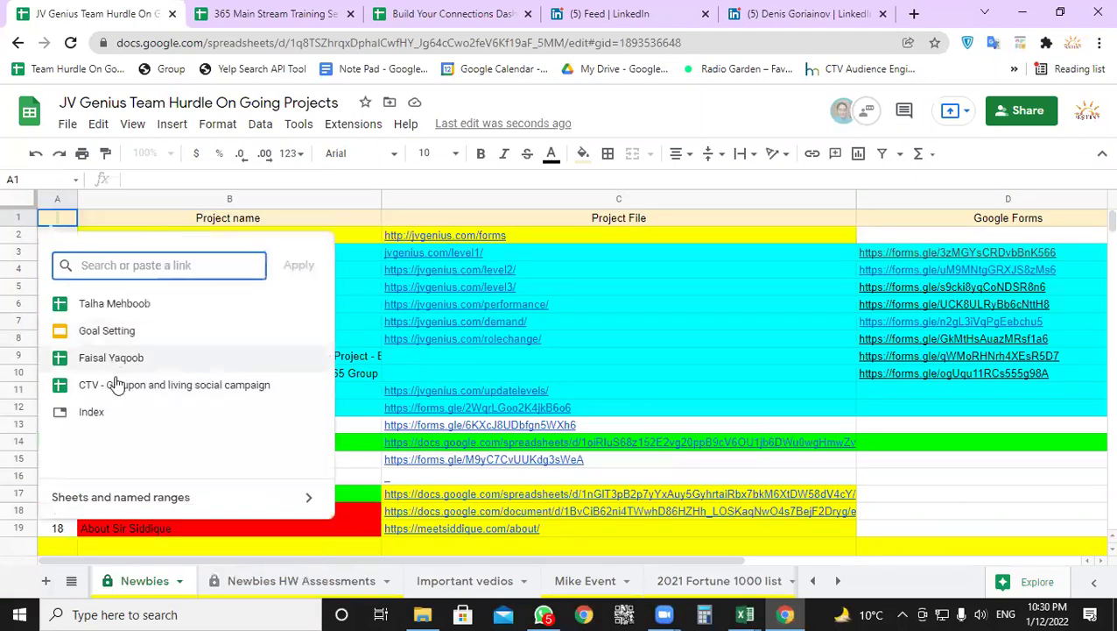
{"action": "left_click", "coordinate": [96, 412]}
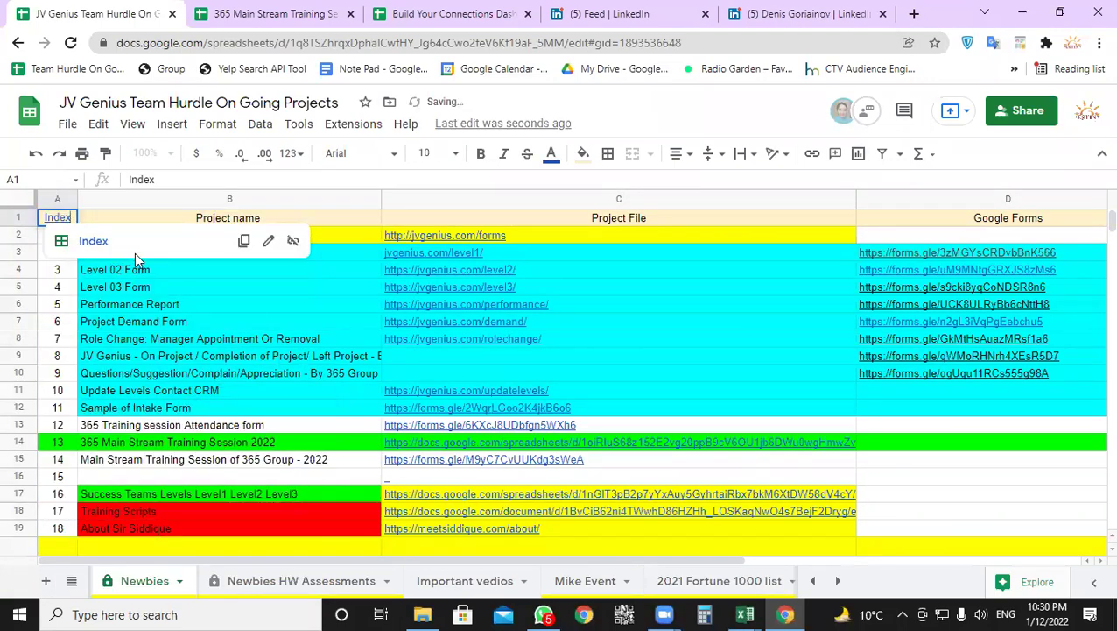
{"action": "left_click", "coordinate": [93, 241]}
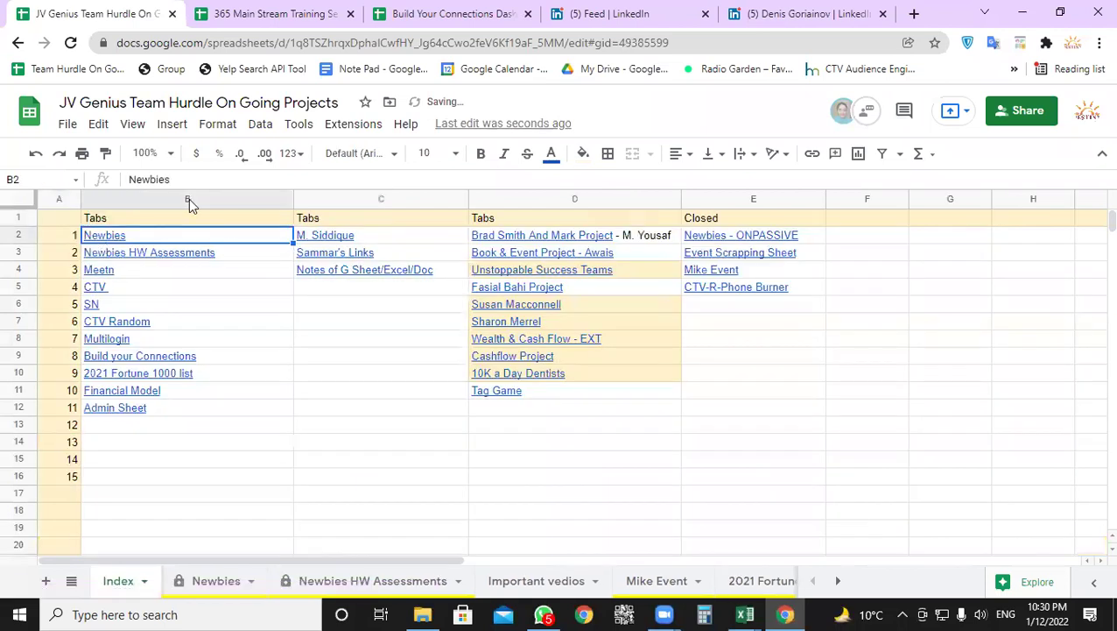
- Follow the 10K a Day Dentists link in D10 of the Index sheet
{"action": "mouse_move", "coordinate": [175, 256]}
{"action": "mouse_move", "coordinate": [556, 377]}
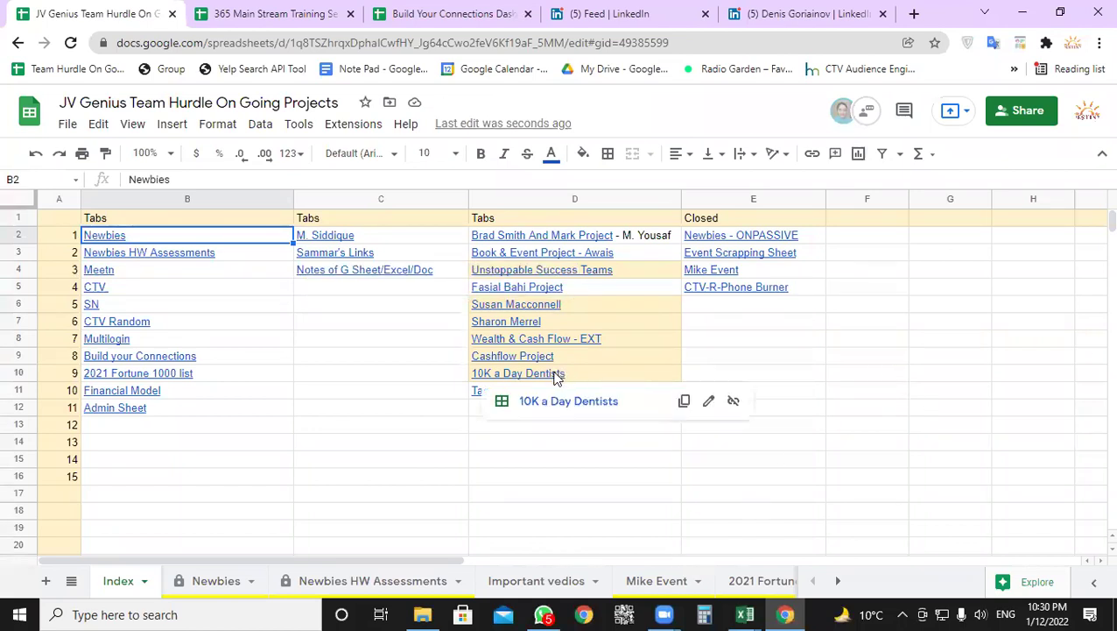
{"action": "left_click", "coordinate": [558, 402]}
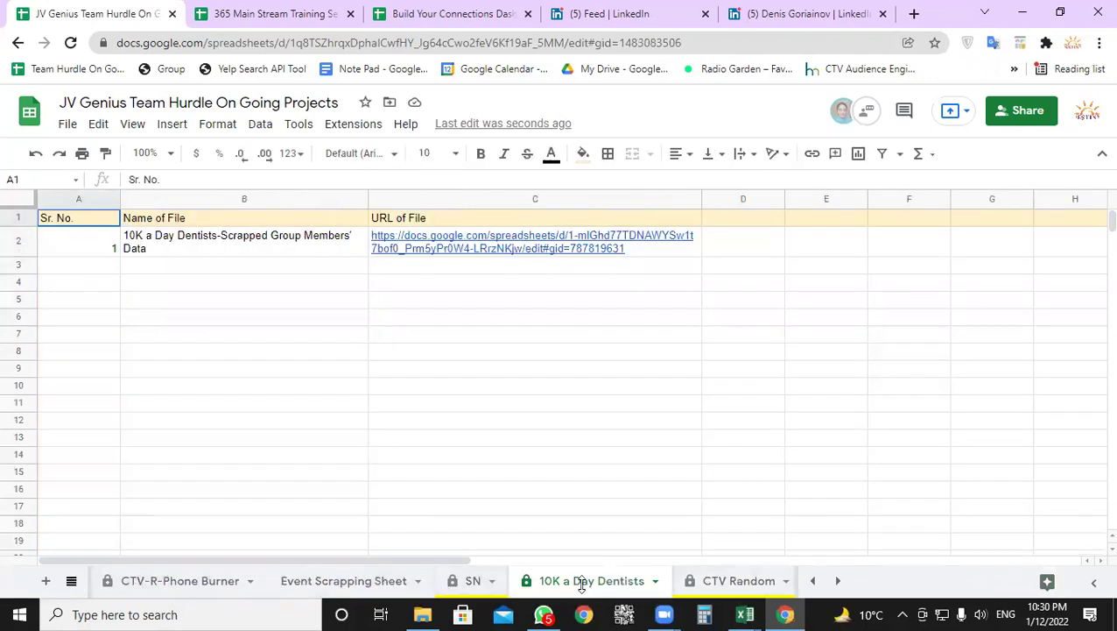
- Open the Seemless Contact sheet and browse to the last sheet tabs
{"action": "left_click", "coordinate": [838, 583]}
{"action": "left_click", "coordinate": [838, 582]}
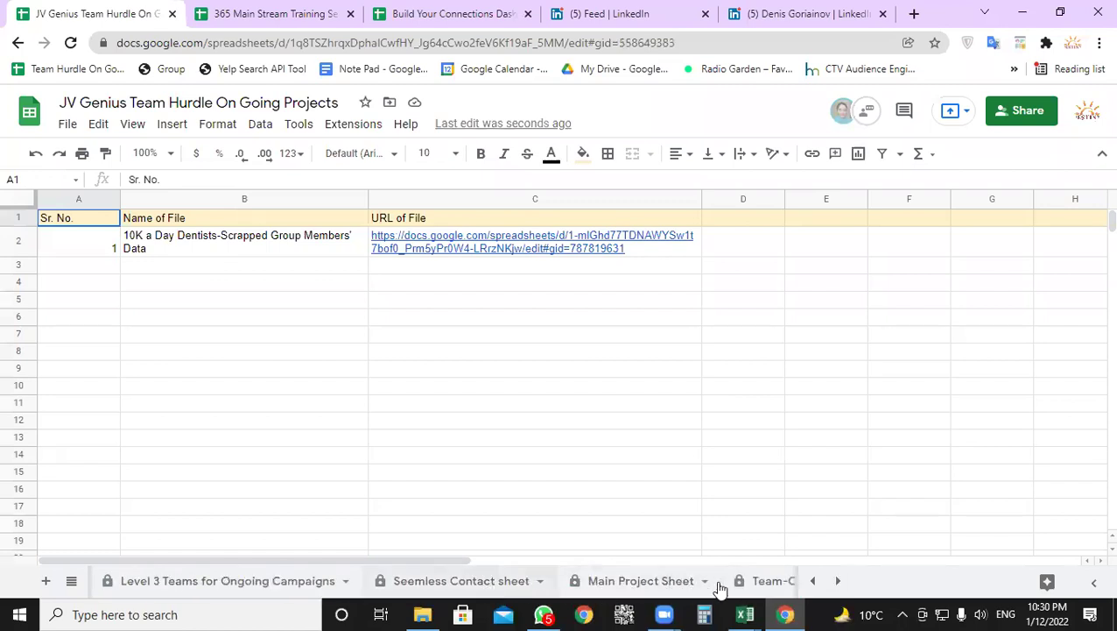
{"action": "left_click", "coordinate": [838, 583]}
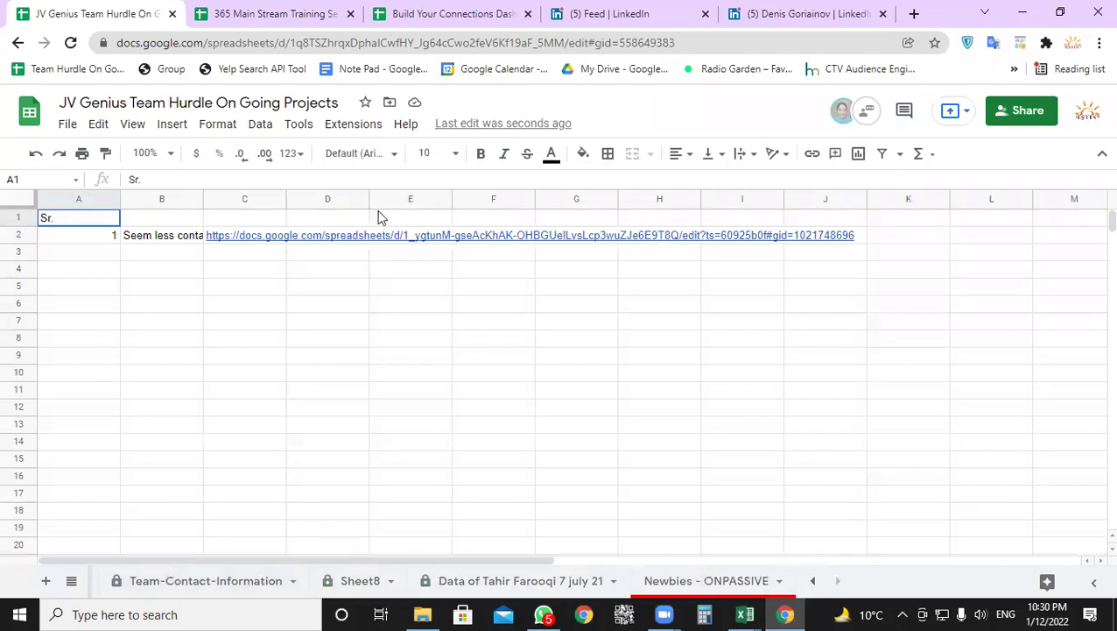
- Replace the A1 text on the Newbies - ONPASSIVE sheet with a link to the Index sheet and follow it
{"action": "left_click", "coordinate": [92, 287]}
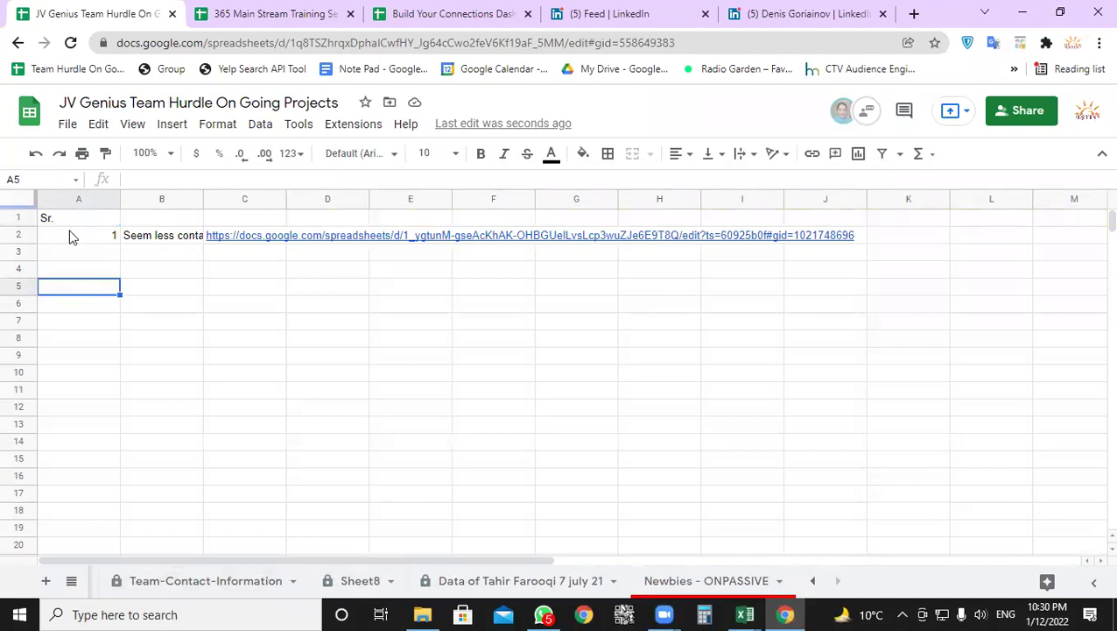
{"action": "key", "text": "ctrl+Home"}
{"action": "key", "text": "Delete"}
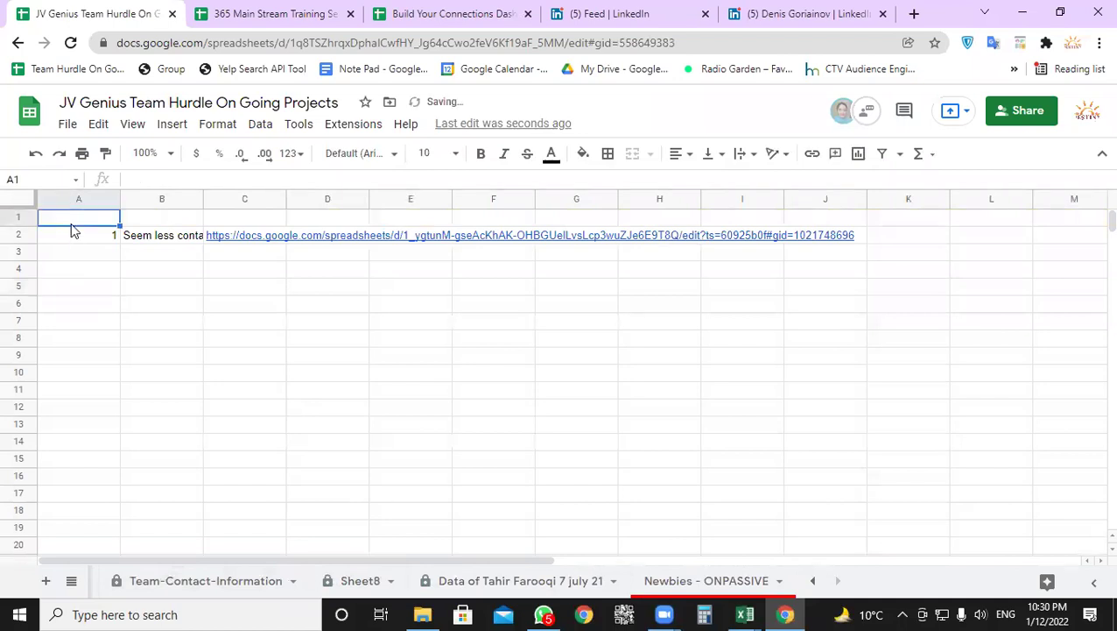
{"action": "right_click", "coordinate": [73, 230]}
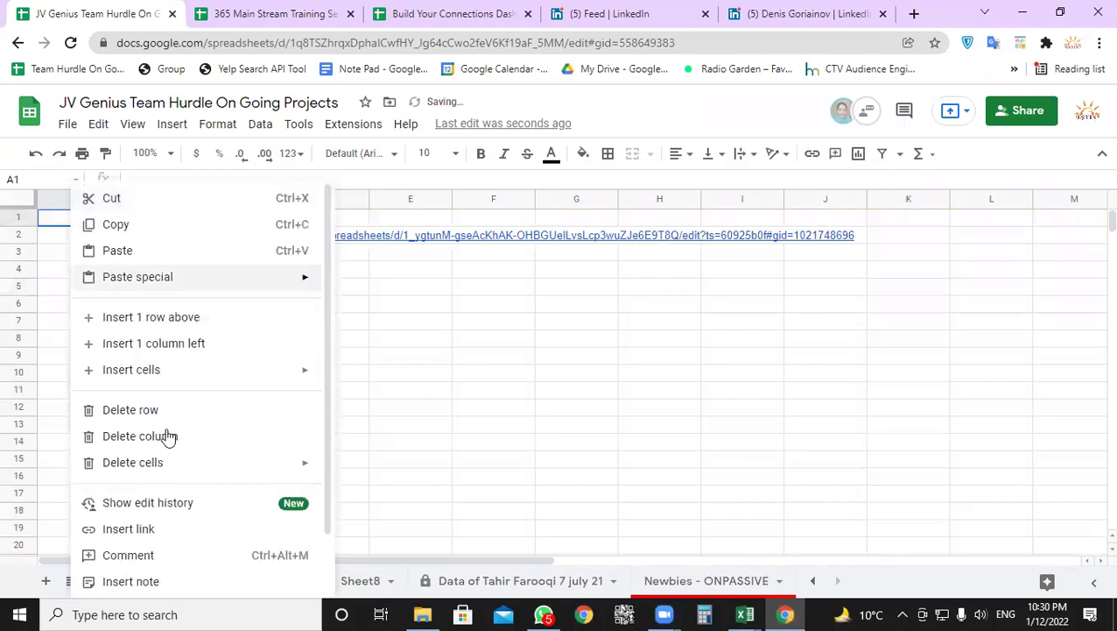
{"action": "left_click", "coordinate": [167, 530]}
{"action": "left_click", "coordinate": [131, 340]}
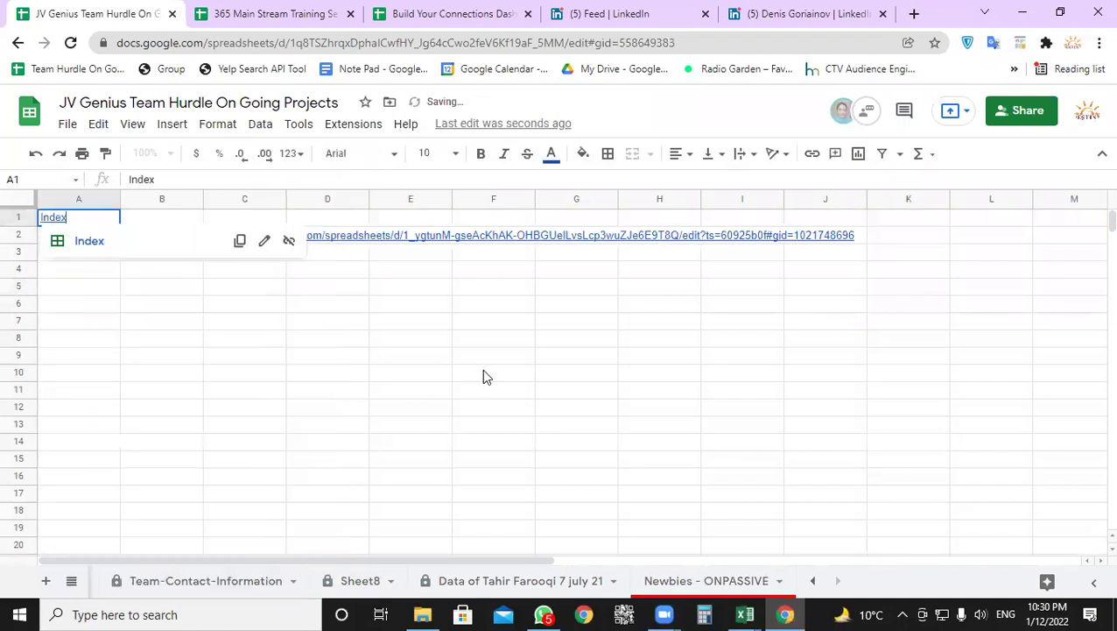
{"action": "left_click", "coordinate": [484, 374]}
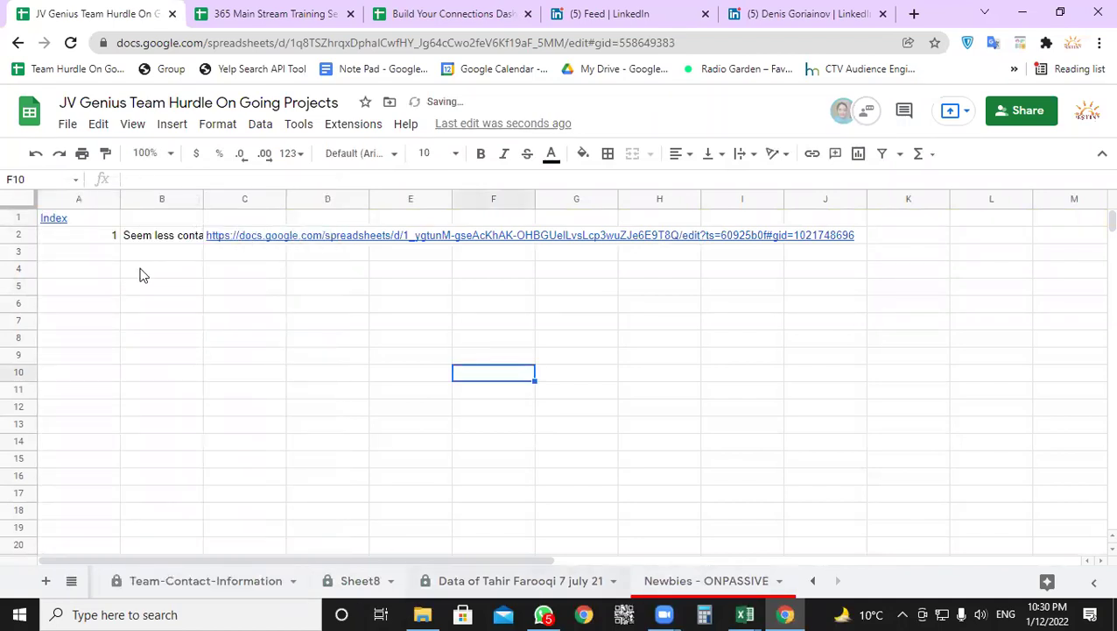
{"action": "left_click", "coordinate": [47, 222]}
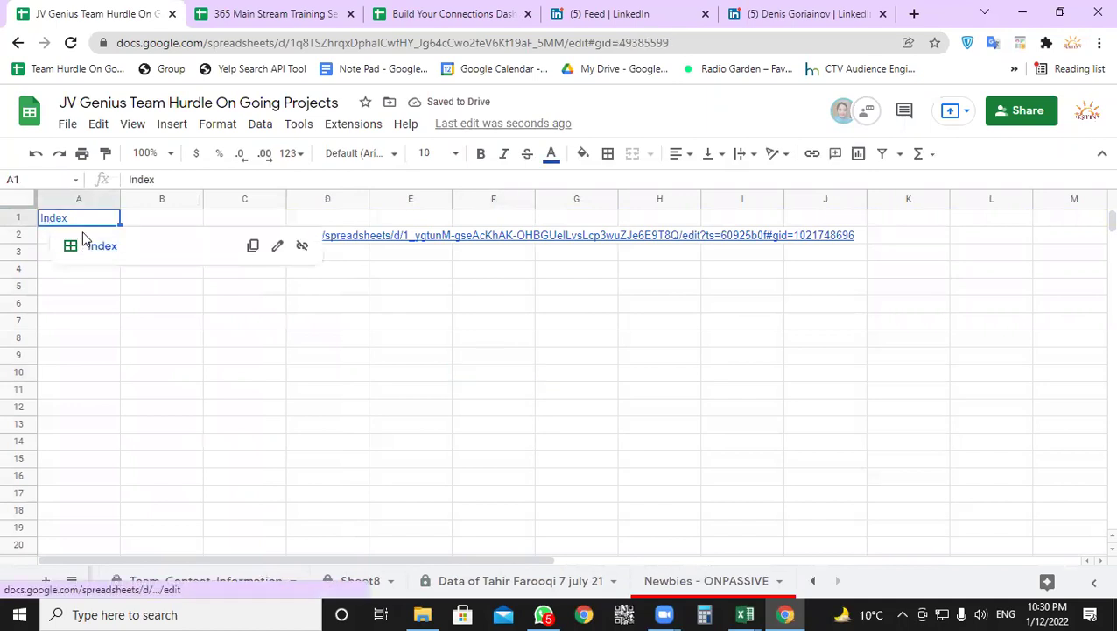
{"action": "left_click", "coordinate": [87, 245]}
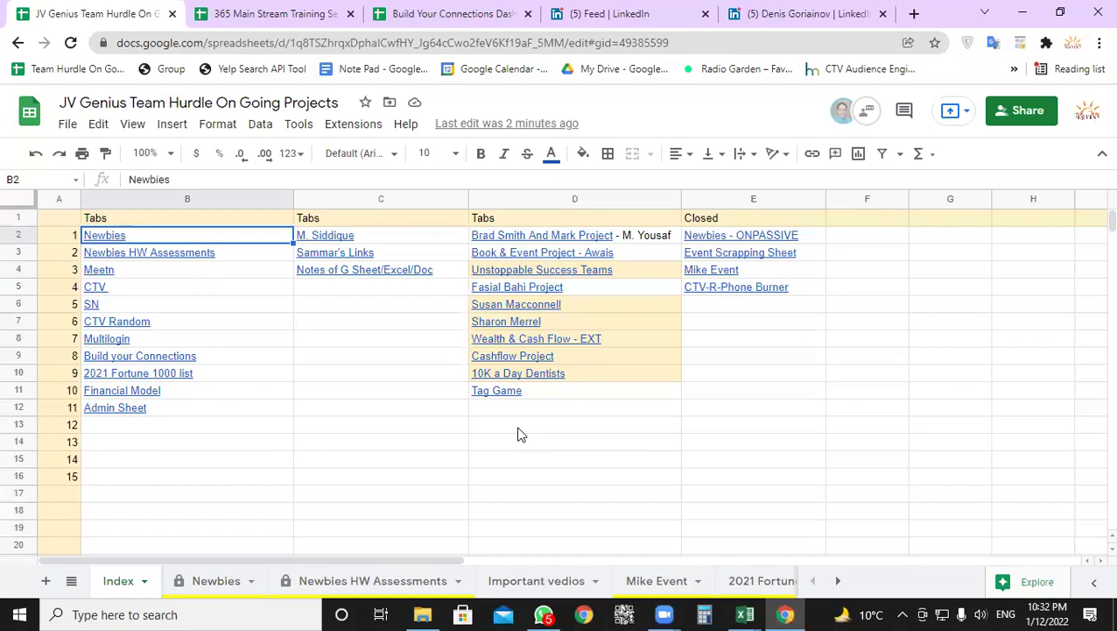
- Switch to the Sammar Test 01 workbook in Excel
{"action": "left_click", "coordinate": [749, 613]}
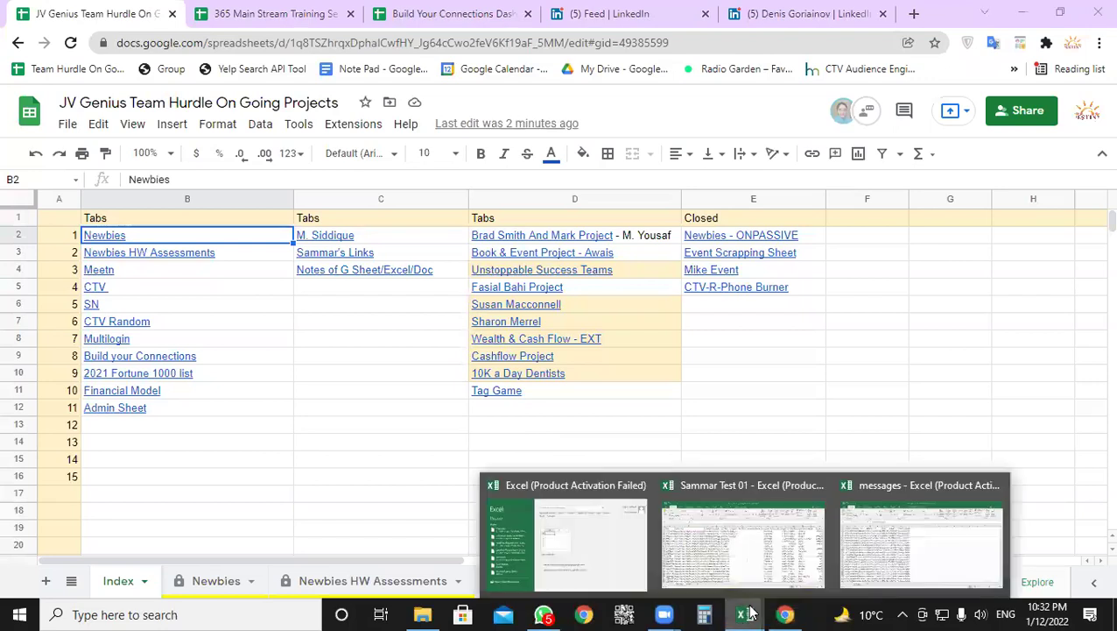
{"action": "left_click", "coordinate": [736, 488]}
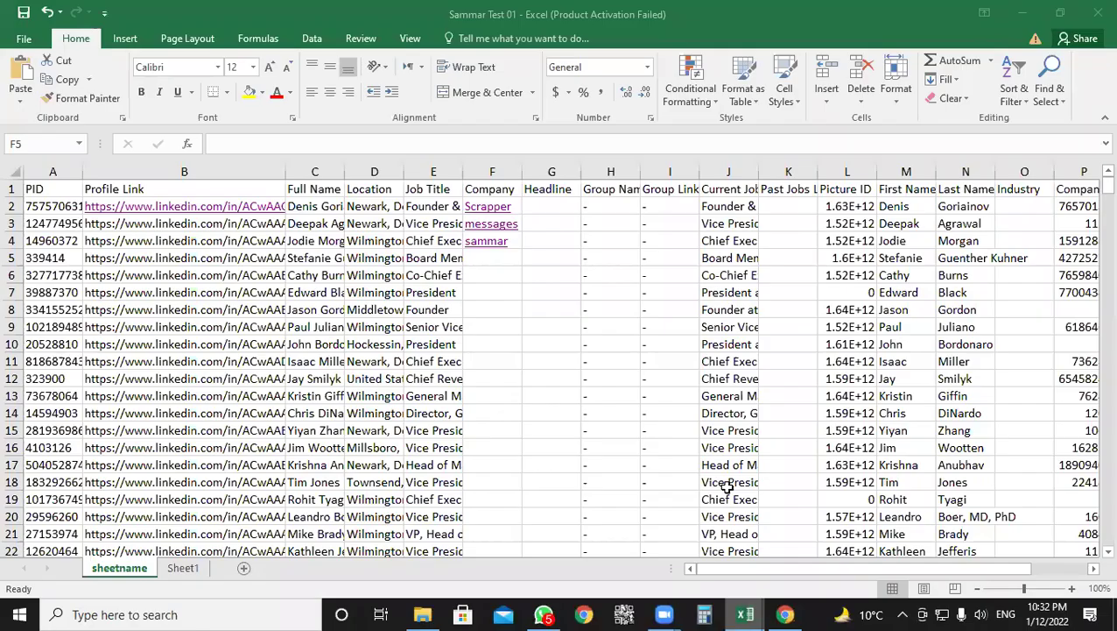
{"action": "left_click", "coordinate": [596, 464]}
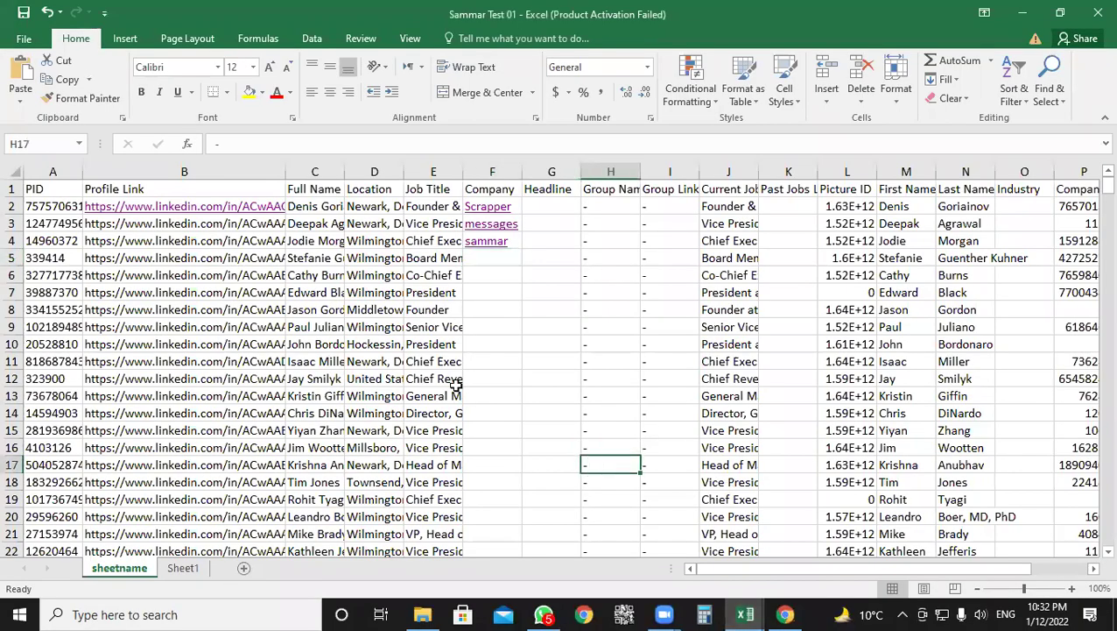
{"action": "left_click", "coordinate": [12, 188]}
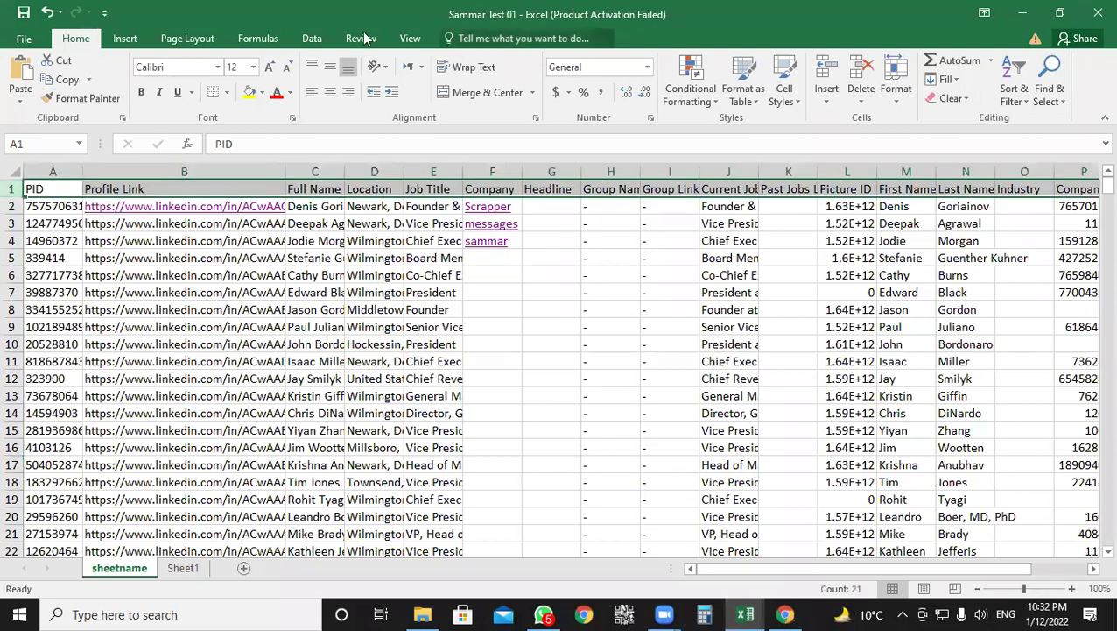
{"action": "left_click", "coordinate": [311, 38]}
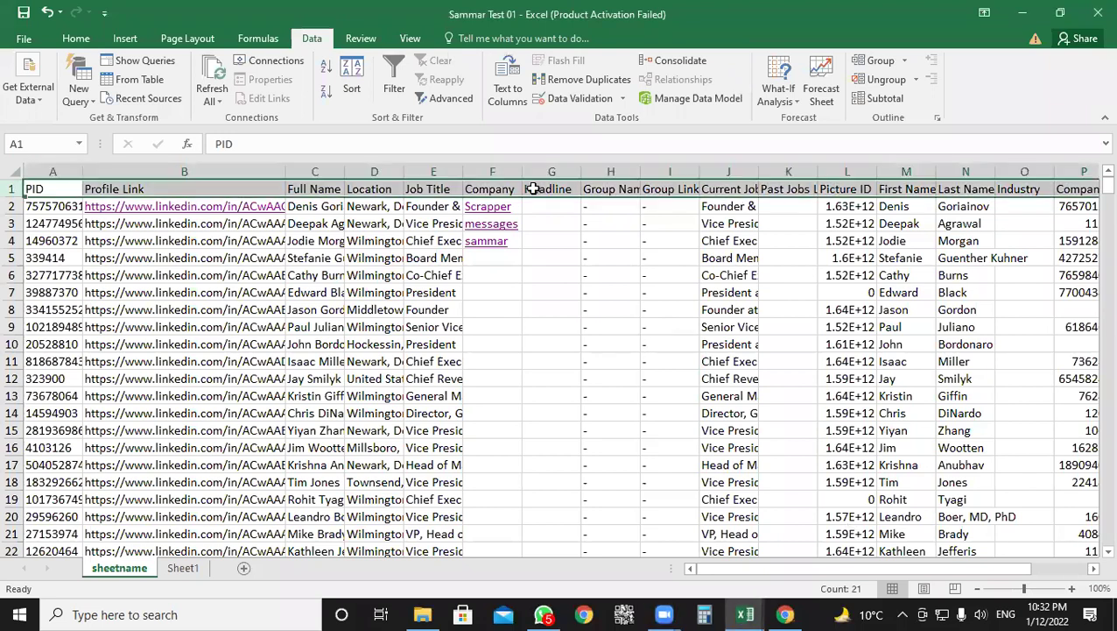
{"action": "left_click", "coordinate": [547, 291]}
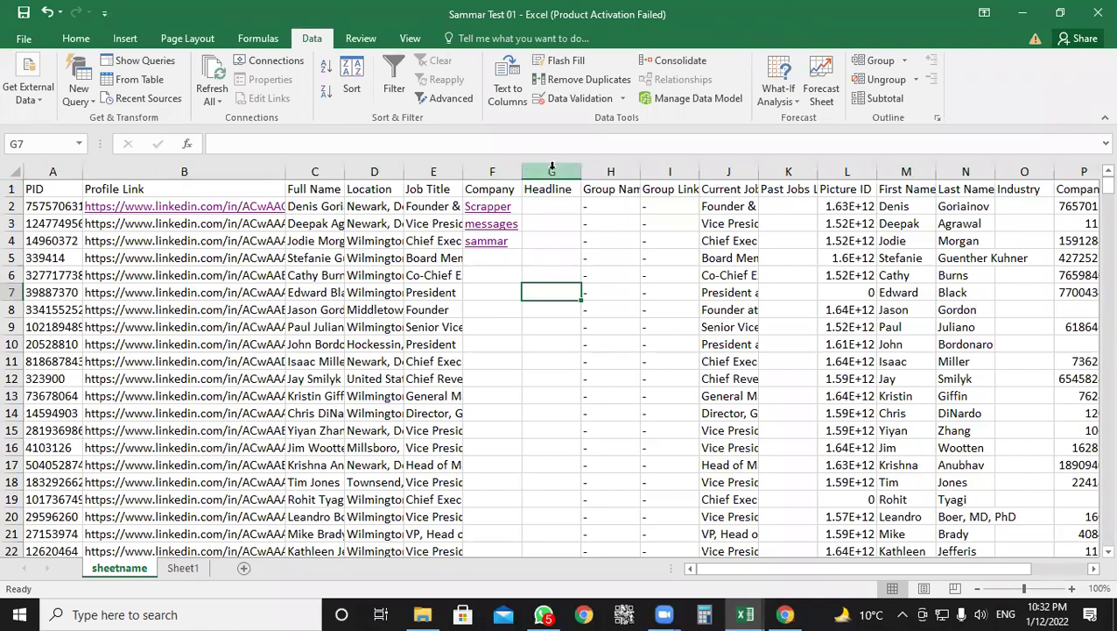
- Insert one blank column before the Headline column on the sheetname sheet
{"action": "left_click", "coordinate": [552, 167]}
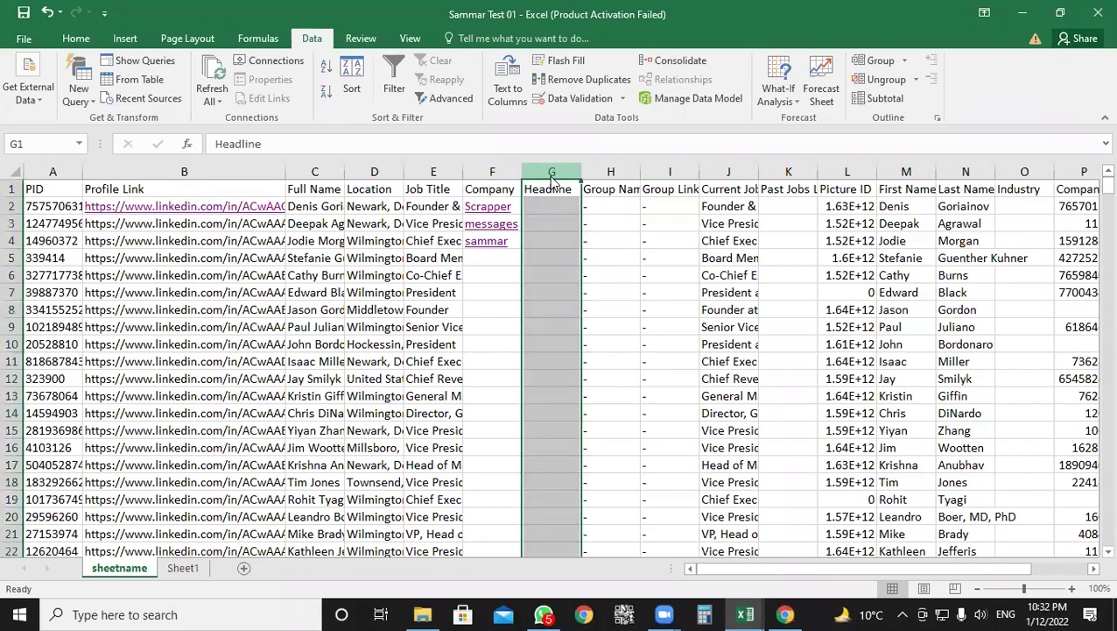
{"action": "right_click", "coordinate": [552, 179]}
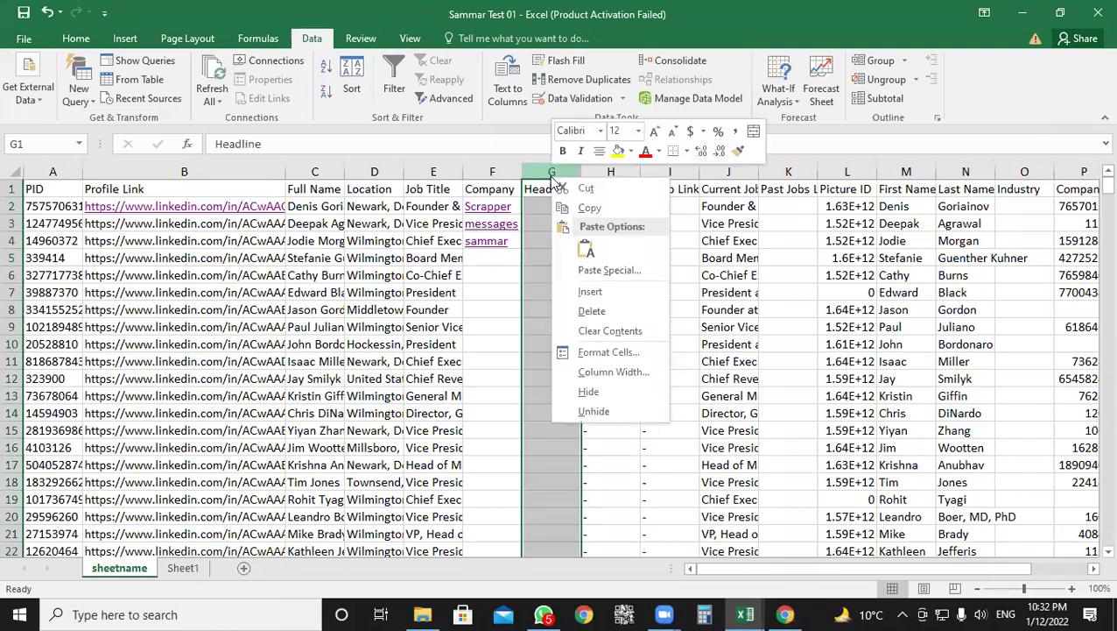
{"action": "left_click", "coordinate": [592, 292]}
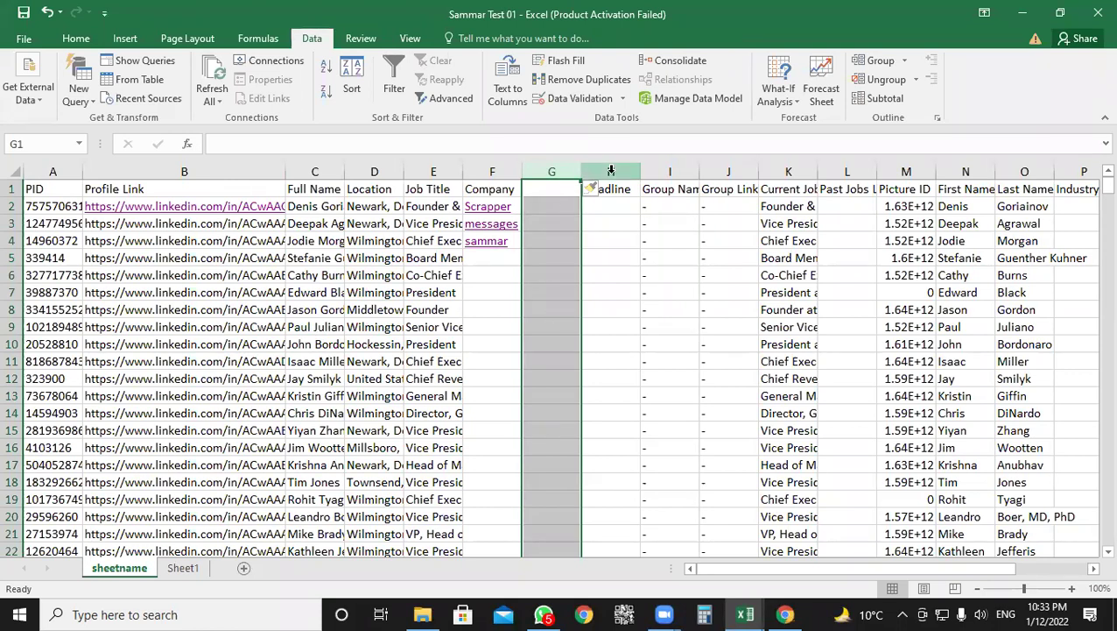
- Insert two more blank columns at once before the Headline column
{"action": "left_click", "coordinate": [611, 170]}
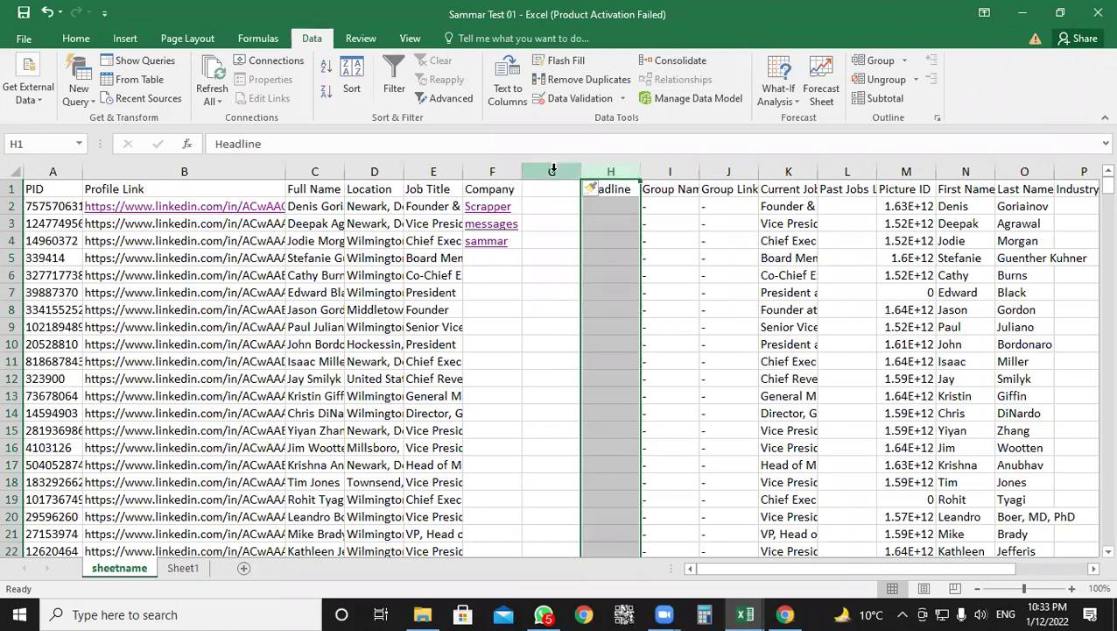
{"action": "left_click_drag", "start_coordinate": [616, 177], "coordinate": [645, 168]}
{"action": "right_click", "coordinate": [625, 174]}
{"action": "left_click", "coordinate": [692, 284]}
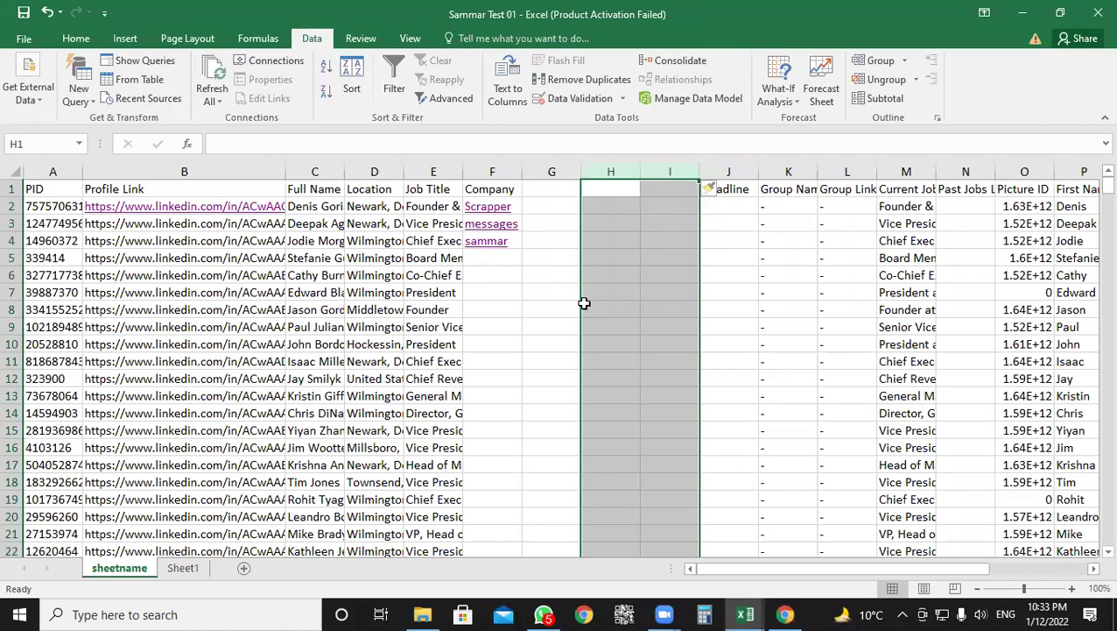
- Delete the three blank columns between Company and Headline, first column H and then columns G and H together
{"action": "left_click", "coordinate": [612, 172]}
{"action": "right_click", "coordinate": [612, 172]}
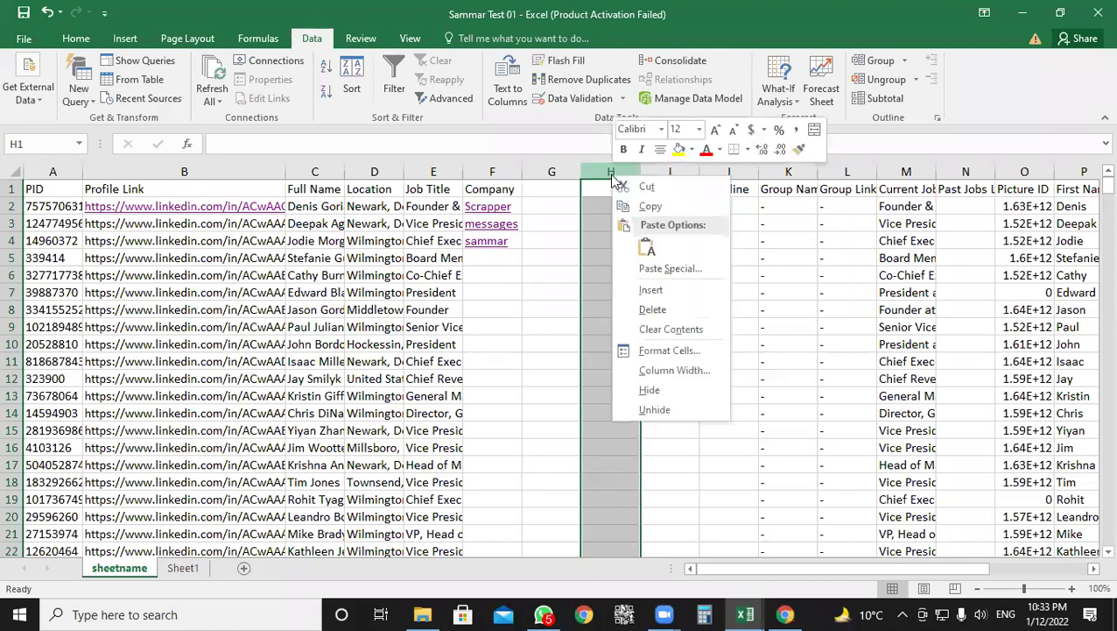
{"action": "left_click", "coordinate": [669, 309]}
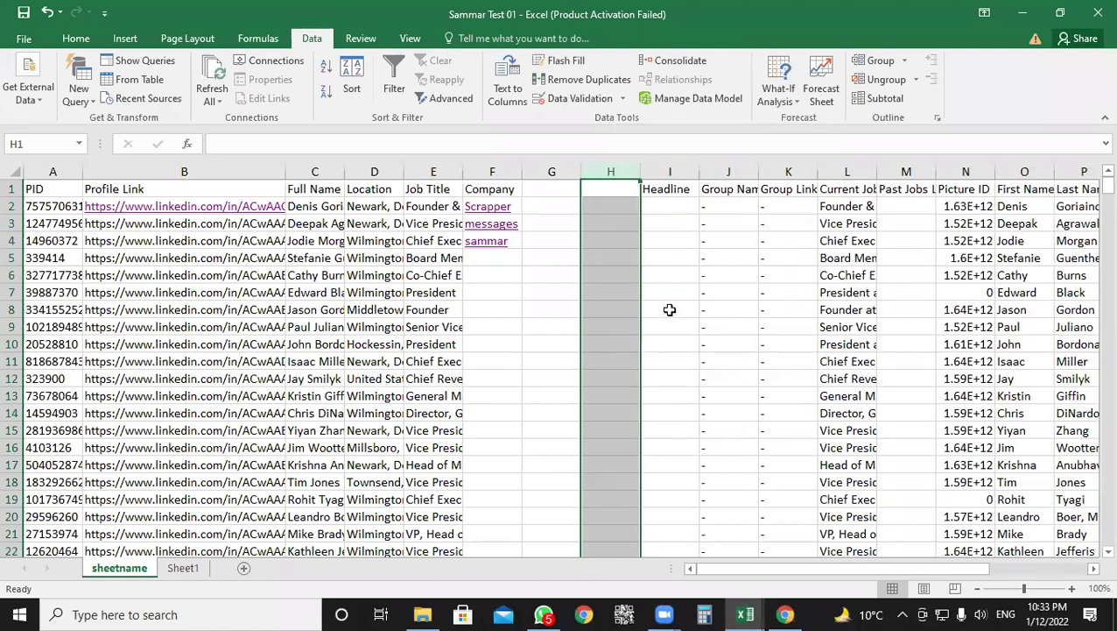
{"action": "left_click_drag", "start_coordinate": [569, 172], "coordinate": [595, 173]}
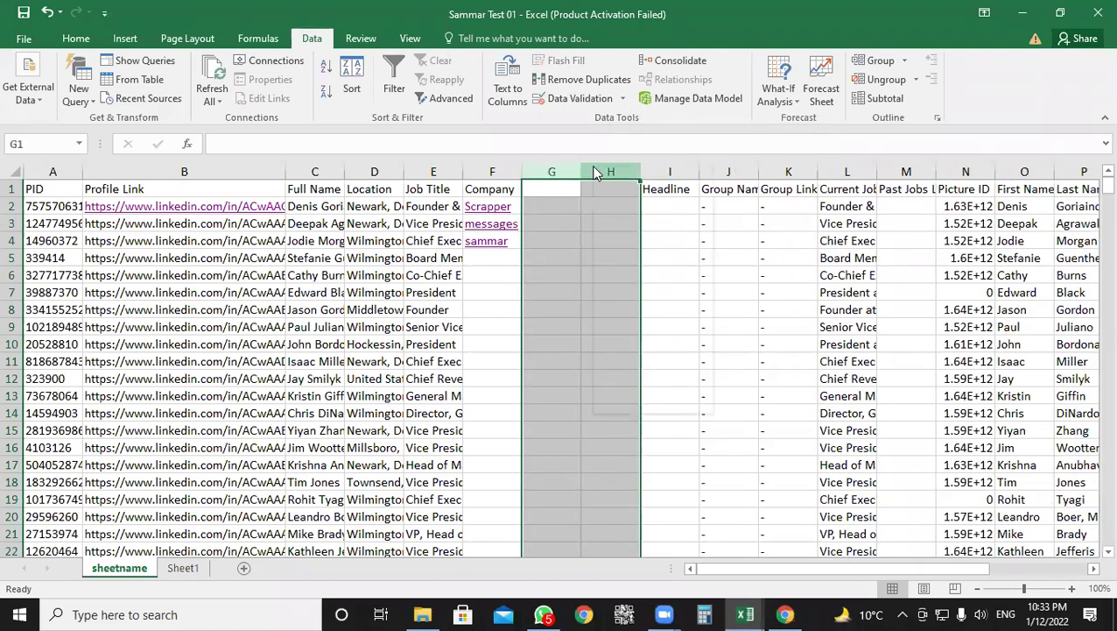
{"action": "right_click", "coordinate": [595, 172]}
{"action": "left_click", "coordinate": [653, 296]}
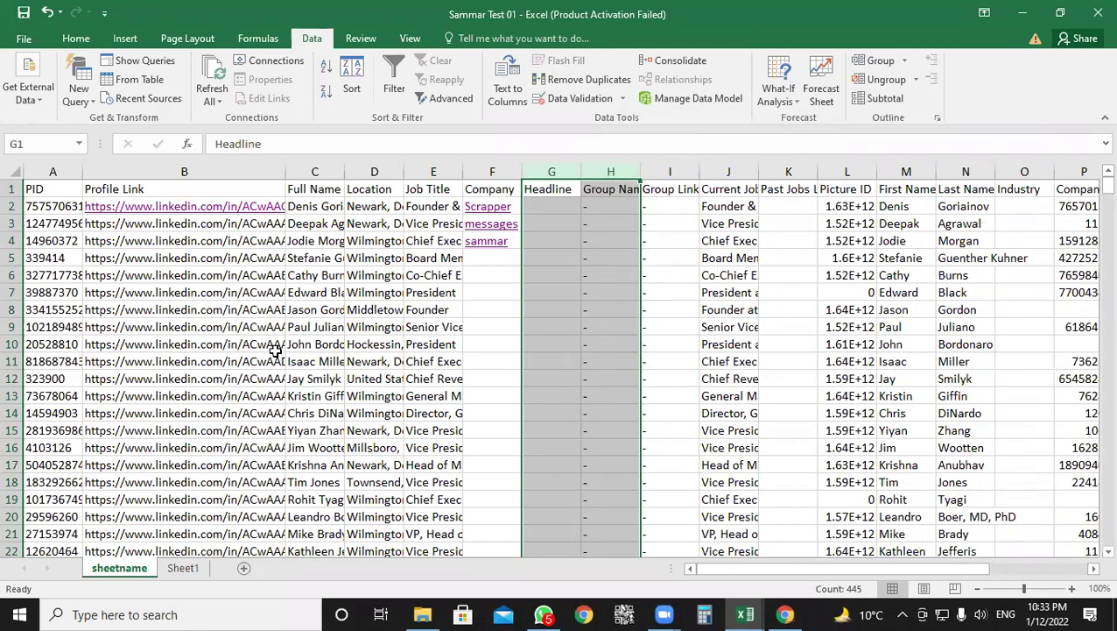
- Insert one blank row above row 8
{"action": "left_click", "coordinate": [12, 309]}
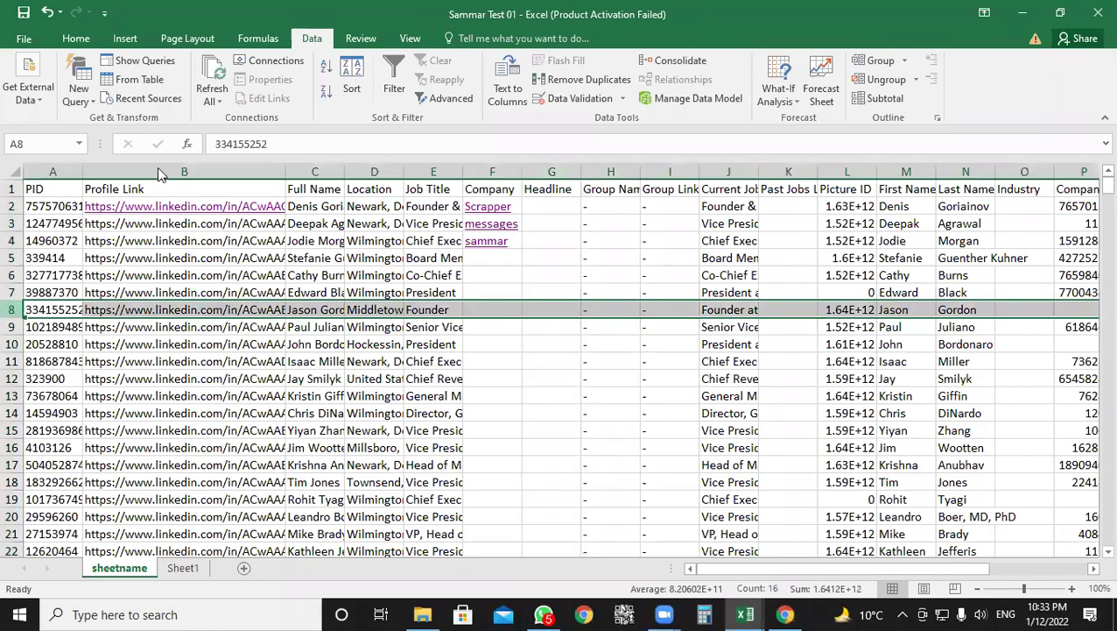
{"action": "key", "text": "shift+F10"}
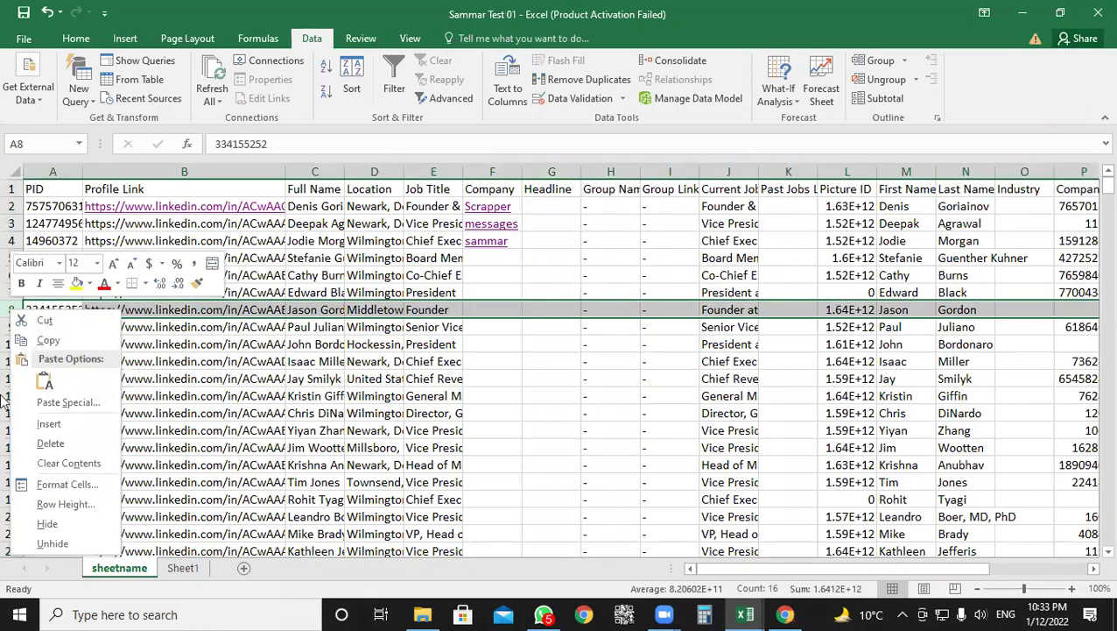
{"action": "key", "text": "Escape"}
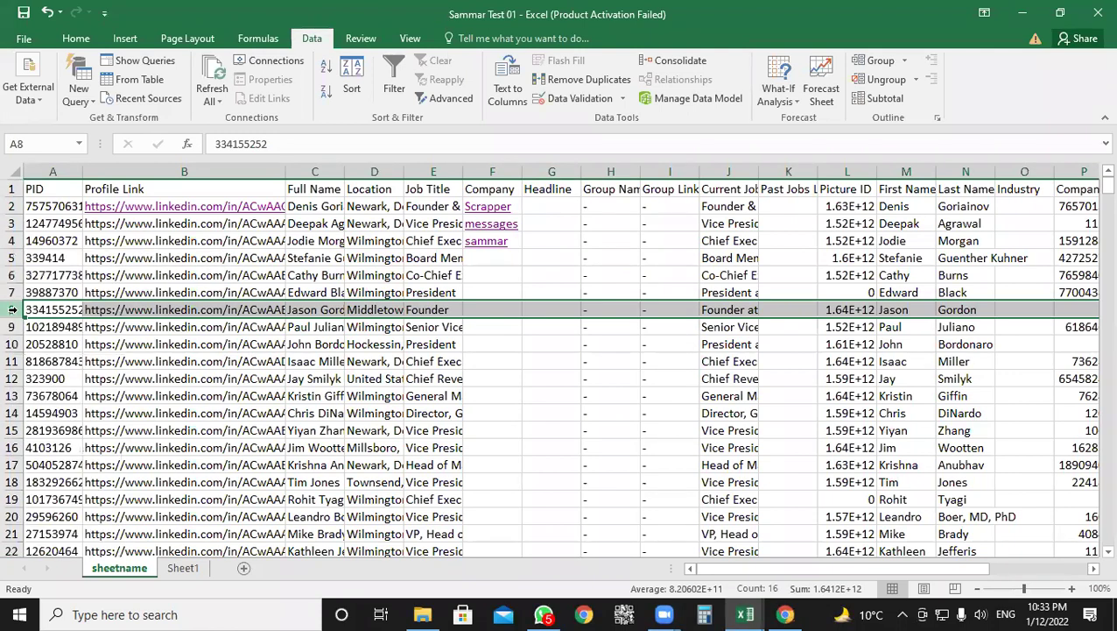
{"action": "right_click", "coordinate": [12, 309]}
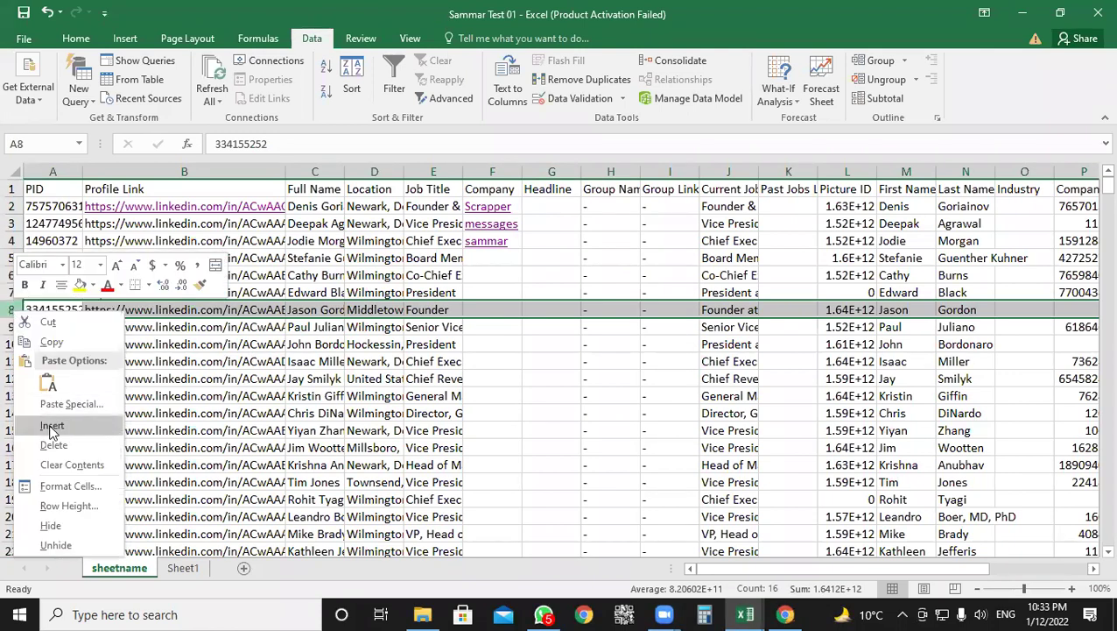
{"action": "key", "text": "Escape"}
{"action": "key", "text": "ctrl+shift+plus"}
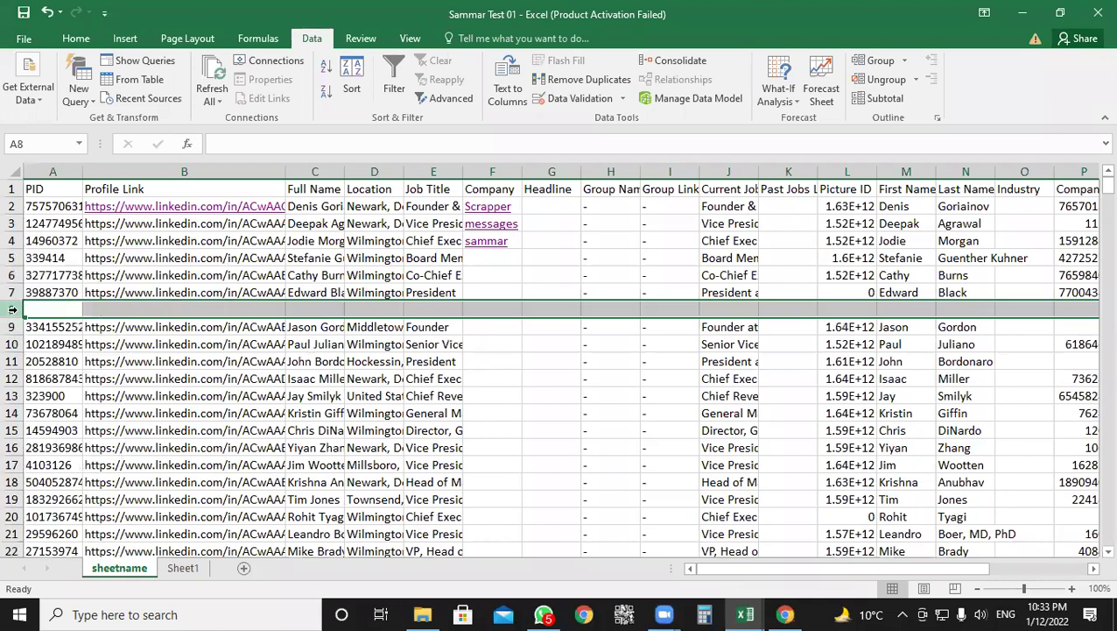
- Insert three blank rows at once above row 9
{"action": "left_click_drag", "start_coordinate": [11, 326], "coordinate": [9, 366]}
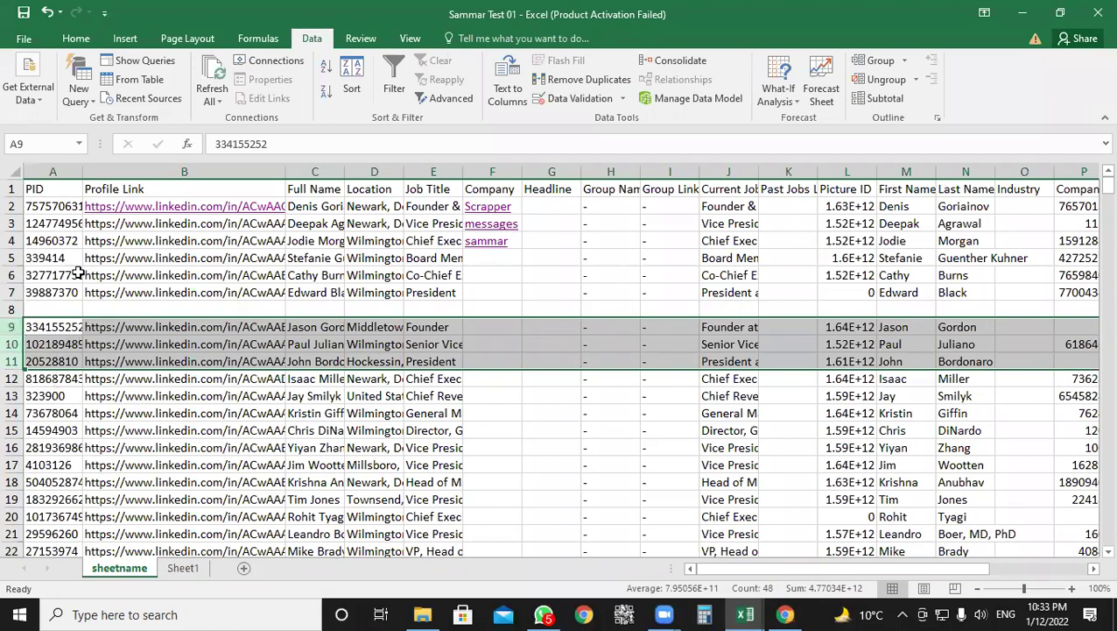
{"action": "right_click", "coordinate": [12, 326]}
{"action": "left_click", "coordinate": [72, 436]}
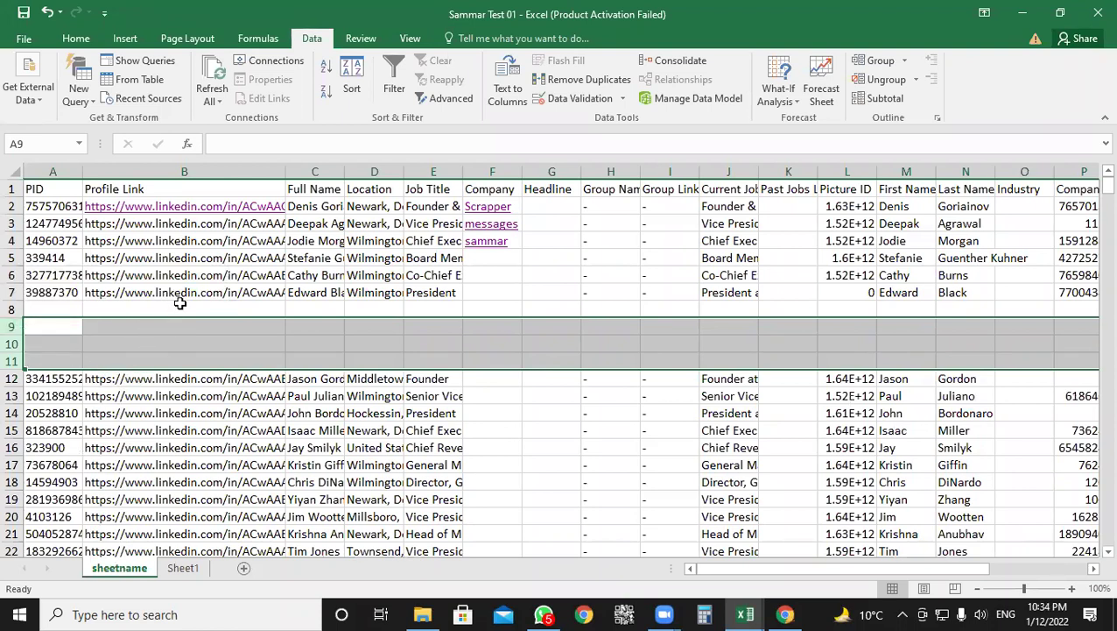
- Delete the blank row 9
{"action": "left_click", "coordinate": [85, 340]}
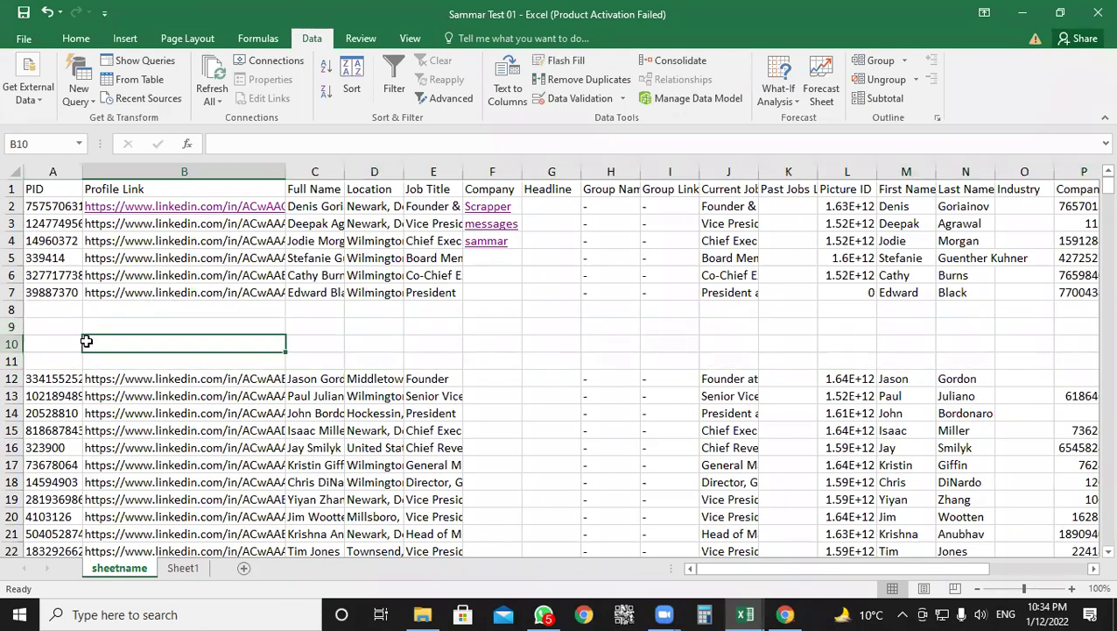
{"action": "left_click", "coordinate": [53, 312]}
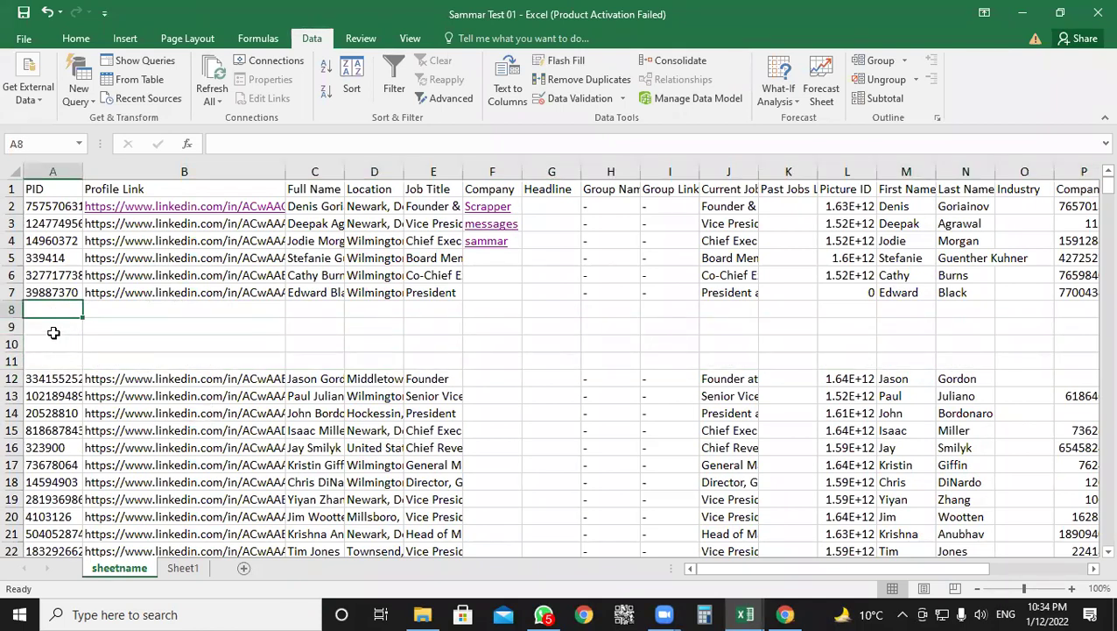
{"action": "left_click_drag", "start_coordinate": [14, 311], "coordinate": [10, 361]}
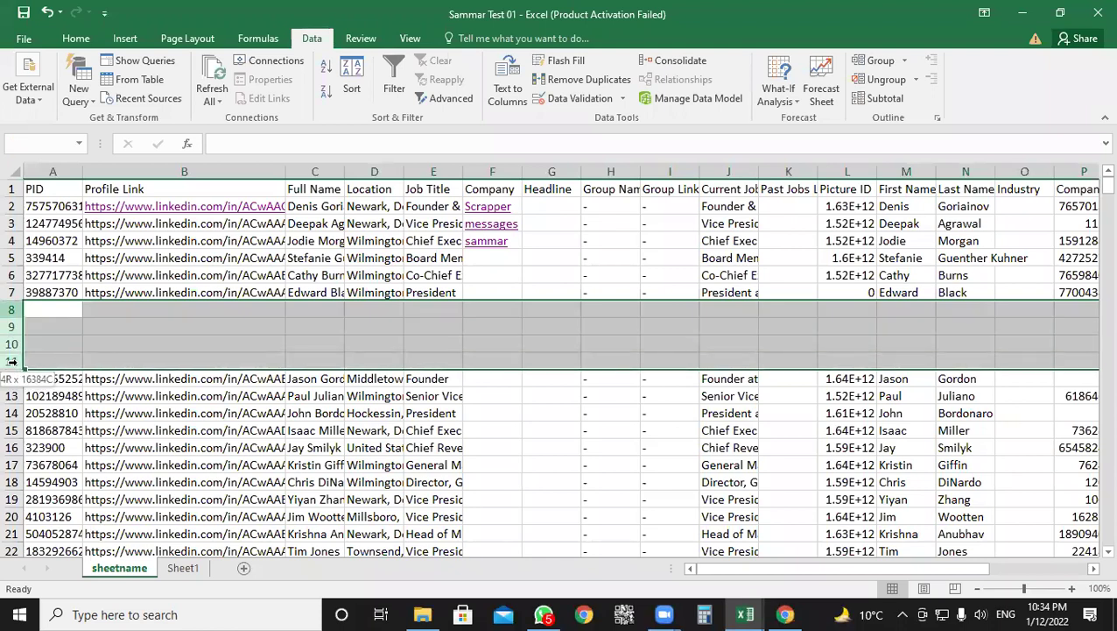
{"action": "right_click", "coordinate": [13, 325]}
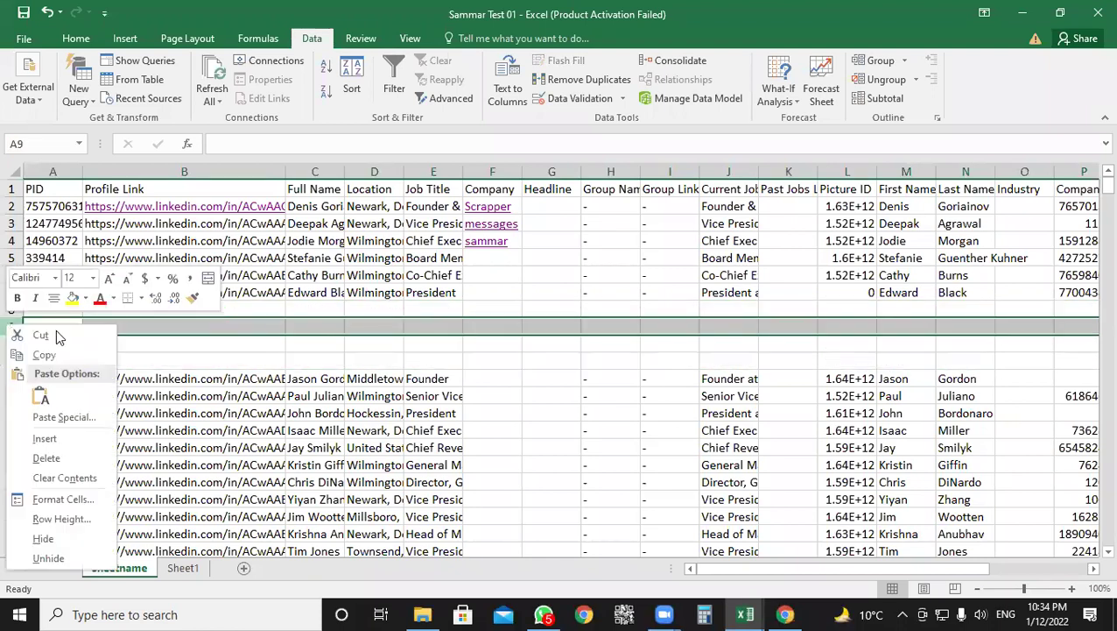
{"action": "left_click", "coordinate": [76, 443]}
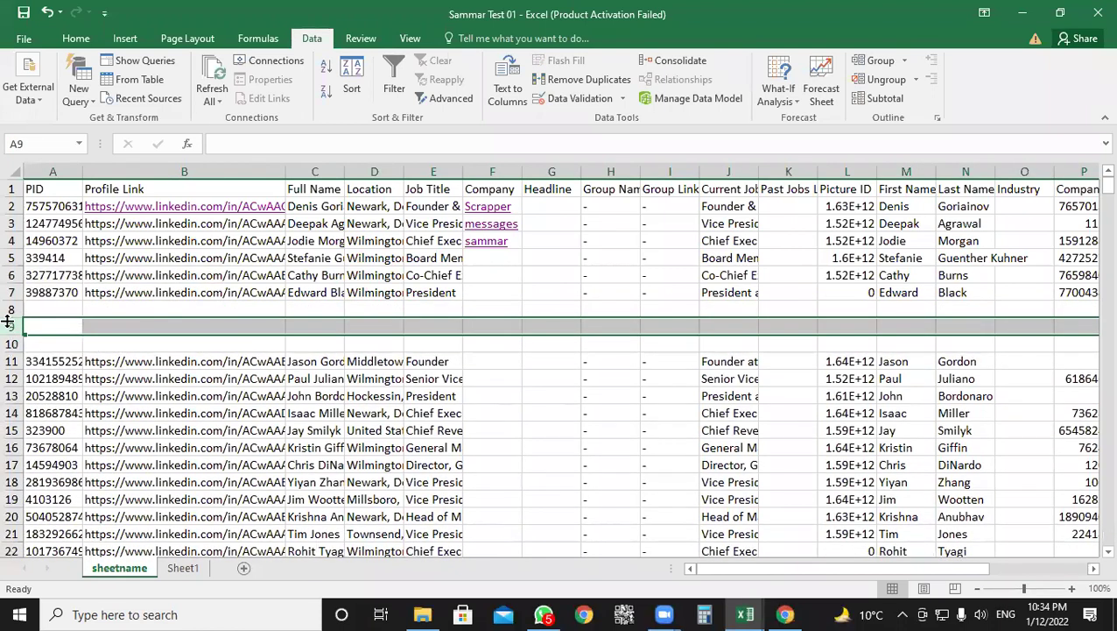
- Delete the three remaining blank rows below row 7, one at a time
{"action": "left_click", "coordinate": [9, 309]}
{"action": "right_click", "coordinate": [9, 309]}
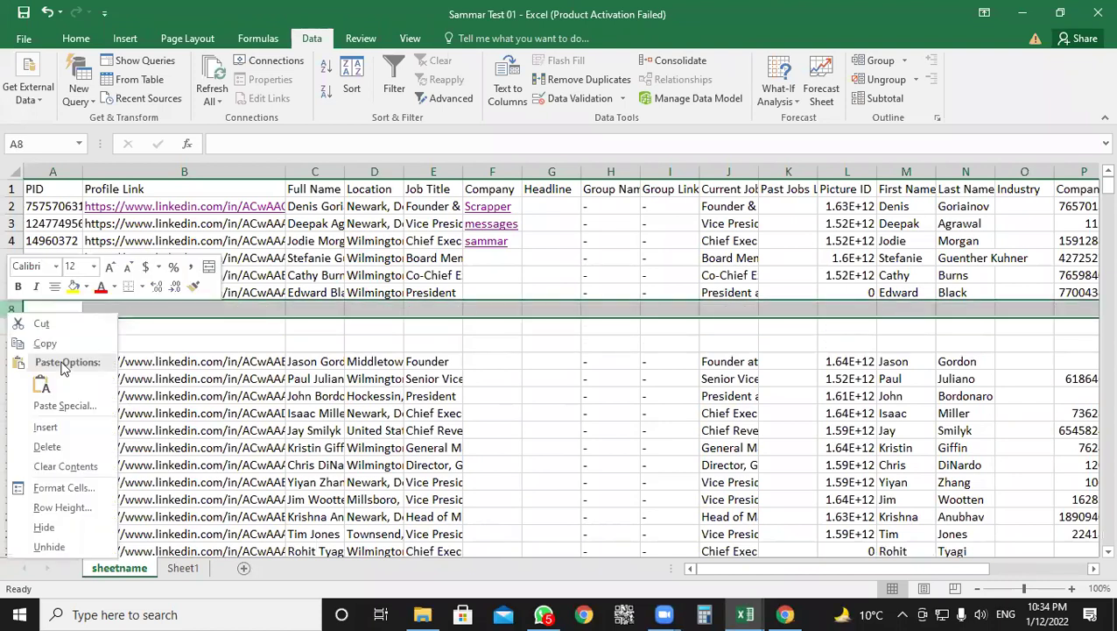
{"action": "left_click", "coordinate": [77, 448]}
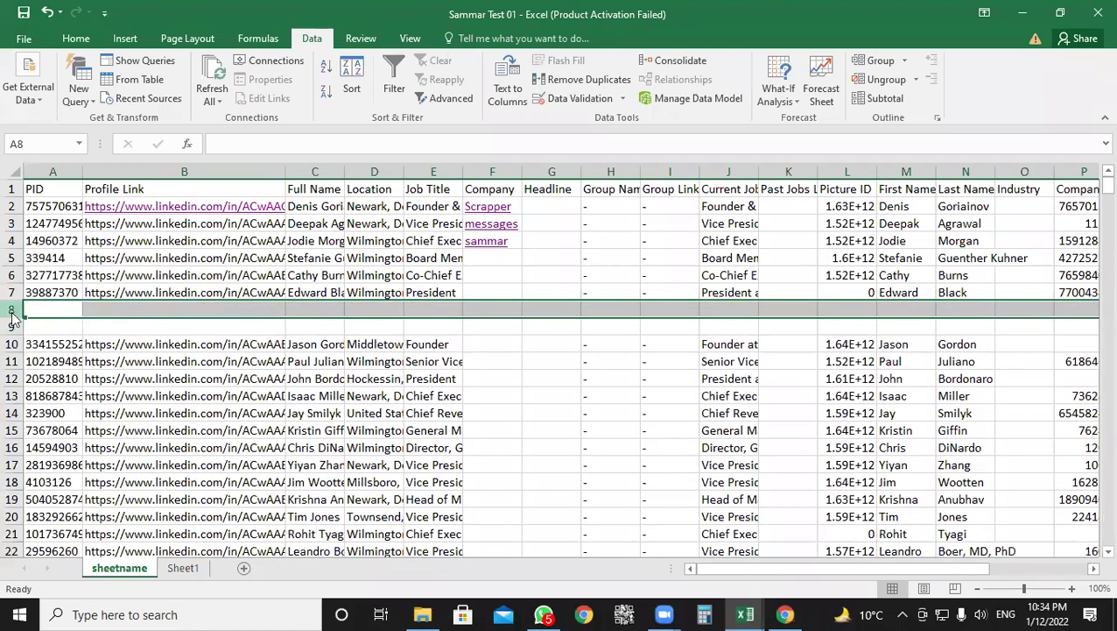
{"action": "right_click", "coordinate": [14, 311]}
{"action": "left_click", "coordinate": [54, 447]}
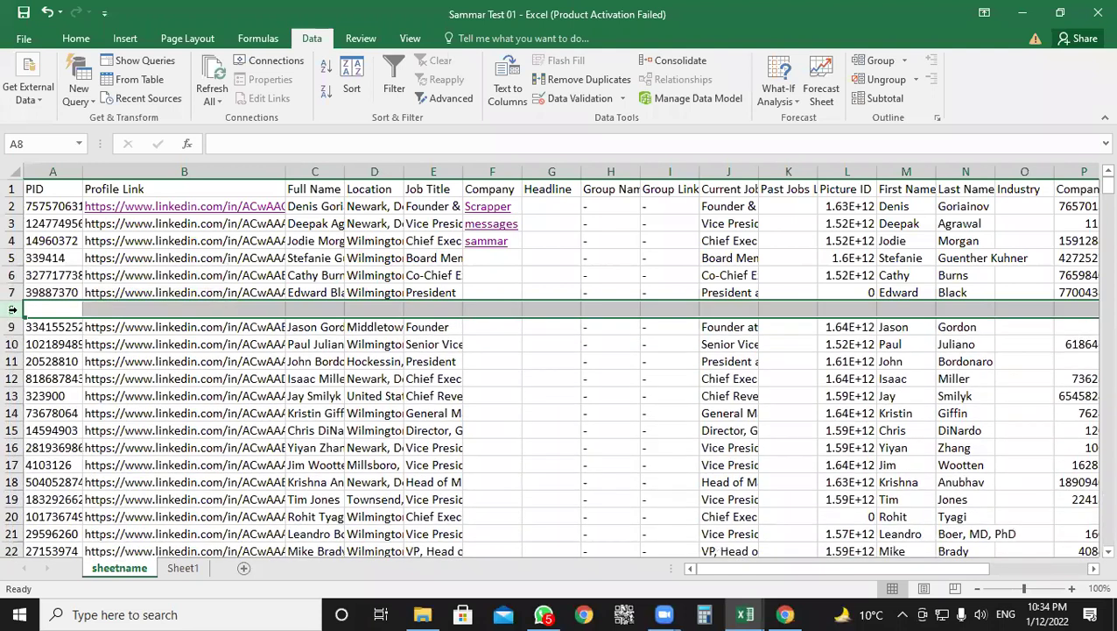
{"action": "right_click", "coordinate": [12, 310]}
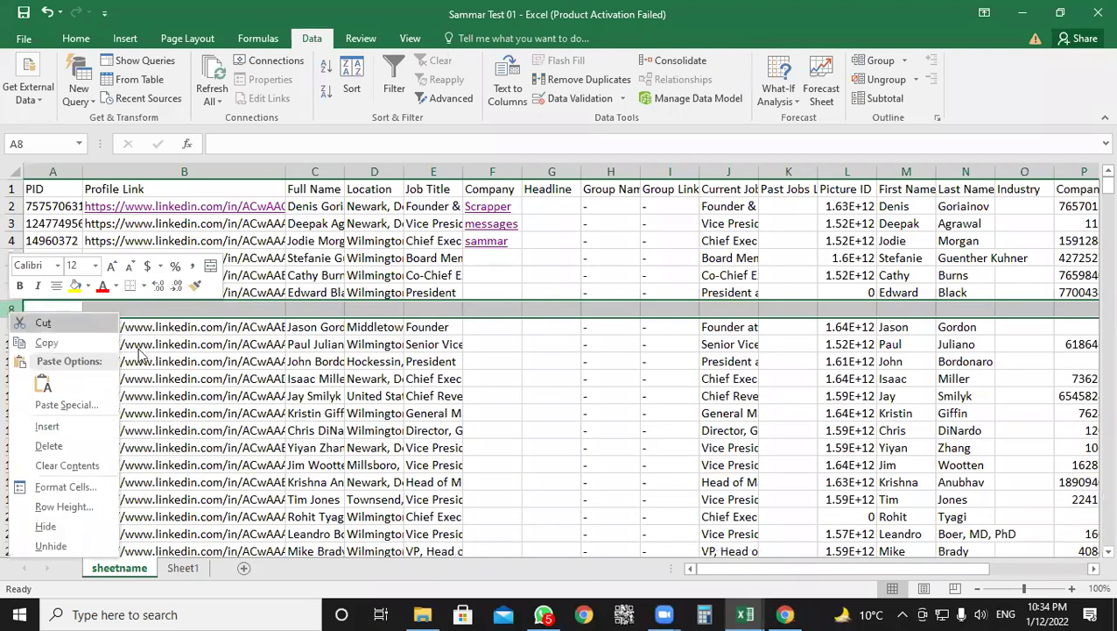
{"action": "left_click", "coordinate": [90, 448]}
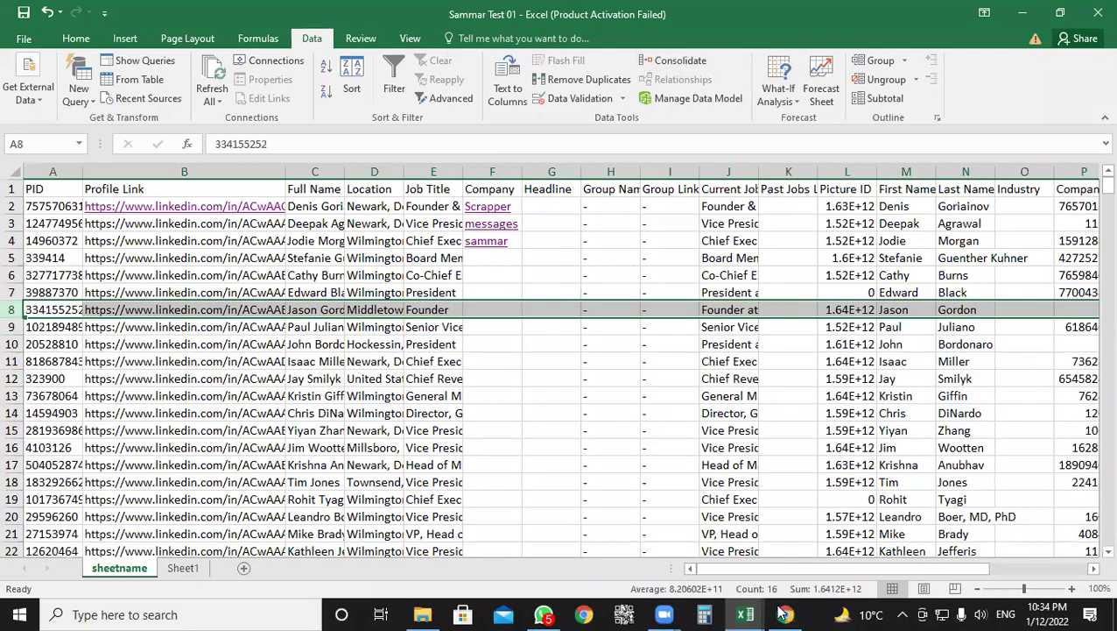
- Switch to the Google Sheets workbook in Chrome and try selecting columns C and D together on the Index sheet
{"action": "left_click", "coordinate": [783, 613]}
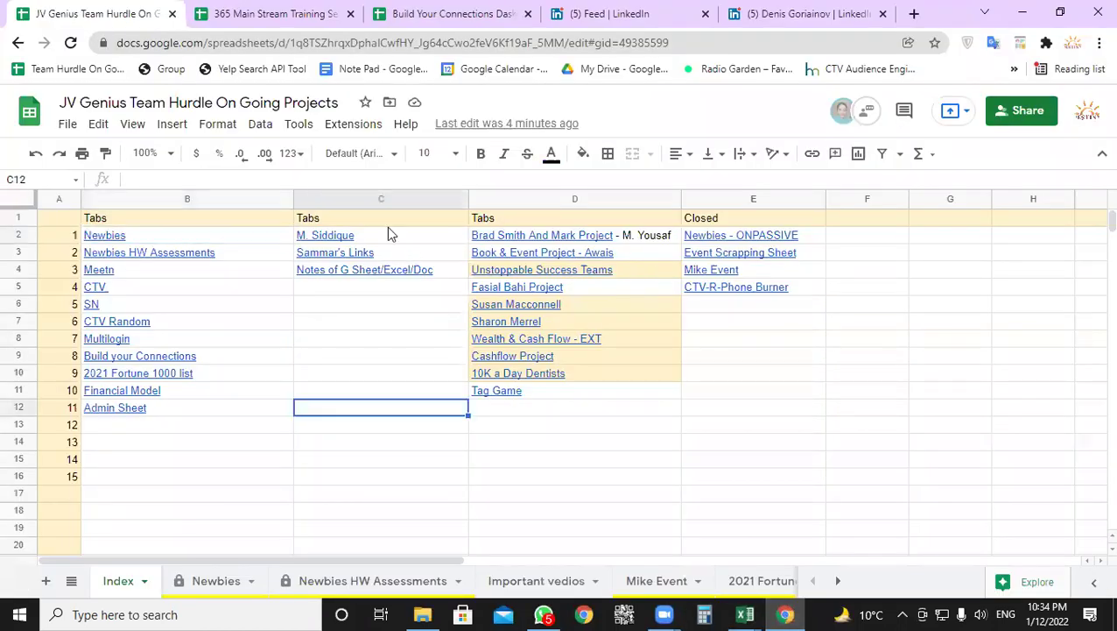
{"action": "left_click", "coordinate": [381, 202]}
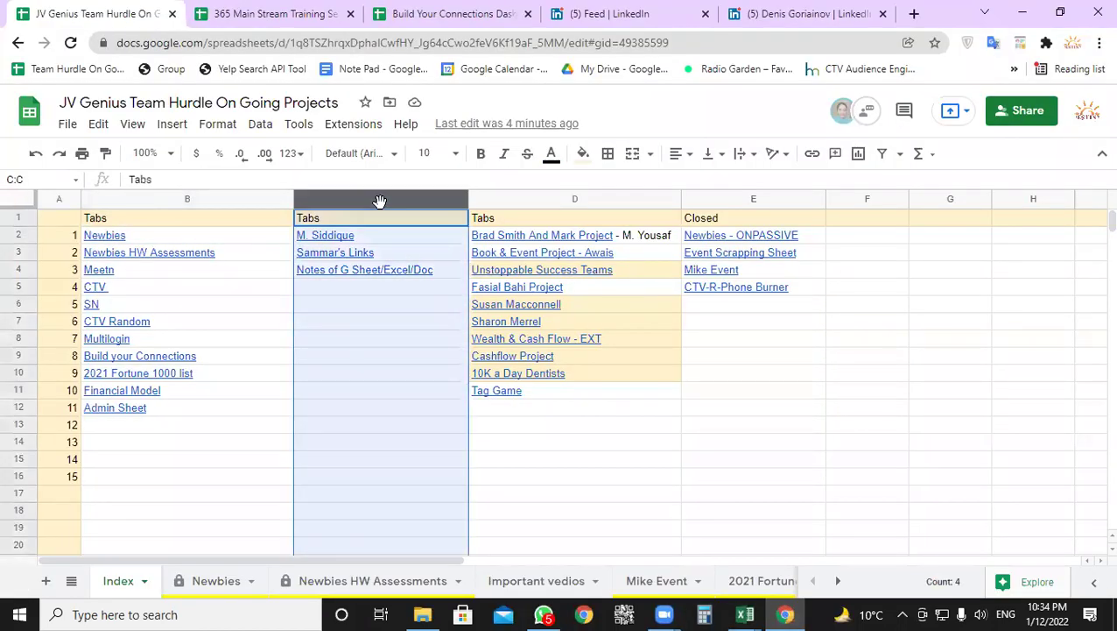
{"action": "left_click", "coordinate": [379, 201]}
{"action": "left_click", "coordinate": [497, 201]}
{"action": "left_click", "coordinate": [397, 206], "text": "shift"}
{"action": "left_click", "coordinate": [788, 356]}
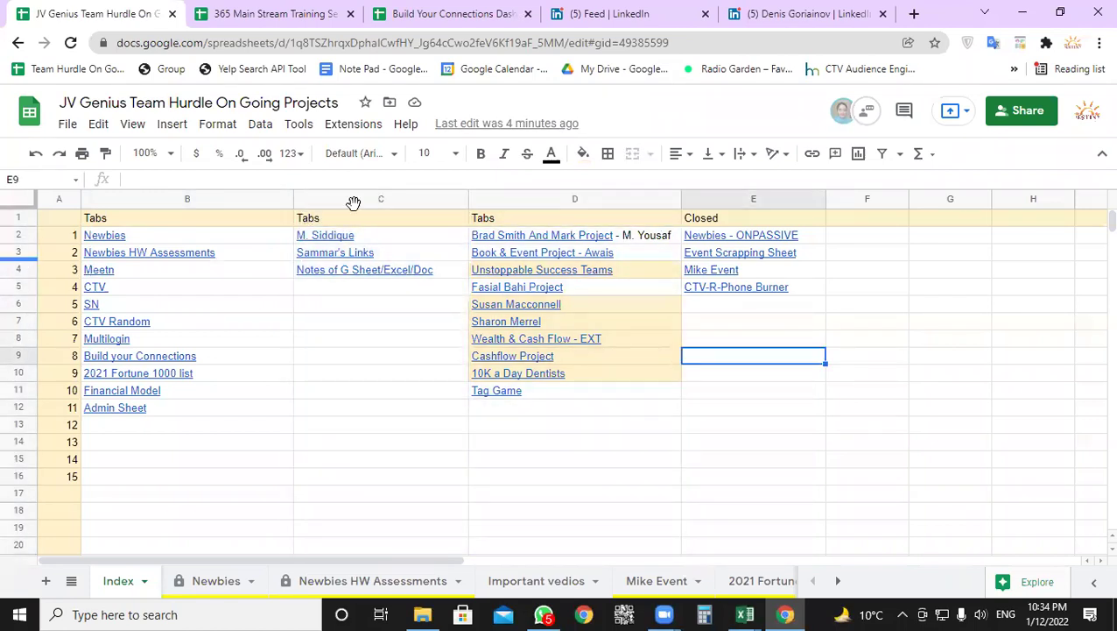
- Insert one blank column before column C and another after the shifted column D
{"action": "left_click", "coordinate": [385, 203]}
{"action": "right_click", "coordinate": [386, 204]}
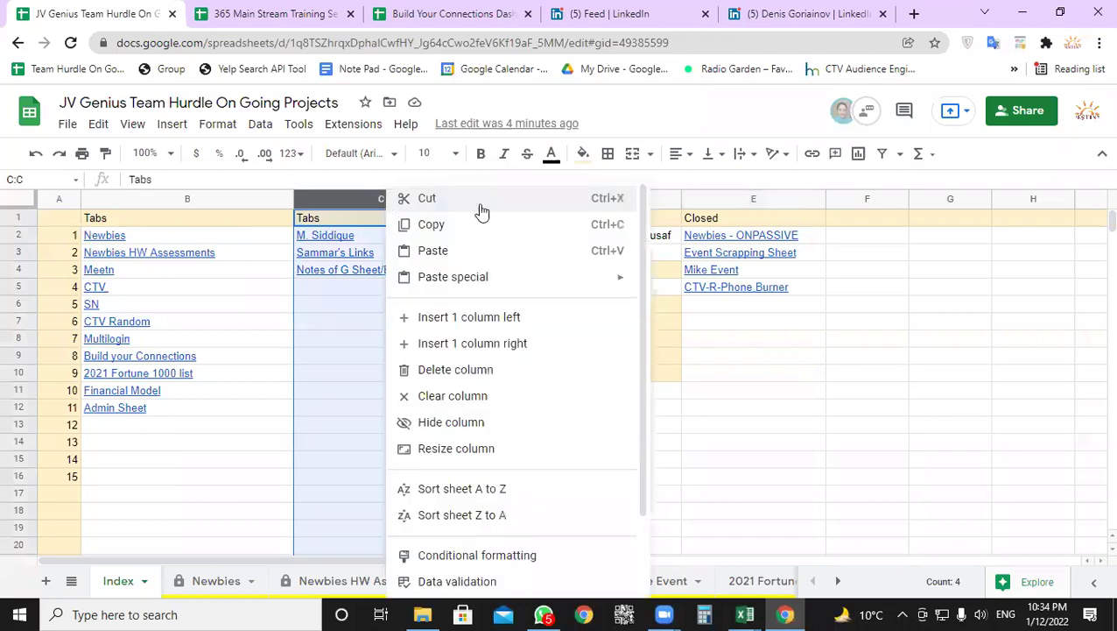
{"action": "left_click", "coordinate": [579, 327]}
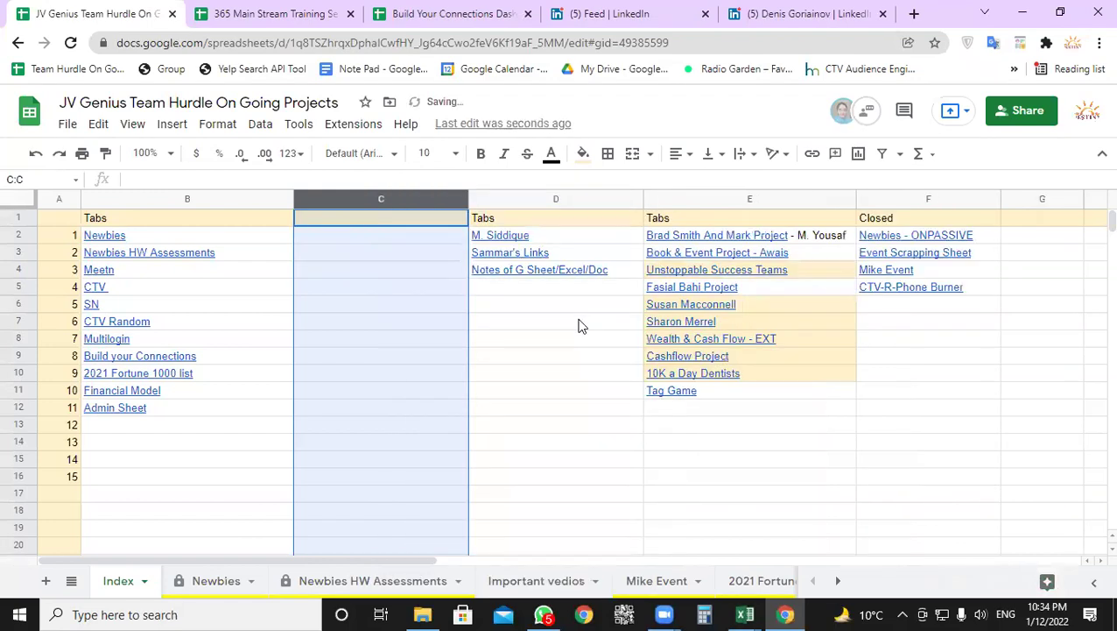
{"action": "left_click", "coordinate": [574, 198]}
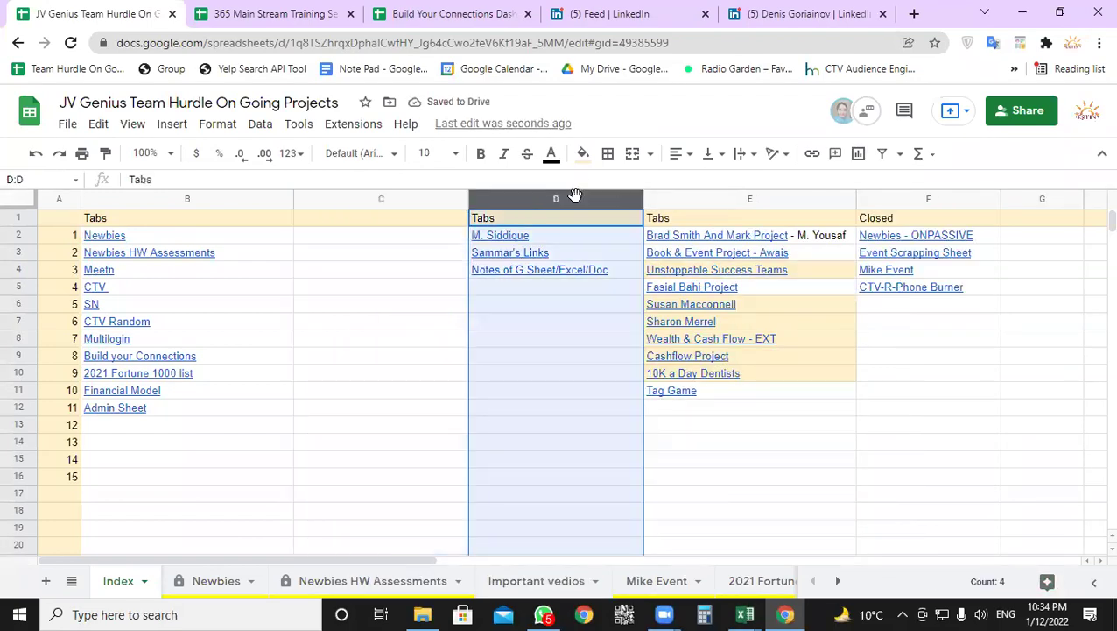
{"action": "right_click", "coordinate": [574, 198]}
{"action": "left_click", "coordinate": [692, 343]}
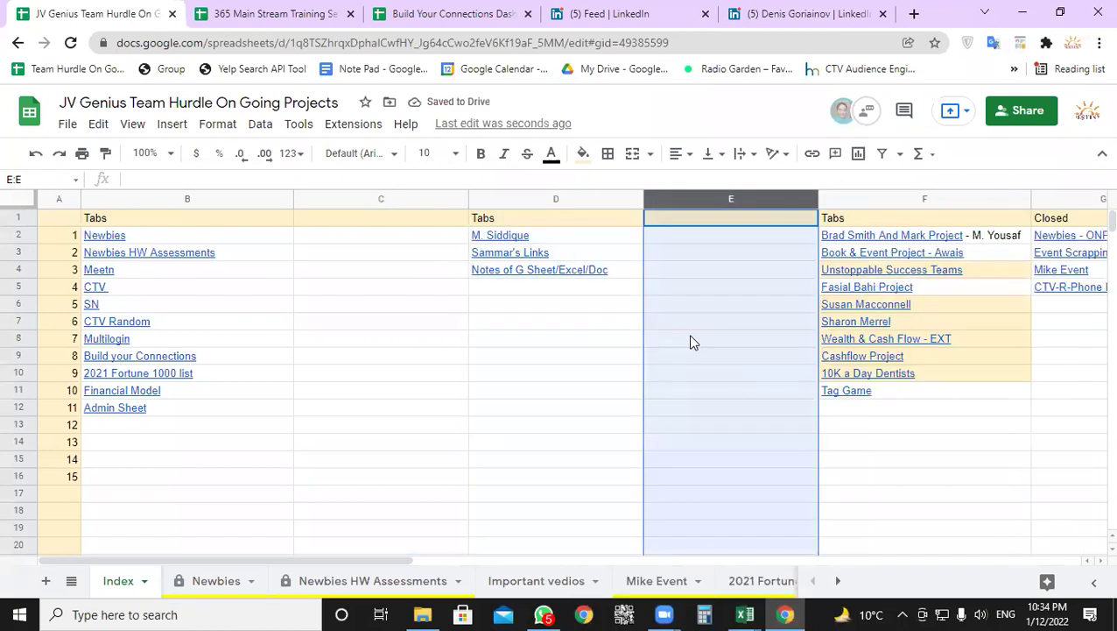
- Delete the two blank columns on either side of the second Tabs column, one at a time
{"action": "left_click", "coordinate": [417, 195]}
{"action": "right_click", "coordinate": [417, 193]}
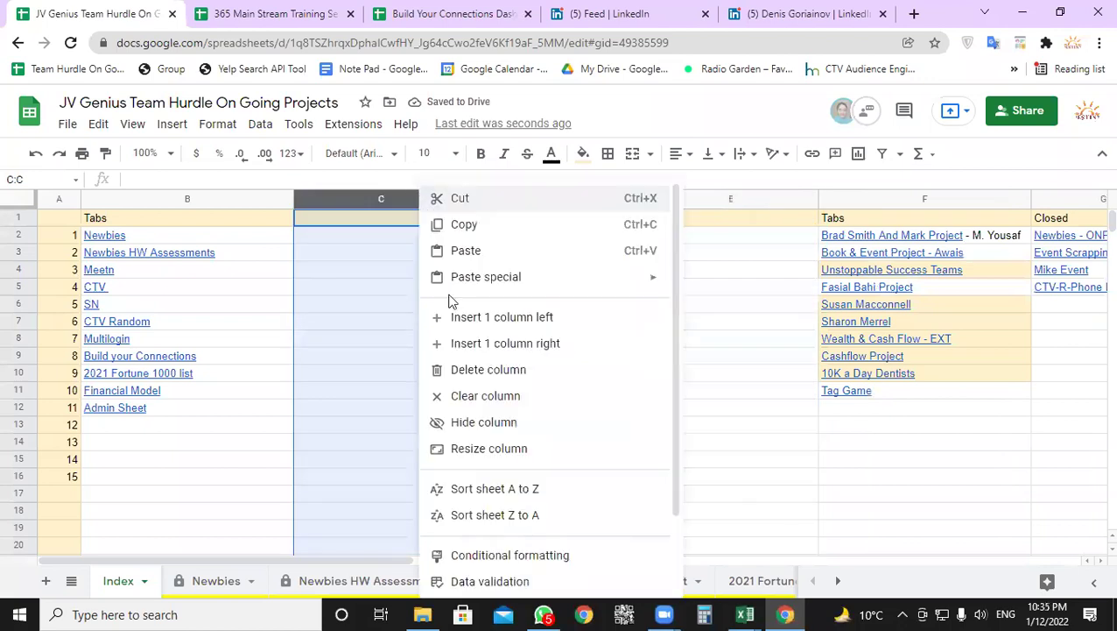
{"action": "left_click", "coordinate": [488, 369]}
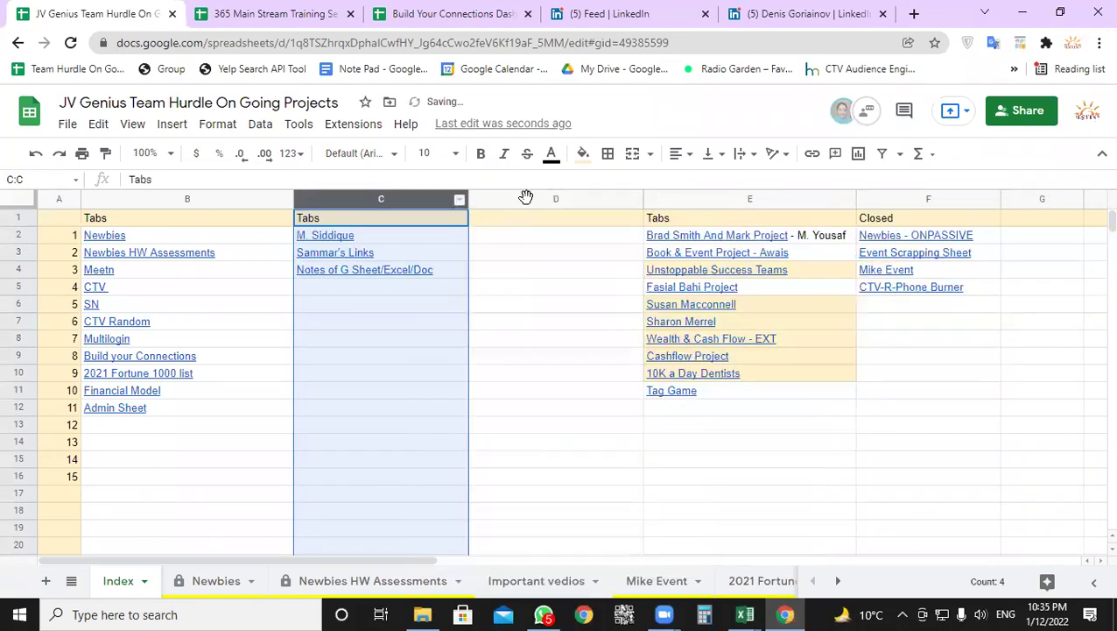
{"action": "left_click", "coordinate": [525, 197]}
{"action": "right_click", "coordinate": [526, 201]}
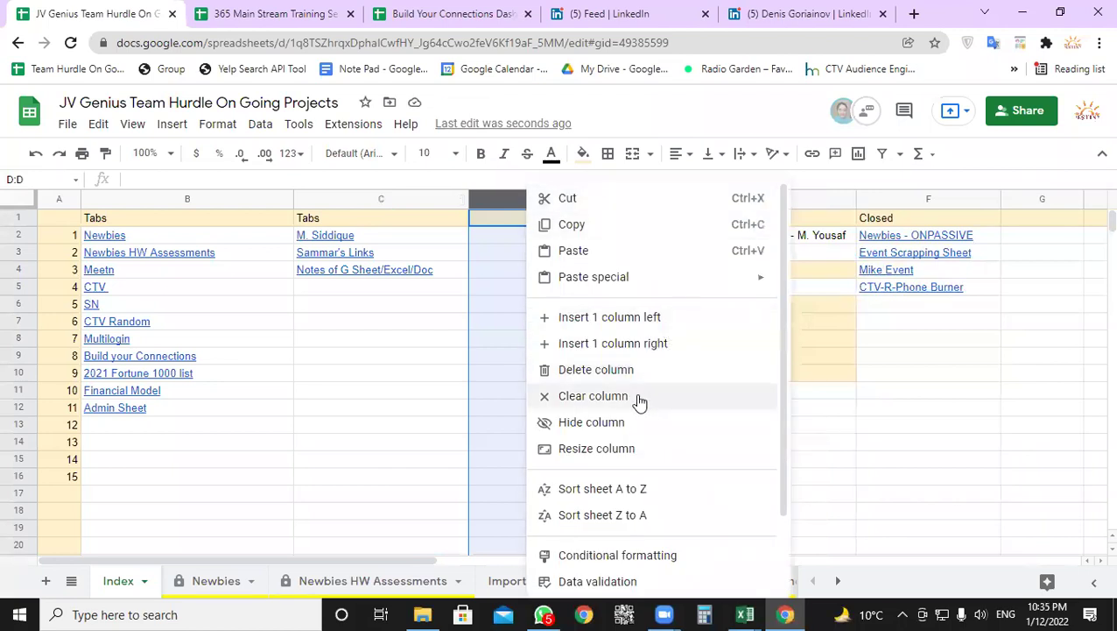
{"action": "left_click", "coordinate": [632, 371]}
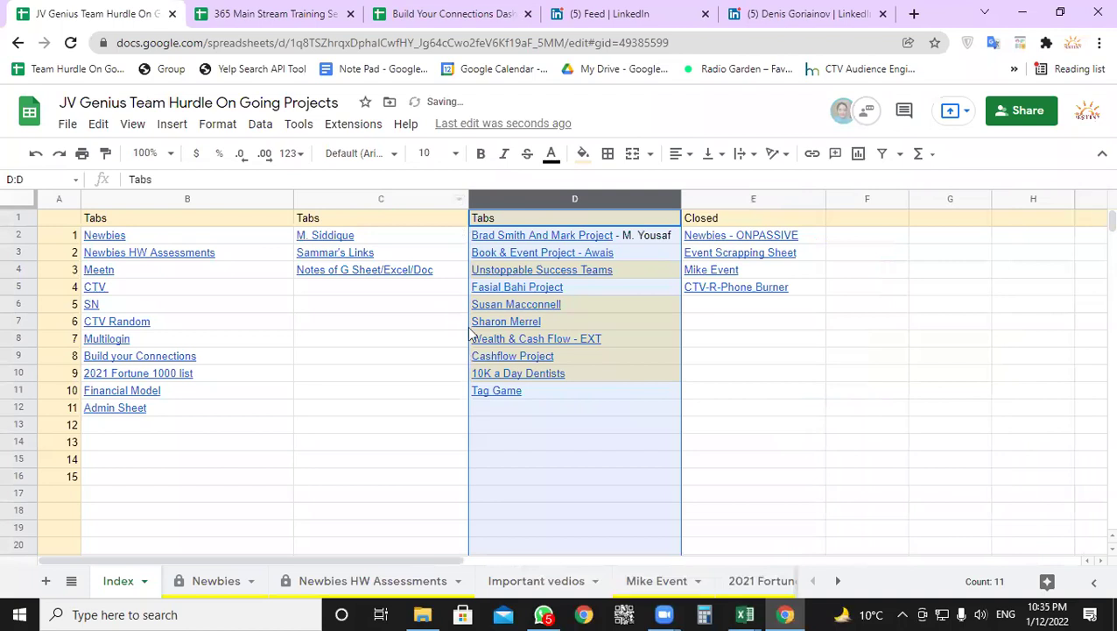
{"action": "left_click", "coordinate": [428, 422]}
- Insert three blank columns at once before column C
{"action": "left_click", "coordinate": [360, 196]}
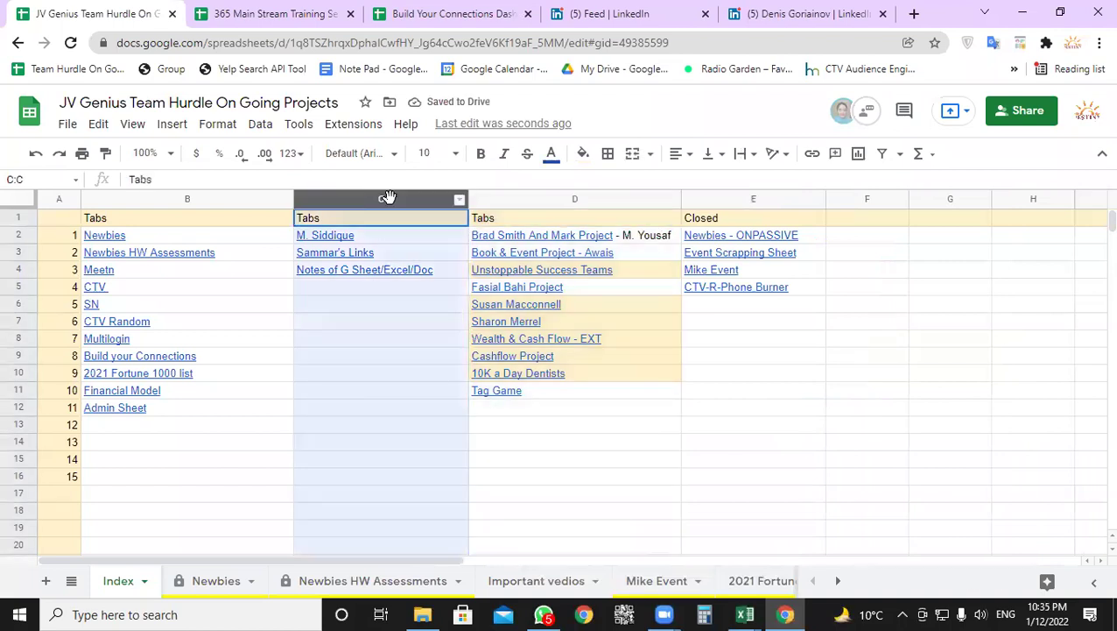
{"action": "left_click", "coordinate": [513, 195], "text": "shift"}
{"action": "right_click", "coordinate": [512, 194]}
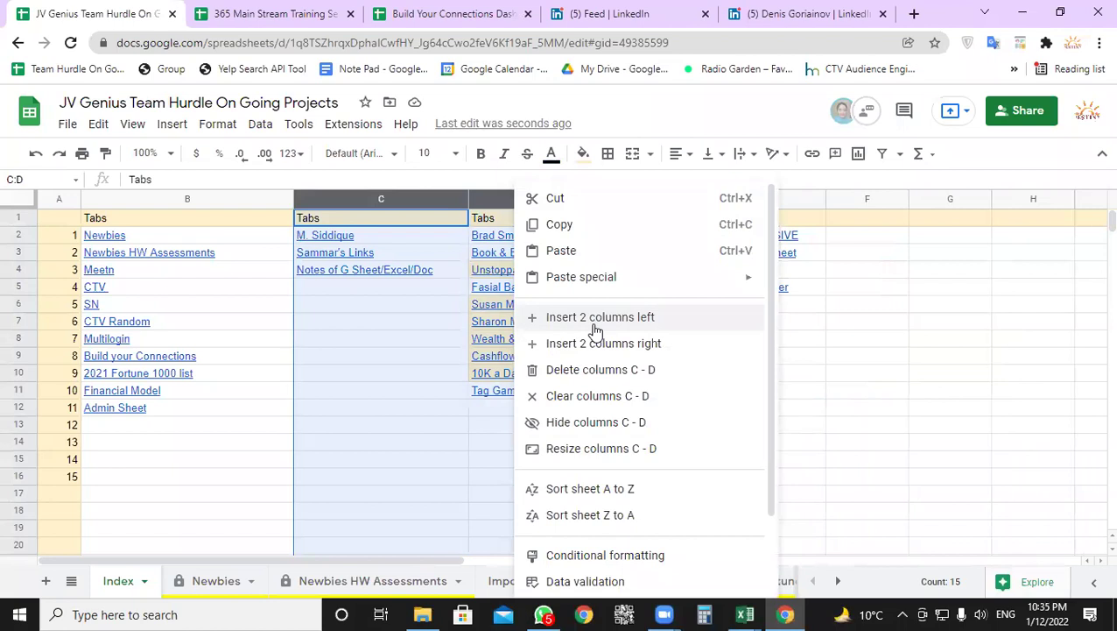
{"action": "left_click", "coordinate": [888, 326]}
{"action": "left_click_drag", "start_coordinate": [413, 190], "coordinate": [701, 184]}
{"action": "right_click", "coordinate": [404, 201]}
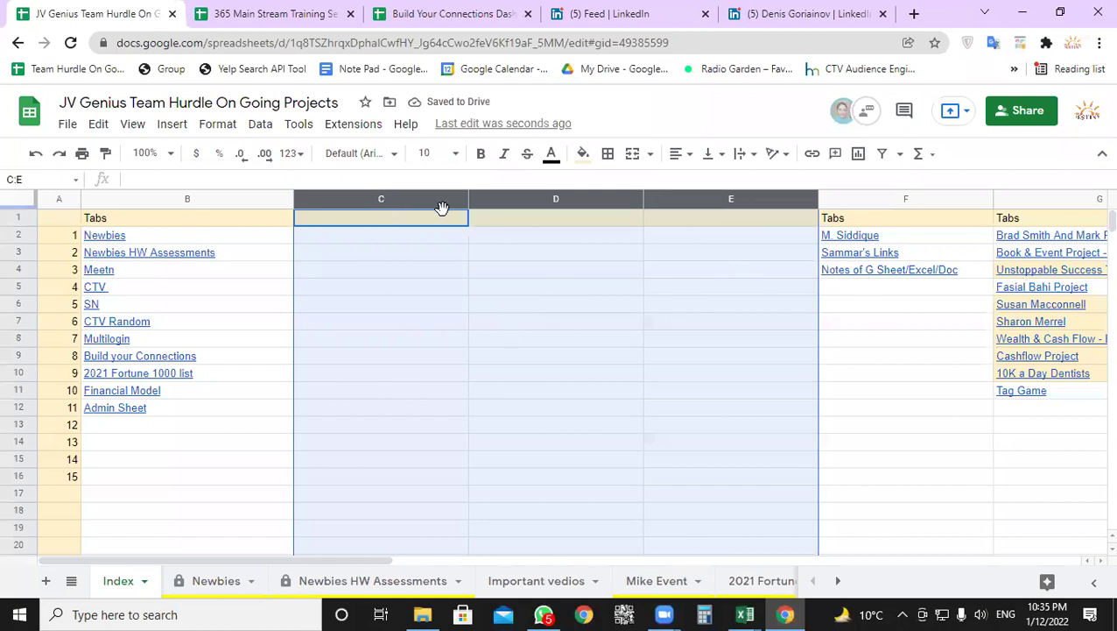
- Delete the blank columns C to E together
{"action": "right_click", "coordinate": [382, 197]}
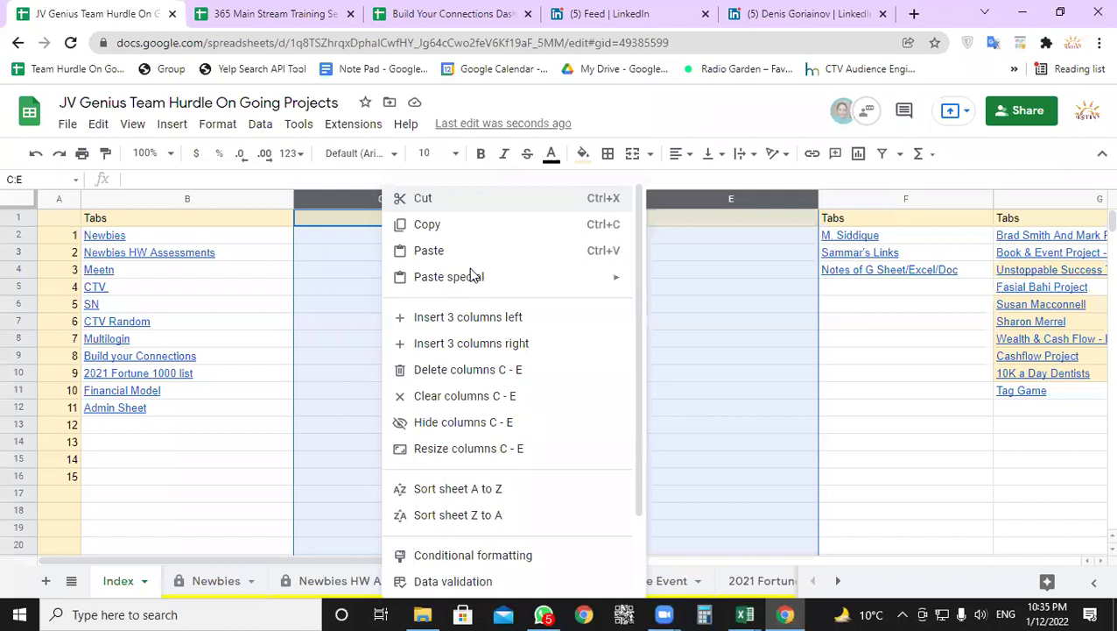
{"action": "left_click", "coordinate": [510, 369]}
{"action": "left_click", "coordinate": [865, 326]}
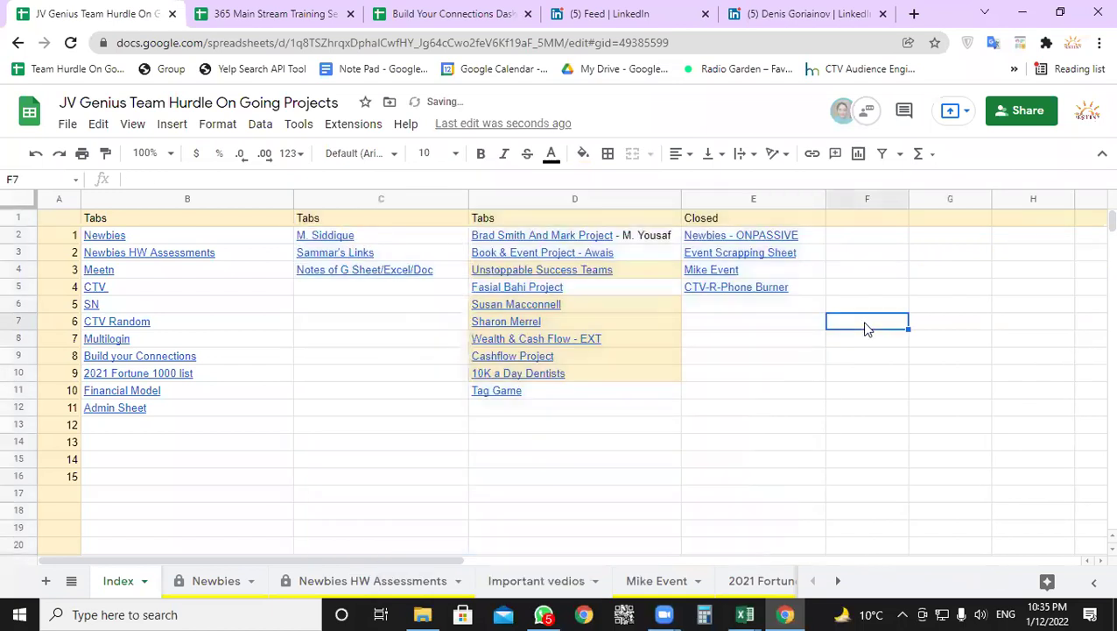
{"action": "left_click", "coordinate": [327, 391]}
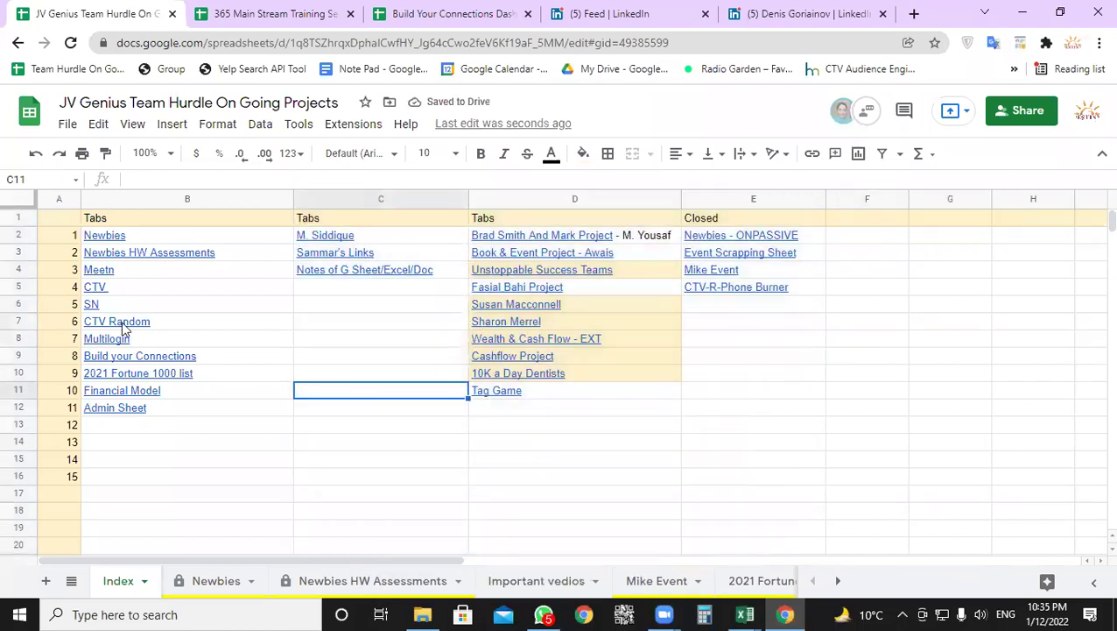
- View the insert and delete options for row 6 and for rows 6 to 8 together, without applying any
{"action": "left_click", "coordinate": [27, 310]}
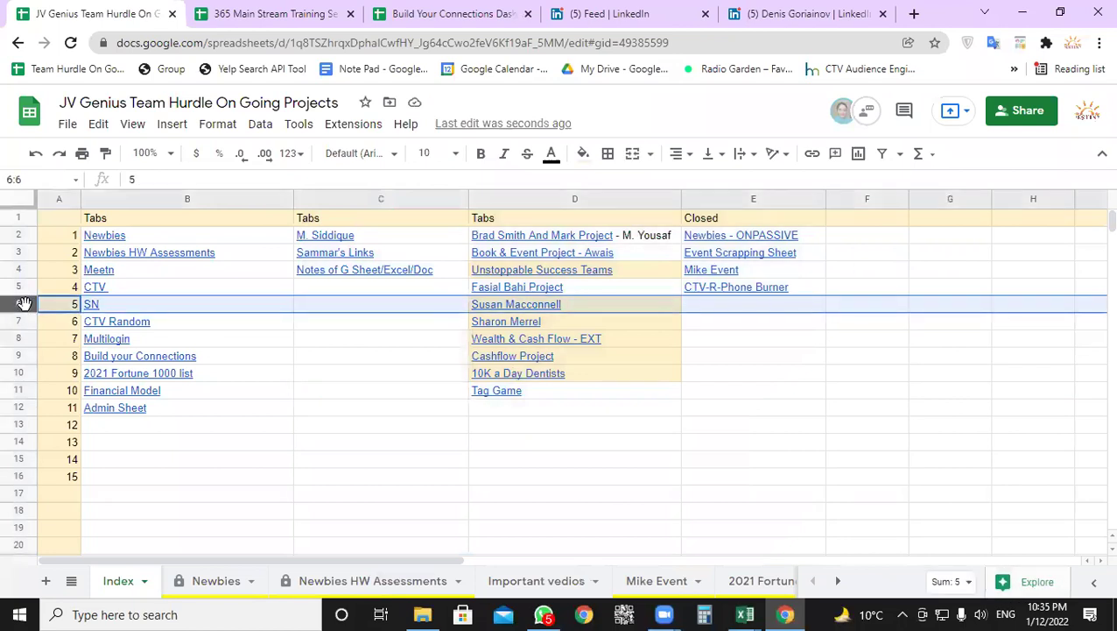
{"action": "right_click", "coordinate": [26, 309]}
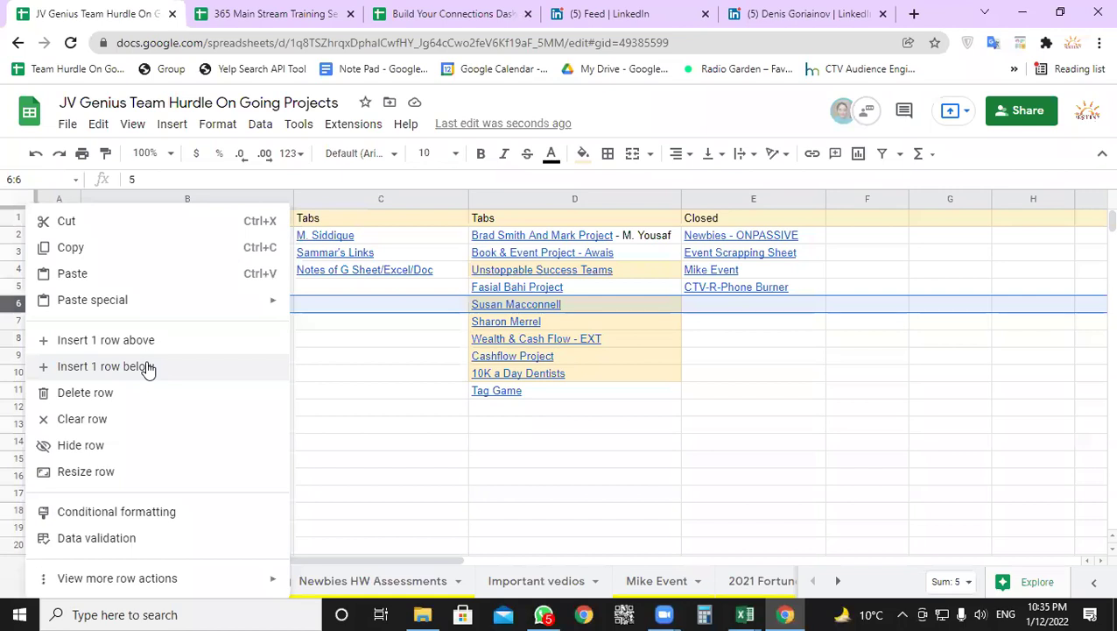
{"action": "left_click", "coordinate": [341, 362]}
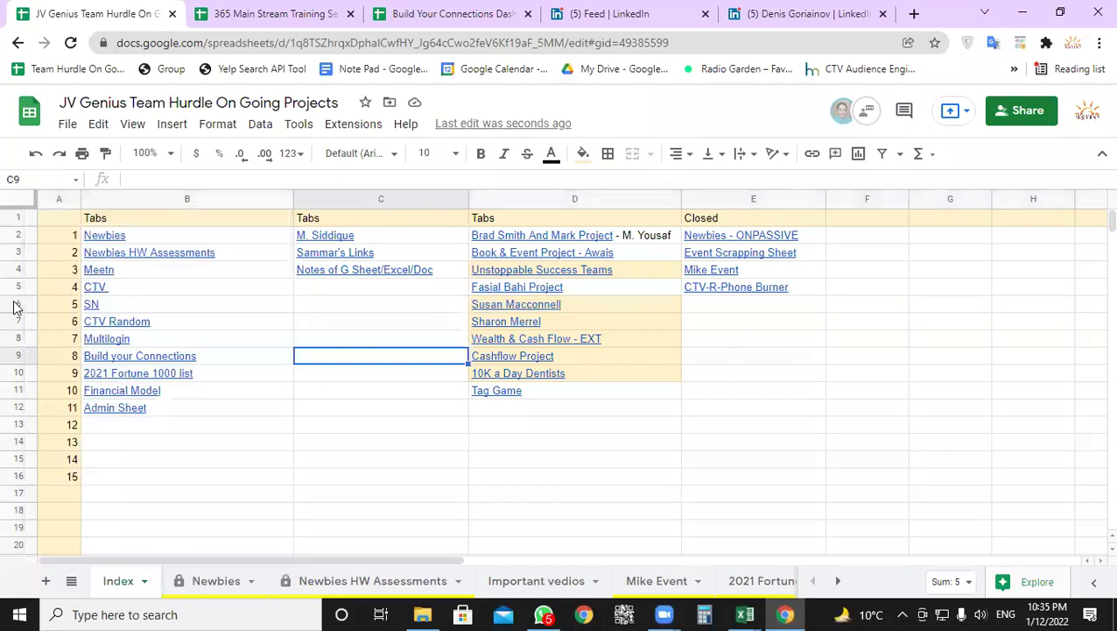
{"action": "left_click", "coordinate": [16, 305]}
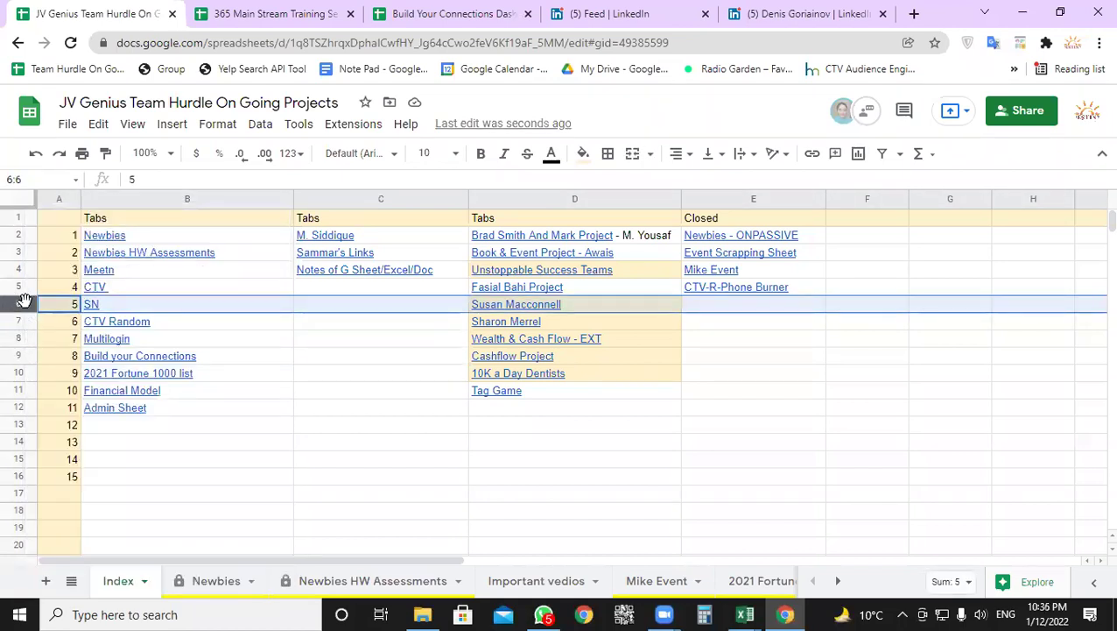
{"action": "left_click", "coordinate": [19, 338], "text": "shift"}
{"action": "right_click", "coordinate": [21, 315]}
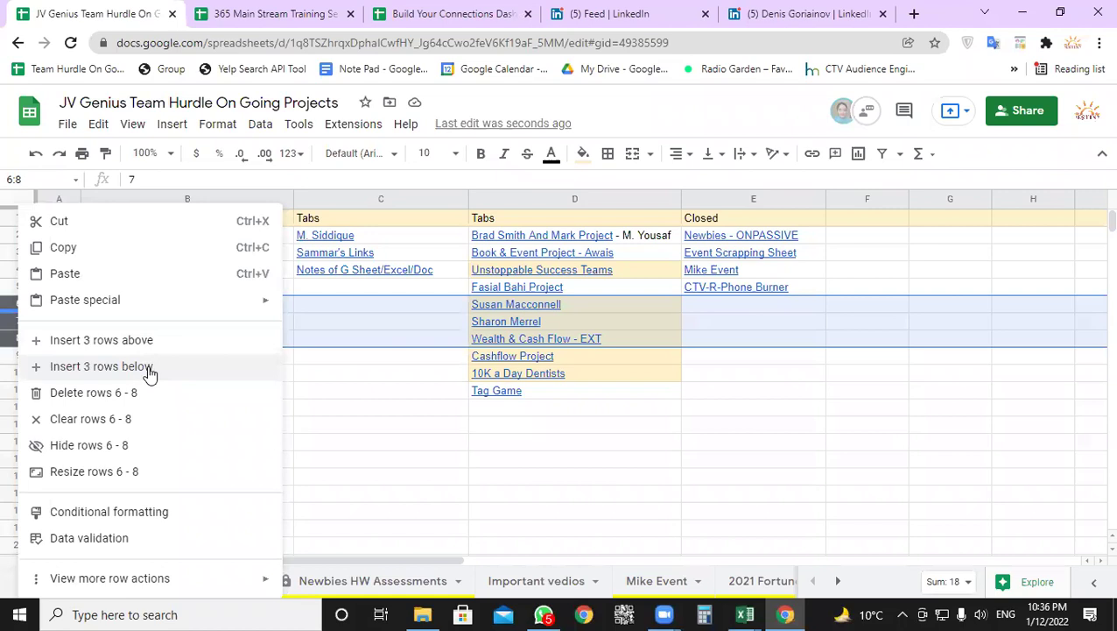
{"action": "left_click", "coordinate": [411, 380]}
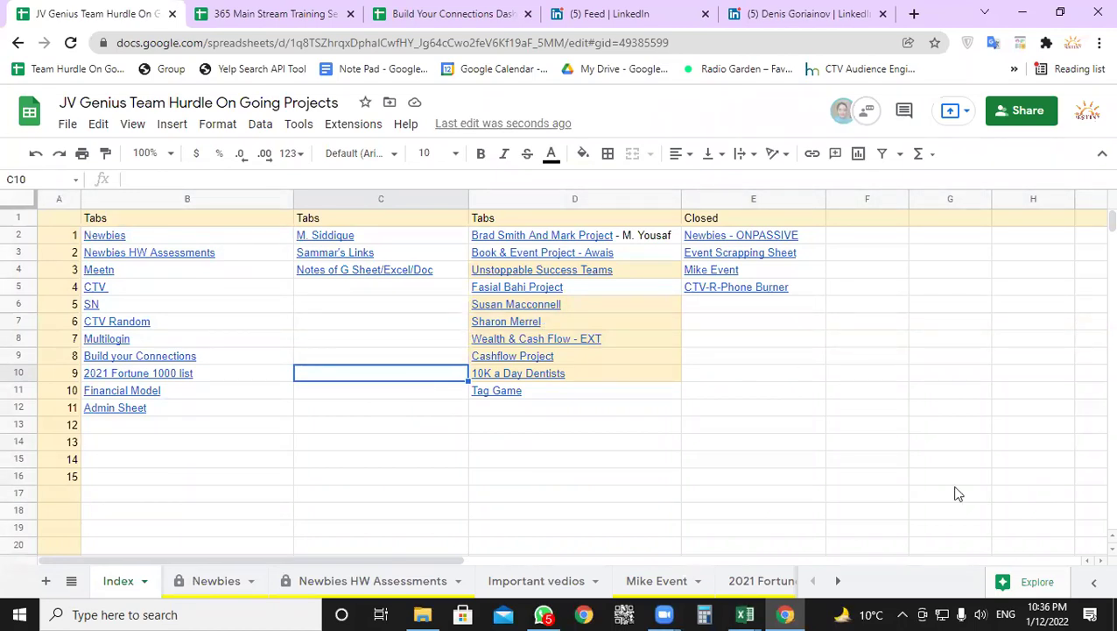
{"action": "left_click", "coordinate": [369, 415]}
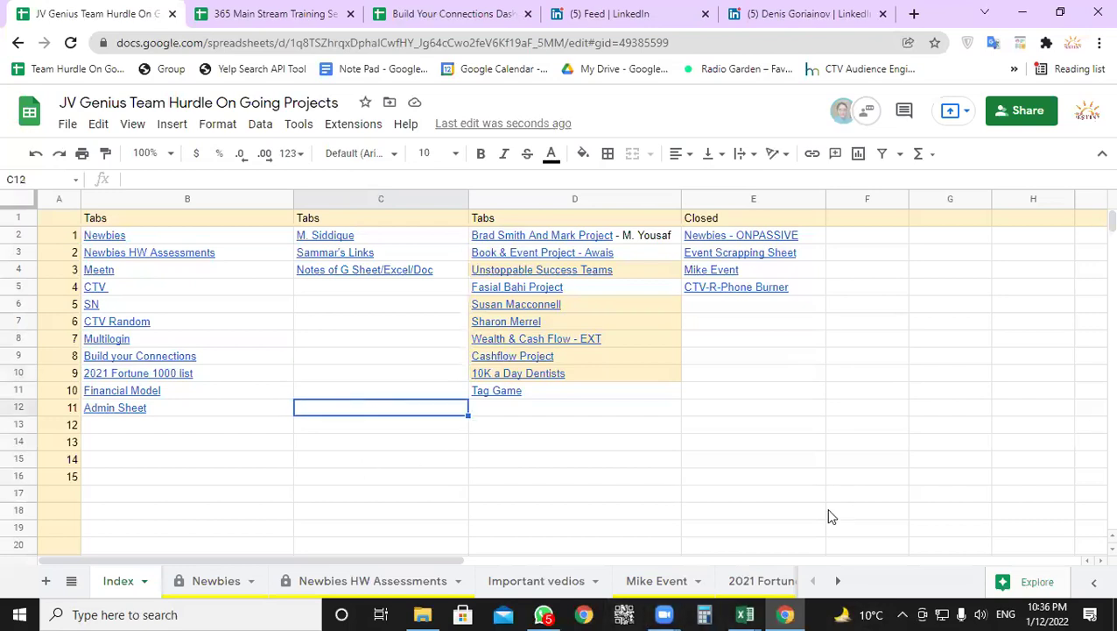
- View the tab color choices for the Index sheet and browse the list of all sheets with their color markers
{"action": "right_click", "coordinate": [107, 584]}
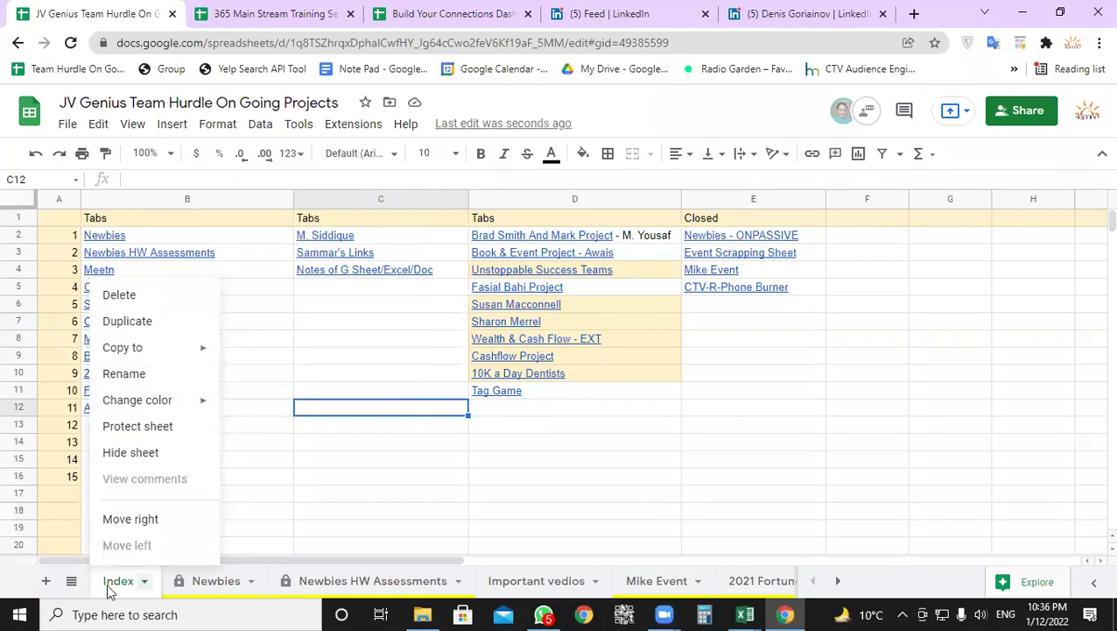
{"action": "mouse_move", "coordinate": [198, 401]}
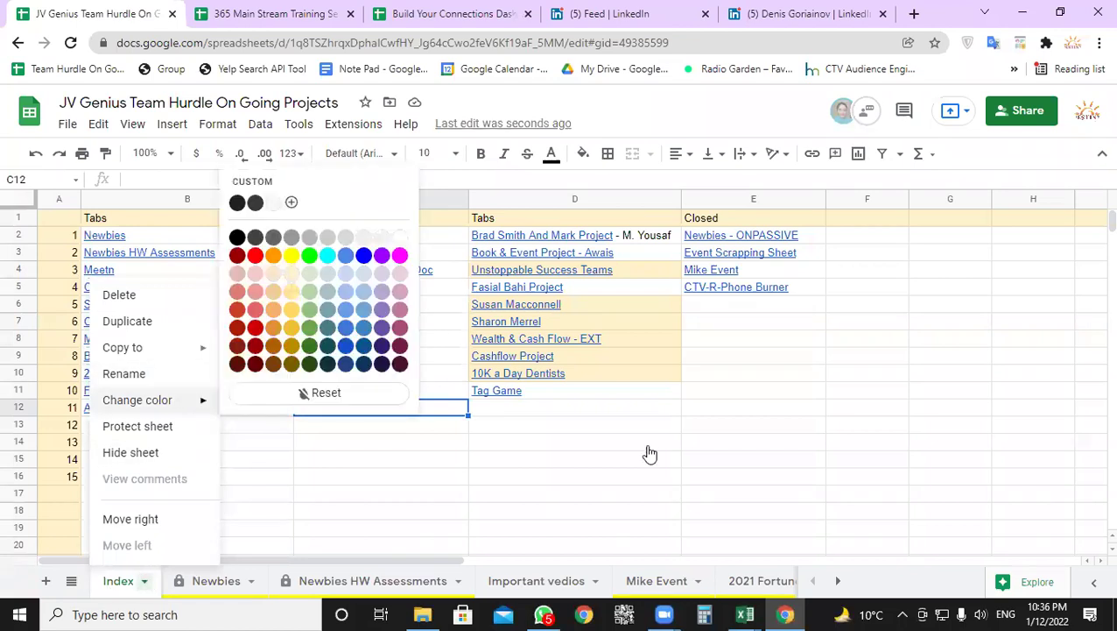
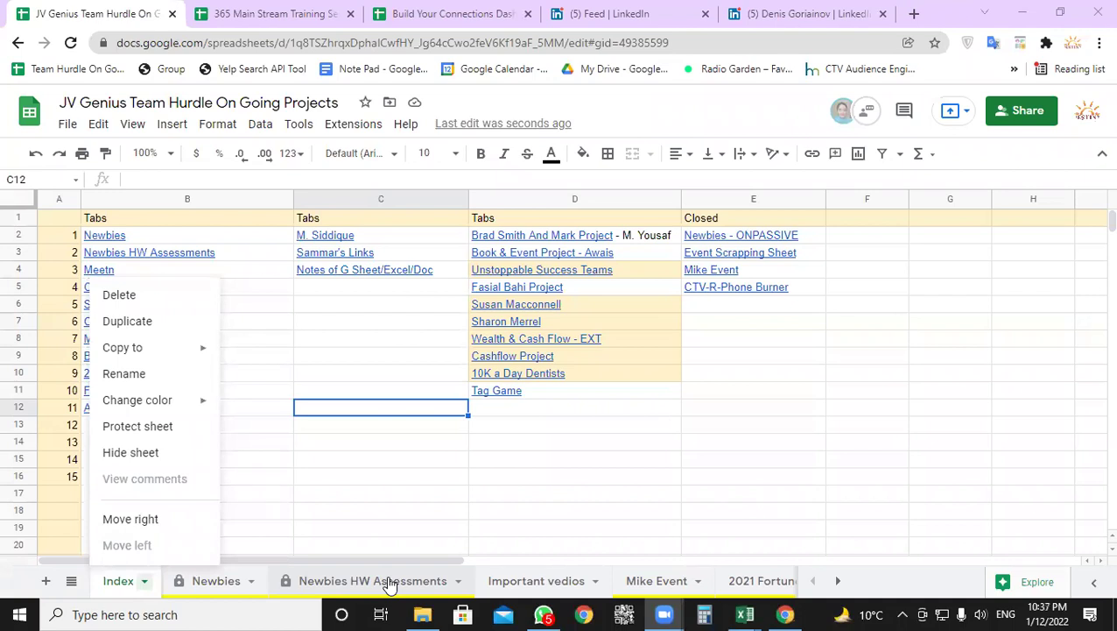
{"action": "left_click", "coordinate": [73, 584]}
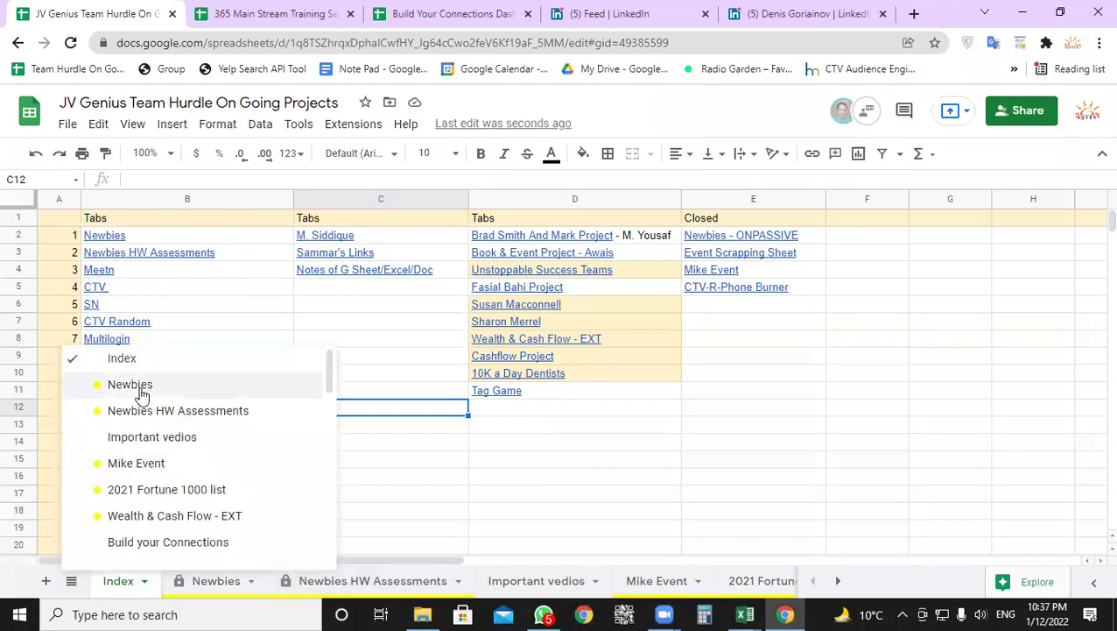
{"action": "scroll", "coordinate": [115, 490], "scroll_direction": "down", "scroll_amount": 3}
{"action": "scroll", "coordinate": [117, 491], "scroll_direction": "up", "scroll_amount": 2}
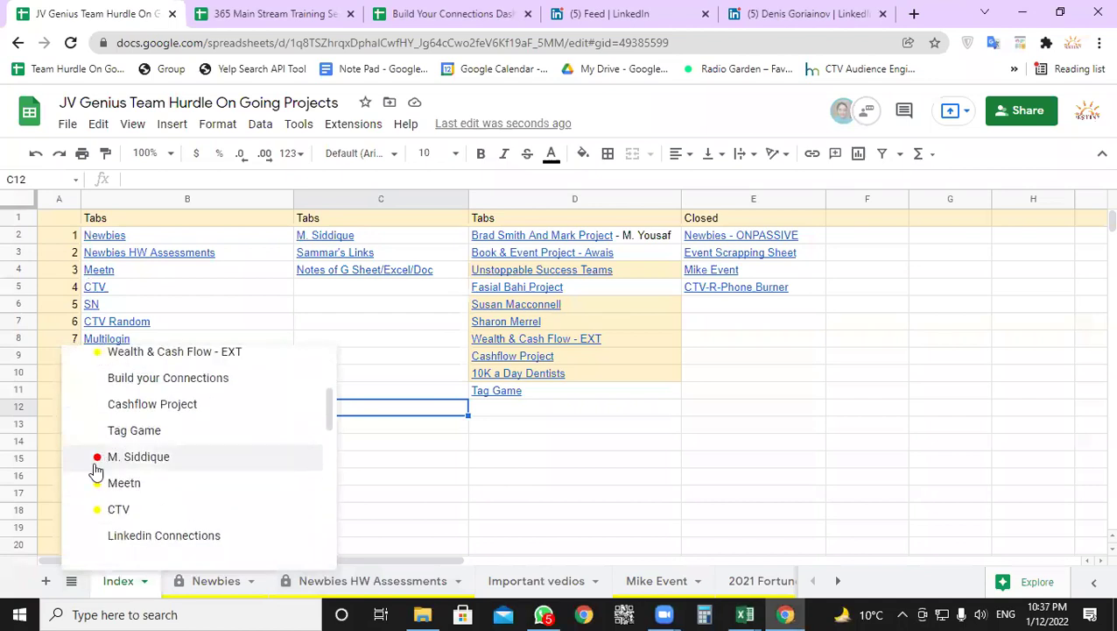
{"action": "scroll", "coordinate": [97, 469], "scroll_direction": "down", "scroll_amount": 5}
{"action": "scroll", "coordinate": [101, 460], "scroll_direction": "up", "scroll_amount": 2}
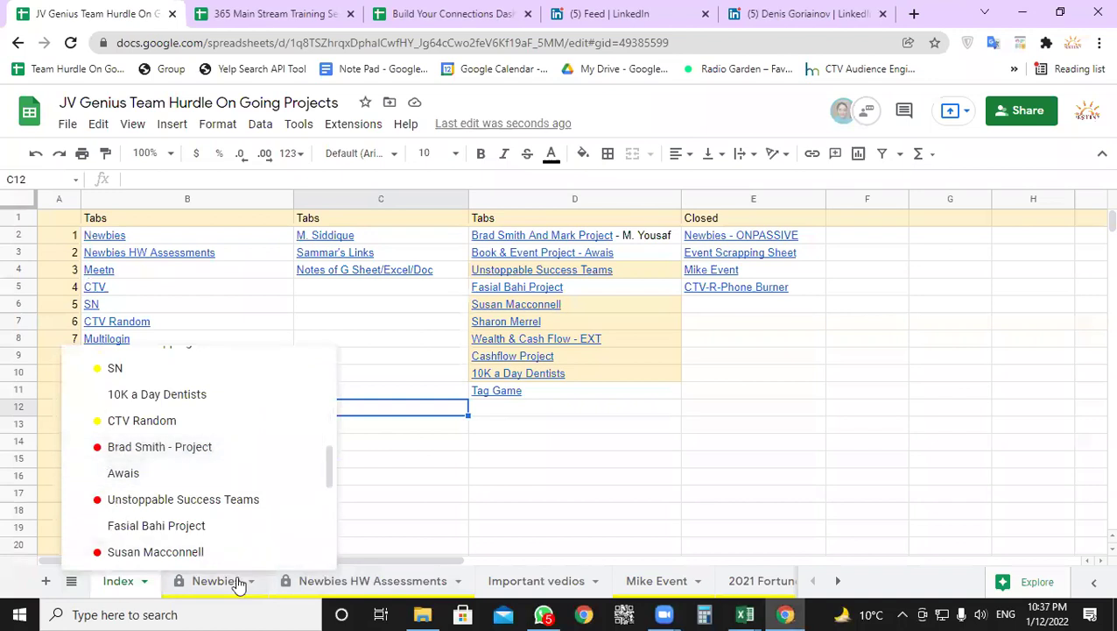
- Scroll through the list of all sheets to compare their red and yellow tab color markers, and close the list
{"action": "scroll", "coordinate": [160, 464], "scroll_direction": "down", "scroll_amount": 2}
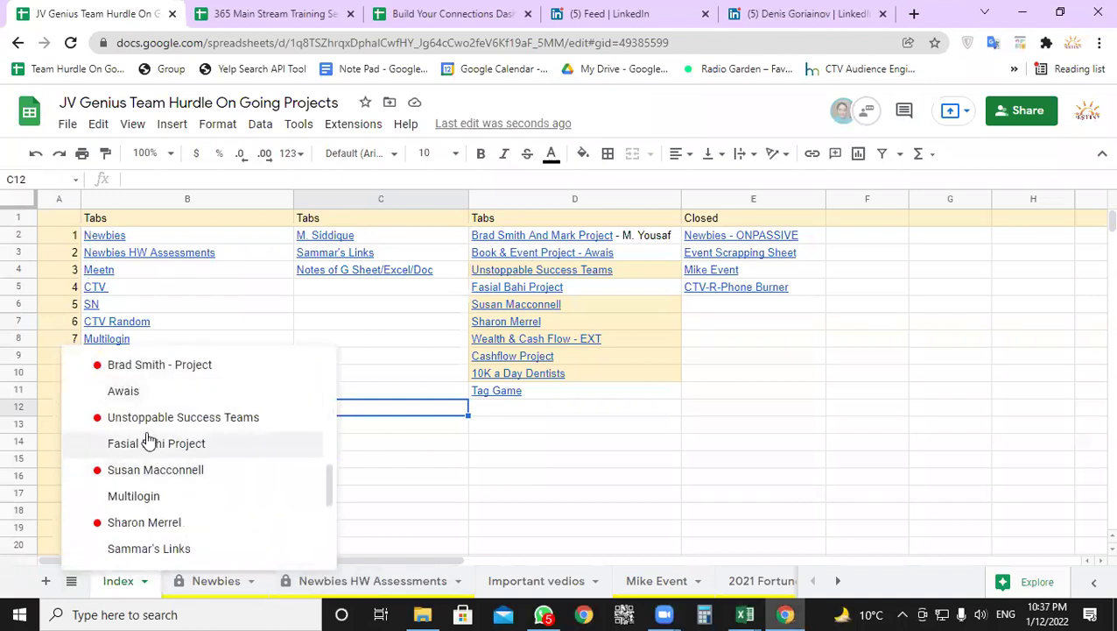
{"action": "scroll", "coordinate": [149, 447], "scroll_direction": "down", "scroll_amount": 3}
{"action": "scroll", "coordinate": [167, 516], "scroll_direction": "up", "scroll_amount": 5}
{"action": "scroll", "coordinate": [173, 519], "scroll_direction": "up", "scroll_amount": 3}
{"action": "scroll", "coordinate": [173, 519], "scroll_direction": "down", "scroll_amount": 5}
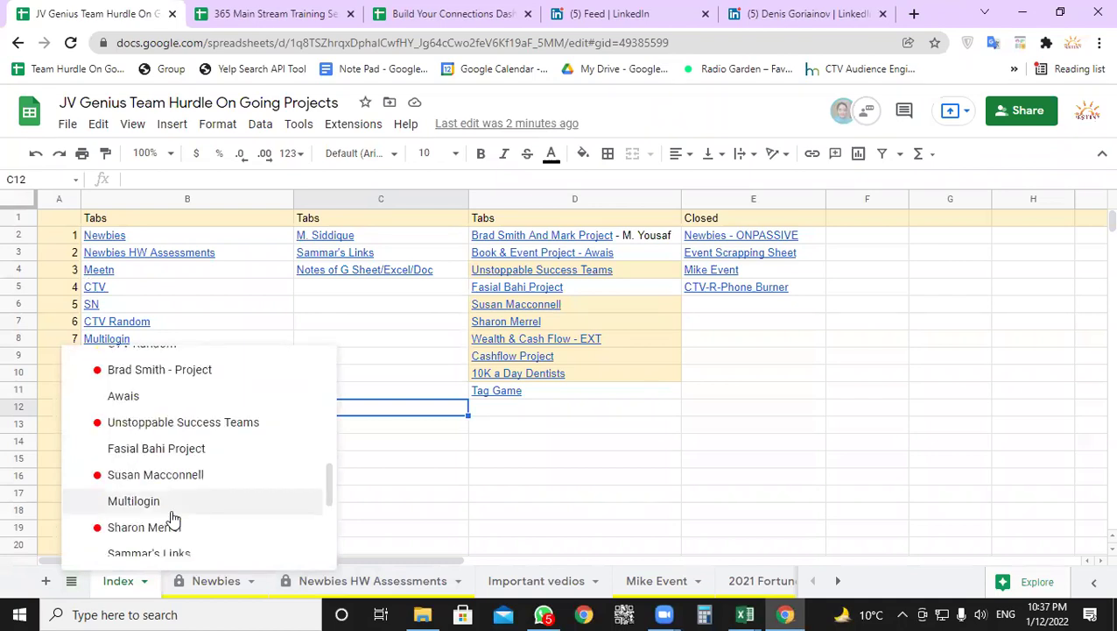
{"action": "scroll", "coordinate": [172, 518], "scroll_direction": "up", "scroll_amount": 5}
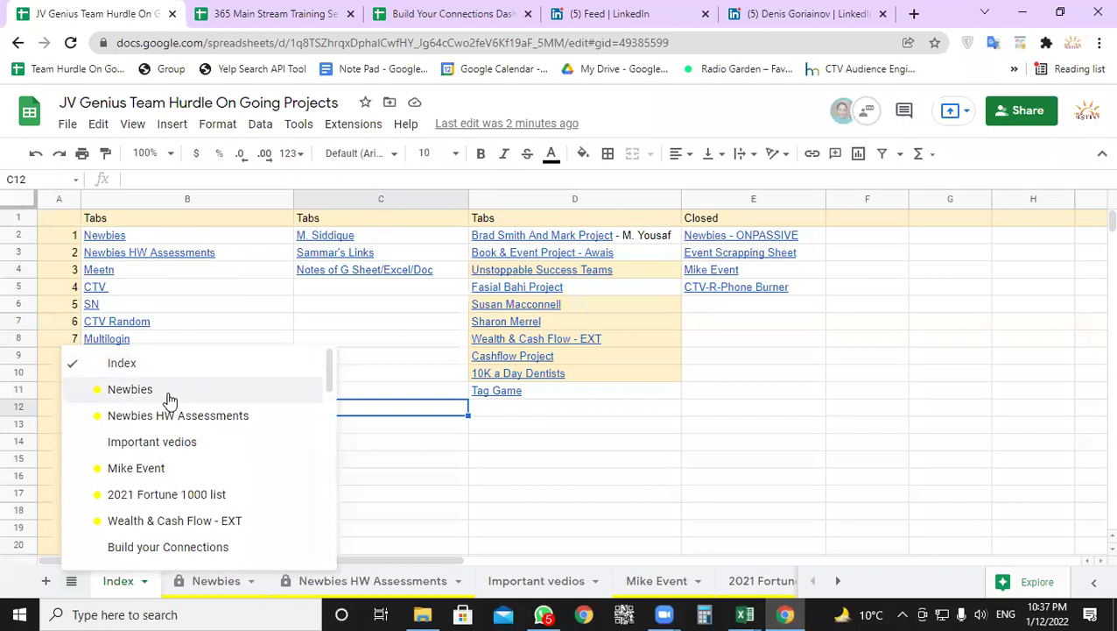
{"action": "left_click", "coordinate": [511, 462]}
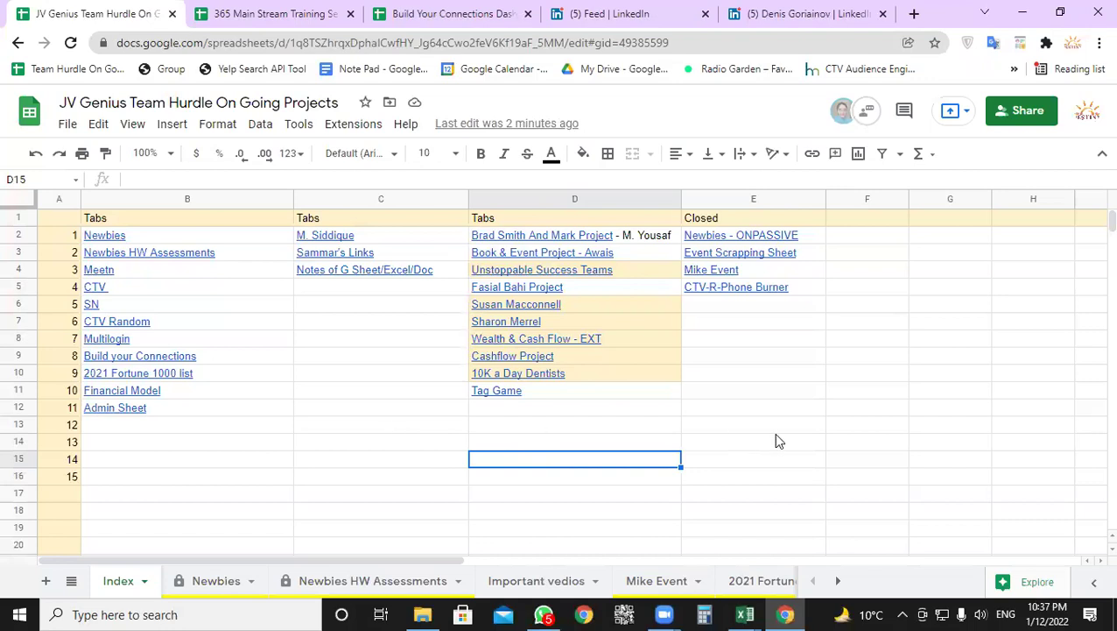
{"action": "left_click", "coordinate": [382, 445]}
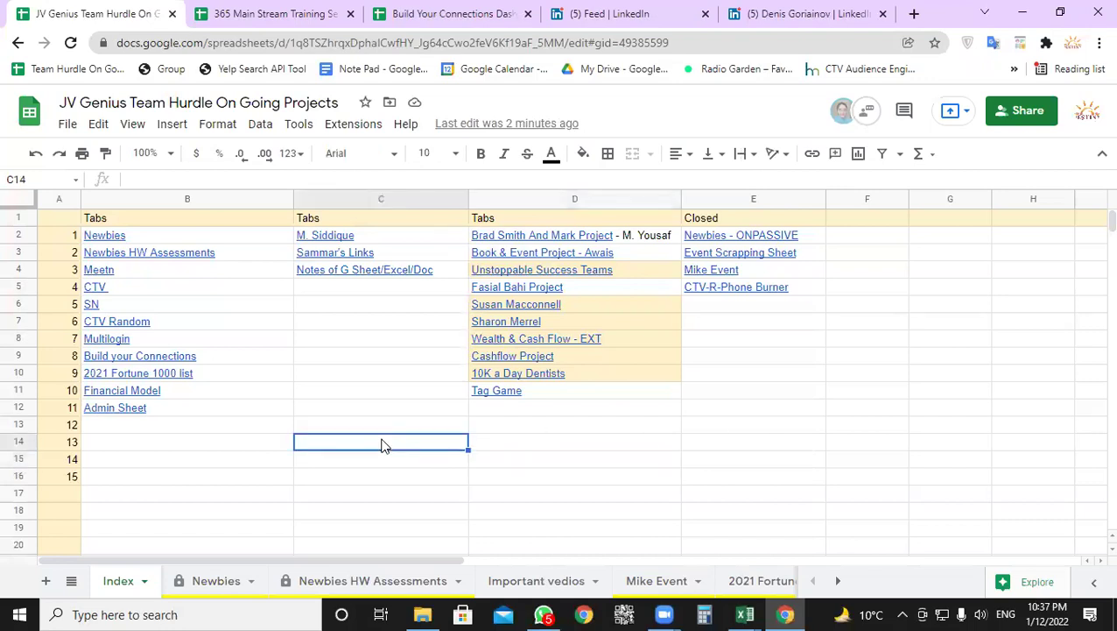
{"action": "left_click", "coordinate": [253, 445]}
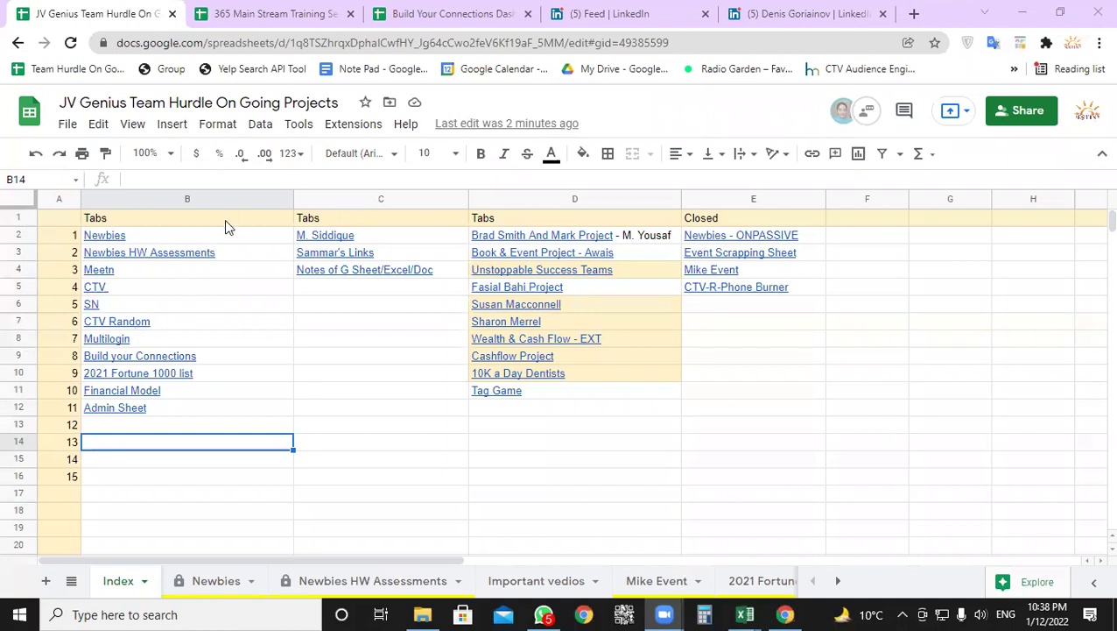
- Enter the header "Sr No." in cell A1 above the serial numbers
{"action": "left_click", "coordinate": [72, 223]}
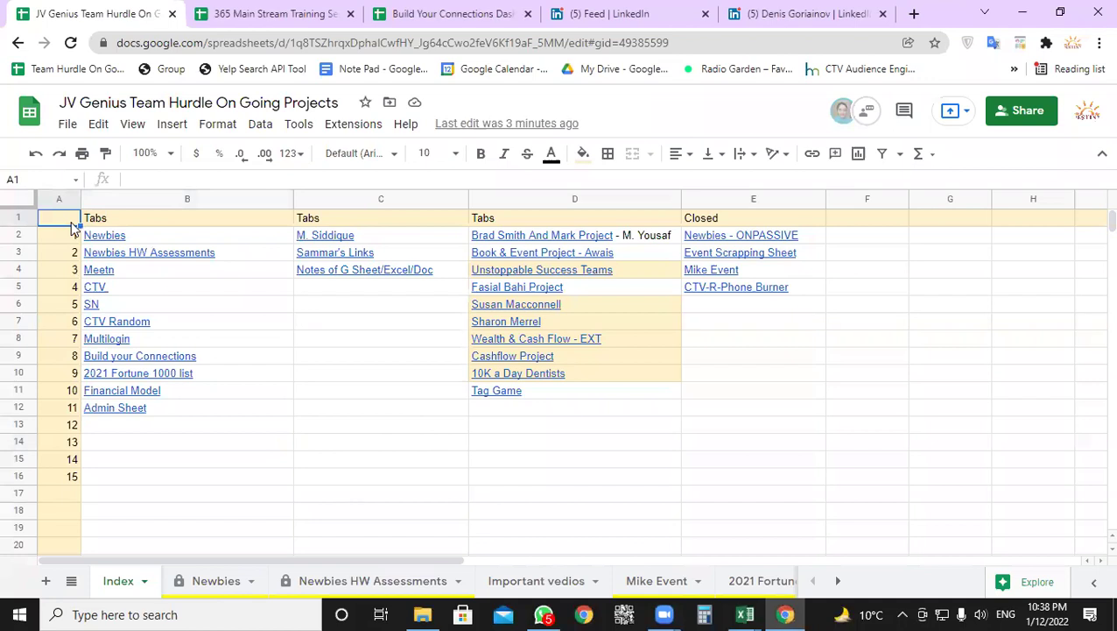
{"action": "type", "text": "Sr"}
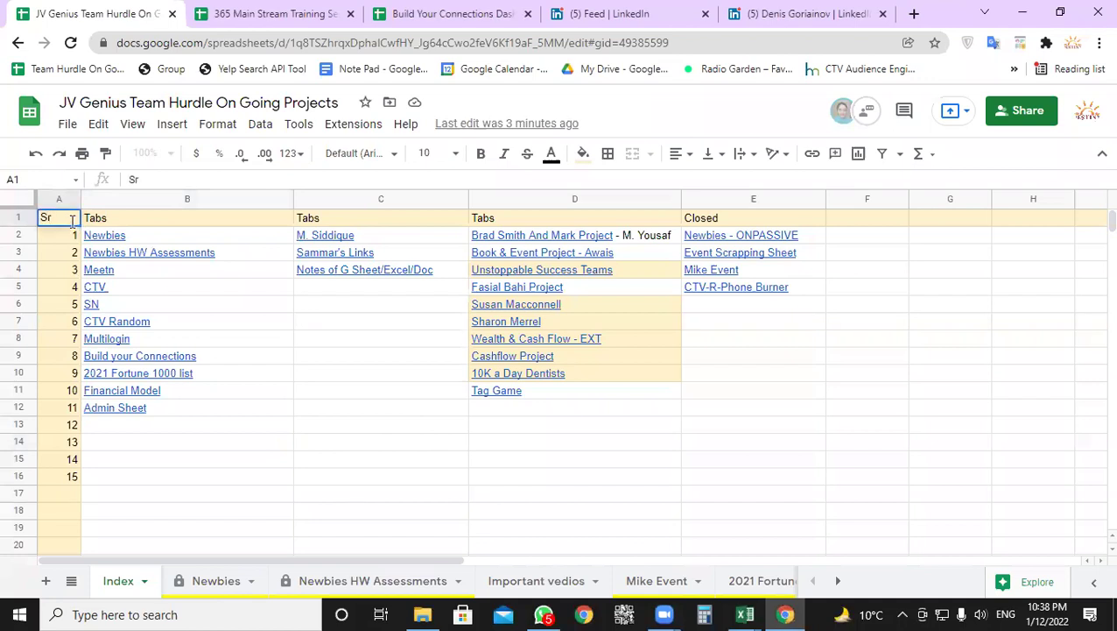
{"action": "type", "text": " No."}
{"action": "left_click", "coordinate": [165, 328]}
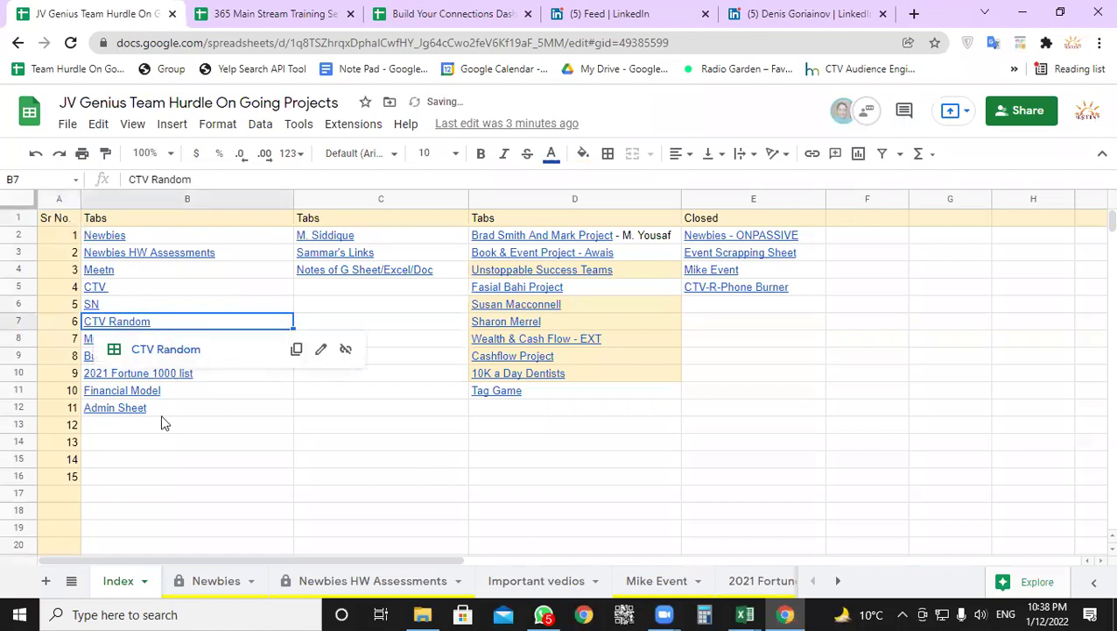
- Highlight row 12, its serial number in A12 and header row 1 to compare sheet row numbers with the serial numbers
{"action": "left_click", "coordinate": [20, 407]}
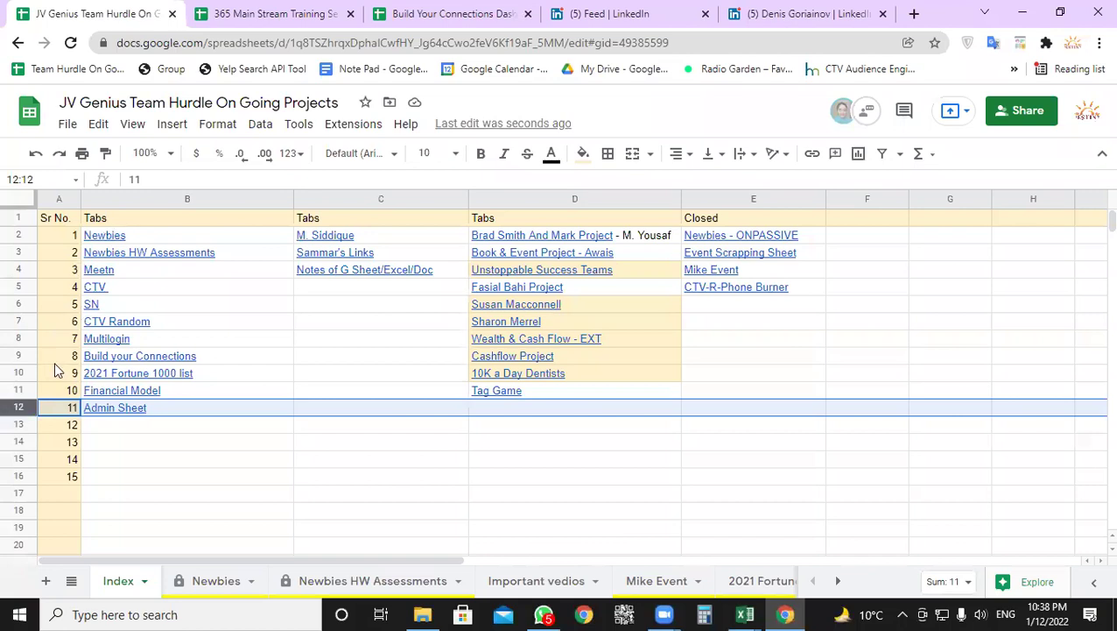
{"action": "left_click", "coordinate": [69, 407]}
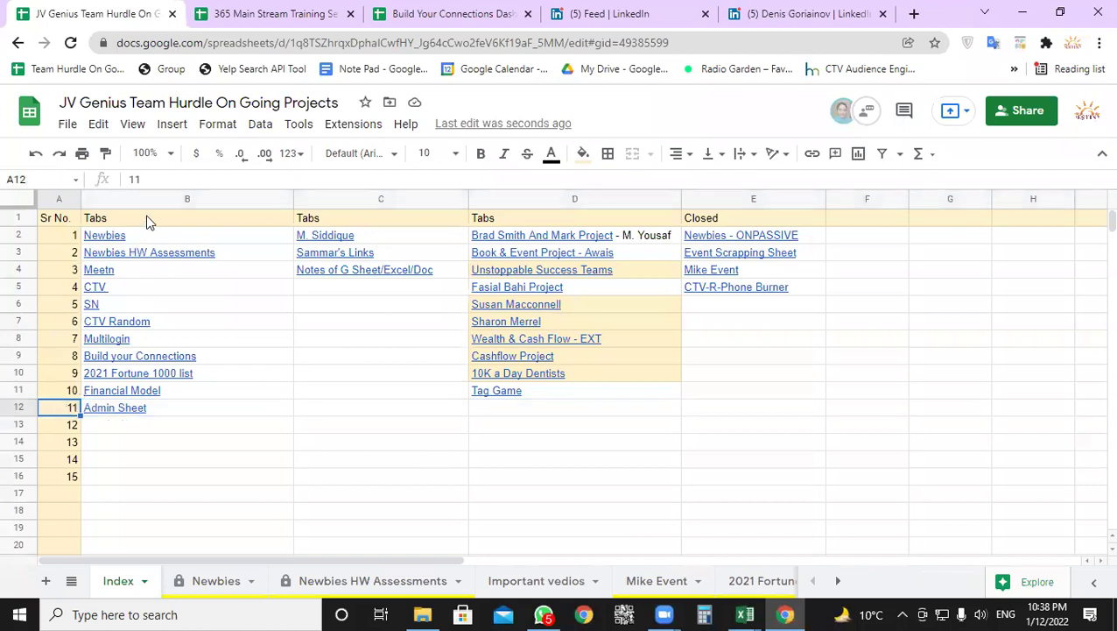
{"action": "left_click", "coordinate": [14, 217]}
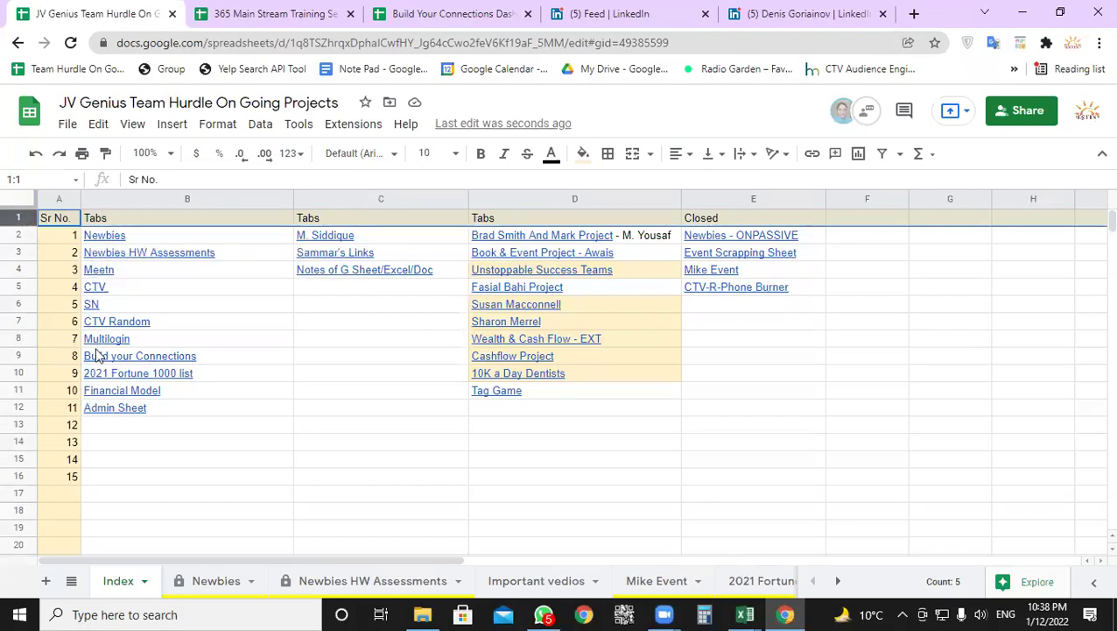
{"action": "left_click", "coordinate": [22, 405]}
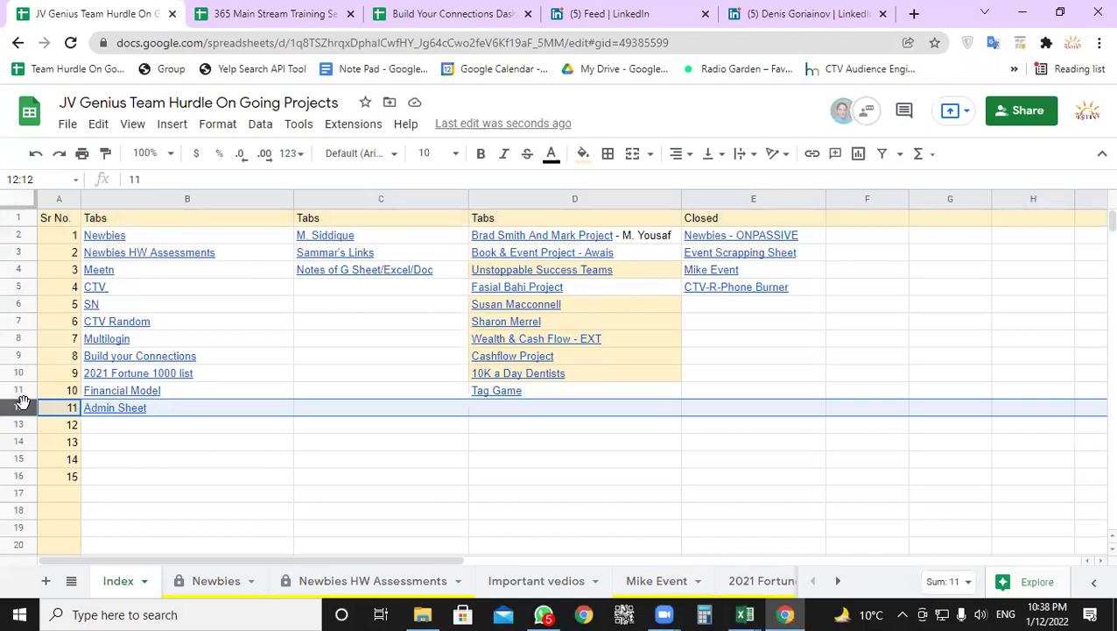
{"action": "left_click_drag", "start_coordinate": [22, 401], "coordinate": [88, 232]}
- Overwrite the serial numbers in A3 and A4 with 3 and 4
{"action": "left_click", "coordinate": [75, 253]}
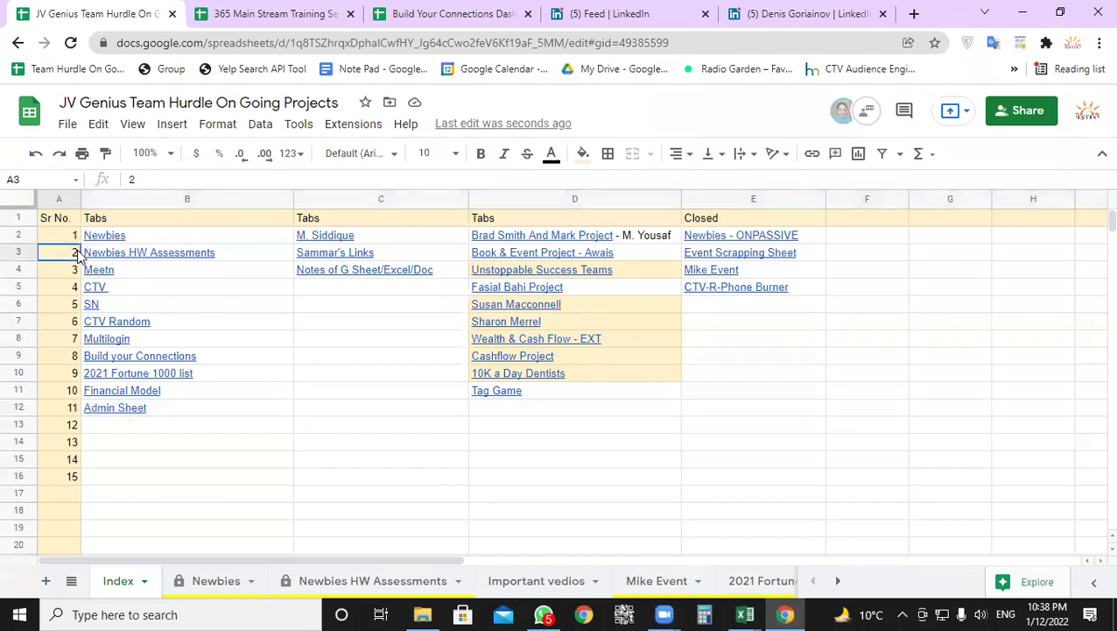
{"action": "type", "text": "3"}
{"action": "key", "text": "Return"}
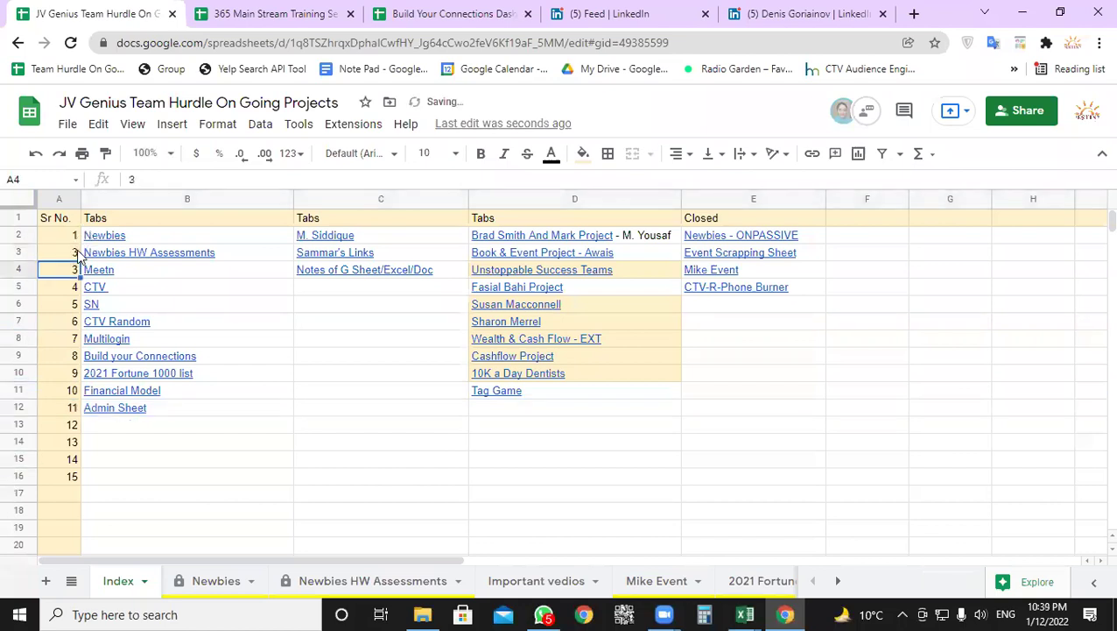
{"action": "type", "text": "4"}
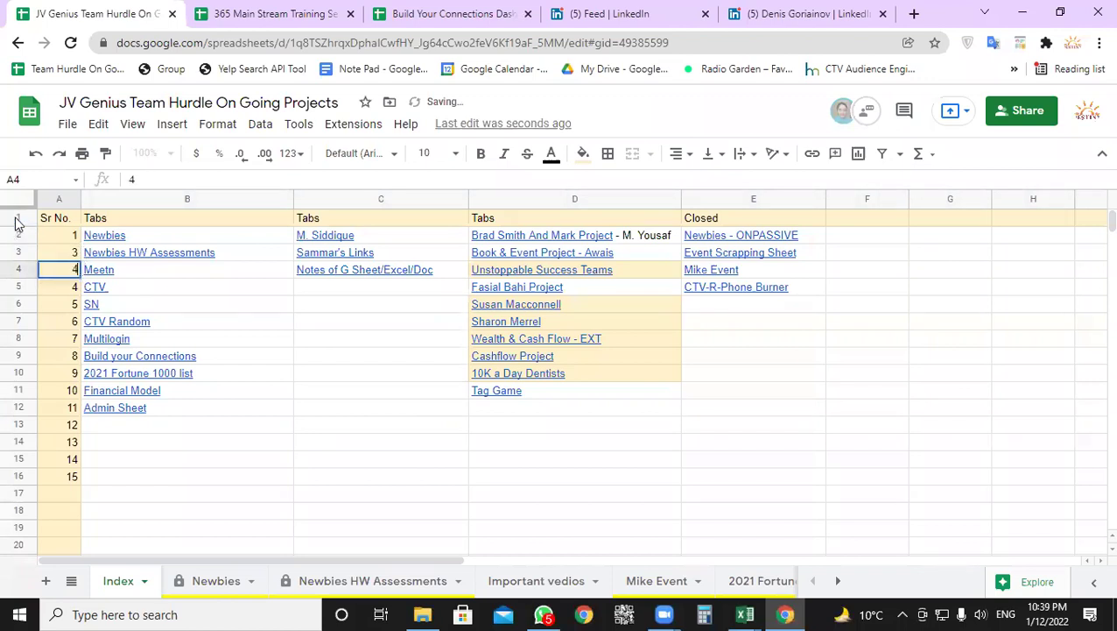
- Restore the serial numbers in A3 and A4 to 2 and 3
{"action": "left_click", "coordinate": [64, 252]}
{"action": "type", "text": "2"}
{"action": "key", "text": "Return"}
{"action": "type", "text": "3"}
{"action": "left_click", "coordinate": [186, 321]}
- Highlight the links in B2:B12, and examine how column C and row 4 meet at cell C4
{"action": "left_click_drag", "start_coordinate": [221, 235], "coordinate": [223, 410]}
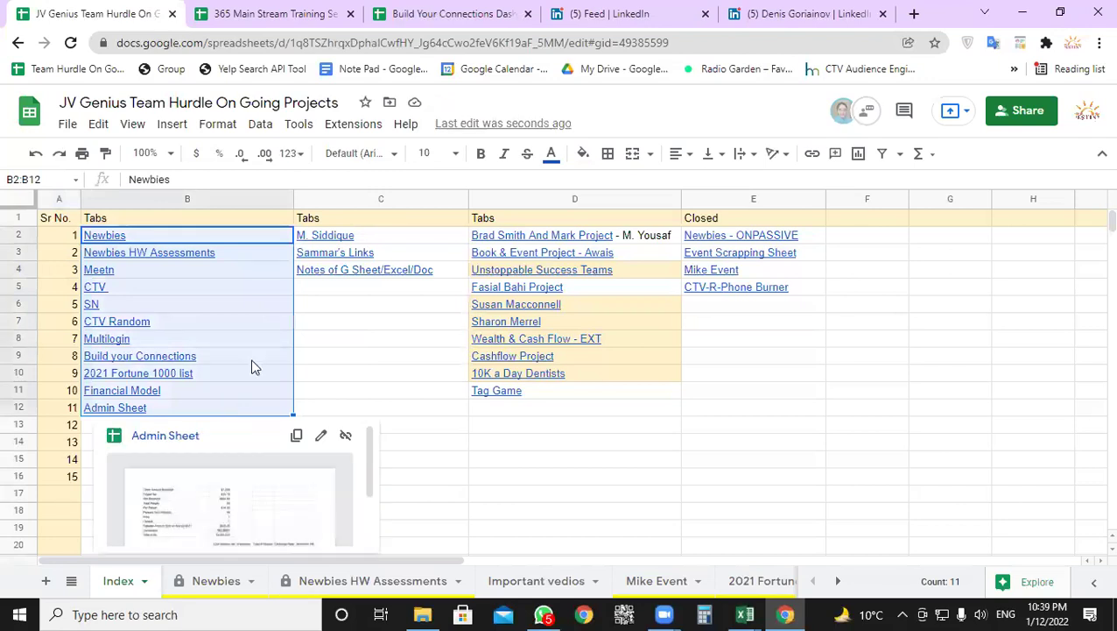
{"action": "mouse_move", "coordinate": [304, 265]}
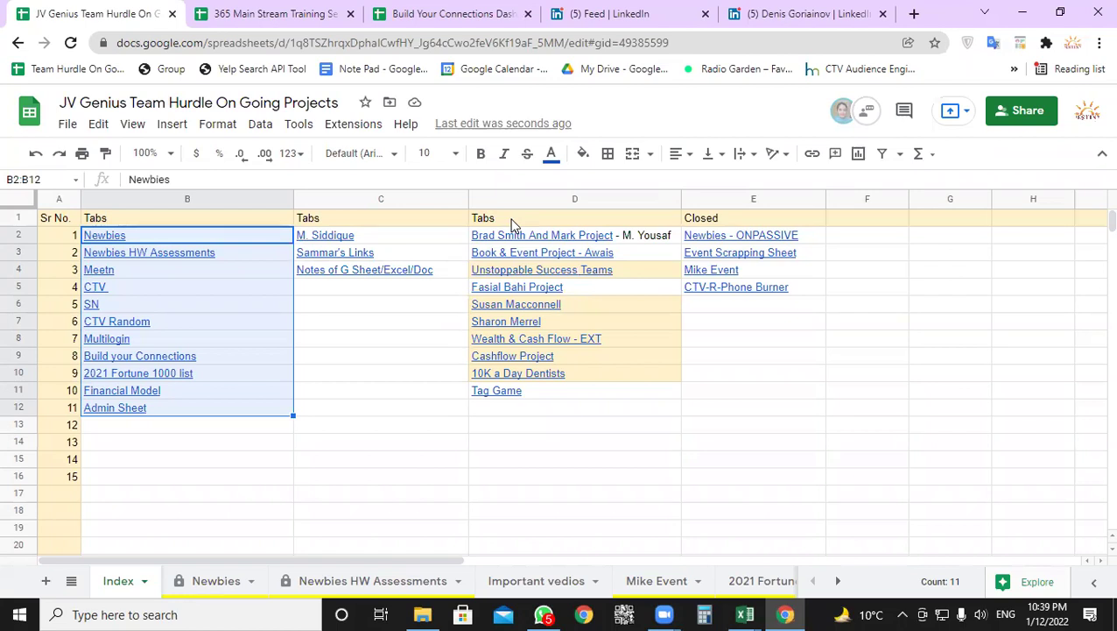
{"action": "left_click", "coordinate": [407, 200]}
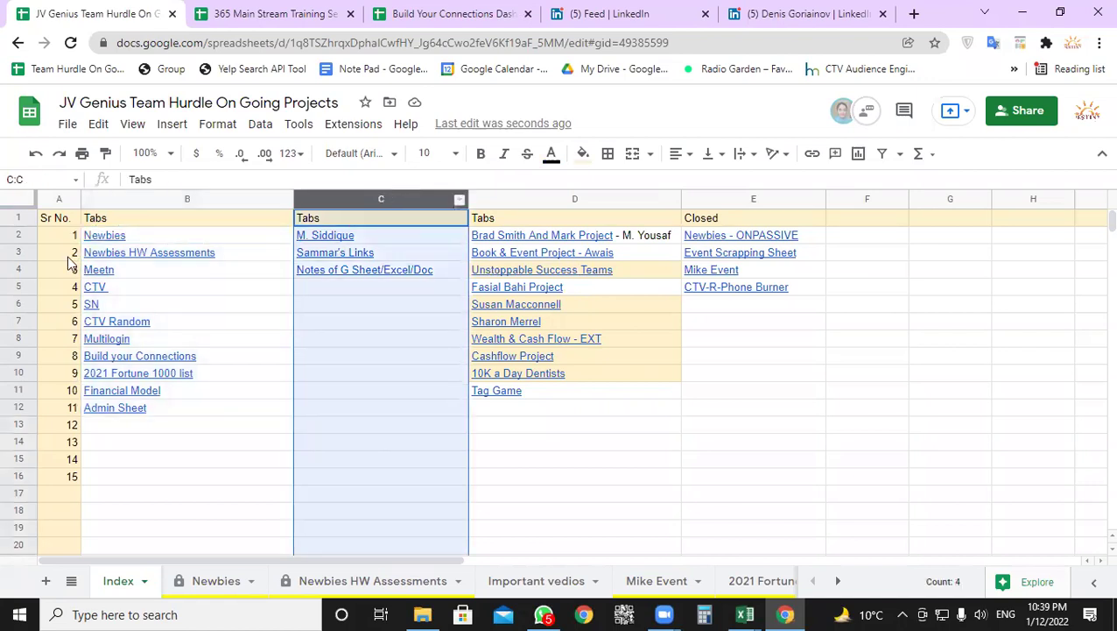
{"action": "left_click", "coordinate": [19, 269]}
{"action": "left_click", "coordinate": [385, 199]}
{"action": "left_click", "coordinate": [337, 273]}
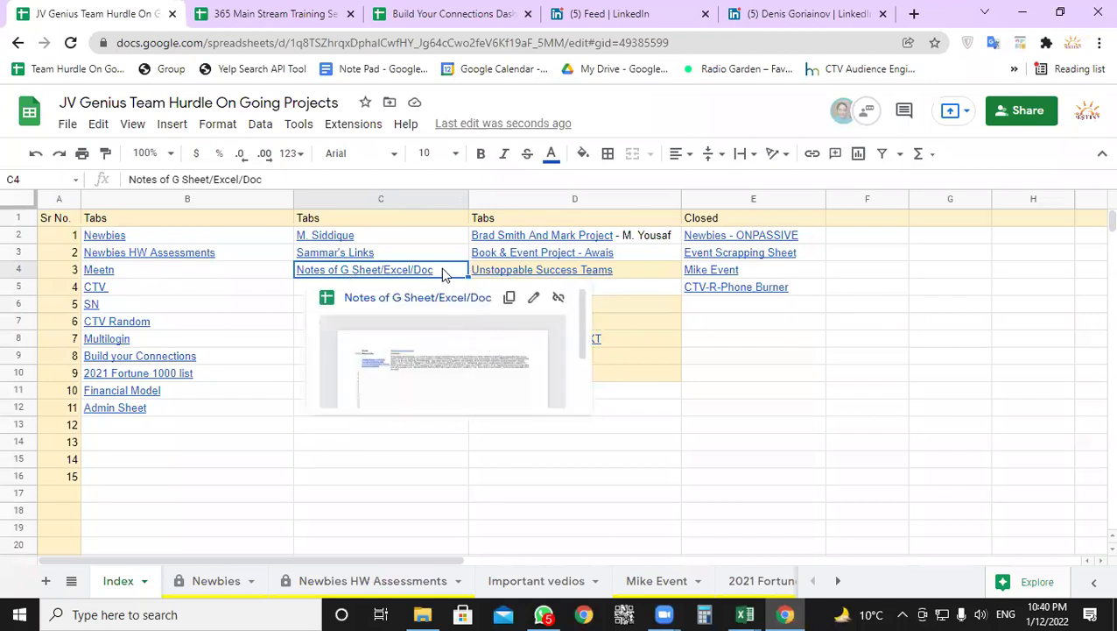
- Enter the sample numbers 111 in cell C8 and 222 in cell C9
{"action": "left_click", "coordinate": [342, 340]}
{"action": "type", "text": "111"}
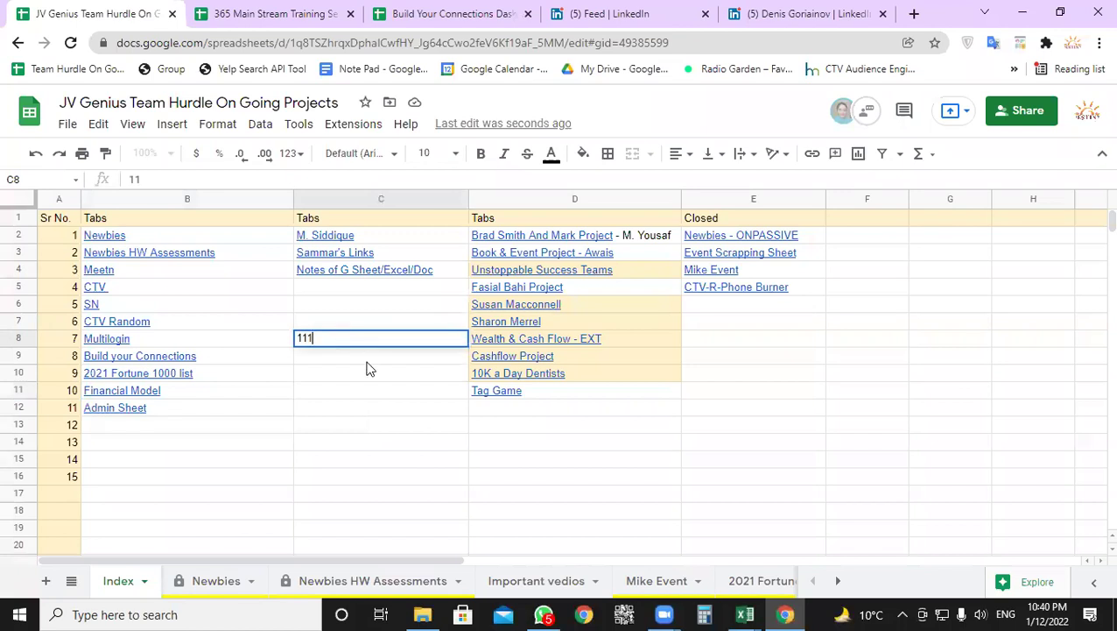
{"action": "key", "text": "Return"}
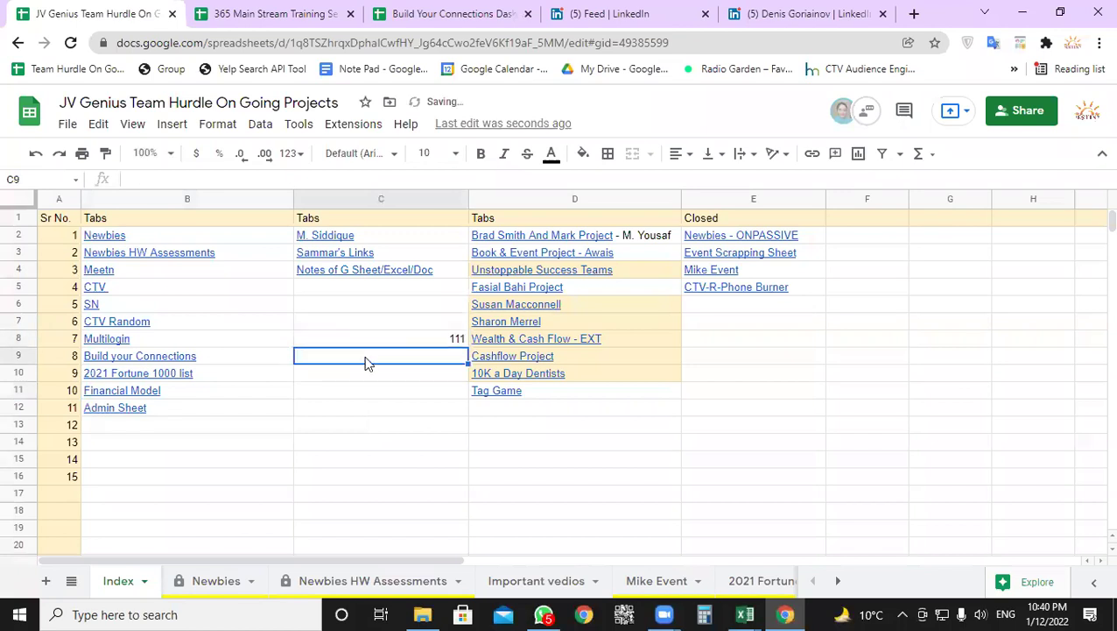
{"action": "type", "text": "222"}
{"action": "left_click", "coordinate": [384, 392]}
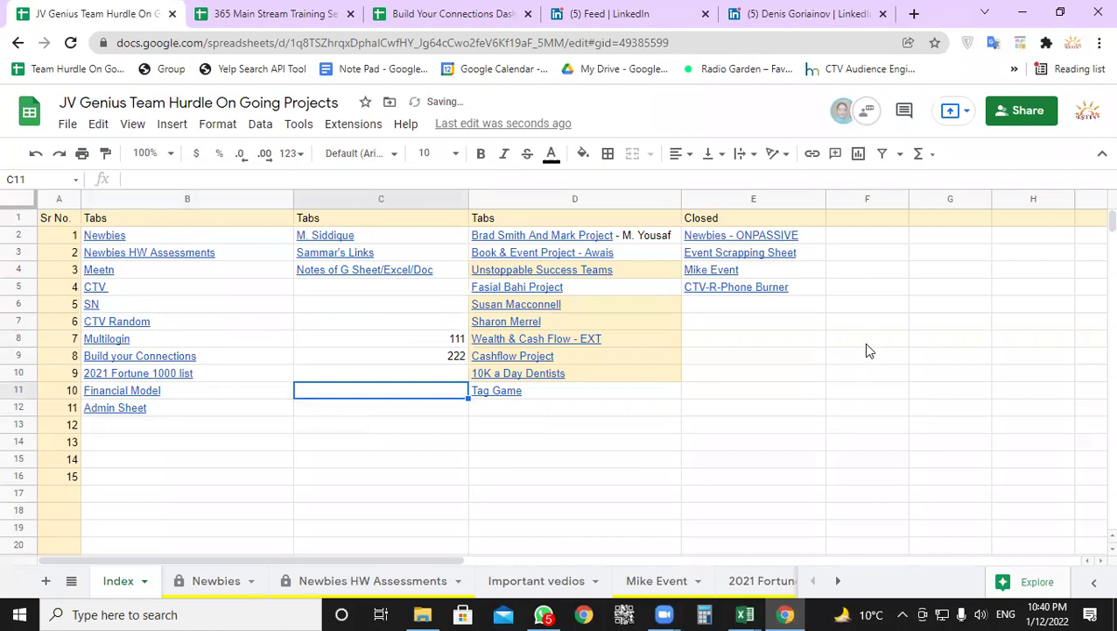
- Enter the formula =C8+C9 in cell F8 to add the two sample numbers by cell reference
{"action": "left_click", "coordinate": [867, 346]}
{"action": "type", "text": "="}
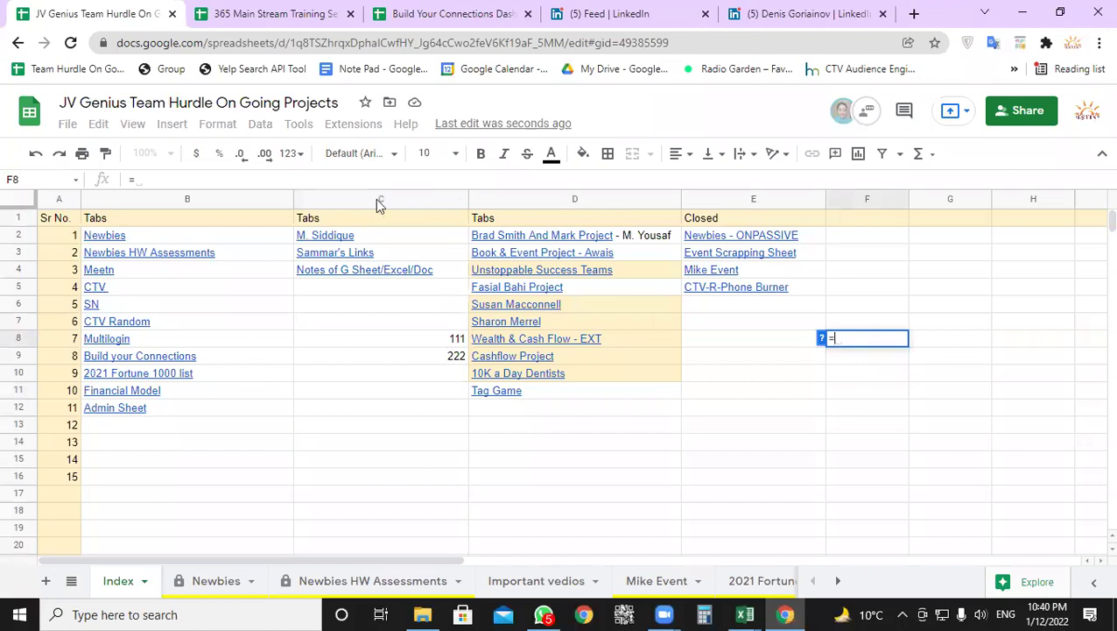
{"action": "left_click", "coordinate": [870, 337]}
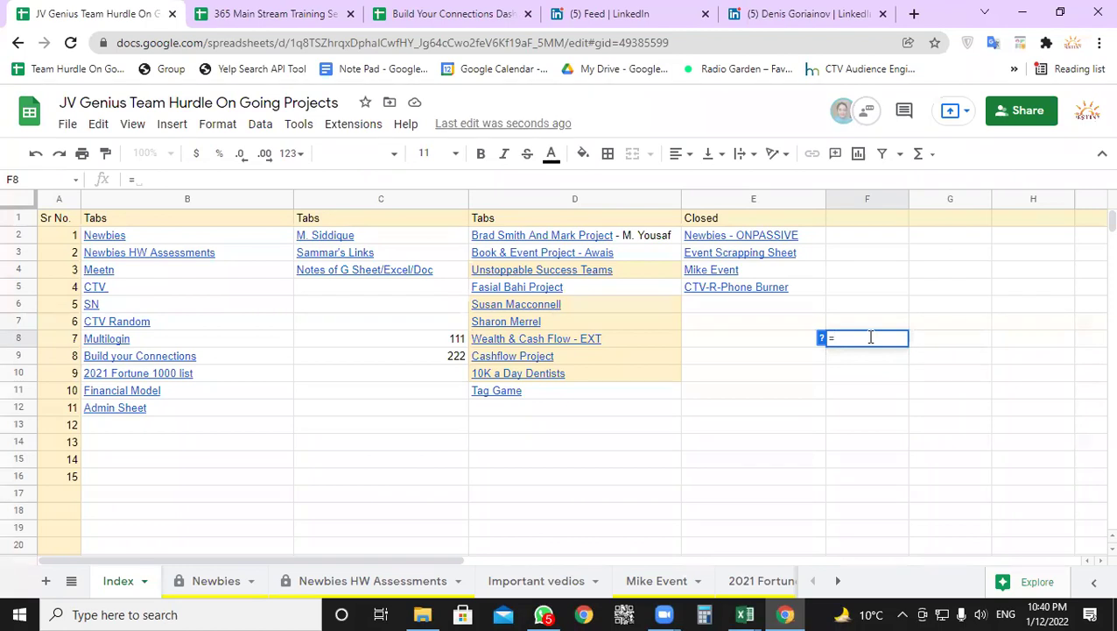
{"action": "type", "text": "c"}
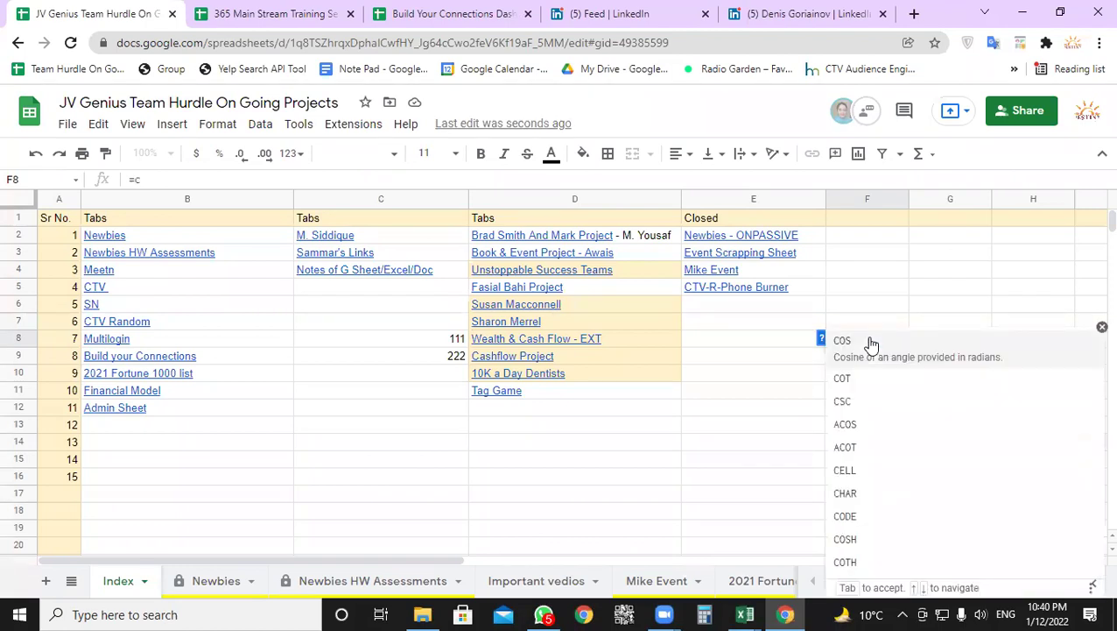
{"action": "left_click", "coordinate": [861, 338]}
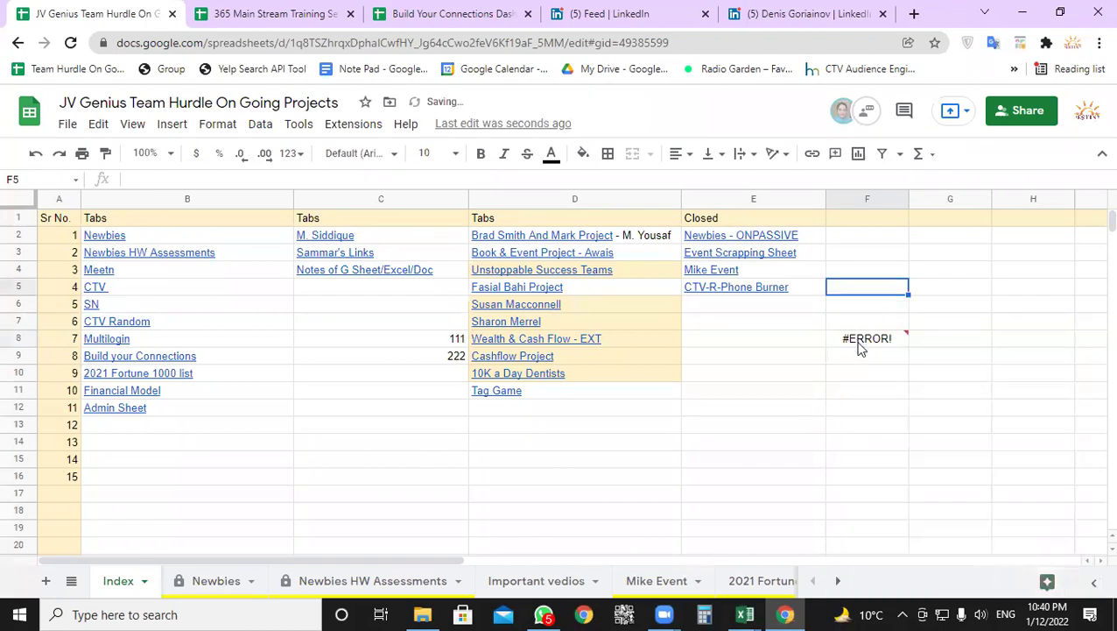
{"action": "left_click", "coordinate": [225, 180]}
{"action": "type", "text": "c8"}
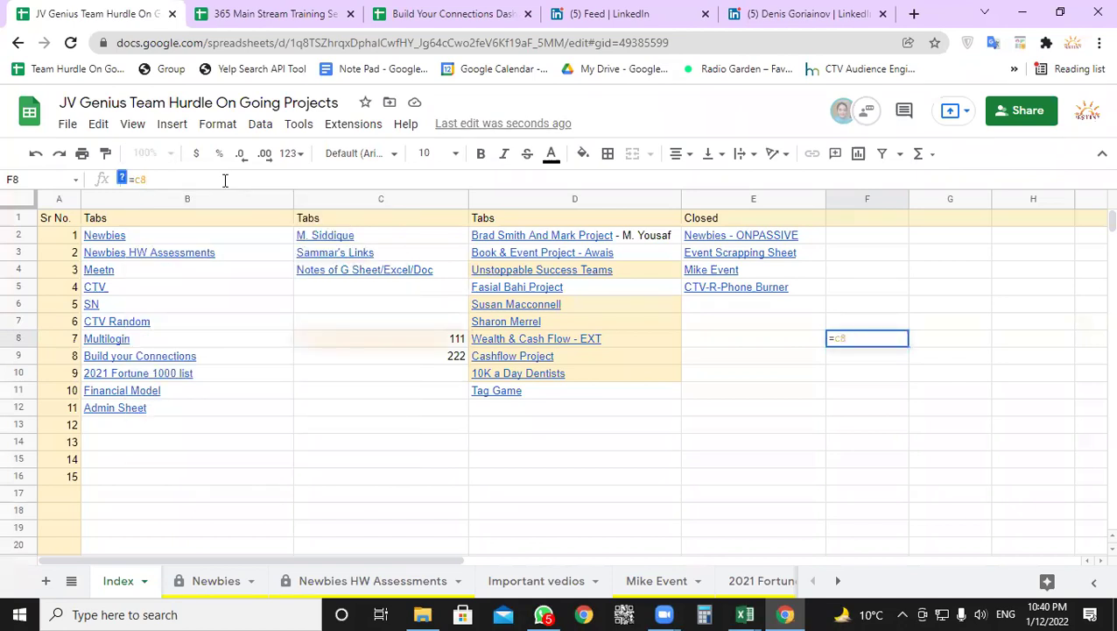
{"action": "type", "text": "+"}
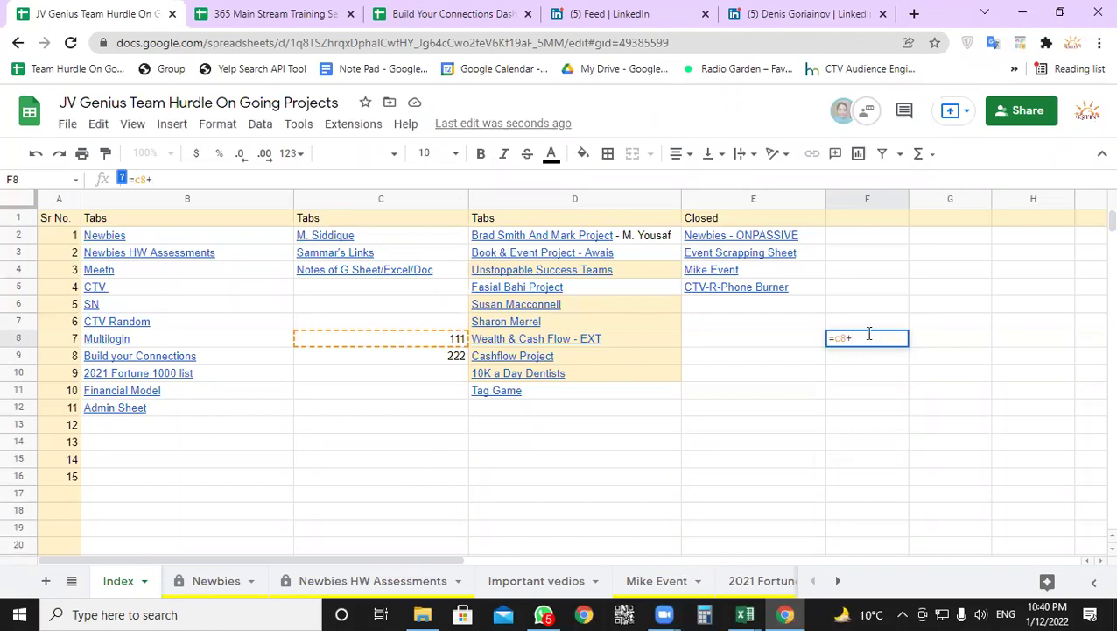
{"action": "type", "text": "c9"}
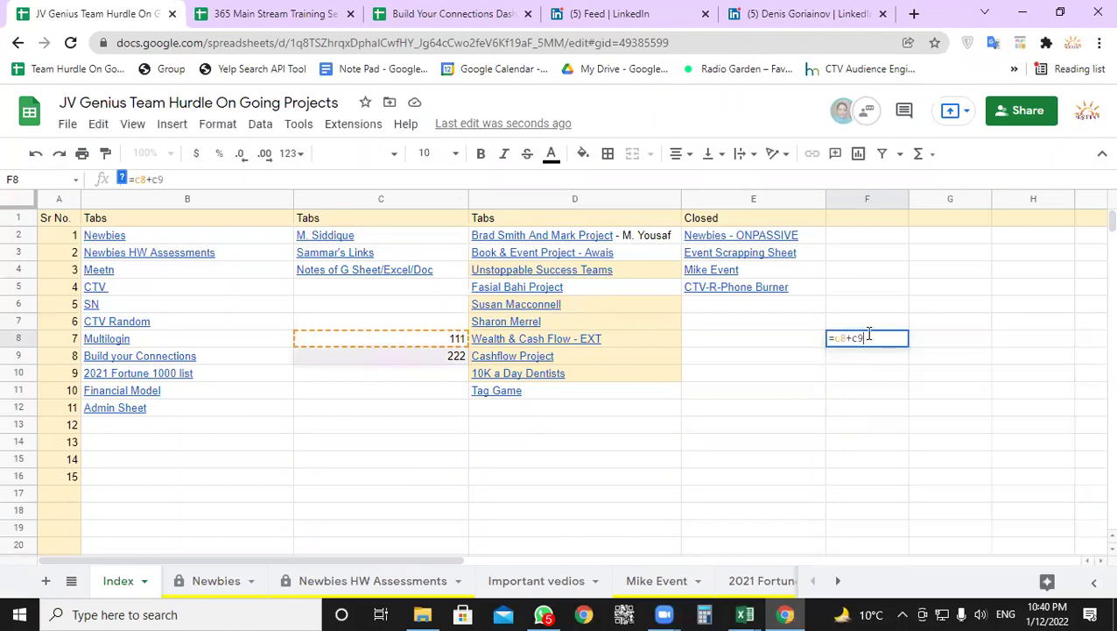
{"action": "key", "text": "Return"}
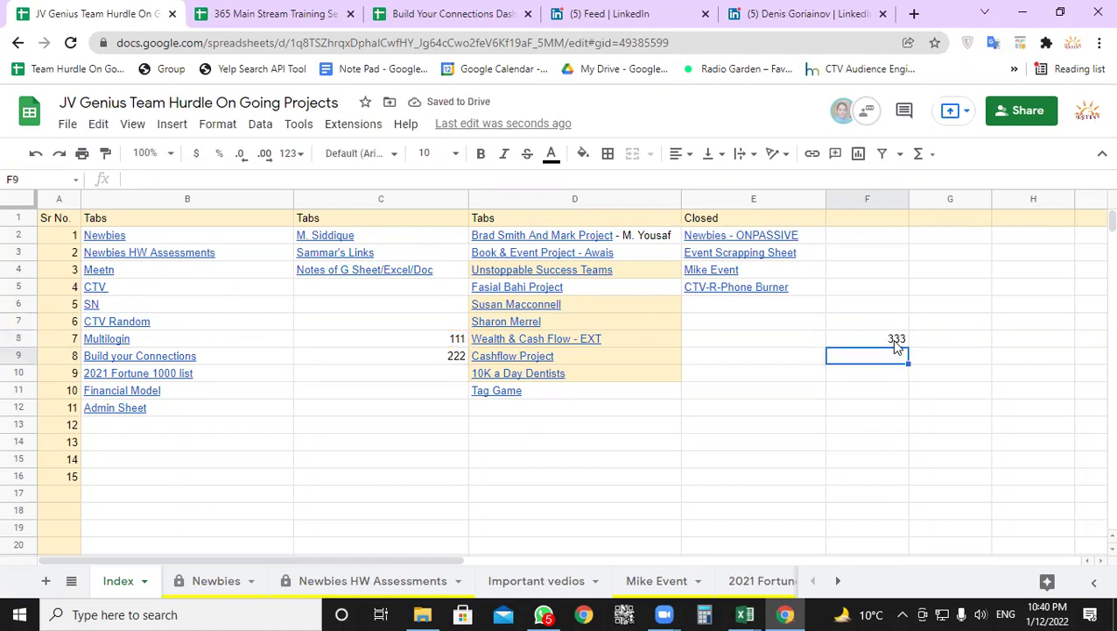
- Change the number in C8 to 123 and check the recalculated sum in F8
{"action": "left_click", "coordinate": [891, 339]}
{"action": "left_click", "coordinate": [453, 339]}
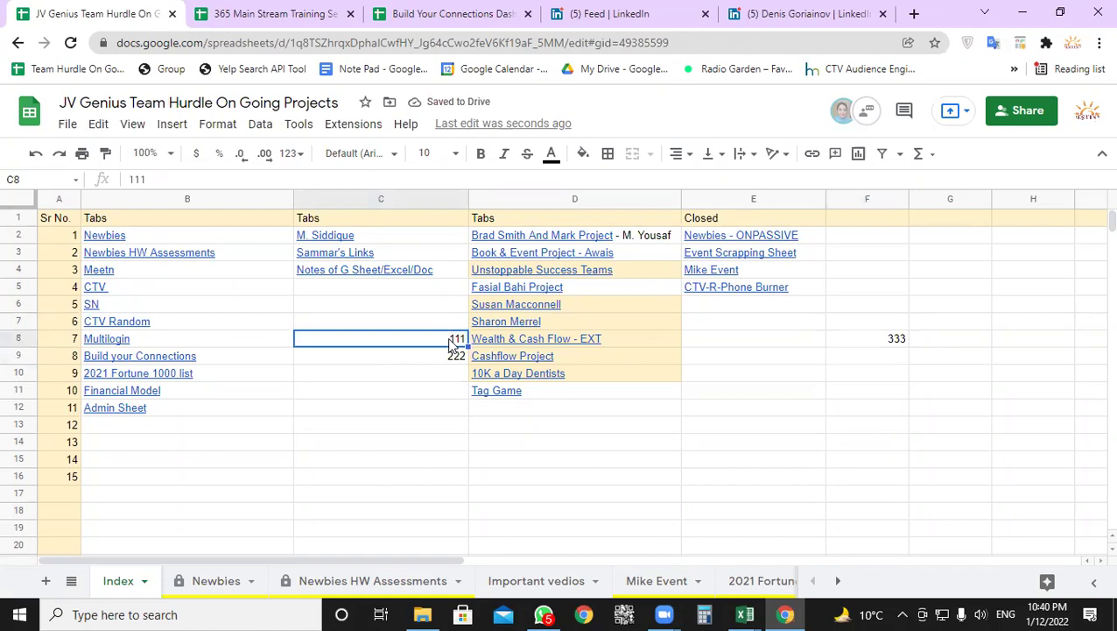
{"action": "type", "text": "123"}
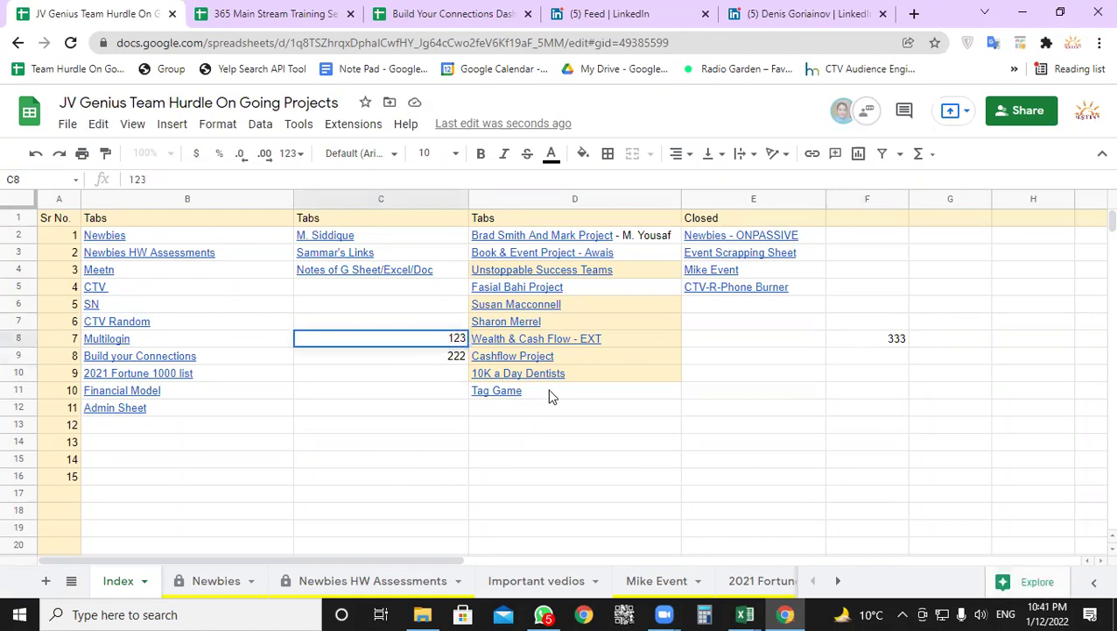
{"action": "left_click", "coordinate": [549, 392]}
{"action": "left_click", "coordinate": [895, 342]}
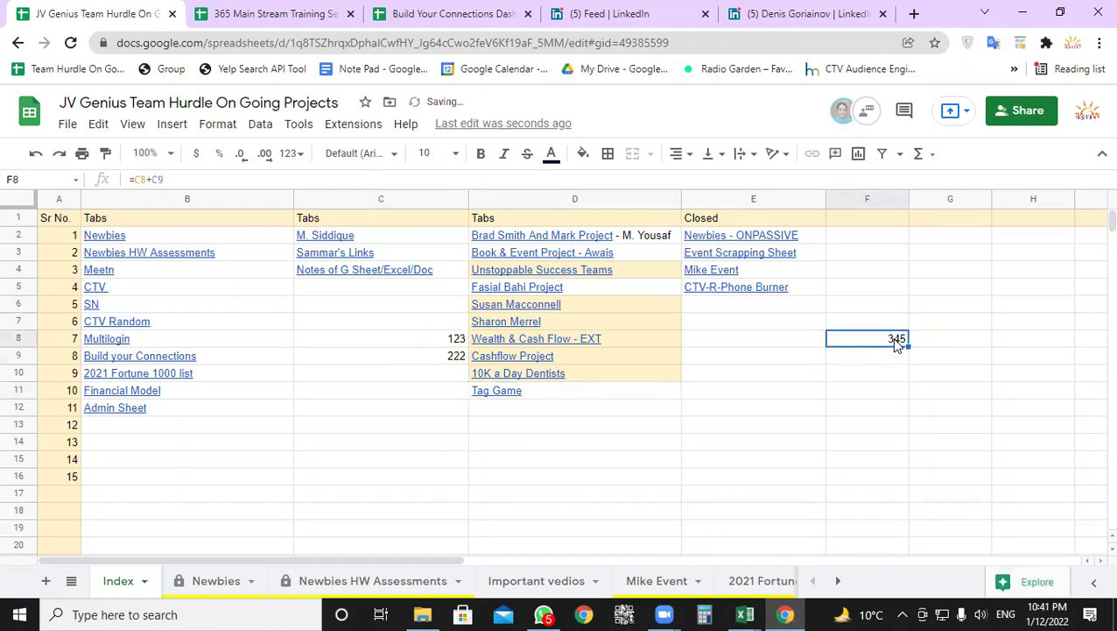
{"action": "left_click", "coordinate": [435, 324]}
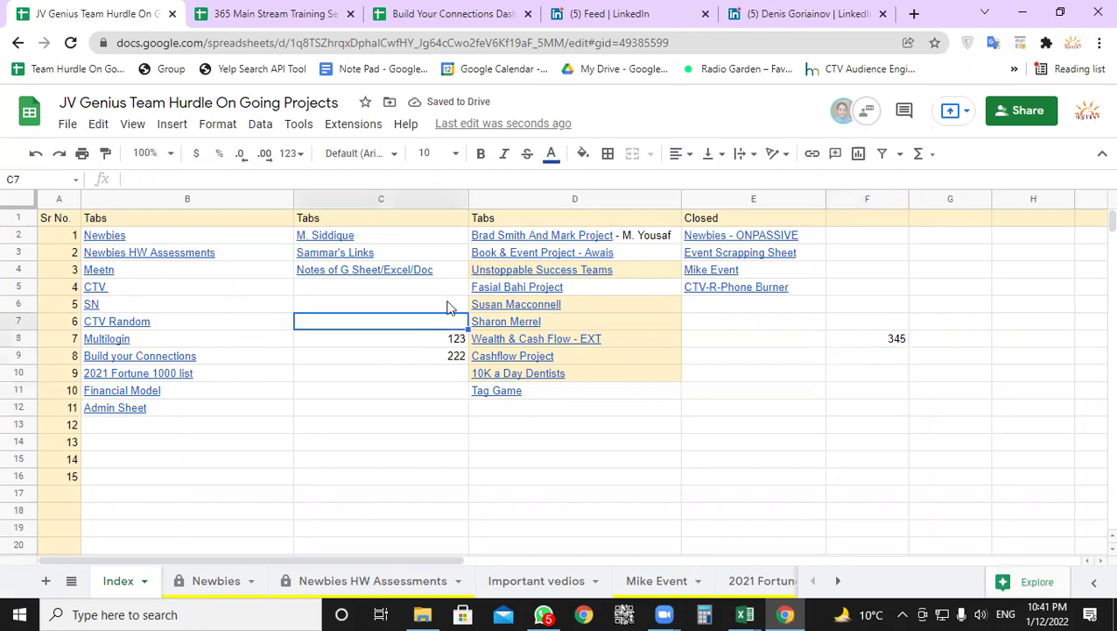
- Clear the sample numbers from C8 and C9 and remove the sum formula from F8
{"action": "left_click", "coordinate": [449, 310]}
{"action": "left_click_drag", "start_coordinate": [449, 310], "coordinate": [456, 391]}
{"action": "key", "text": "ctrl+c"}
{"action": "key", "text": "Delete"}
{"action": "left_click", "coordinate": [889, 307]}
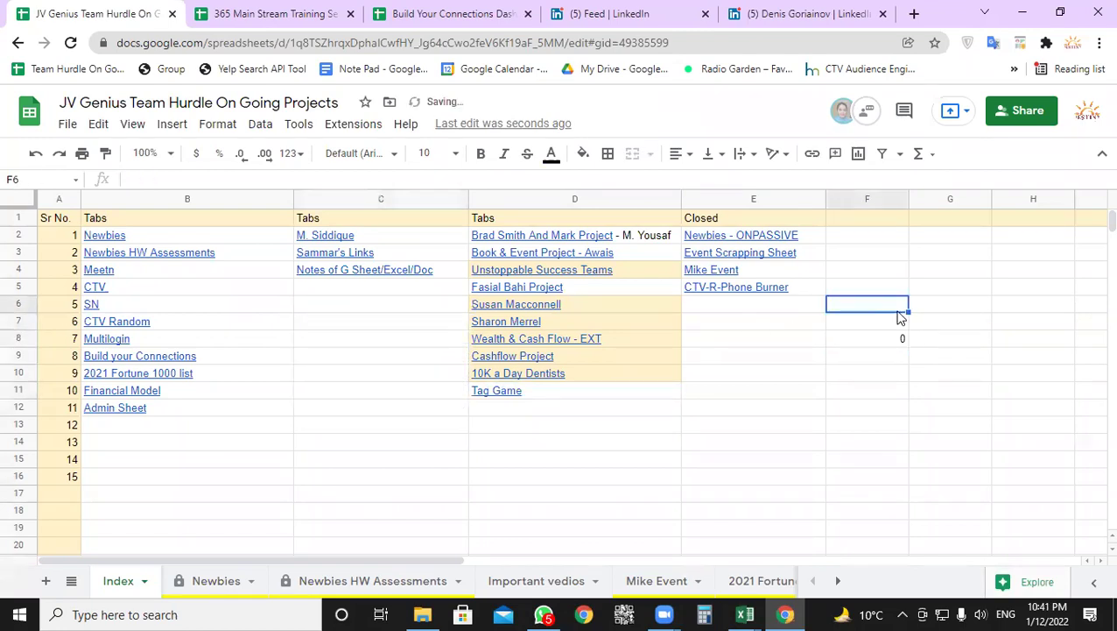
{"action": "left_click_drag", "start_coordinate": [909, 308], "coordinate": [905, 351]}
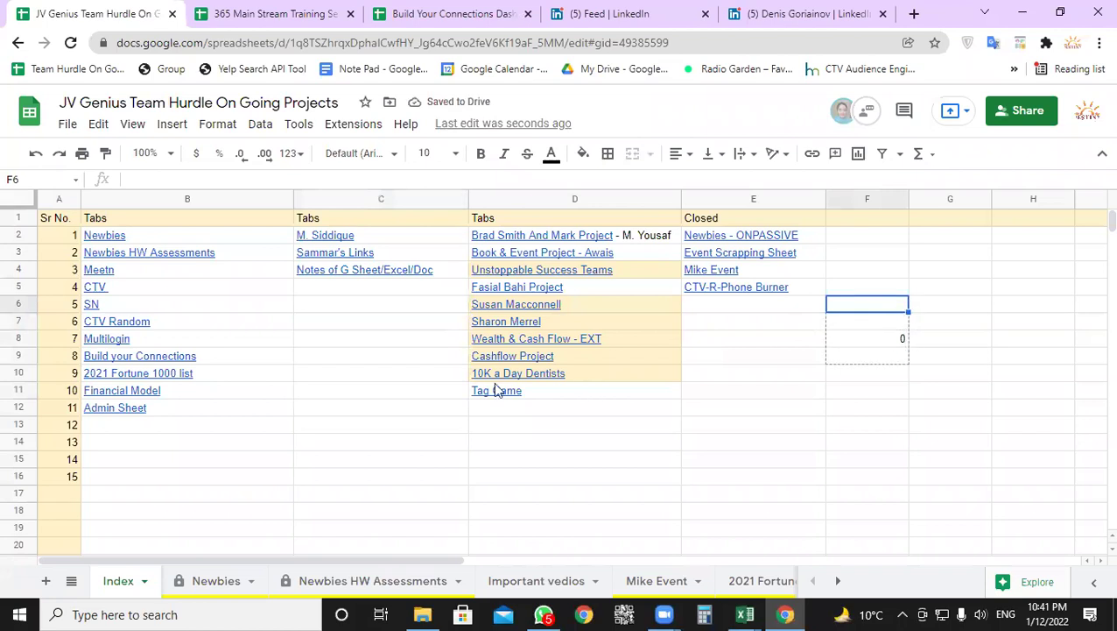
- Select cell C8 and then D8 to examine how the column letter and row number identify each cell
{"action": "left_click", "coordinate": [427, 344]}
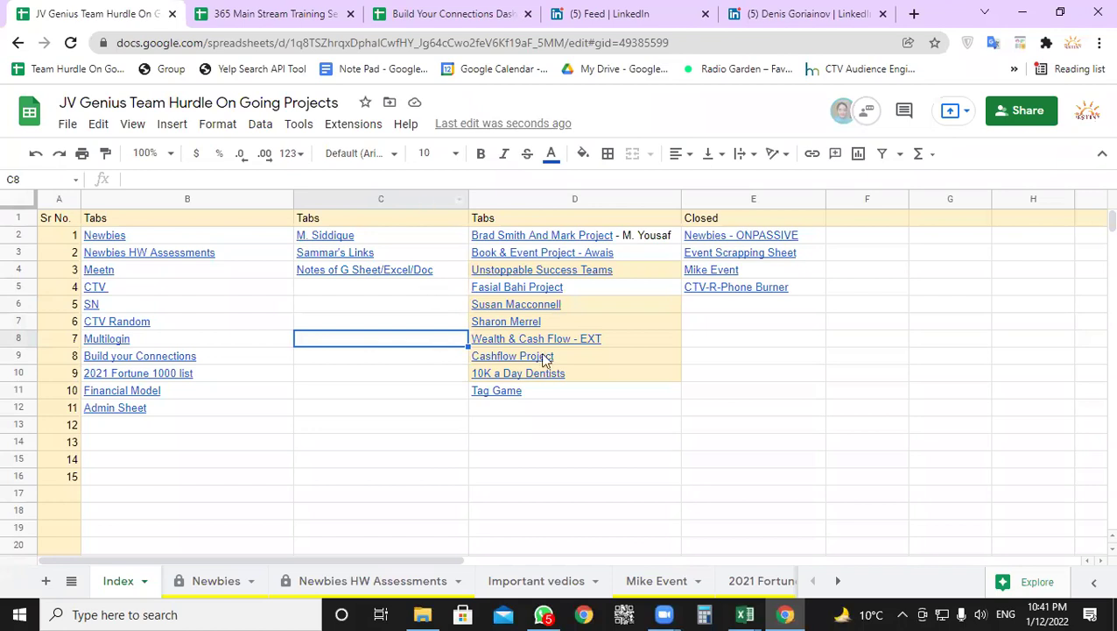
{"action": "left_click", "coordinate": [628, 341]}
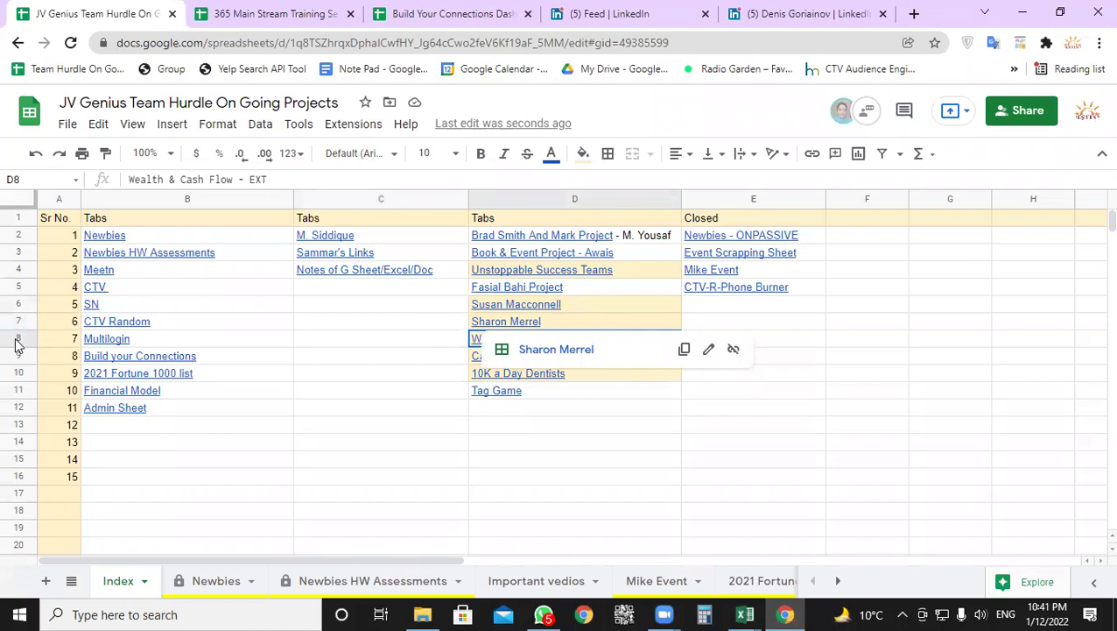
{"action": "mouse_move", "coordinate": [633, 347]}
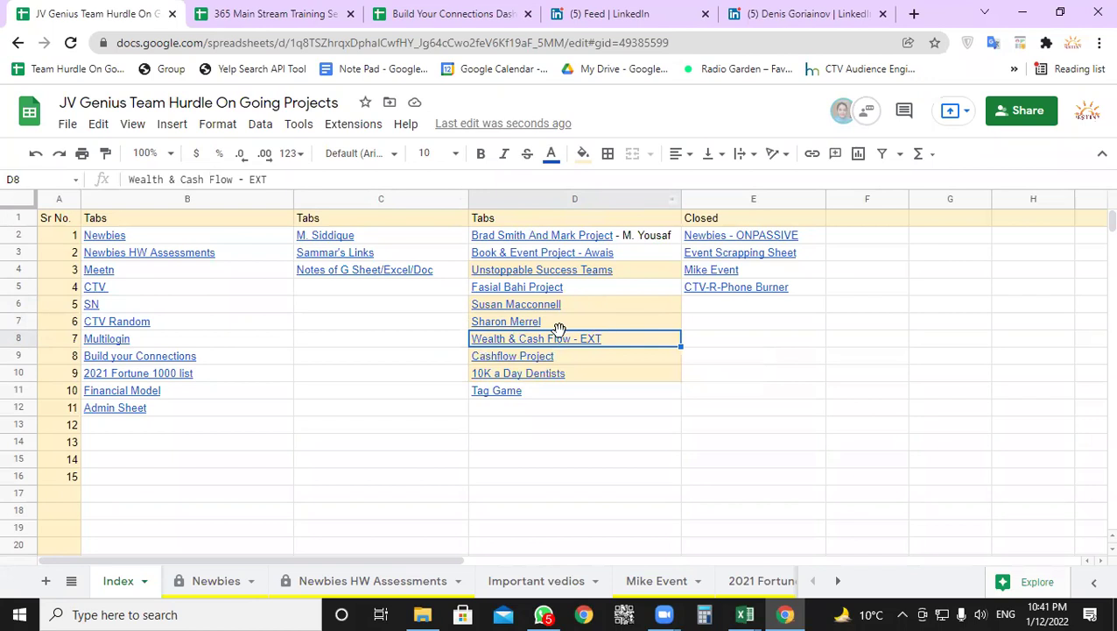
{"action": "mouse_move", "coordinate": [255, 342]}
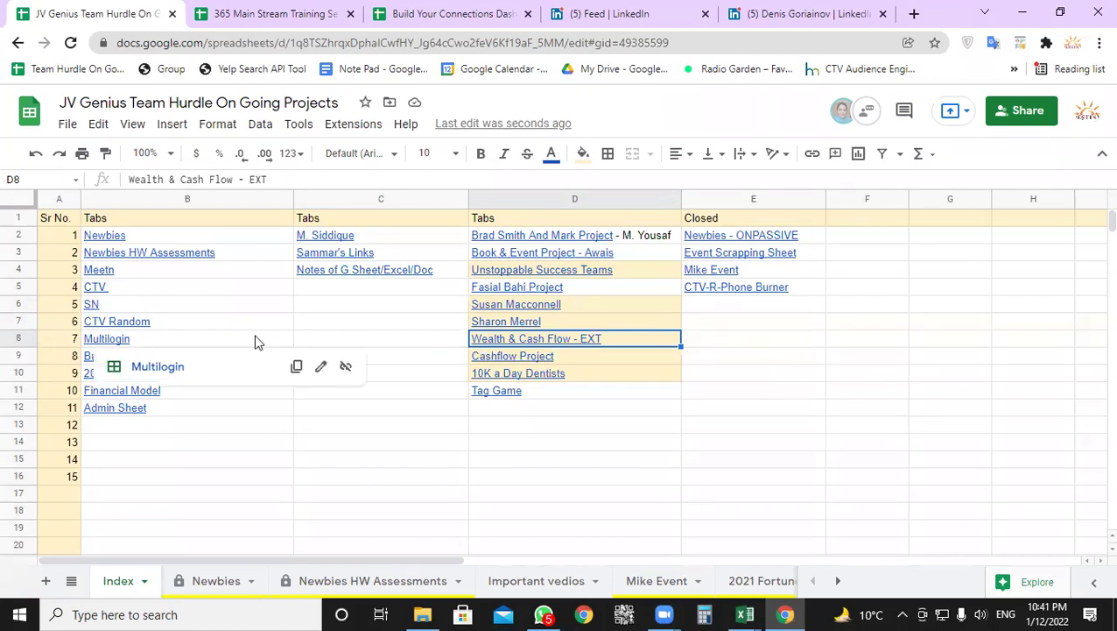